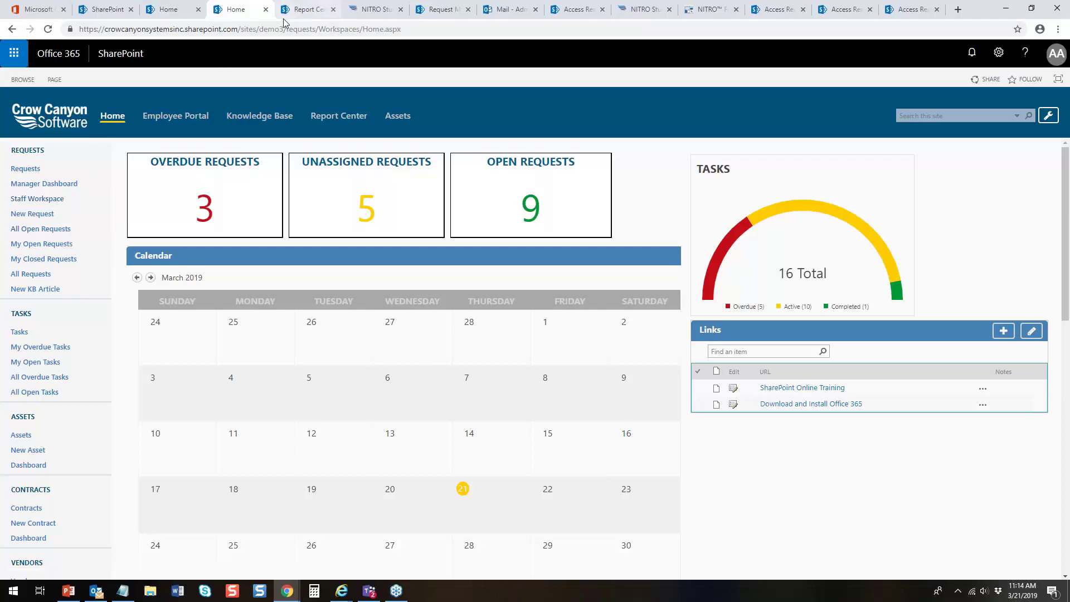
# - Open the All Requests list and view the details of the August Vacation request
pyautogui.click(40, 273)
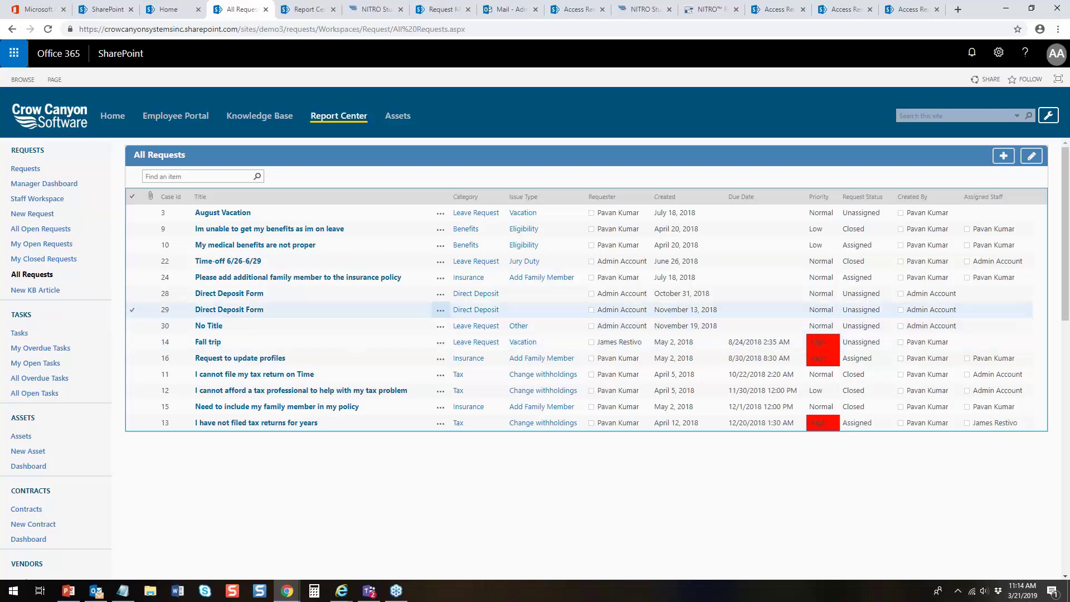
pyautogui.click(223, 214)
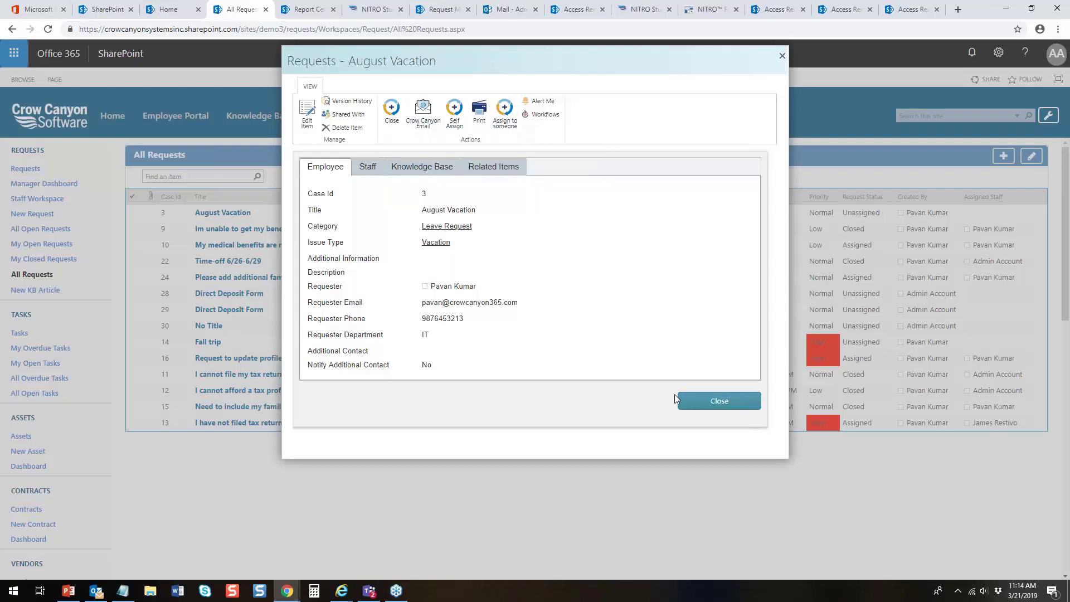
pyautogui.click(717, 405)
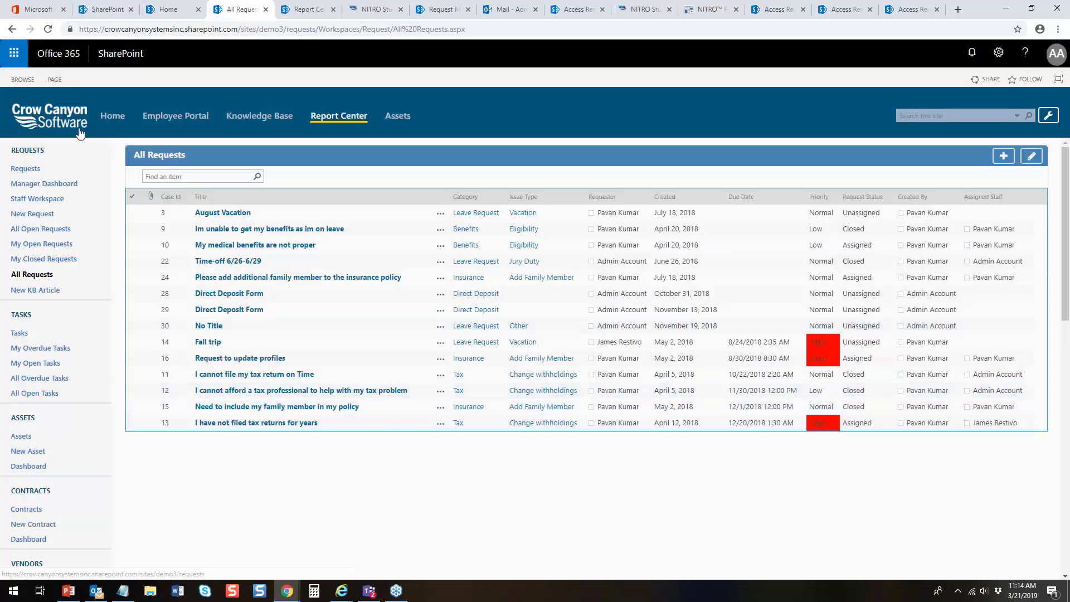
# - Select the "Im unable to get my benefits as im on leave" request and show the list management commands
pyautogui.click(132, 228)
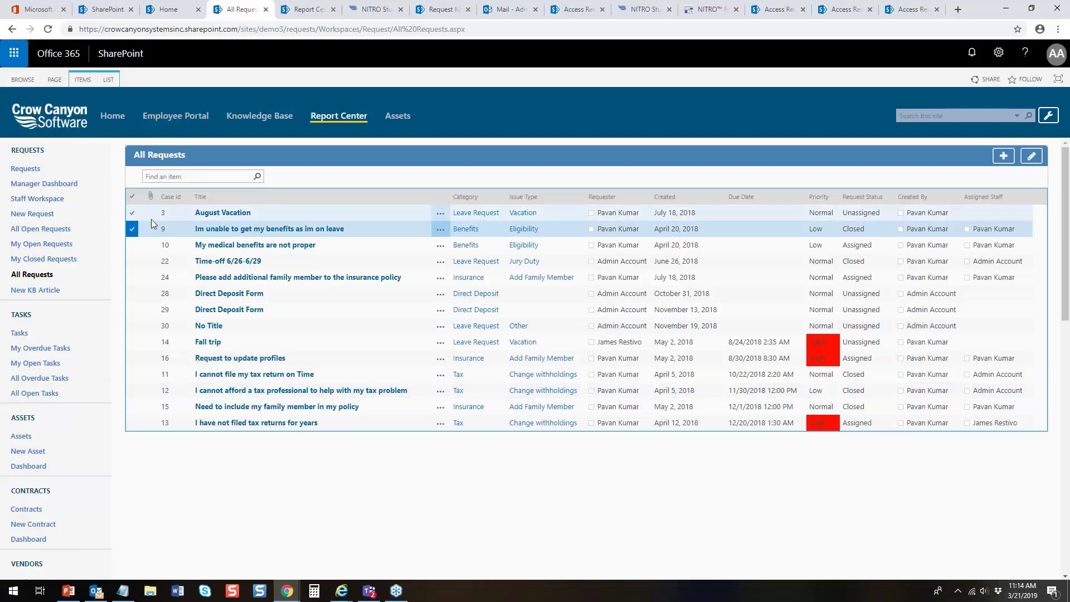
pyautogui.click(108, 79)
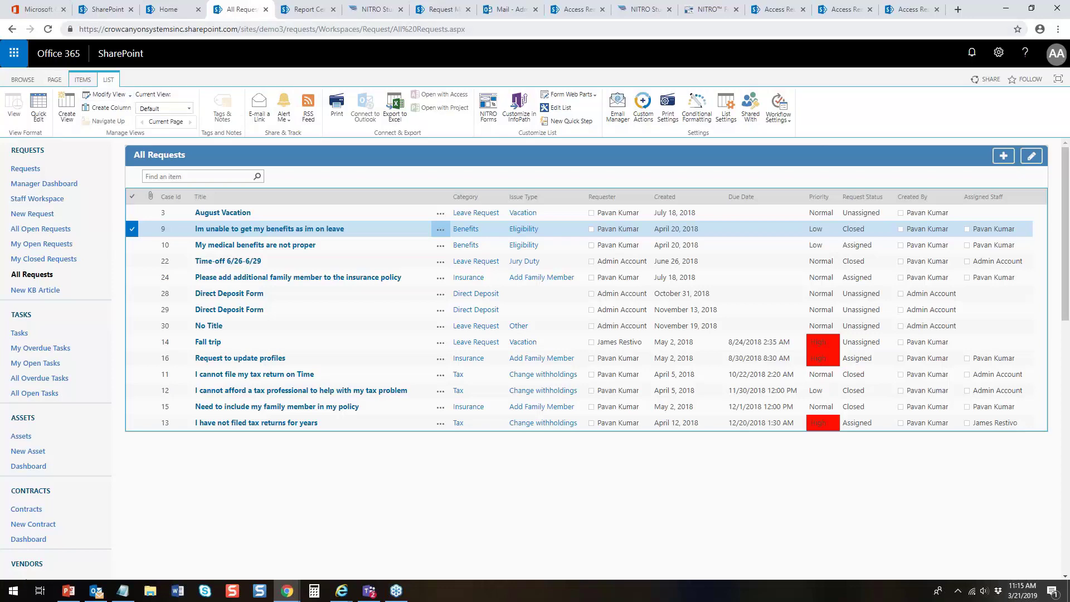
# - Look through the NITRO Studio apps available for the Request Management site
pyautogui.click(384, 13)
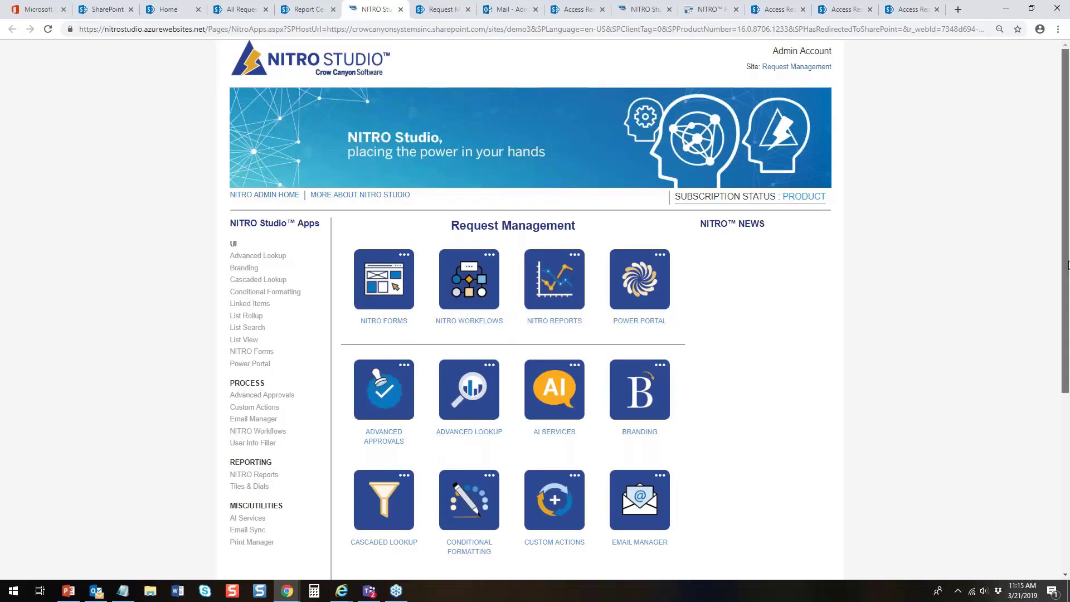
pyautogui.scroll(-3, 1065, 267)
pyautogui.scroll(-1, 768, 301)
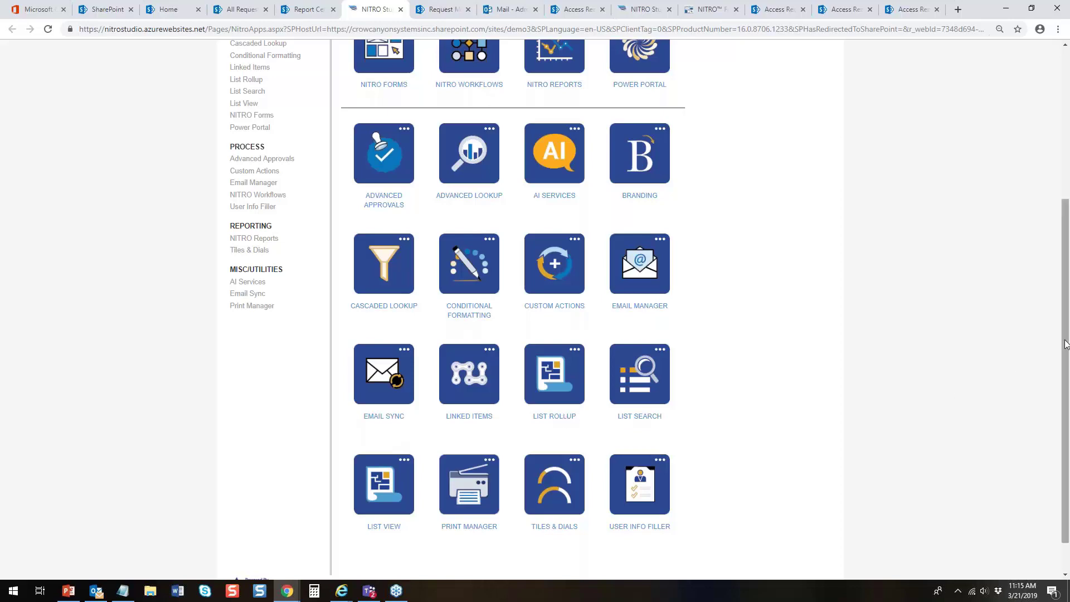
pyautogui.moveTo(1066, 344); pyautogui.dragTo(1064, 161)
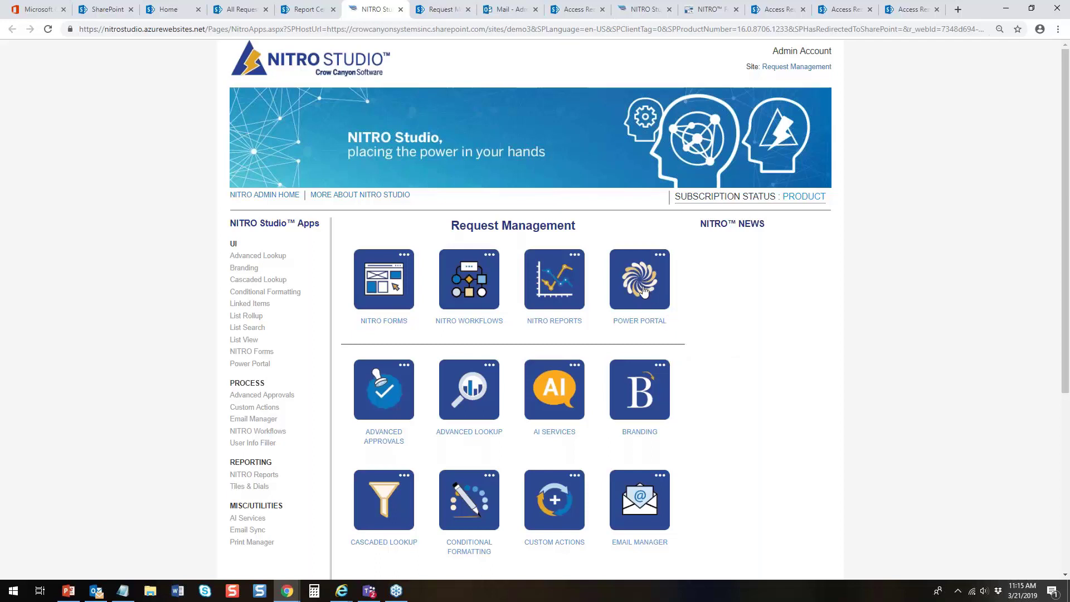
# - Show the Request Management portal and restore the browser window to a size nearly filling the screen
pyautogui.click(439, 10)
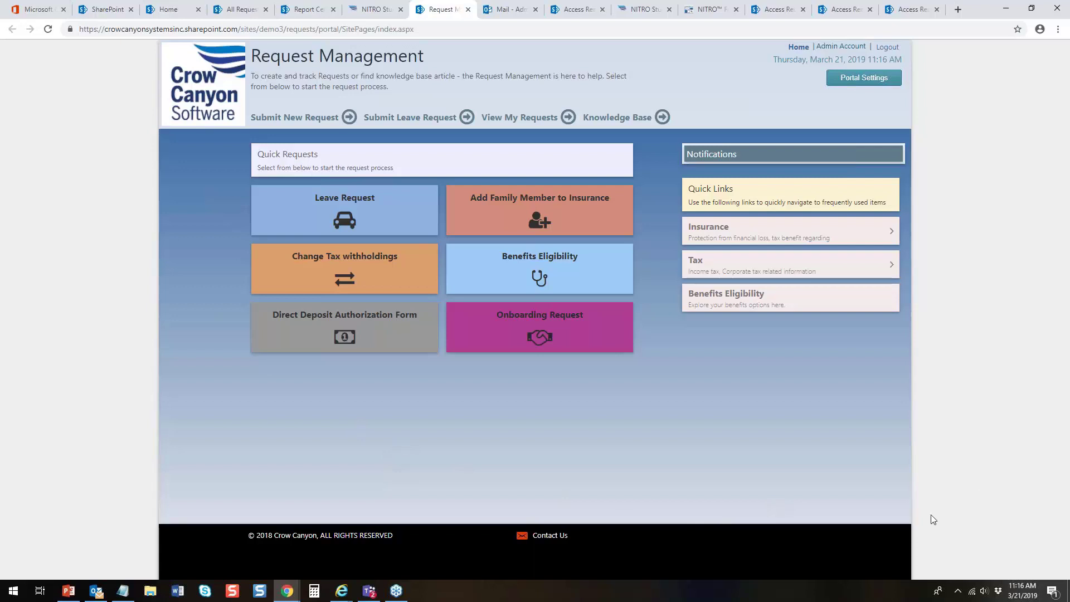
pyautogui.click(661, 116)
pyautogui.click(1031, 7)
pyautogui.moveTo(1032, 2); pyautogui.dragTo(998, 2)
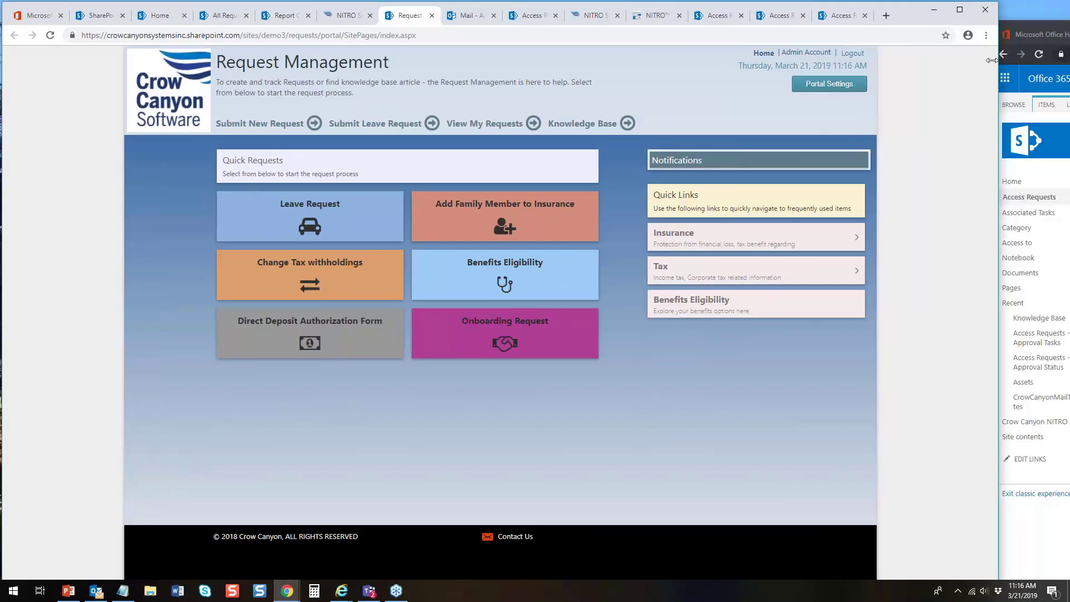
pyautogui.moveTo(991, 60); pyautogui.dragTo(1069, 101)
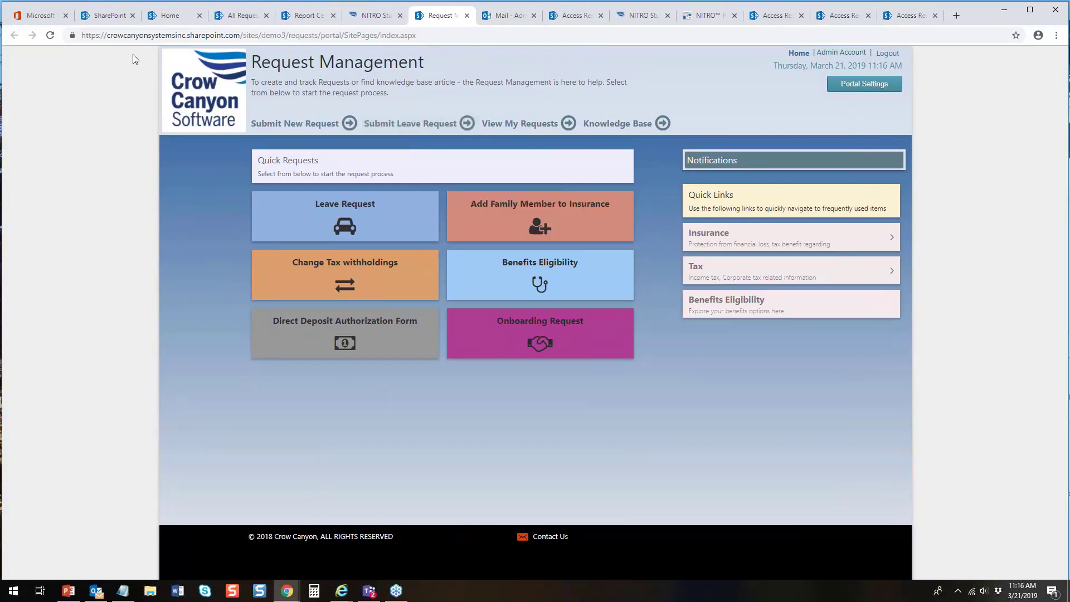
# - View the ITPModern home page and return to the Request Management NITRO Studio apps
pyautogui.click(158, 16)
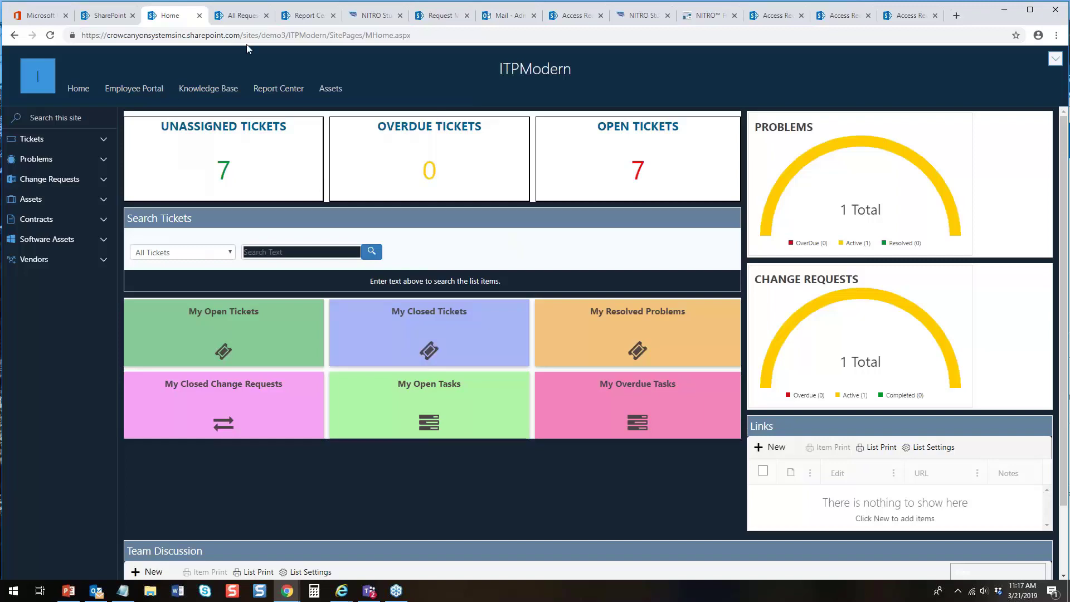
pyautogui.click(385, 15)
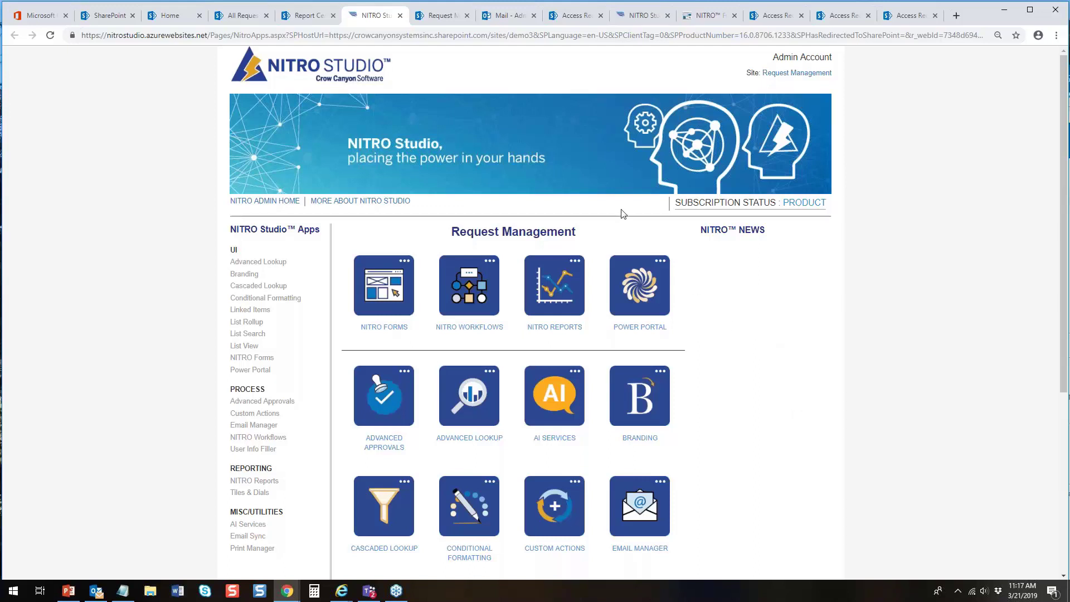
# - Examine the default new item form of the Access Requests list and close it without saving
pyautogui.click(573, 17)
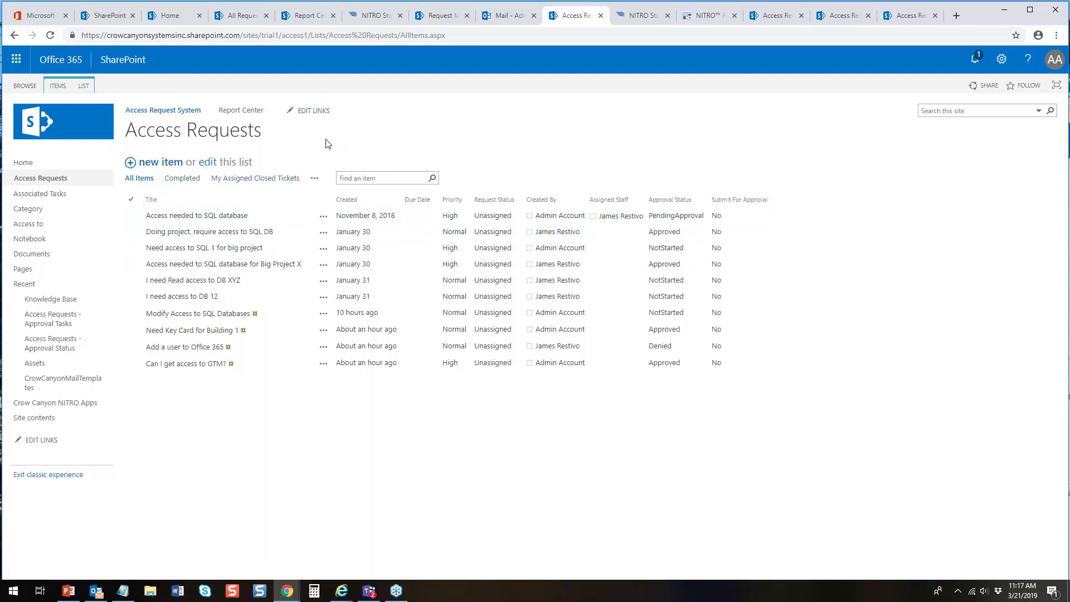
pyautogui.click(167, 169)
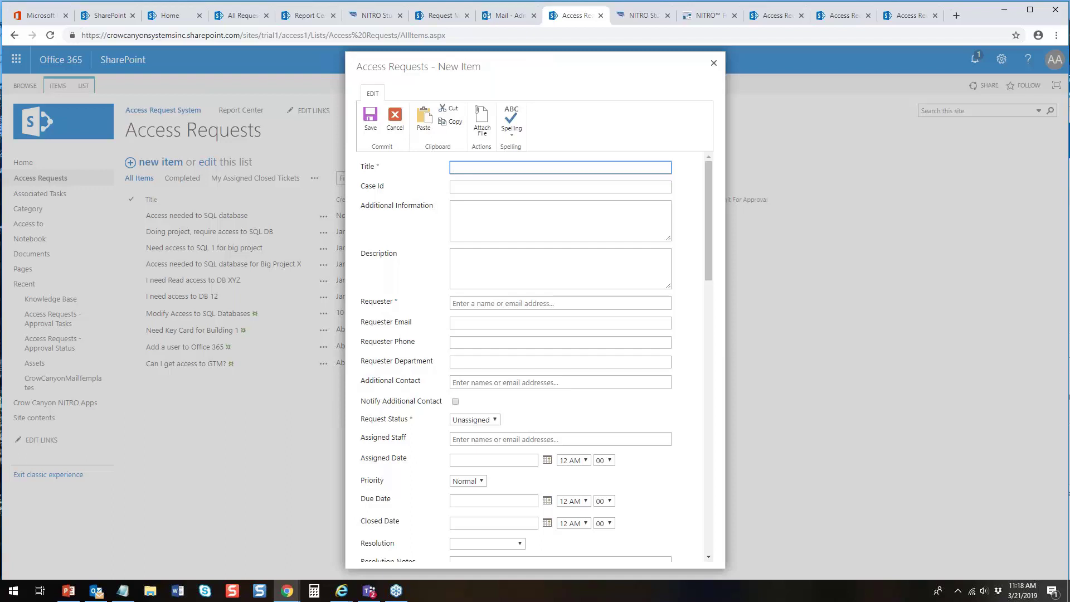
pyautogui.hotkey('alt', 'Tab')
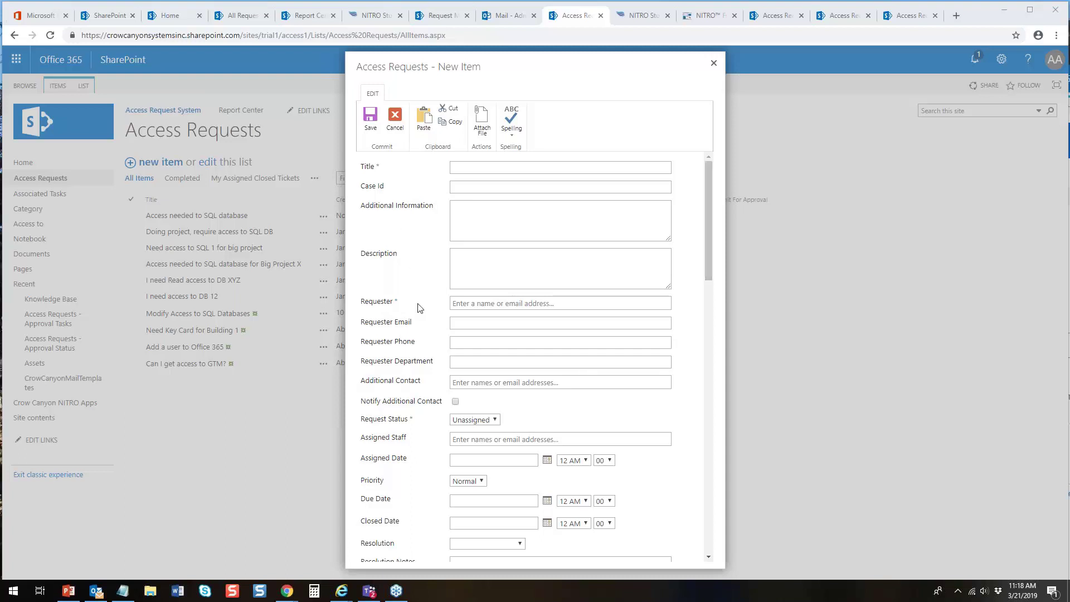
pyautogui.click(714, 64)
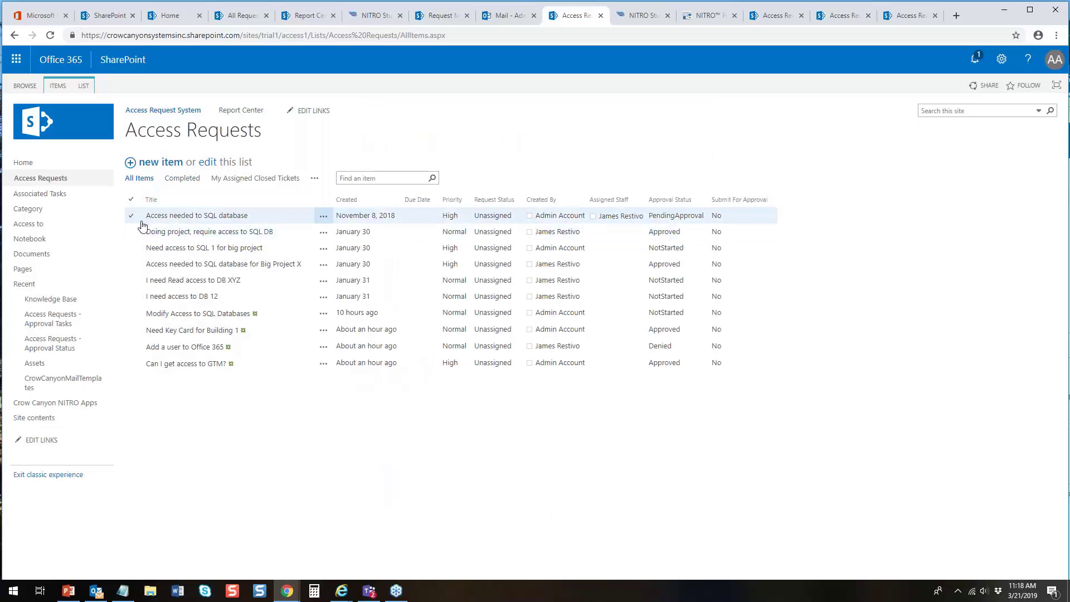
# - View the Access Request System's NITRO Studio apps alongside its Access Requests list
pyautogui.click(639, 19)
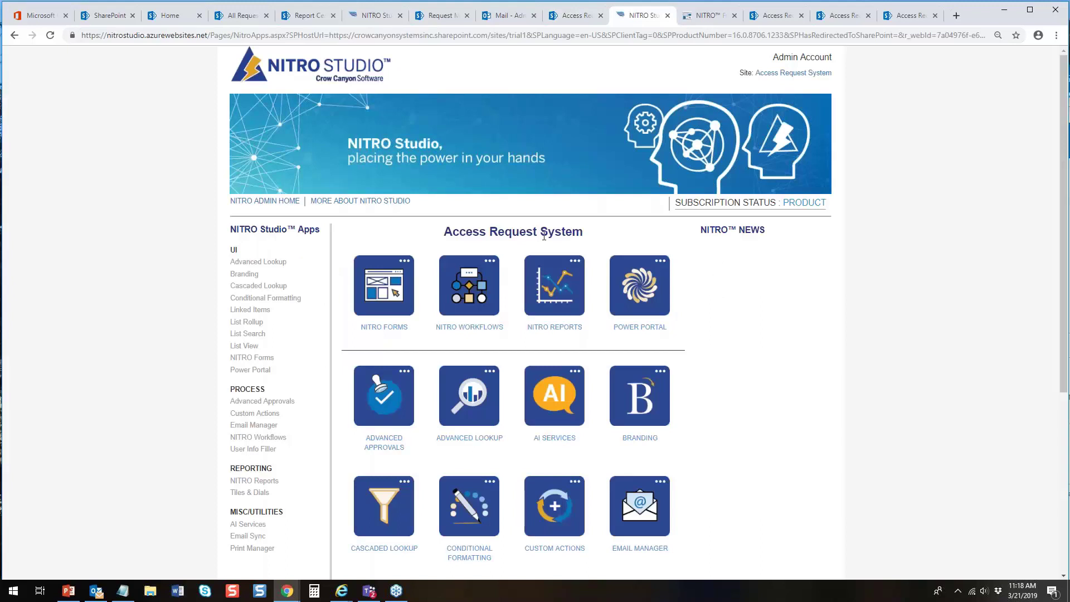
pyautogui.click(578, 21)
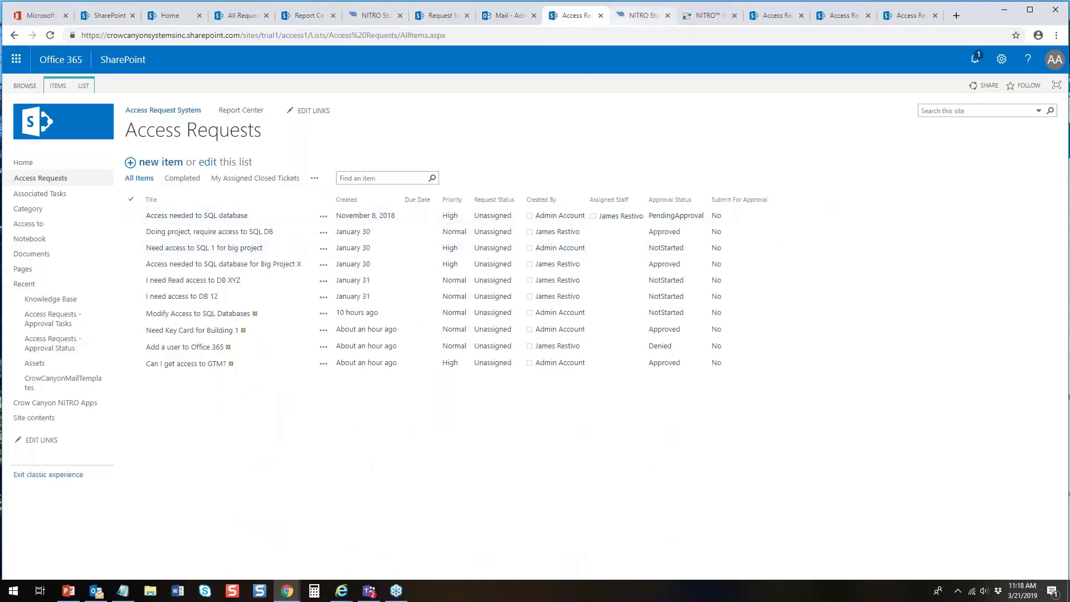
pyautogui.click(640, 16)
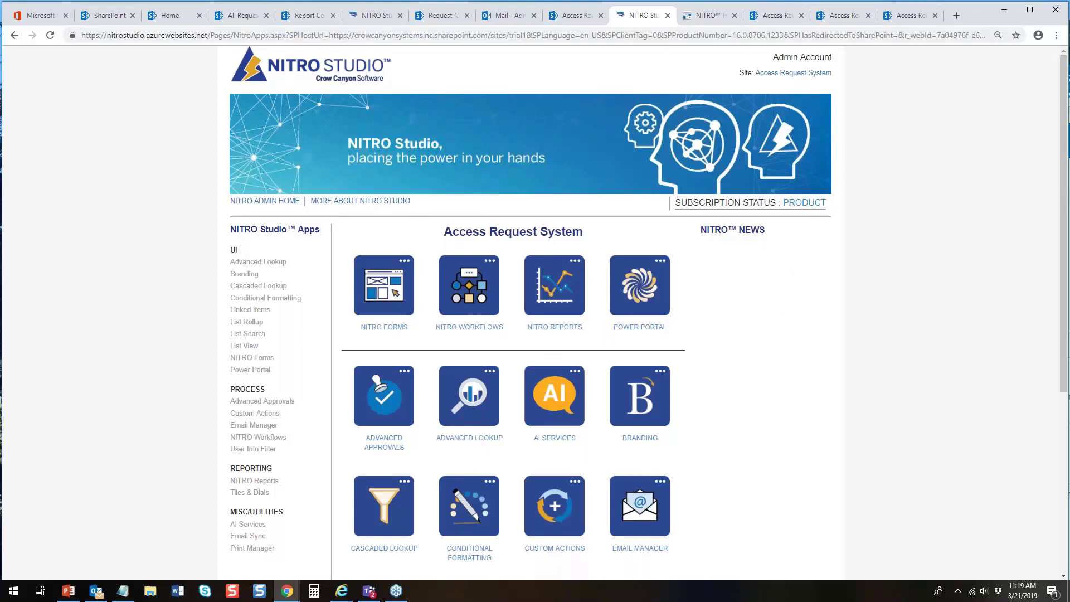
# - In the NITRO Forms designer for Access Requests, rename Tab 1 as General Info and apply the tab settings
pyautogui.click(716, 17)
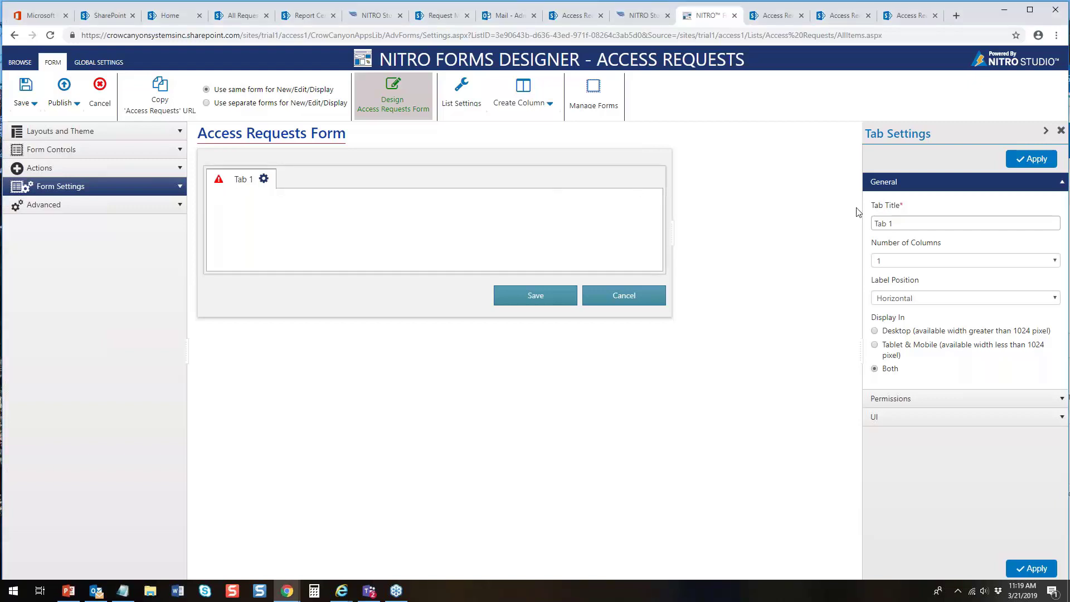
pyautogui.click(889, 222)
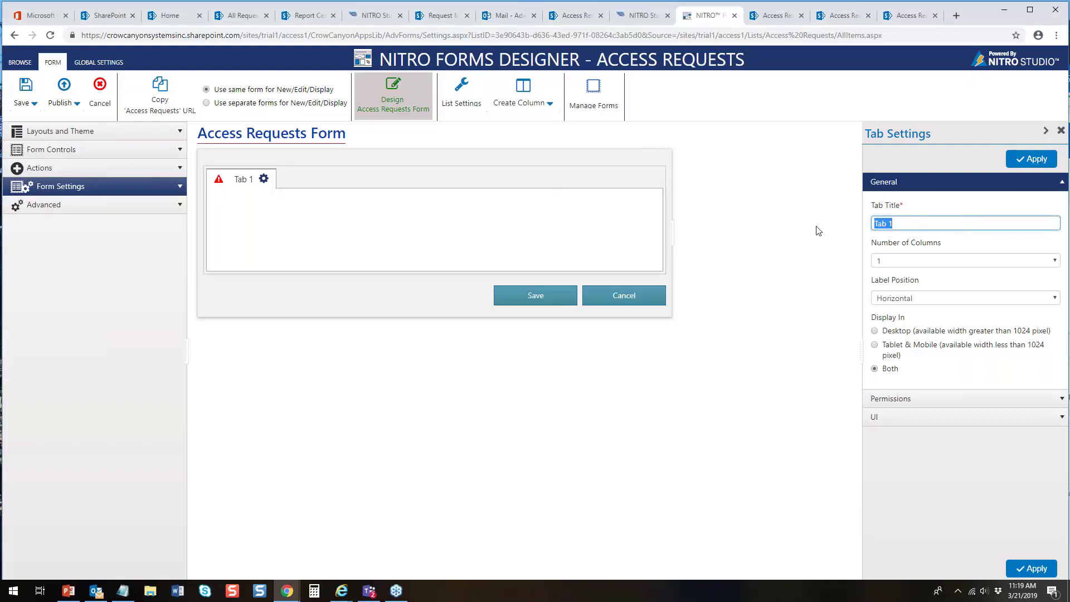
pyautogui.write('General')
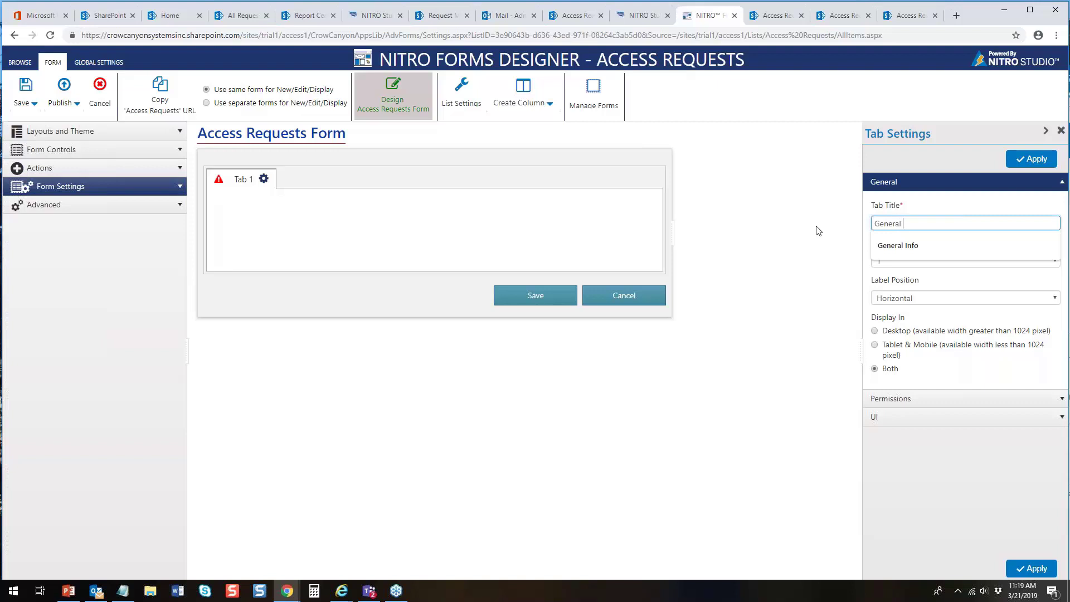
pyautogui.write(' Info')
pyautogui.click(919, 248)
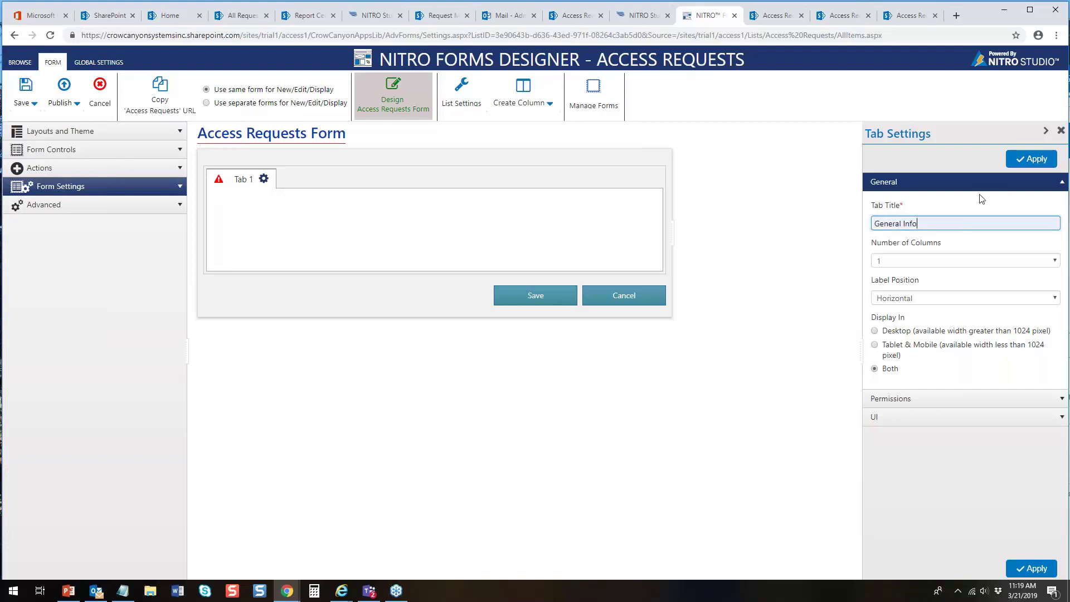
pyautogui.click(1029, 162)
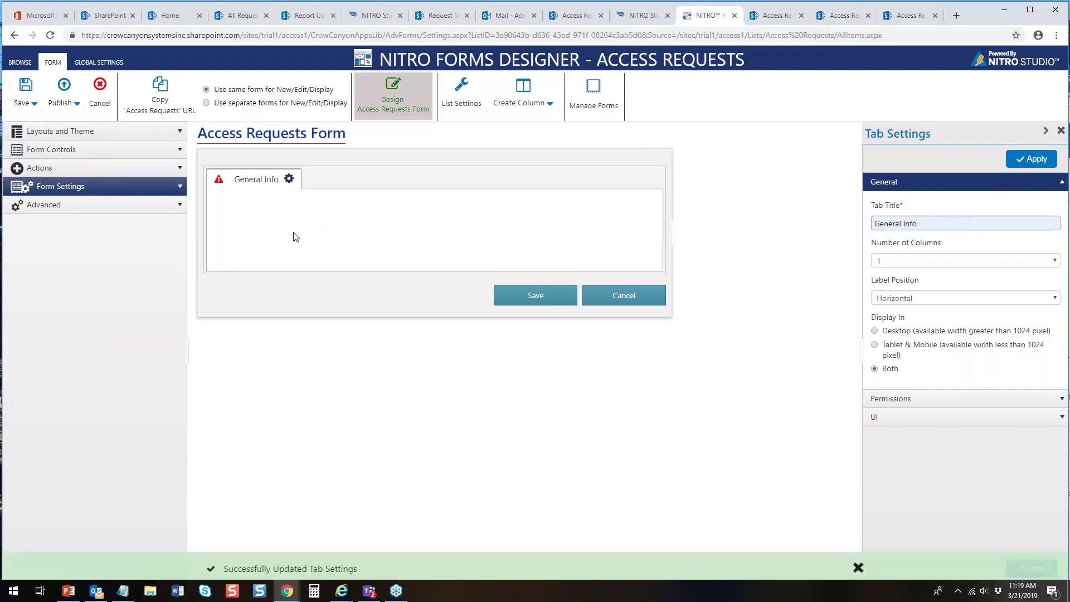
# - Find the Title column by searching for "ti" and place it on the General Info tab
pyautogui.click(180, 151)
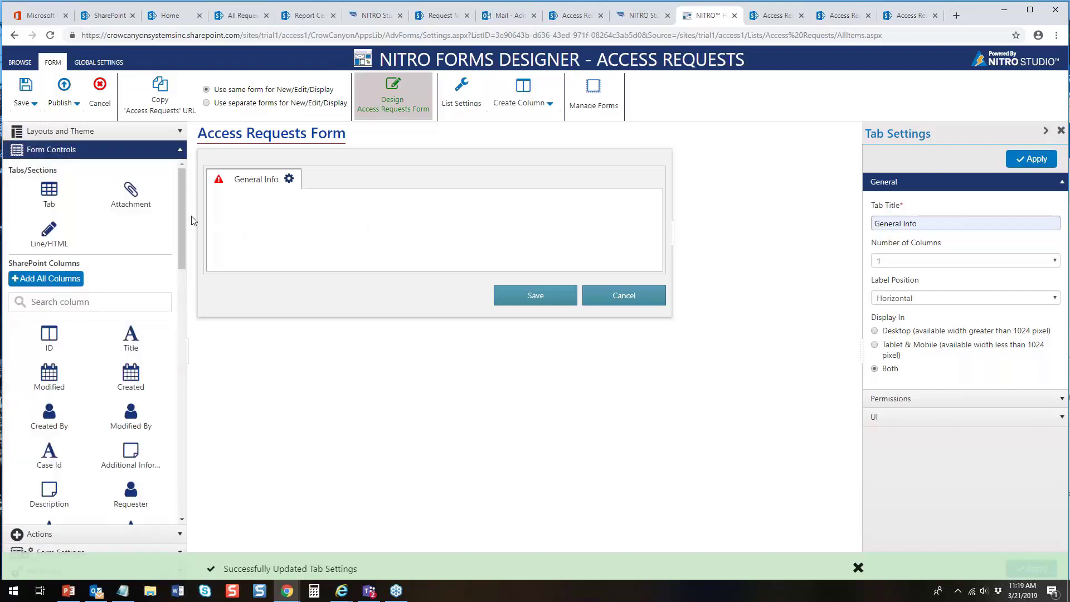
pyautogui.click(103, 302)
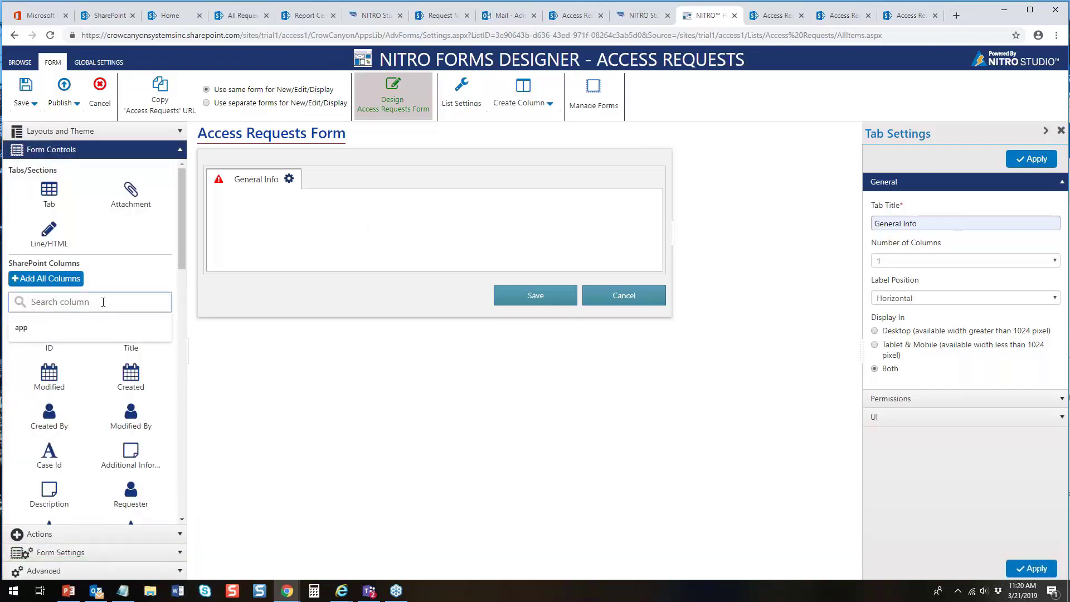
pyautogui.write('ti')
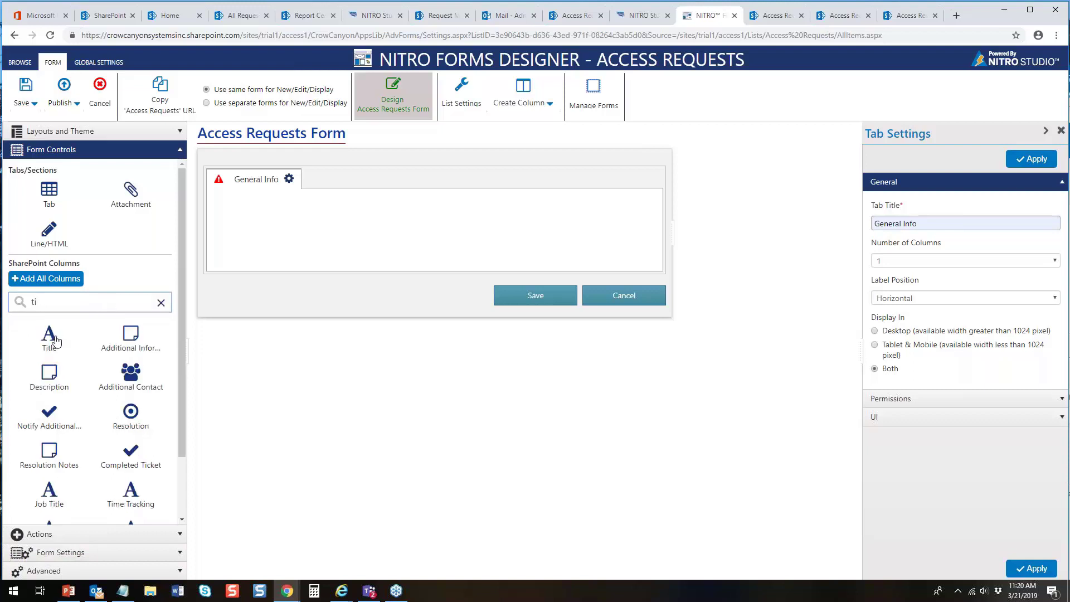
pyautogui.moveTo(53, 341); pyautogui.dragTo(424, 223)
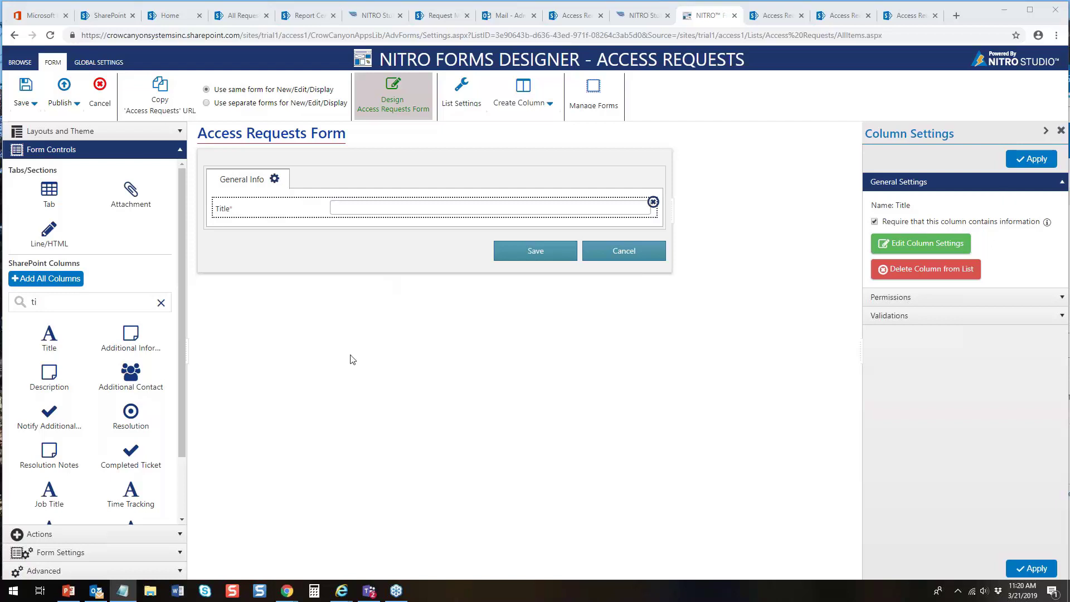
# - Search the columns for "ty" and add Type of Access Change below Title on the form
pyautogui.moveTo(42, 301); pyautogui.dragTo(12, 304)
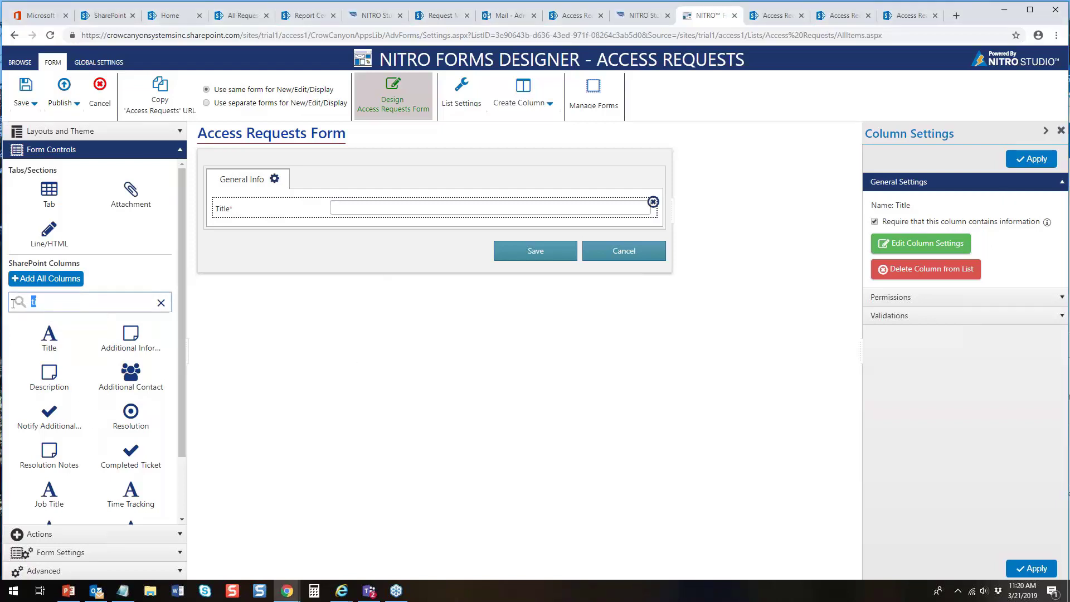
pyautogui.write('ty')
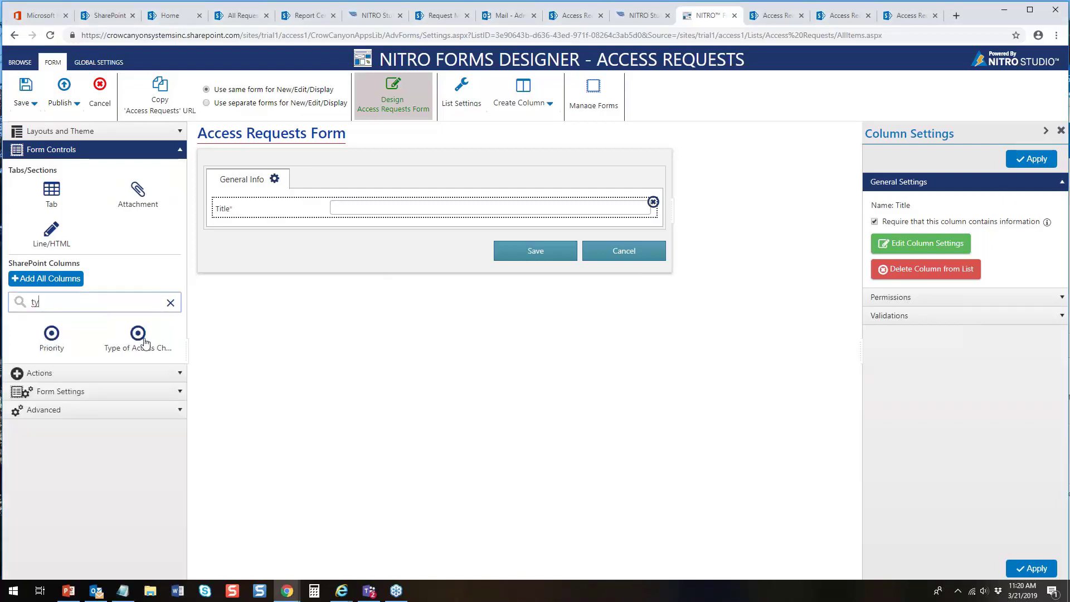
pyautogui.moveTo(139, 337); pyautogui.dragTo(254, 225)
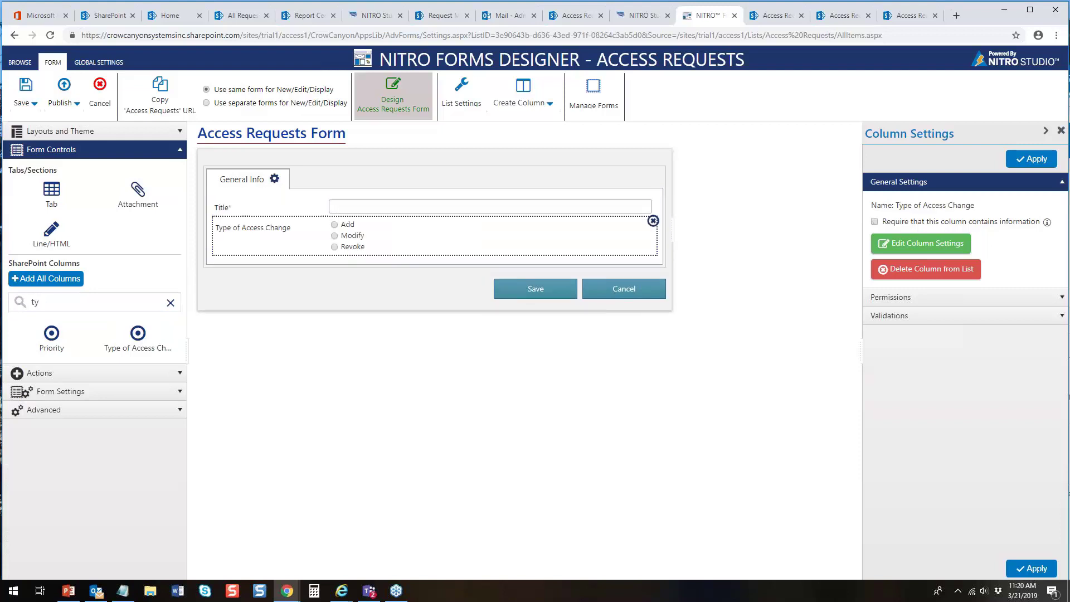
# - Search the columns for "cat" and add Category below Type of Access Change
pyautogui.moveTo(48, 301); pyautogui.dragTo(6, 302)
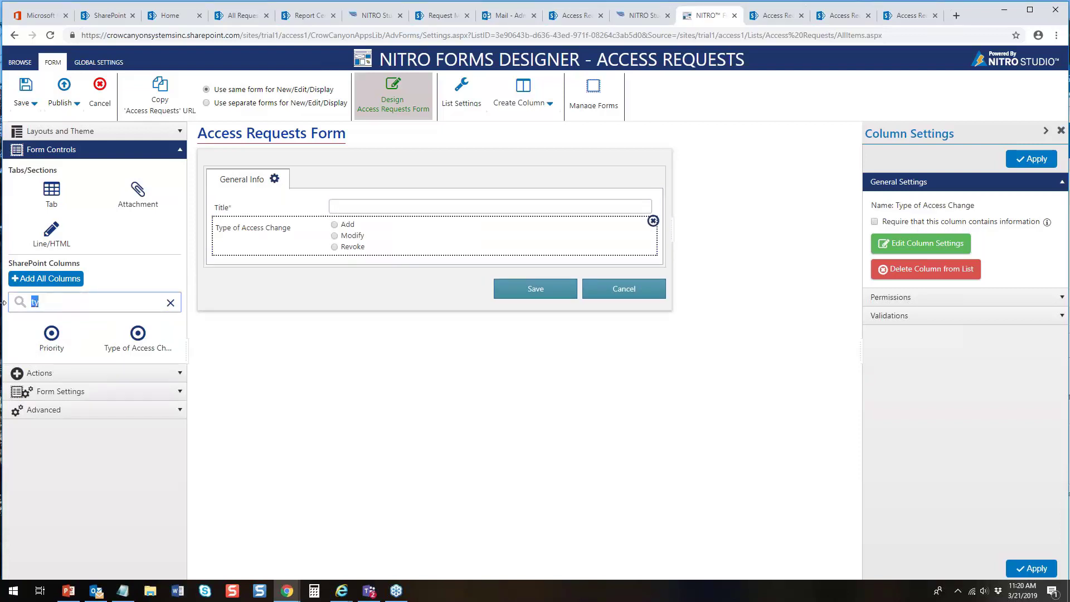
pyautogui.write('cat')
pyautogui.moveTo(51, 335); pyautogui.dragTo(269, 262)
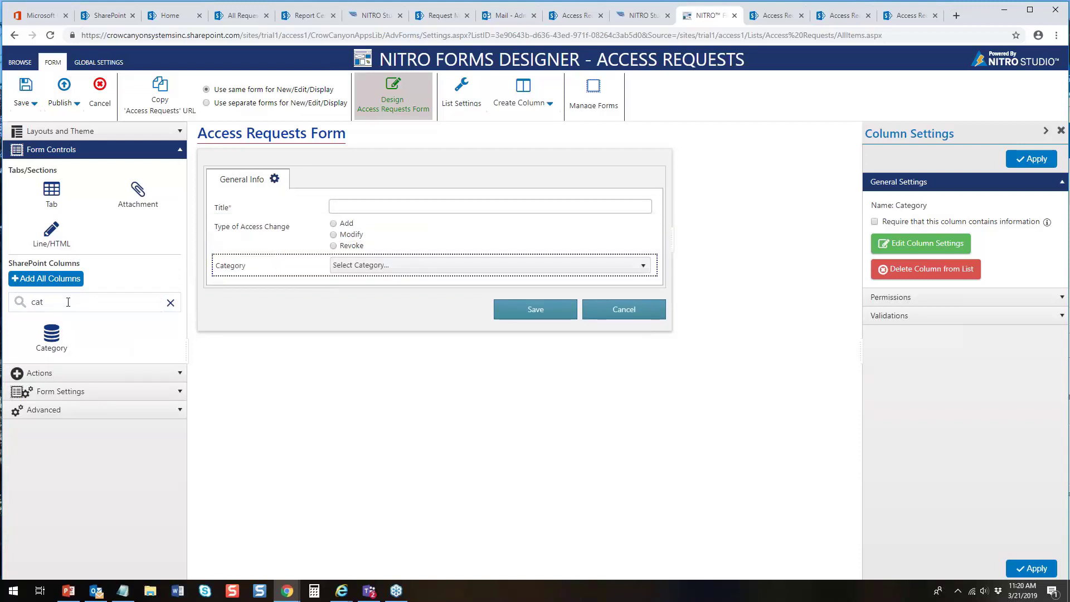
# - Search the columns for "acc" and add Access to below Category on the form
pyautogui.doubleClick(41, 304)
pyautogui.write('acc')
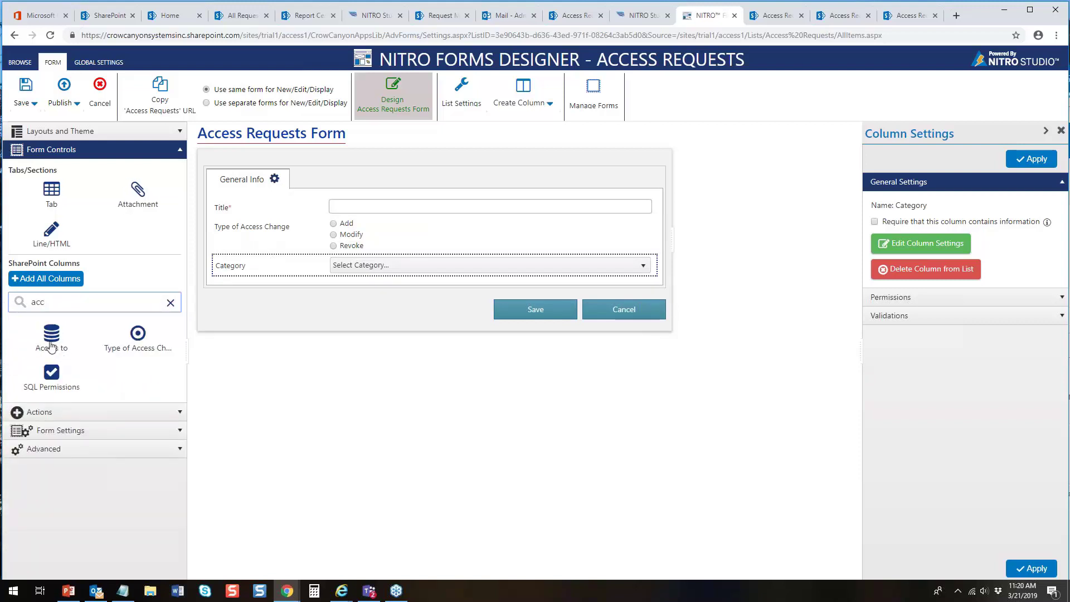
pyautogui.moveTo(49, 341); pyautogui.dragTo(290, 285)
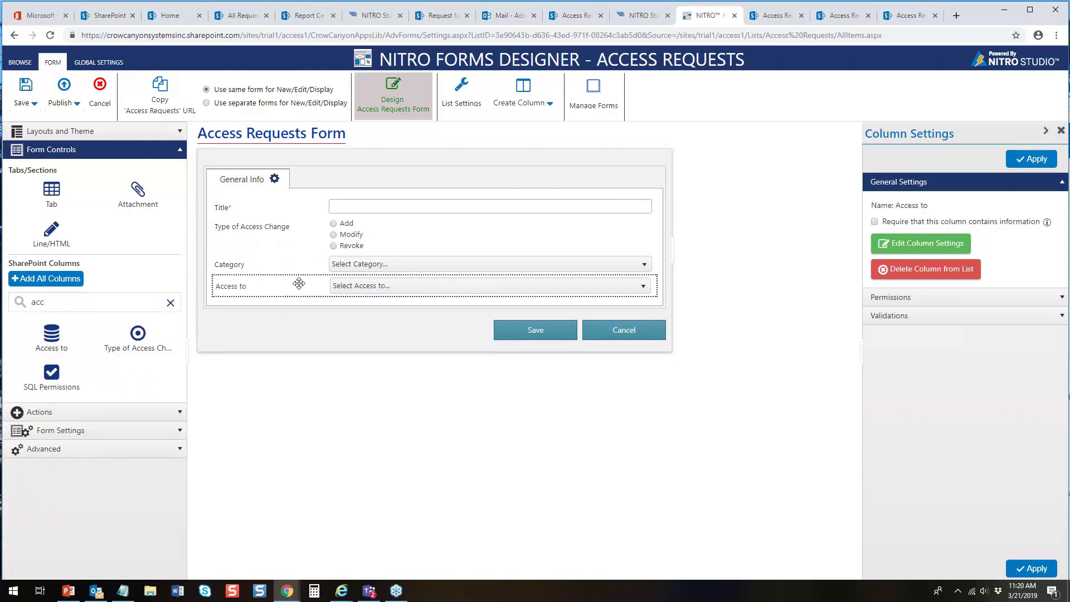
# - Search the columns for "des" and add Description below Access to on the form
pyautogui.moveTo(49, 302); pyautogui.dragTo(6, 302)
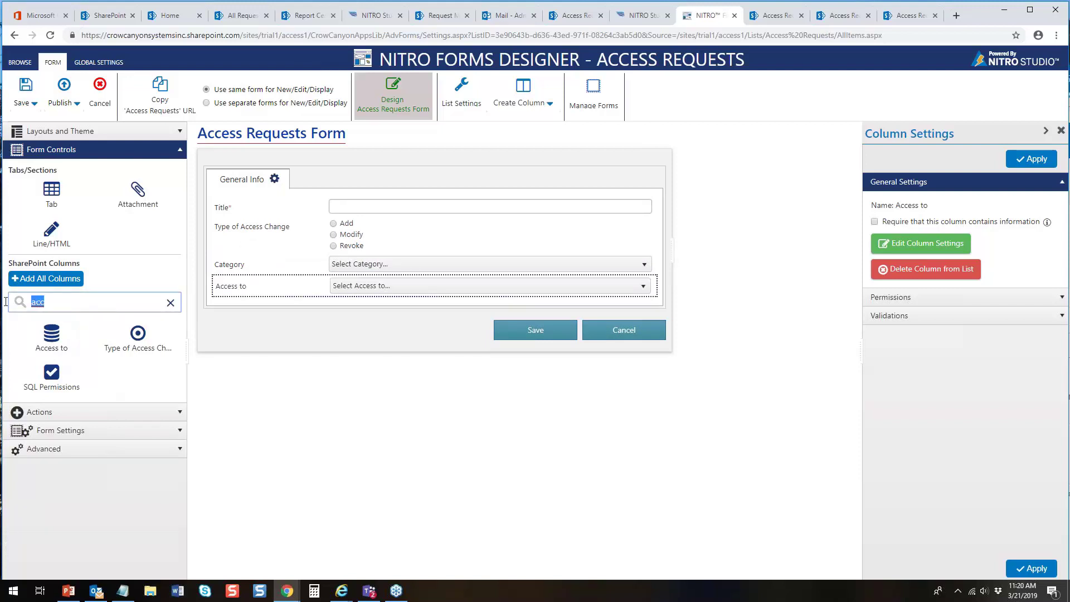
pyautogui.write('des')
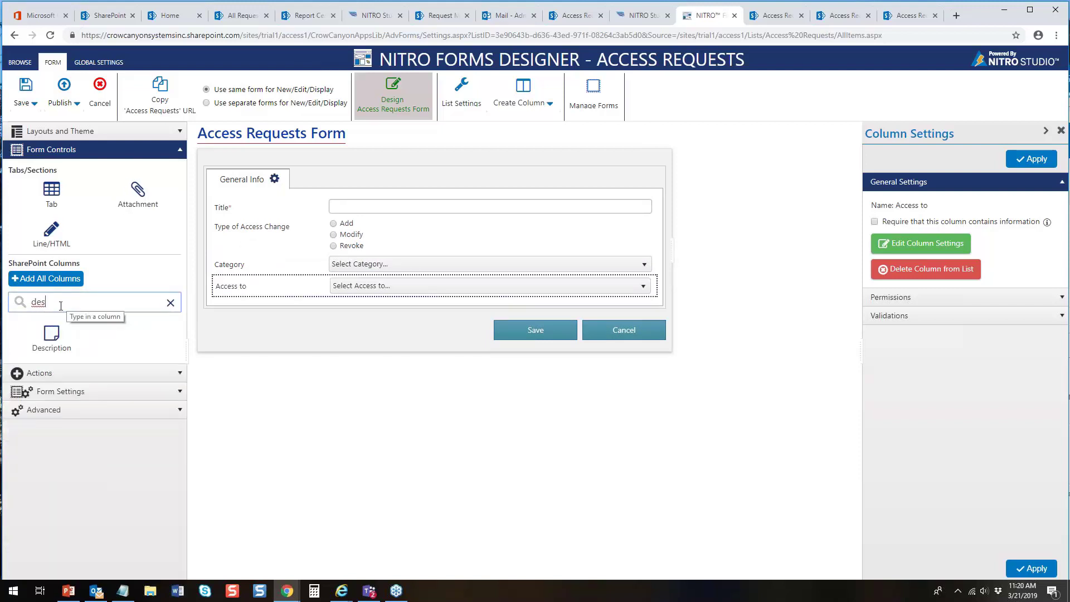
pyautogui.moveTo(52, 337); pyautogui.dragTo(310, 313)
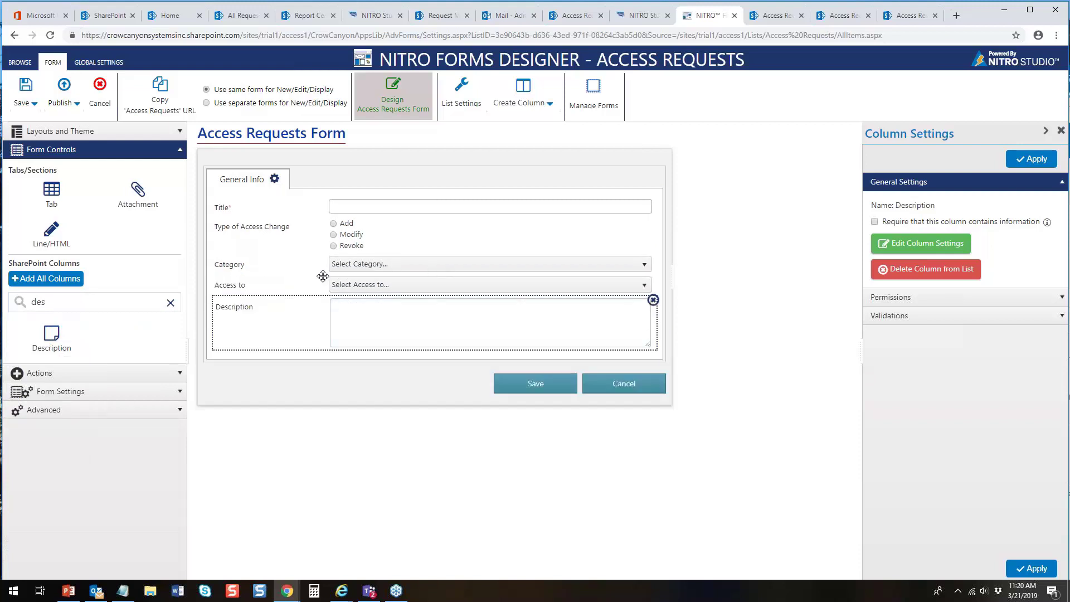
pyautogui.moveTo(310, 284); pyautogui.dragTo(316, 267)
pyautogui.moveTo(319, 277); pyautogui.dragTo(315, 282)
# - Publish the form settings and check the layout in a new item of the Access Requests list, discarding that item
pyautogui.click(64, 93)
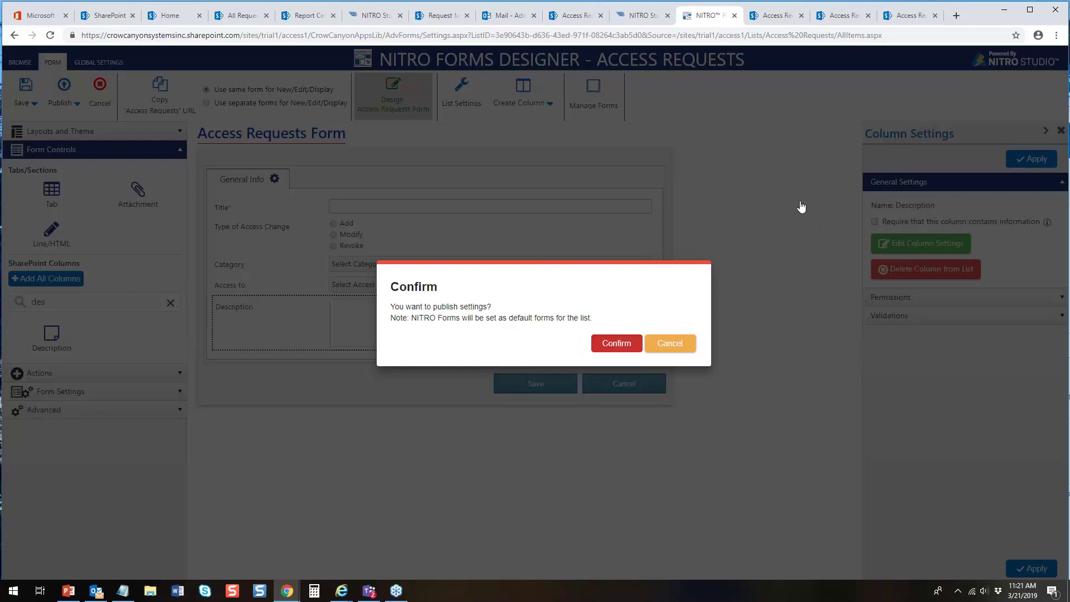
pyautogui.press('Return')
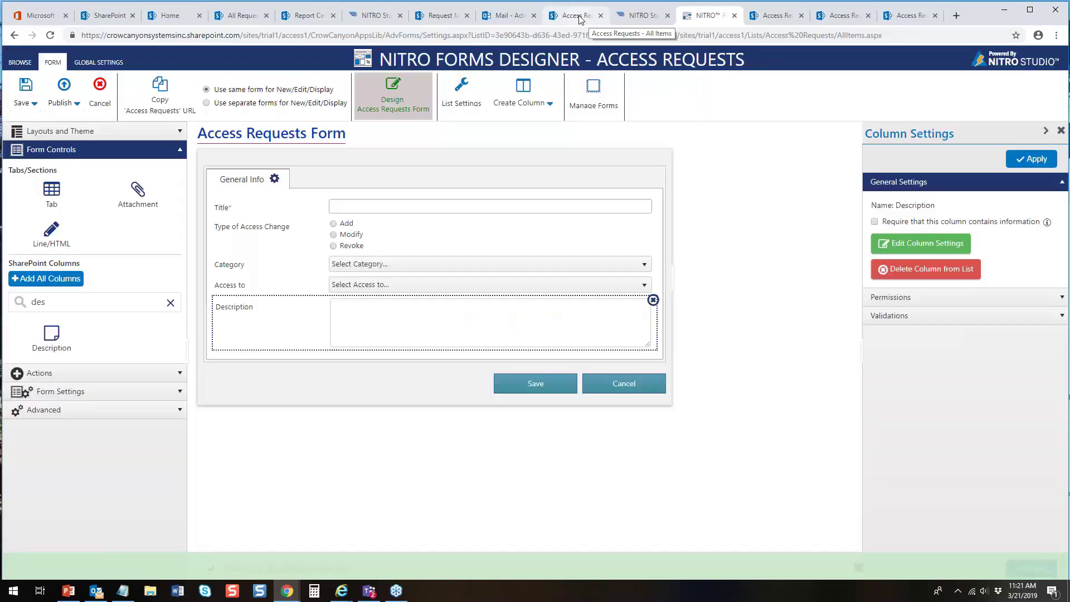
pyautogui.click(580, 18)
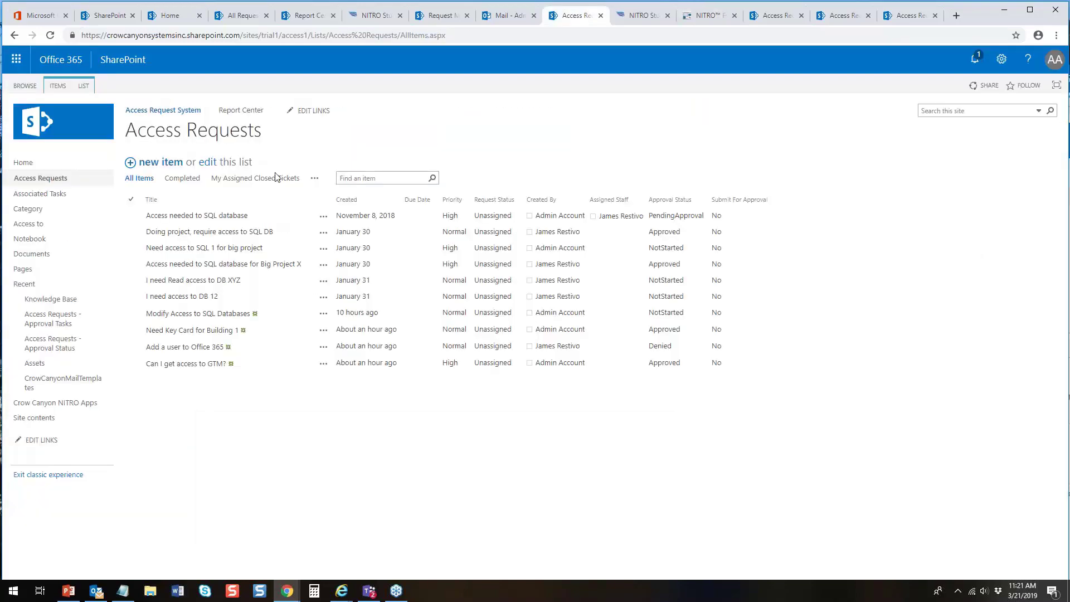
pyautogui.click(158, 164)
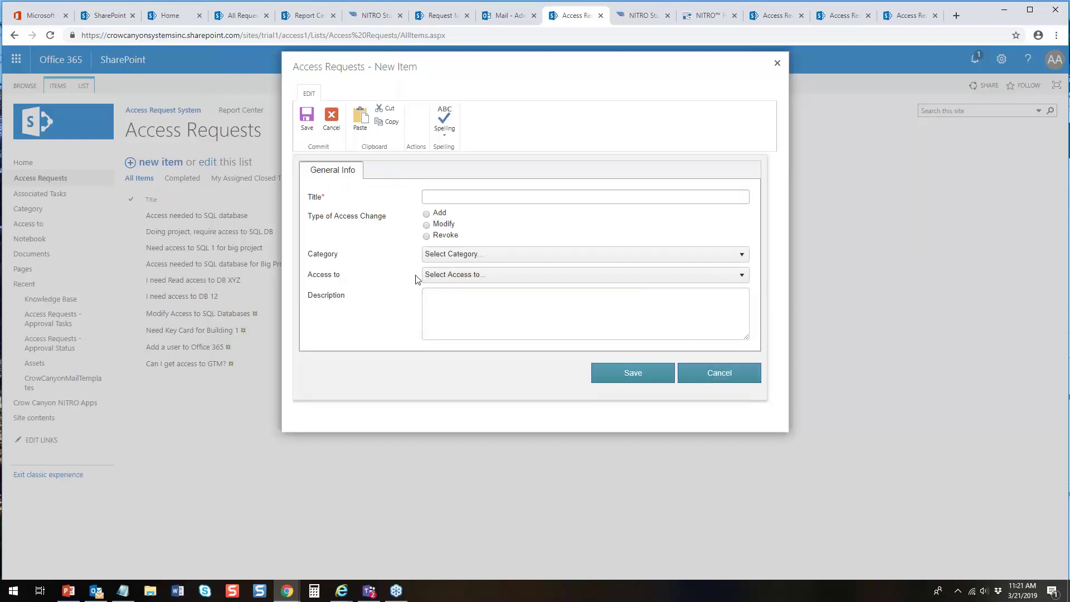
pyautogui.click(718, 374)
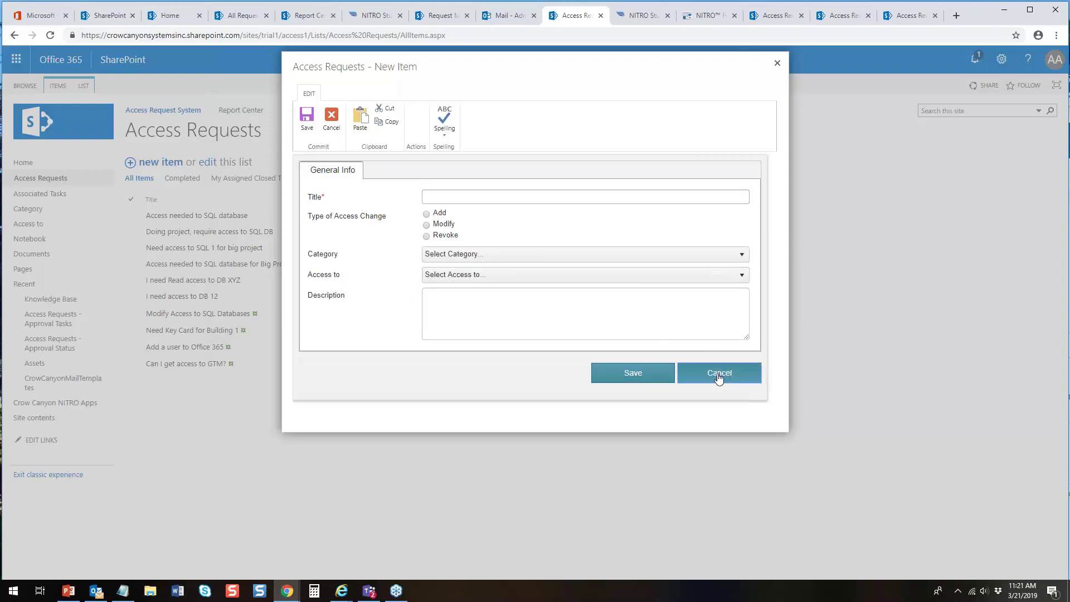
# - Back in the NITRO Forms designer, create a new lookup configuration for the Access to column using the All Items view
pyautogui.click(711, 23)
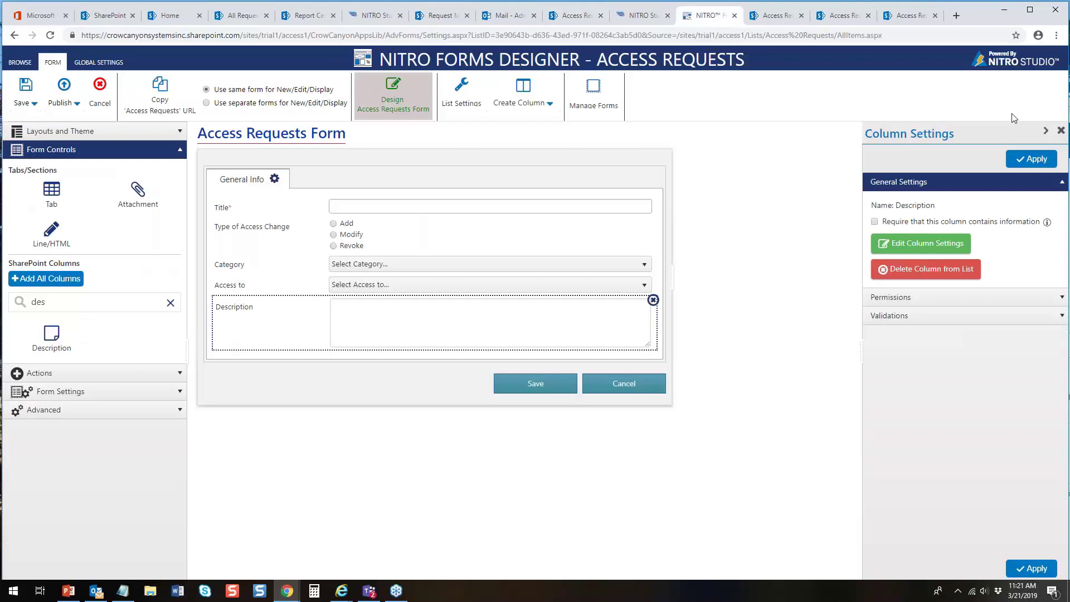
pyautogui.hotkey('alt', 'Tab')
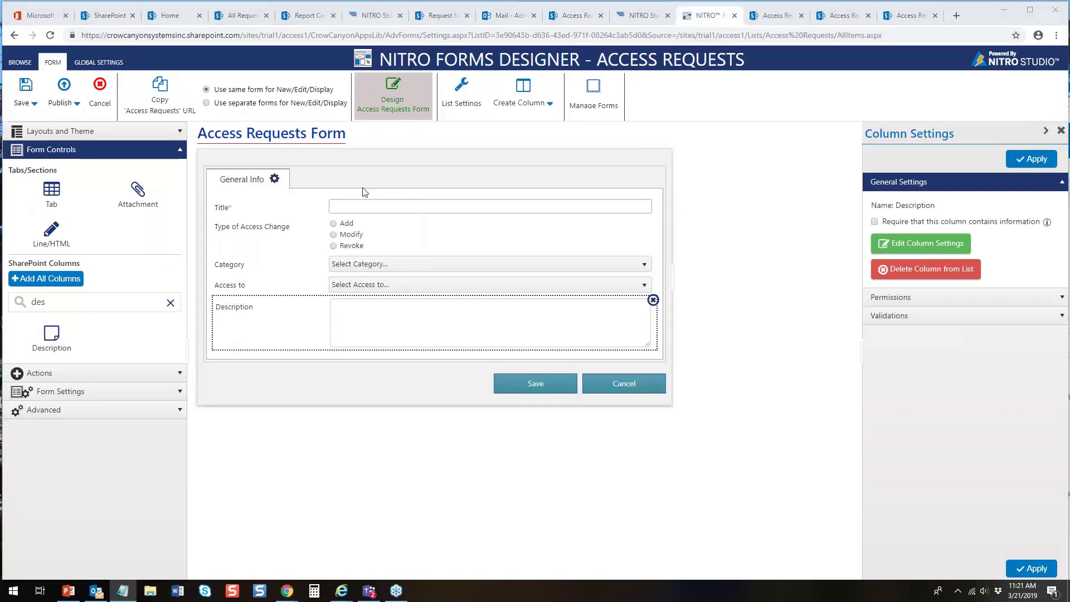
pyautogui.click(179, 152)
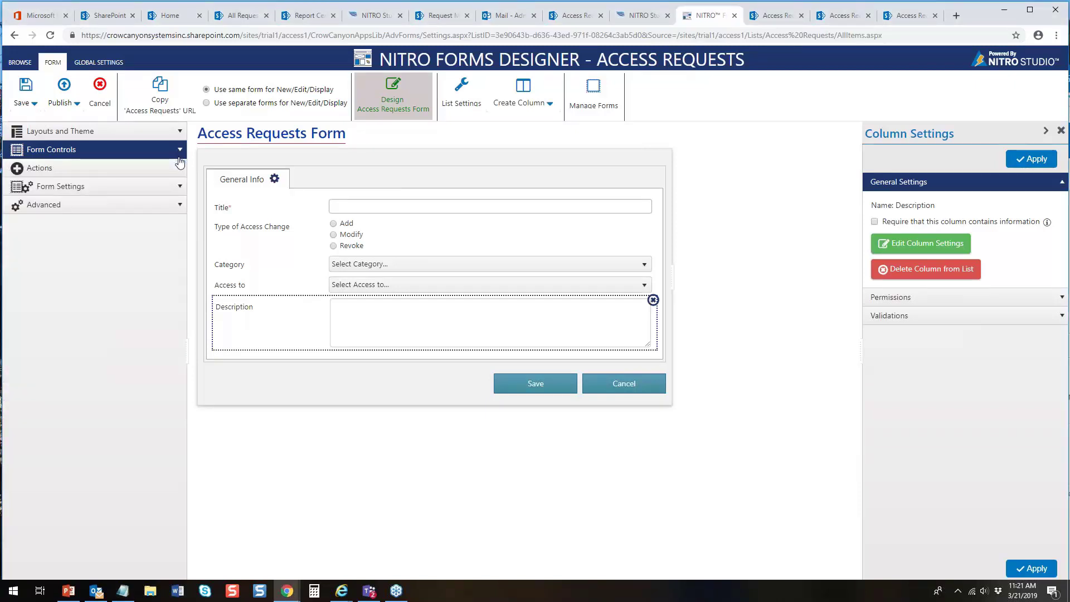
pyautogui.click(180, 186)
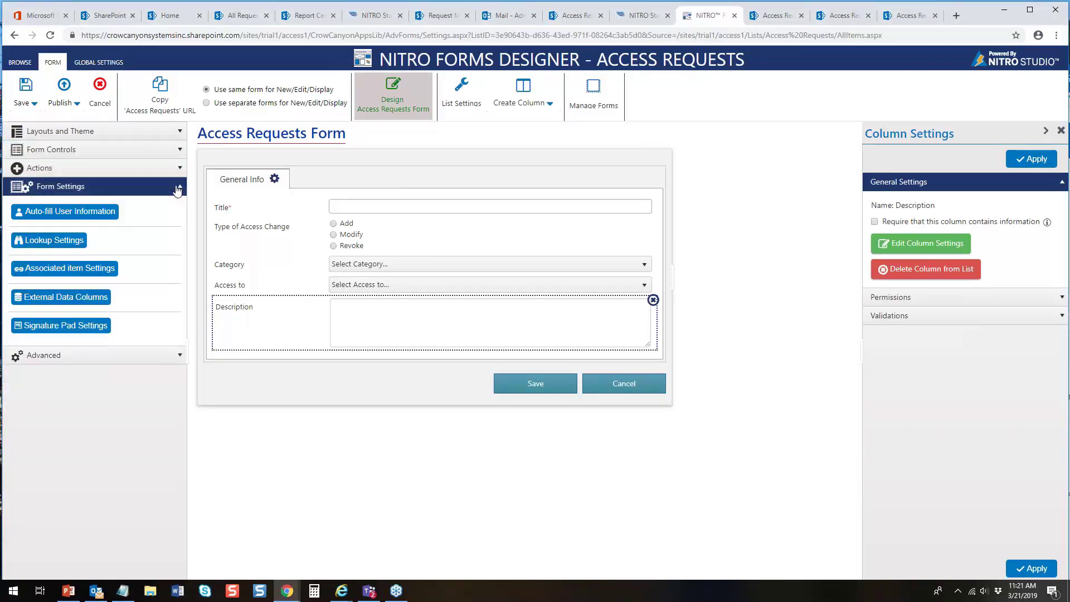
pyautogui.click(67, 243)
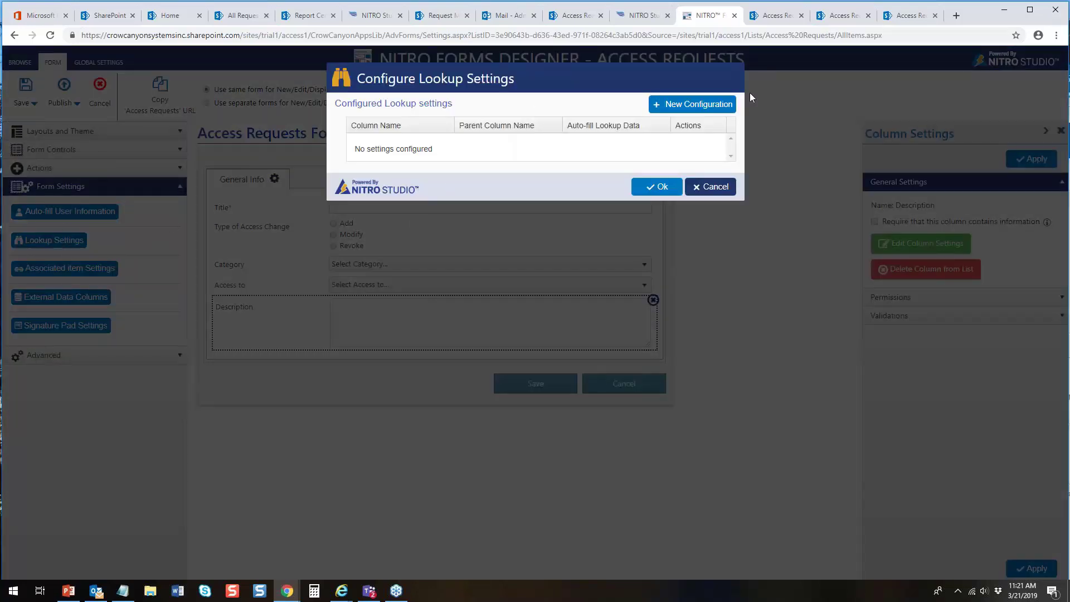
pyautogui.click(723, 104)
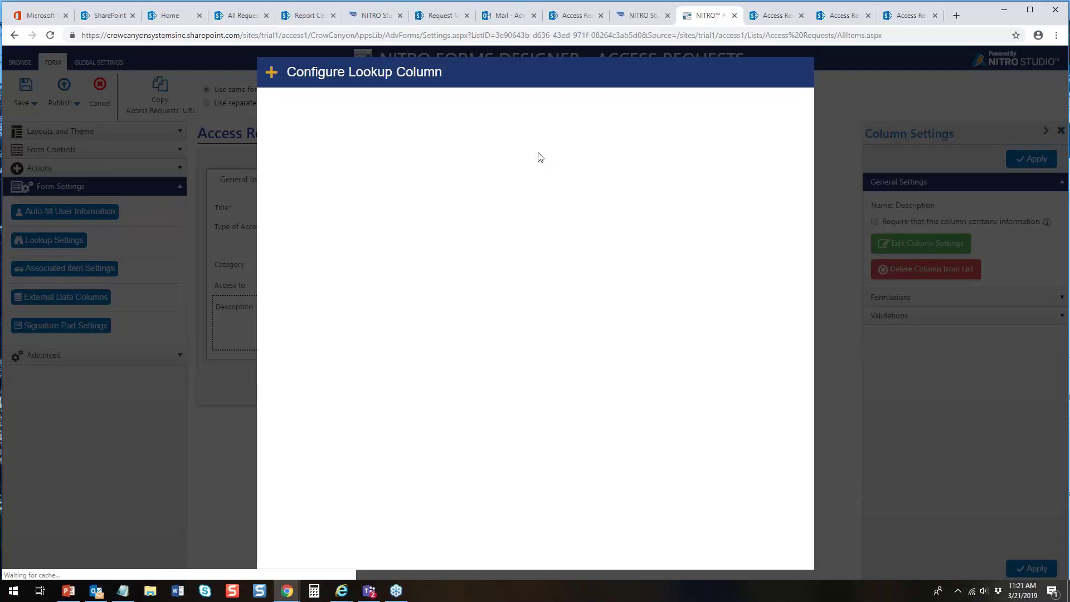
pyautogui.click(557, 104)
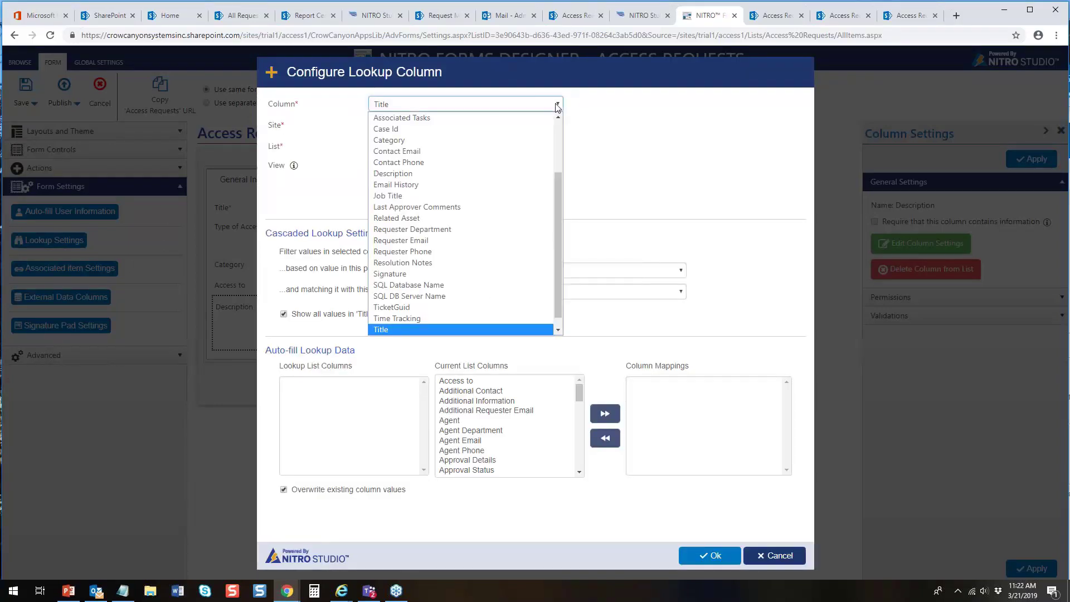
pyautogui.scroll(3, 559, 122)
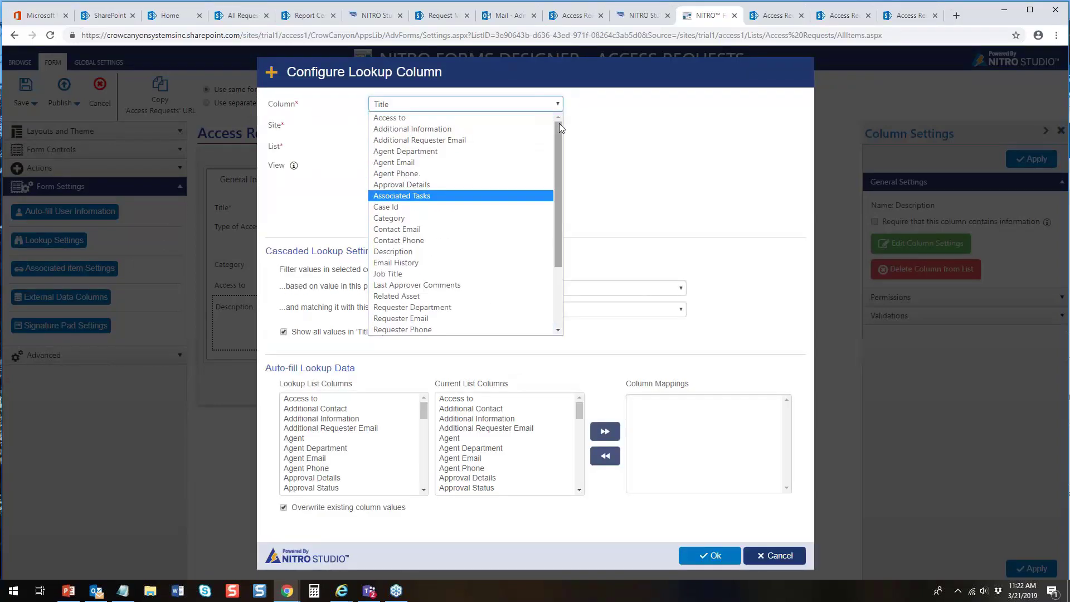
pyautogui.click(490, 117)
pyautogui.click(496, 125)
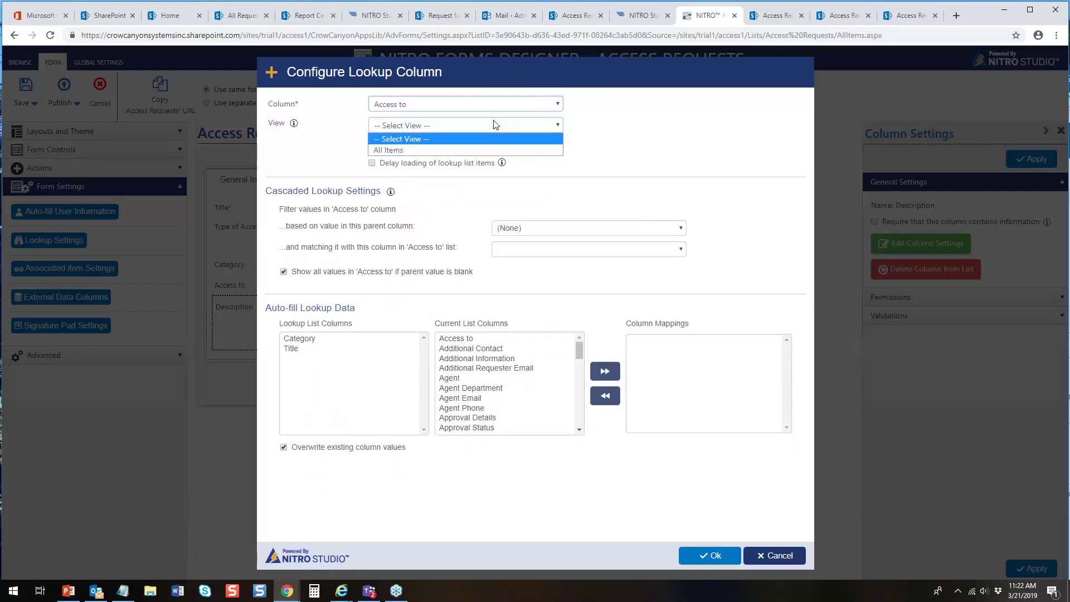
pyautogui.click(431, 151)
# - Filter the Access to values by the parent column Category, matched with the Category column, and save the lookup settings
pyautogui.click(551, 229)
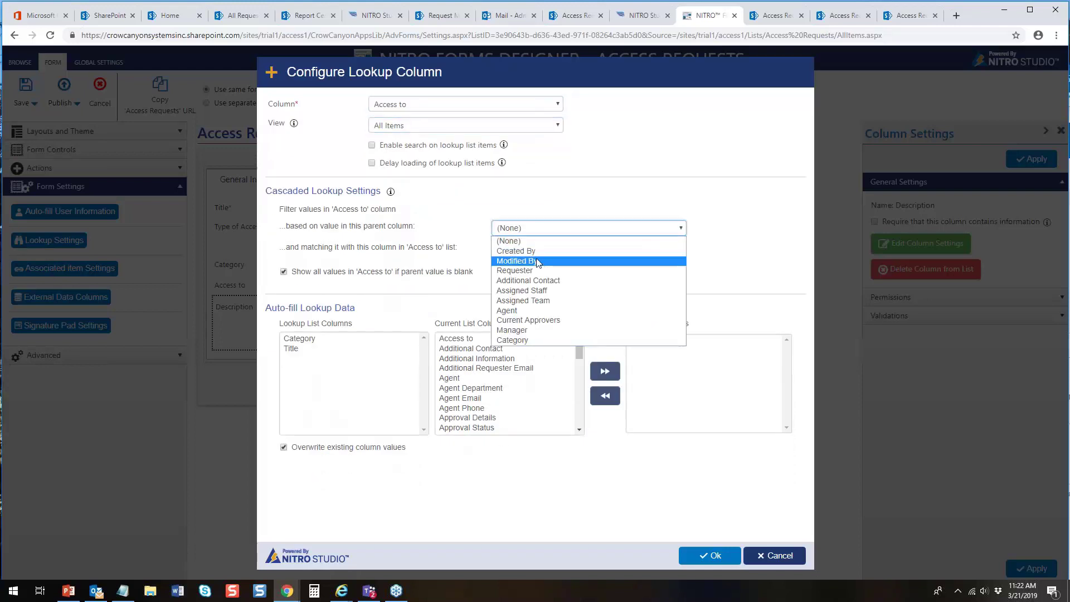
pyautogui.click(549, 339)
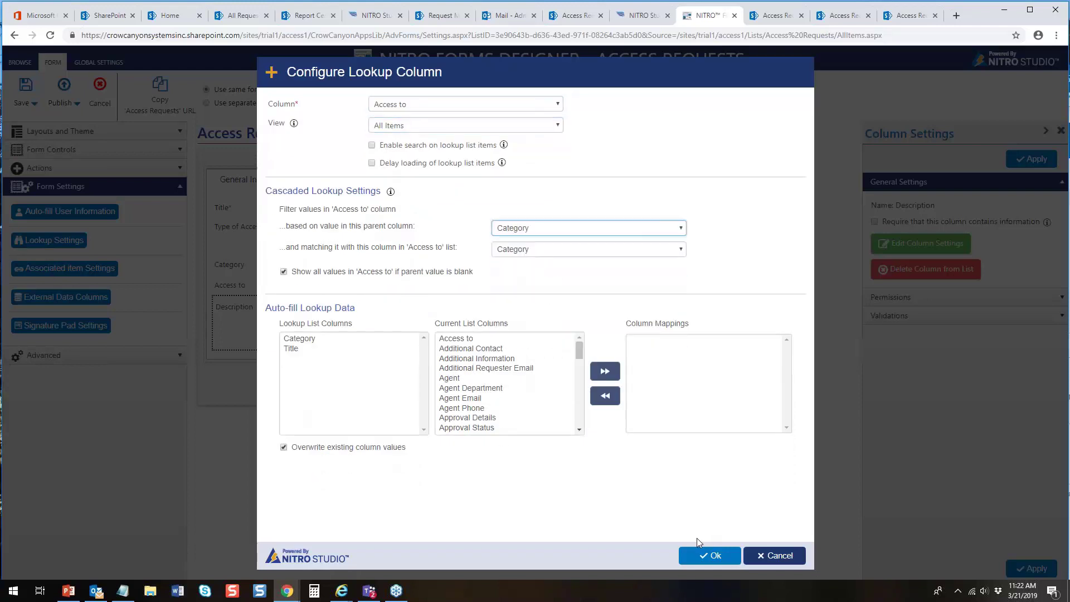
pyautogui.click(710, 555)
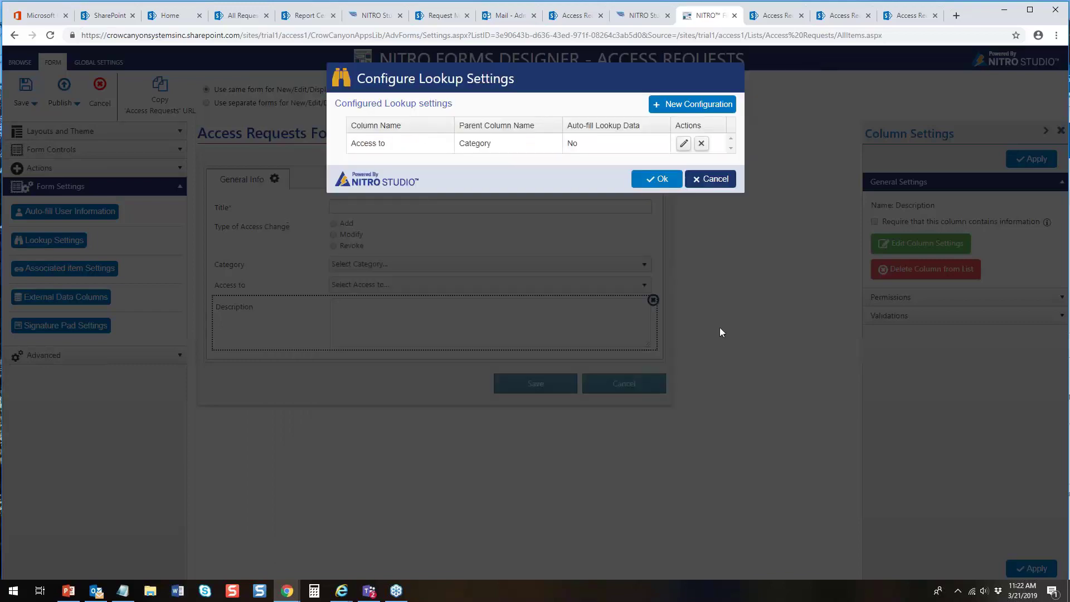
pyautogui.click(662, 179)
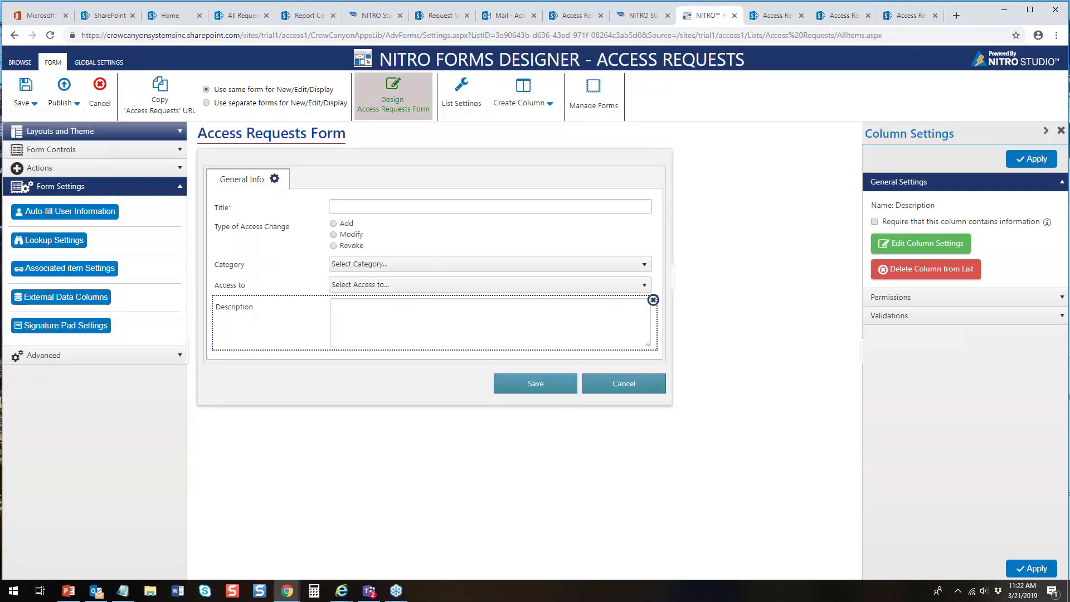
# - Publish the form with its lookup settings and open a new item in the Access Requests list
pyautogui.click(64, 92)
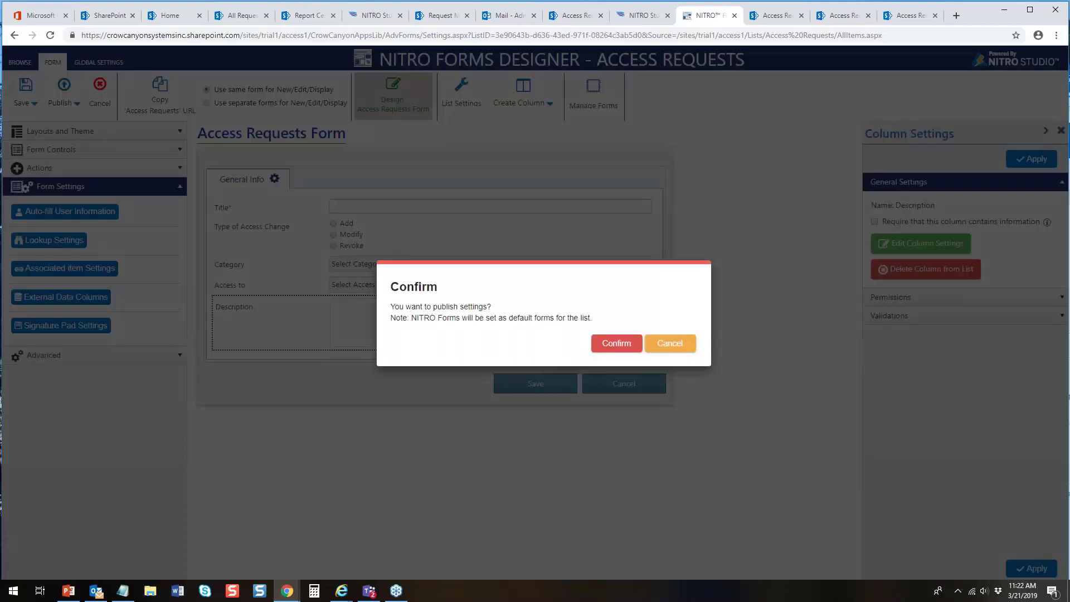
pyautogui.click(616, 343)
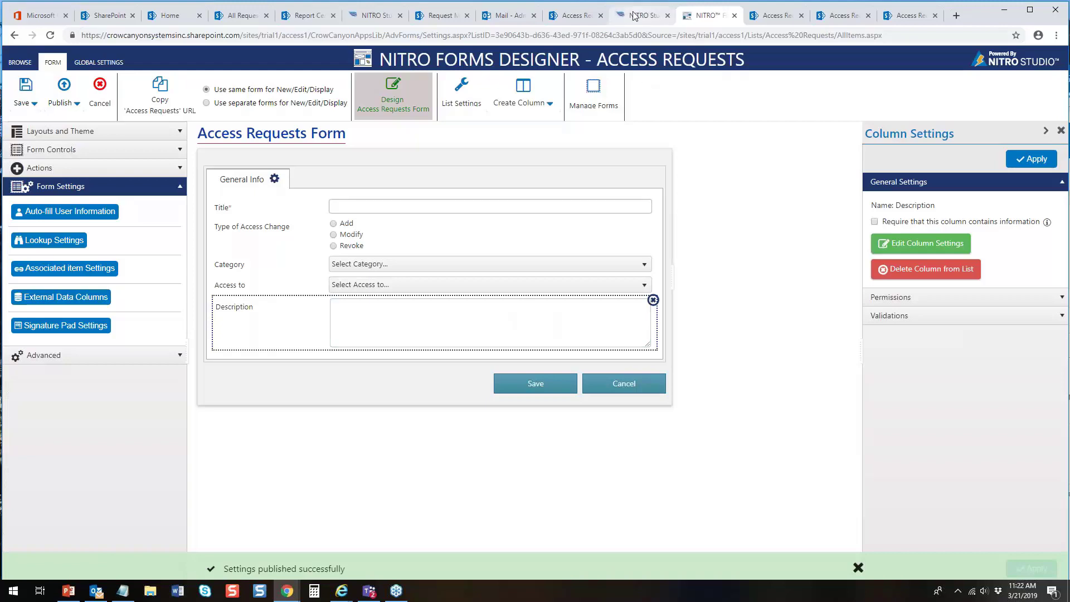
pyautogui.click(580, 15)
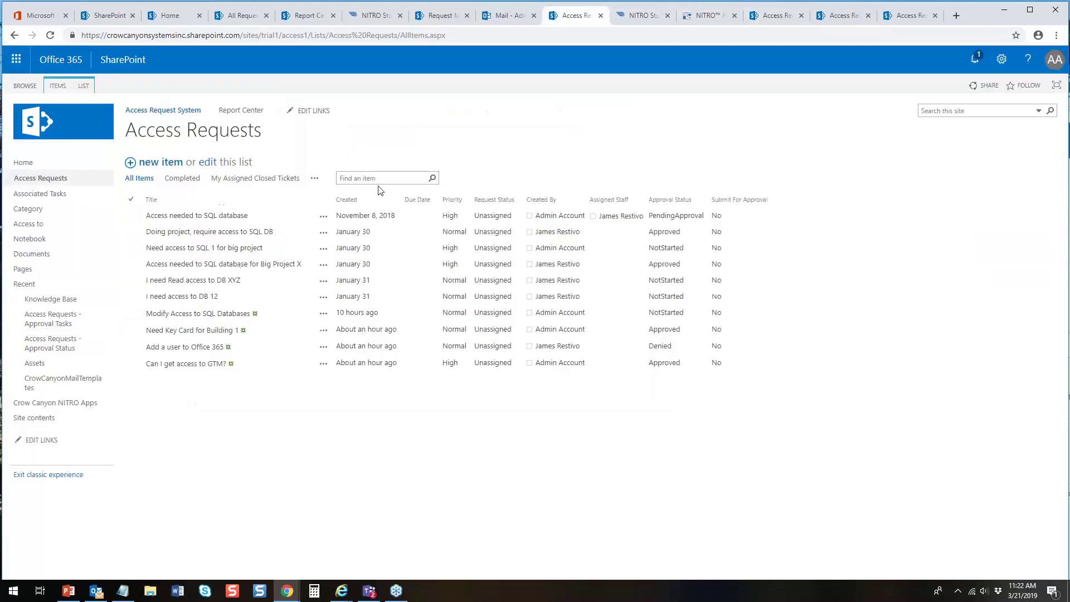
pyautogui.click(169, 166)
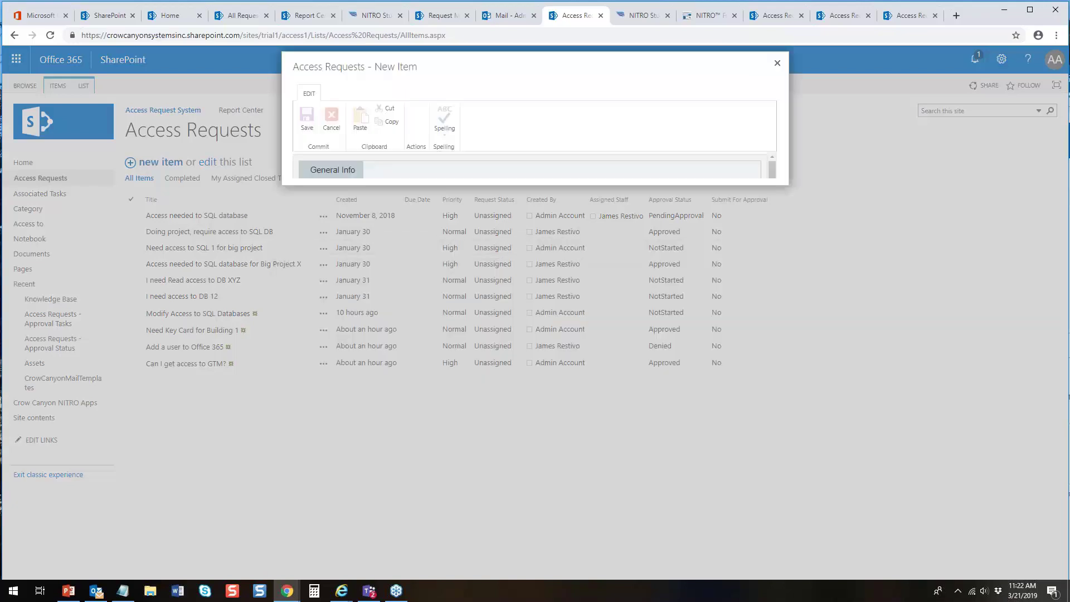
# - Check the Access to options in the new item with Category set to Database, and again with Facility
pyautogui.click(469, 259)
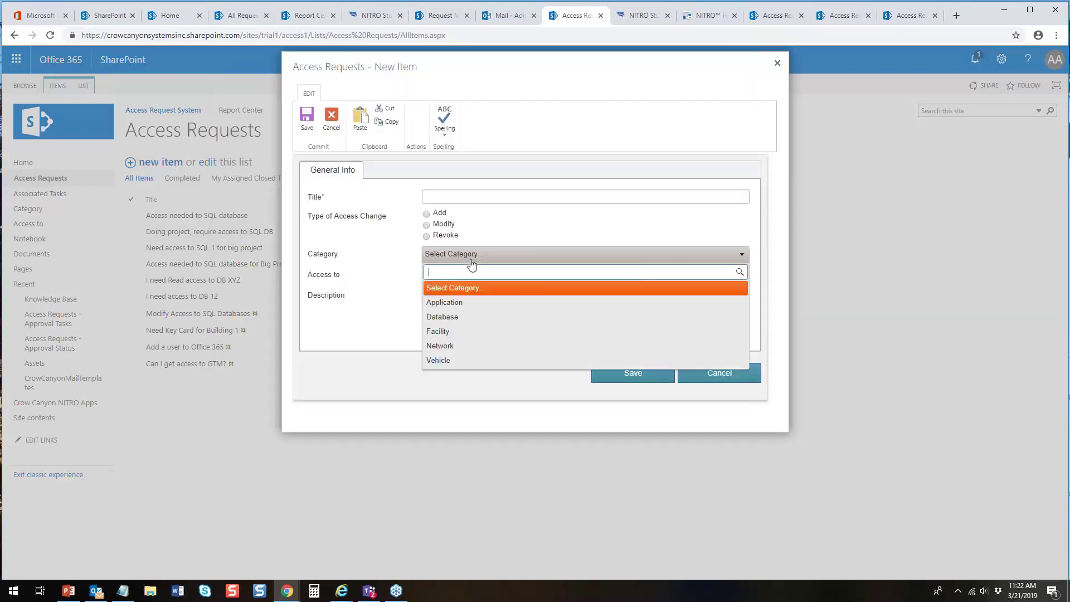
pyautogui.click(449, 316)
pyautogui.click(461, 277)
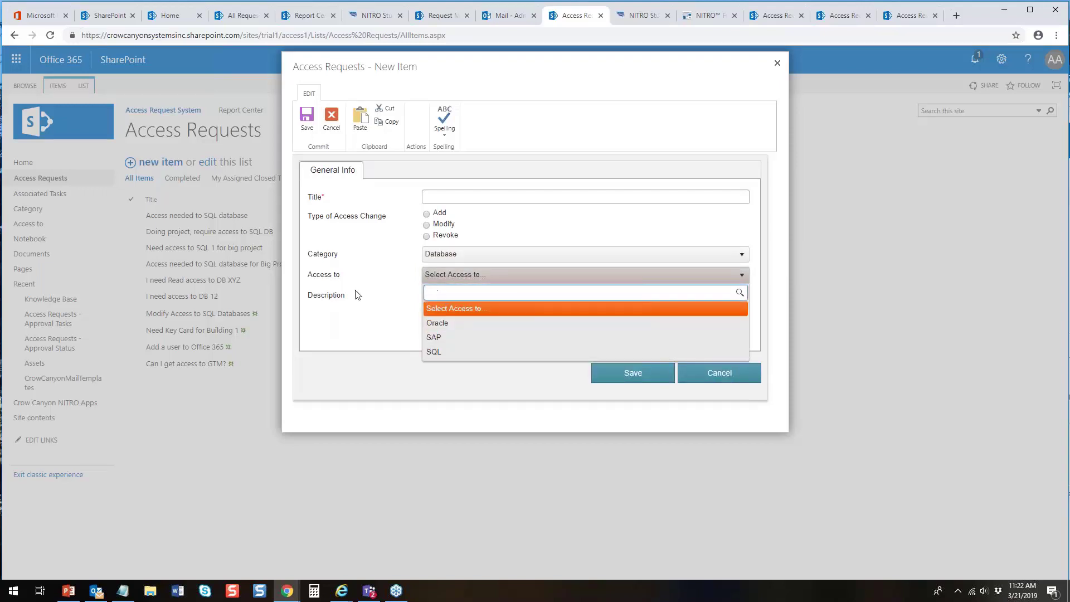
pyautogui.click(460, 256)
pyautogui.click(450, 331)
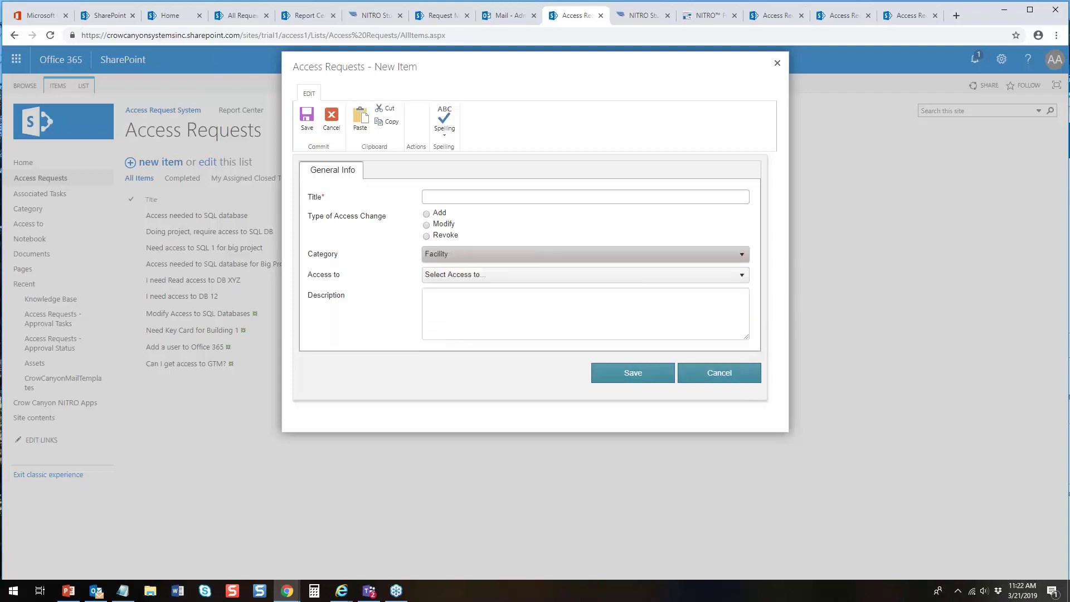
pyautogui.click(459, 277)
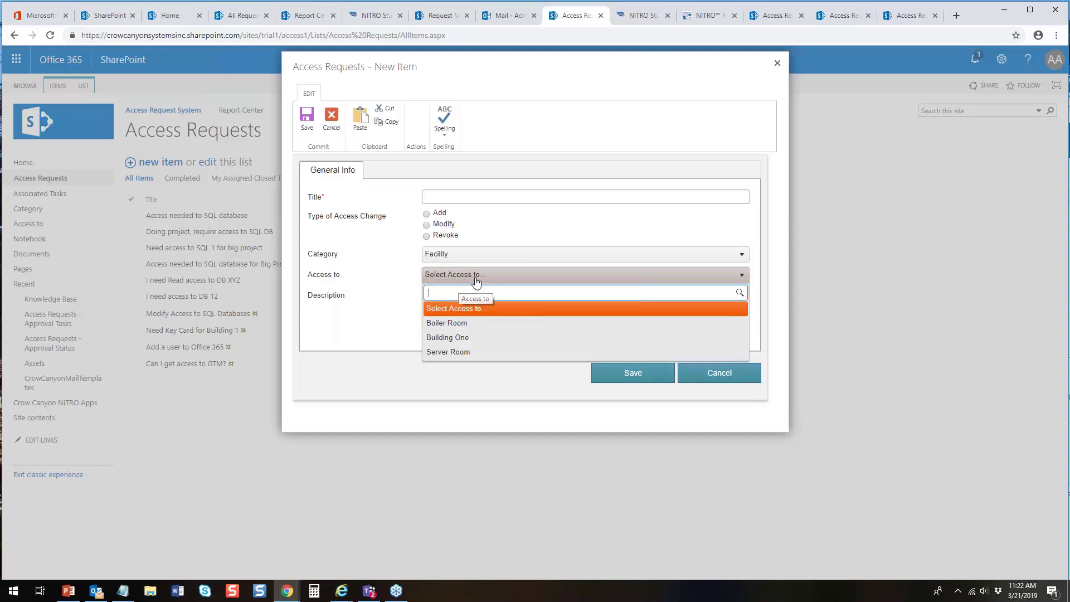
pyautogui.click(501, 225)
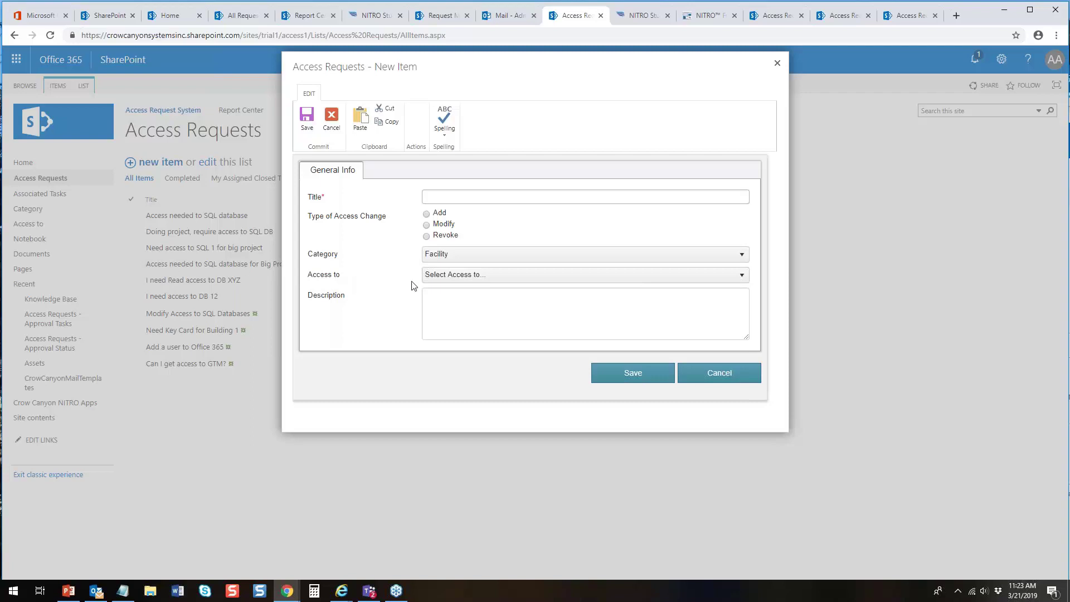
# - Try Boiler Room as the Access to value, discard the new item and return to the NITRO Forms designer
pyautogui.click(444, 280)
pyautogui.click(452, 328)
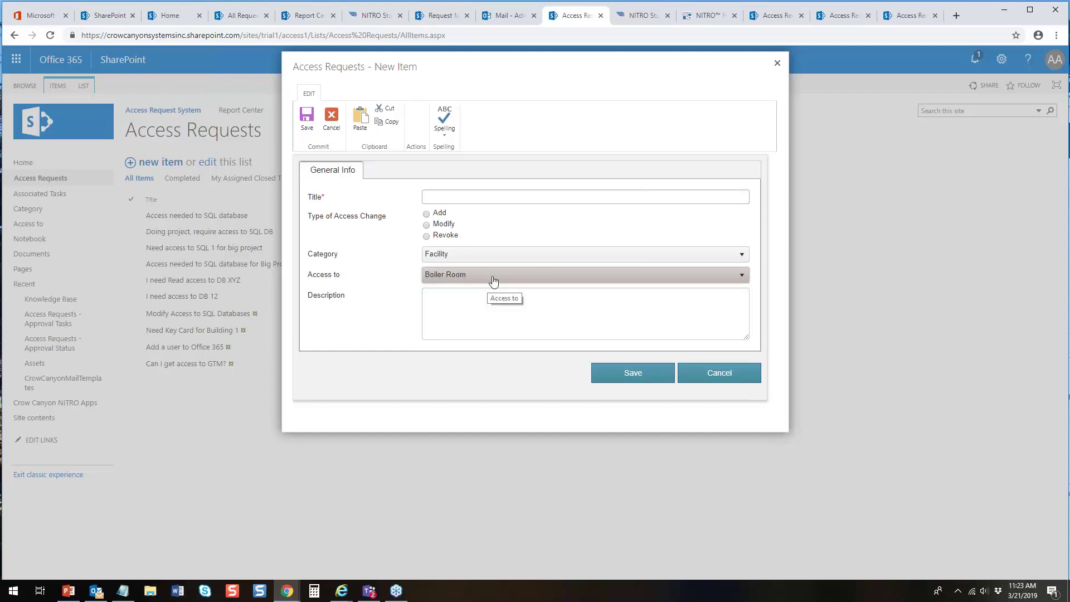
pyautogui.click(705, 374)
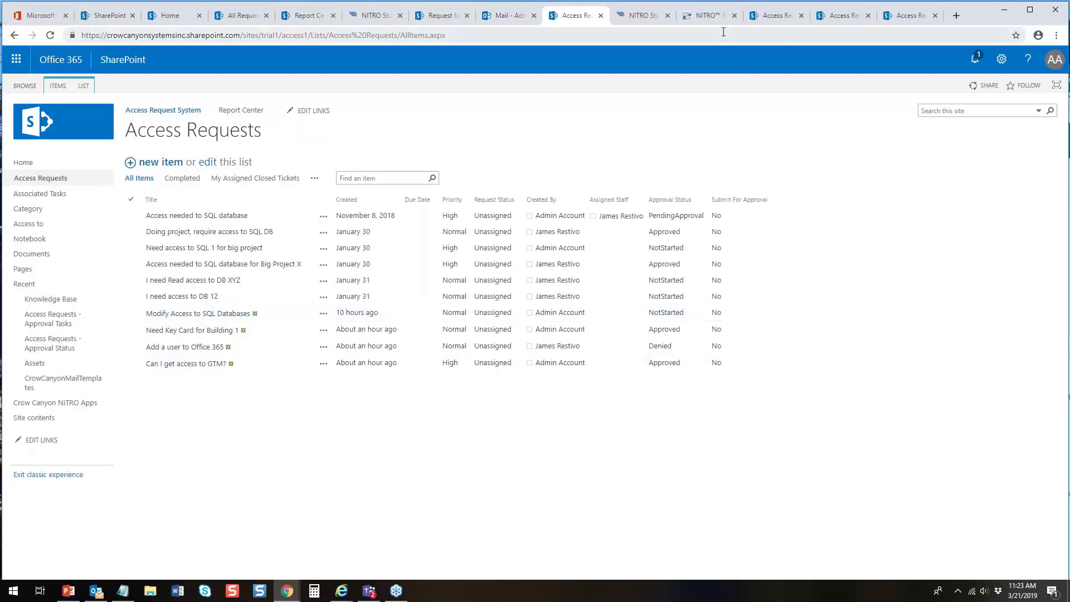
pyautogui.click(705, 17)
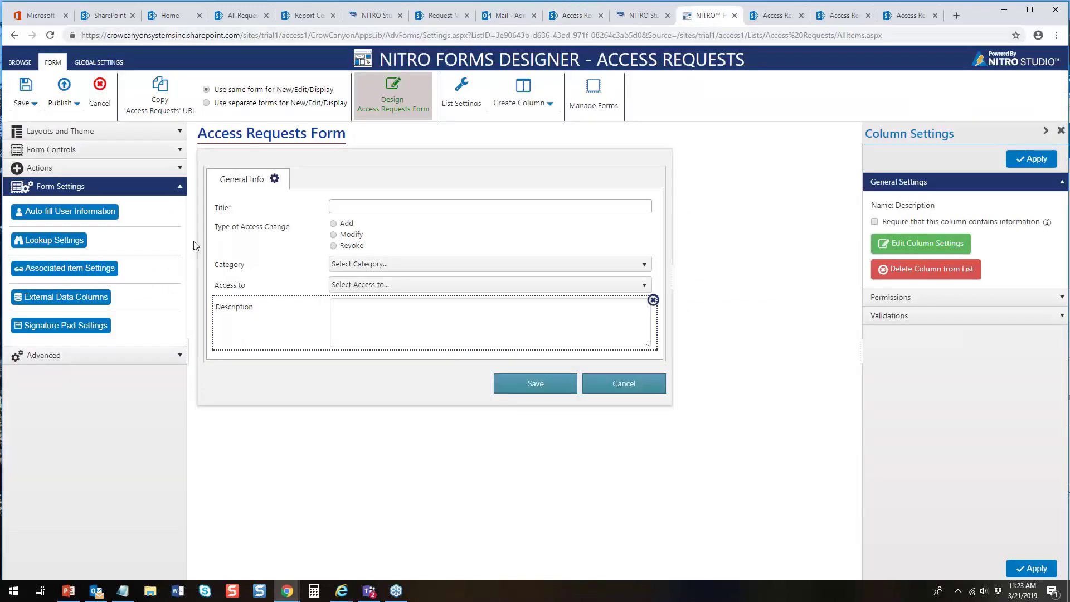
# - Add a second tab to the Access Requests form, title it SQL and apply the tab settings
pyautogui.click(181, 154)
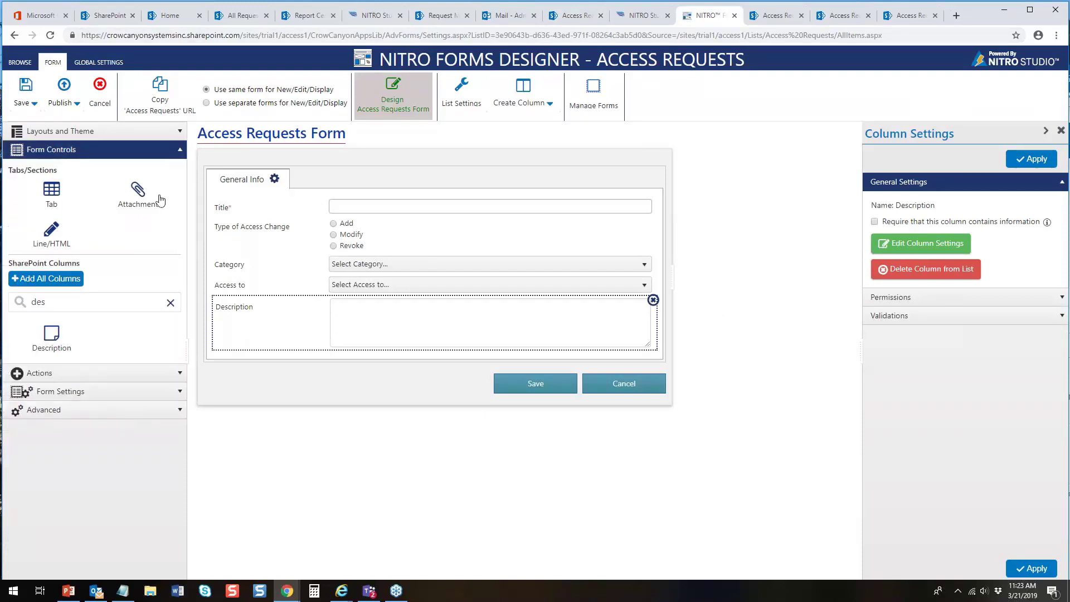
pyautogui.moveTo(51, 192); pyautogui.dragTo(371, 179)
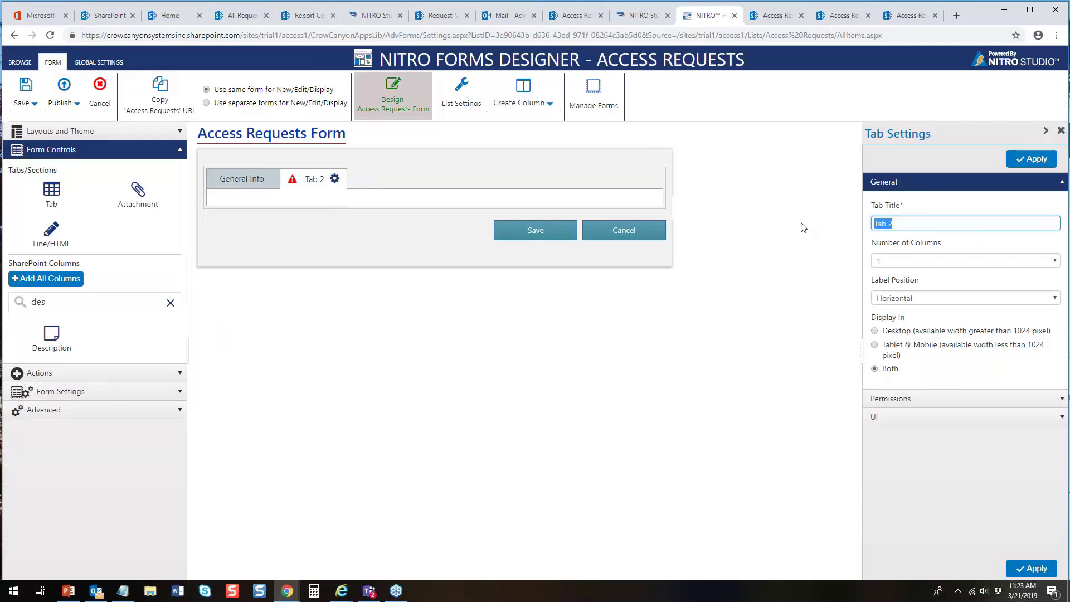
pyautogui.write('SQL')
pyautogui.click(1033, 160)
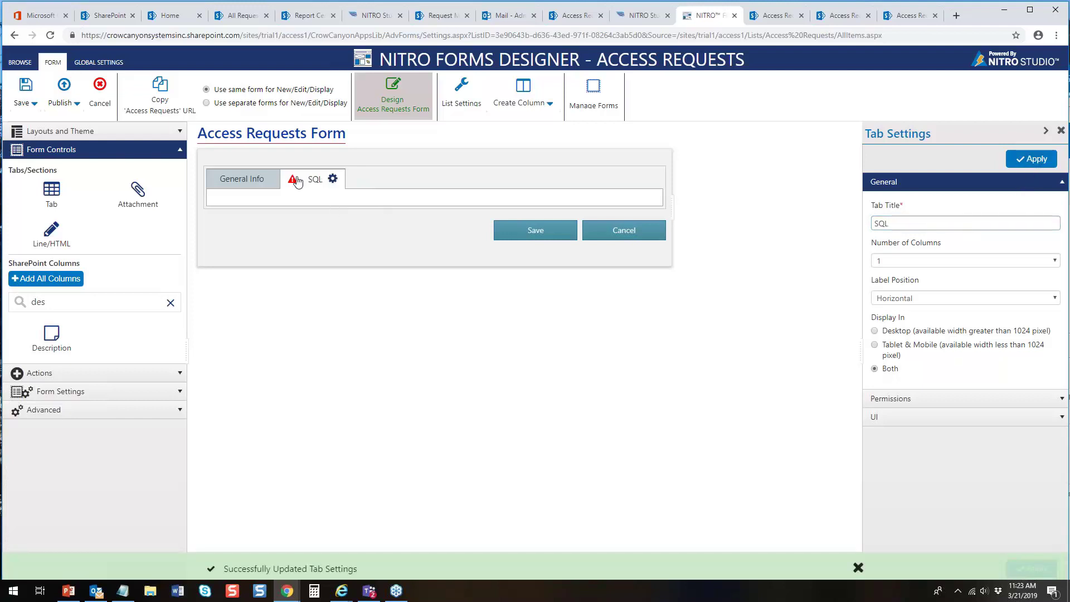
# - Find the SQL columns and place SQL DB Server Name, SQL Database Name and SQL Permissions on the SQL tab
pyautogui.doubleClick(39, 301)
pyautogui.write('sql')
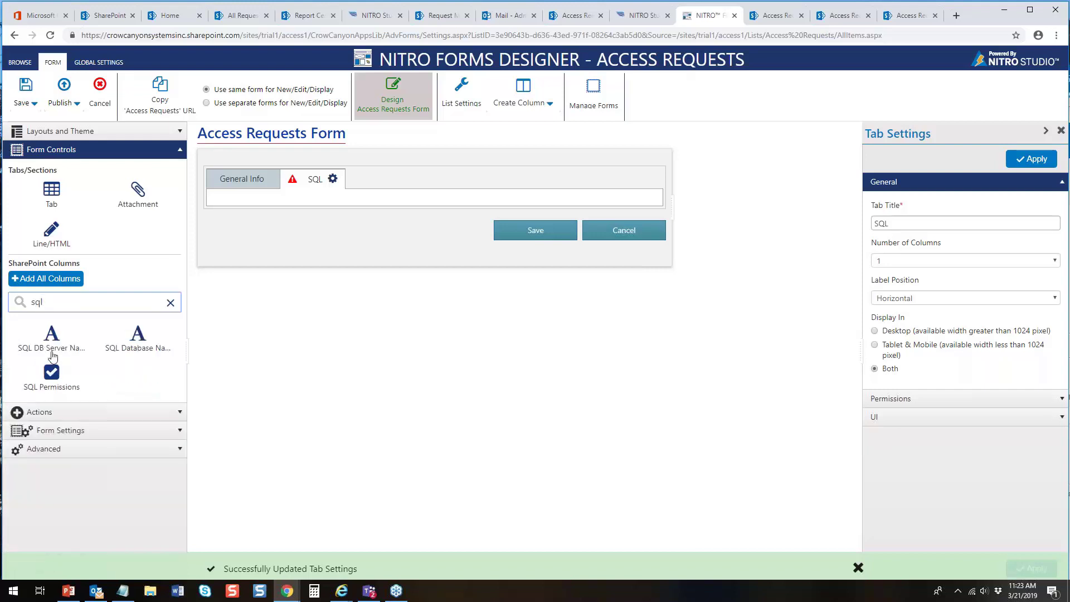
pyautogui.moveTo(50, 335); pyautogui.dragTo(253, 205)
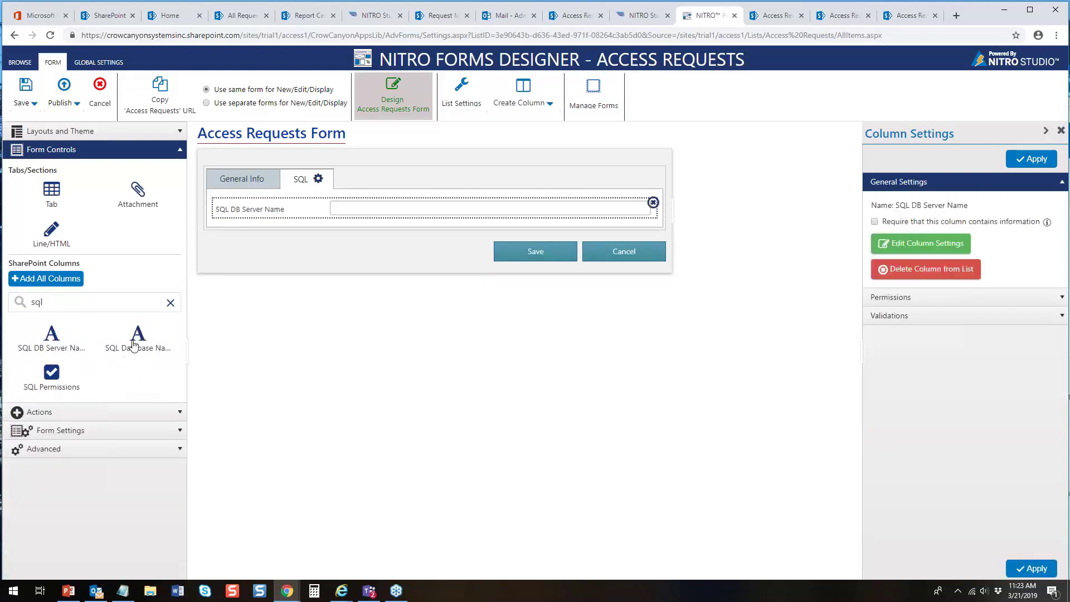
pyautogui.moveTo(138, 334); pyautogui.dragTo(252, 223)
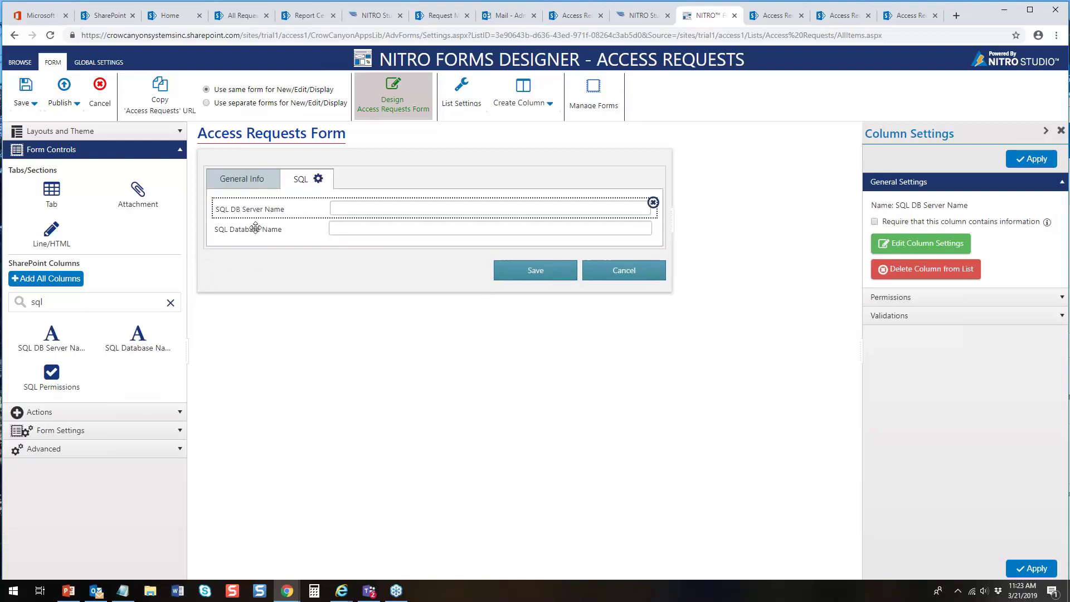
pyautogui.moveTo(51, 372); pyautogui.dragTo(256, 249)
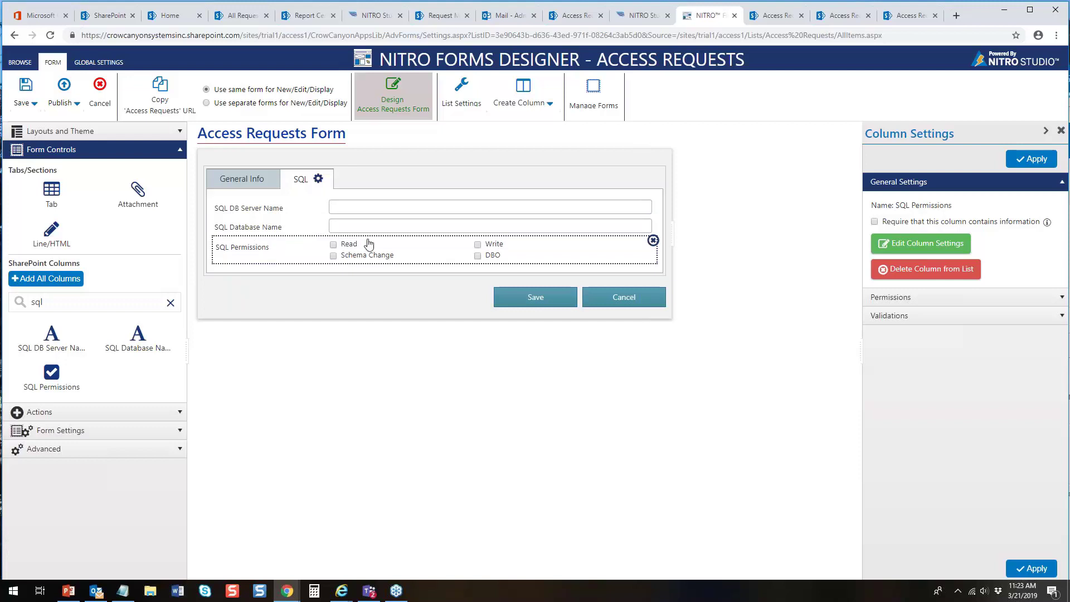
# - Create a permission for the SQL tab with level Hide, named Hide SQL Tab
pyautogui.click(266, 184)
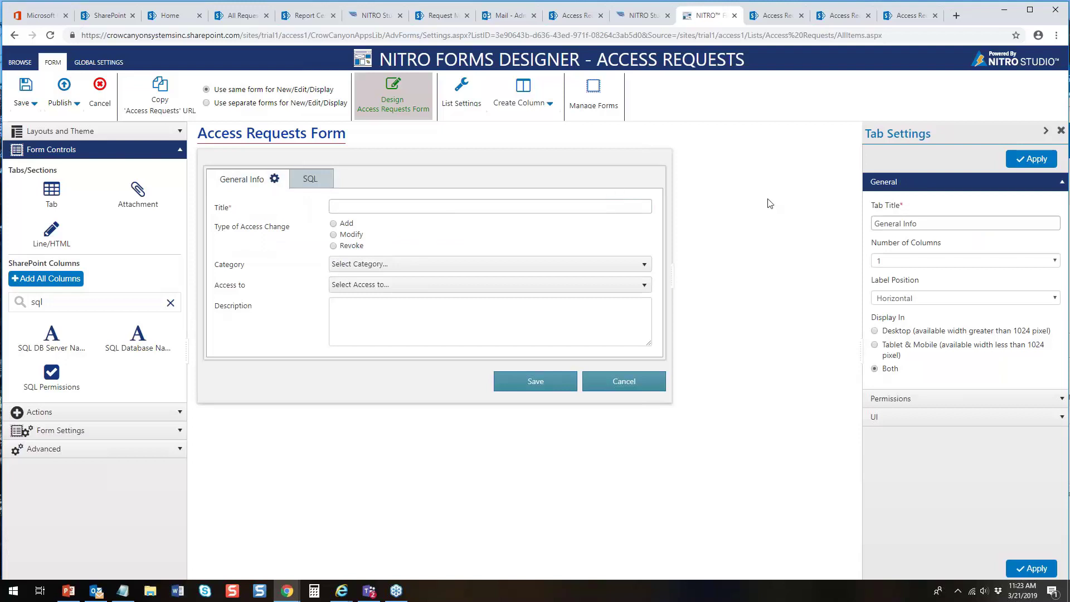
pyautogui.click(315, 177)
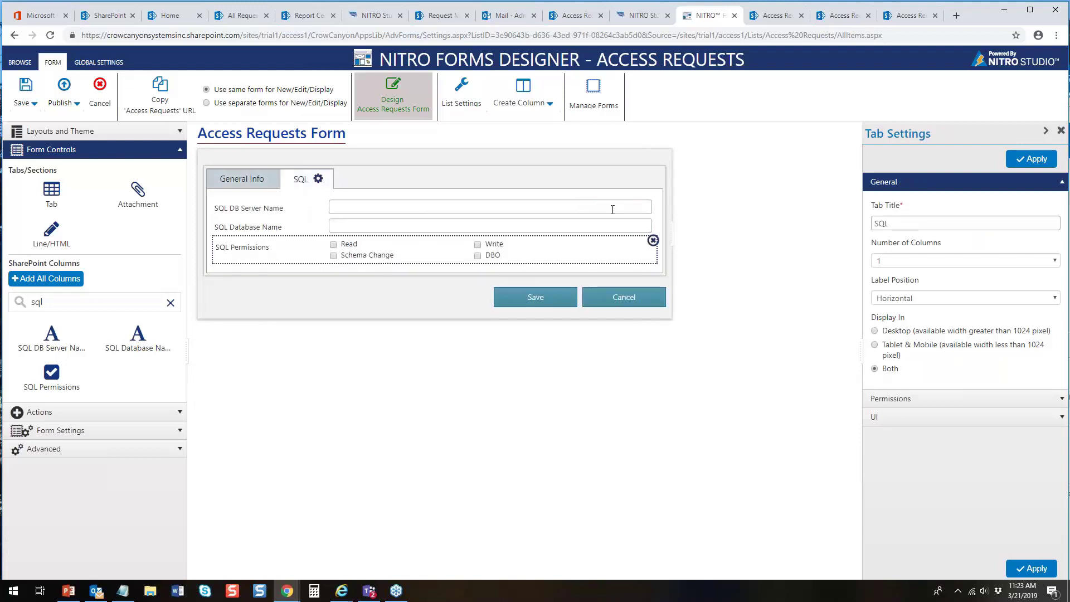
pyautogui.click(1062, 187)
pyautogui.click(1062, 201)
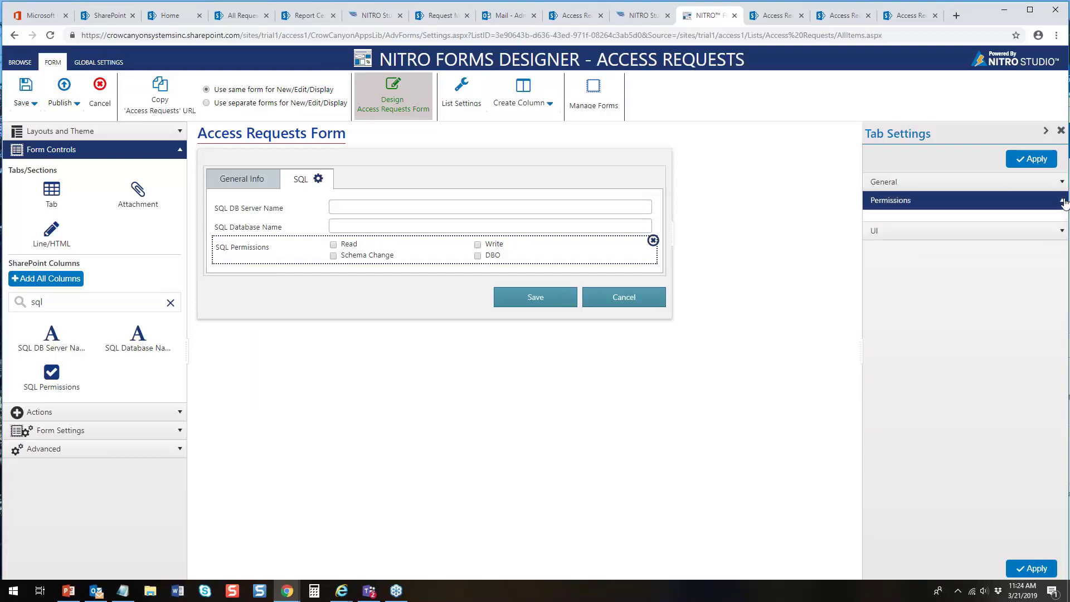
pyautogui.click(1037, 232)
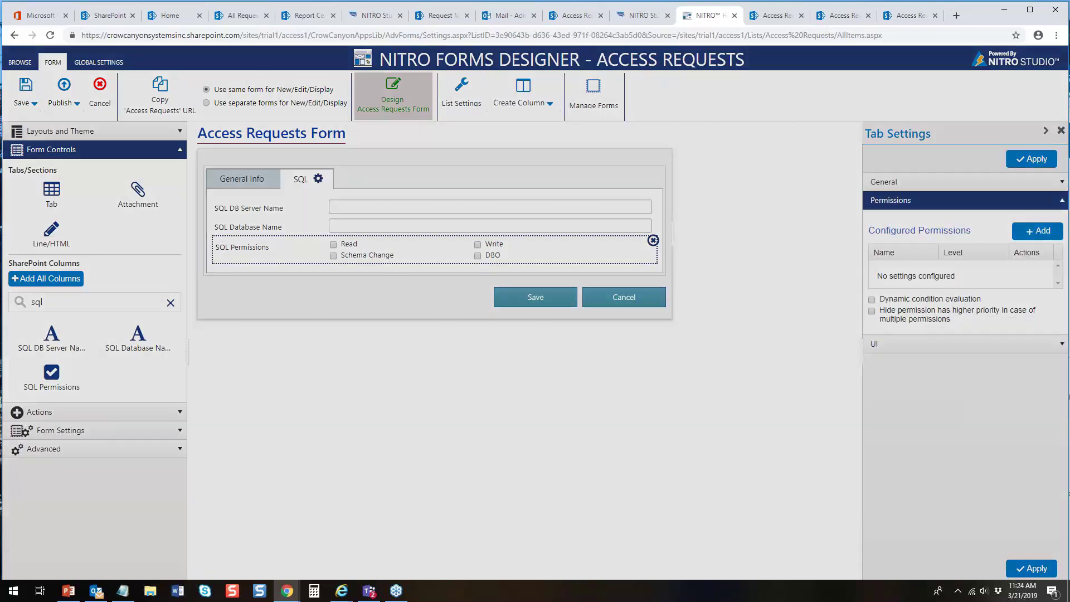
pyautogui.click(480, 126)
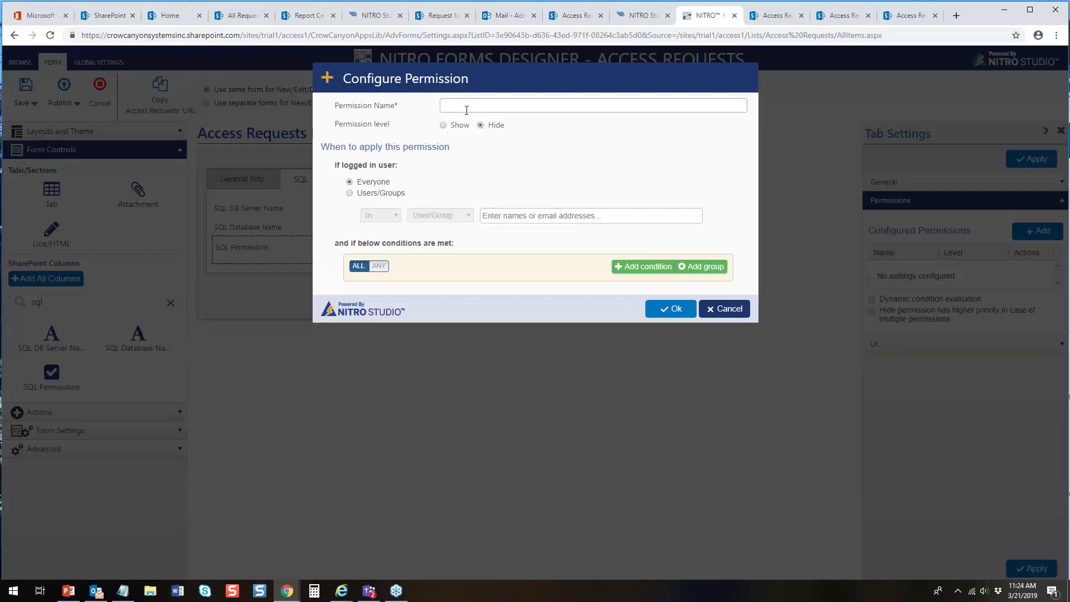
pyautogui.click(466, 110)
pyautogui.write('Hide SQL ')
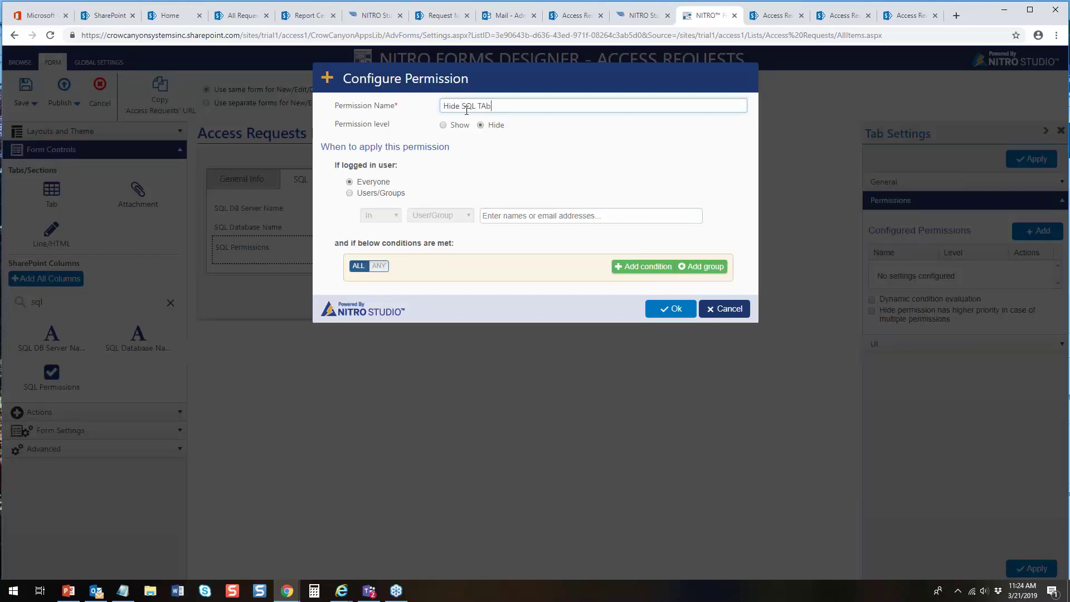
pyautogui.write('Tab')
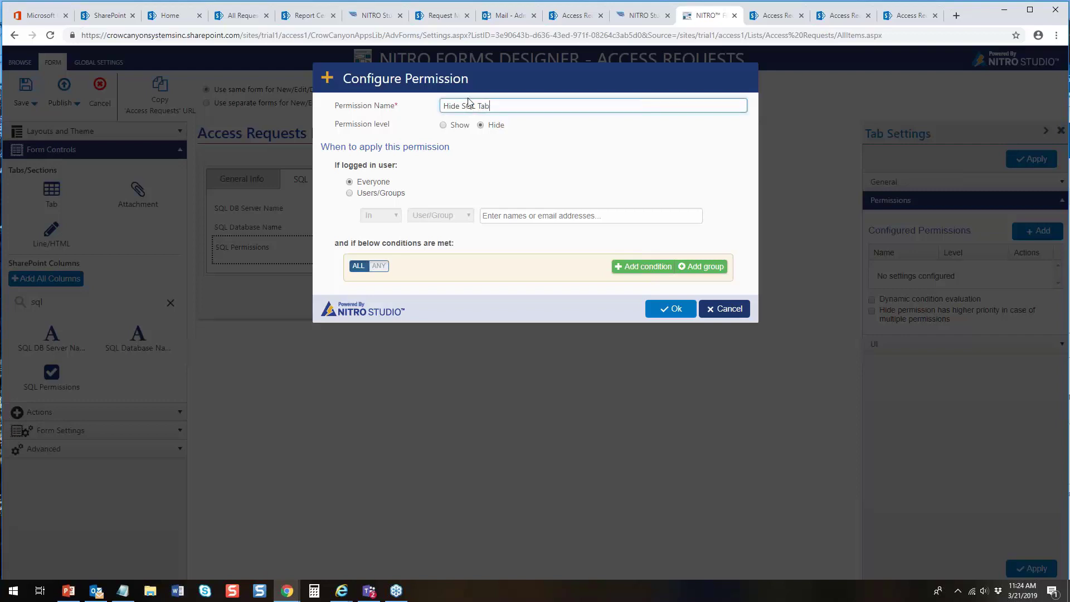
# - Add the condition Access to not equal SQL to the Hide SQL Tab permission and accept the permission
pyautogui.click(634, 271)
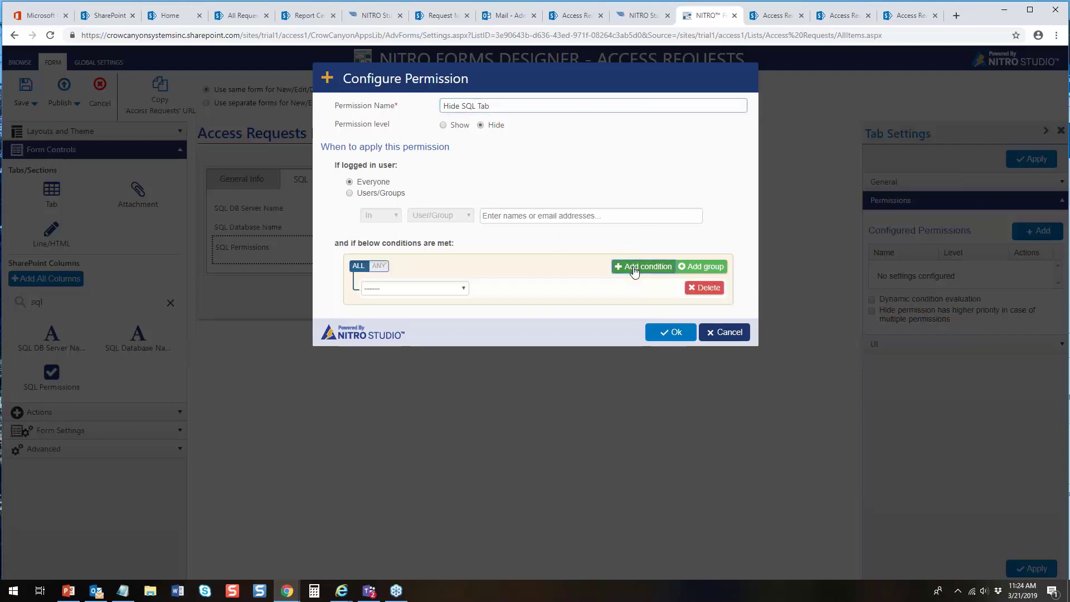
pyautogui.click(461, 288)
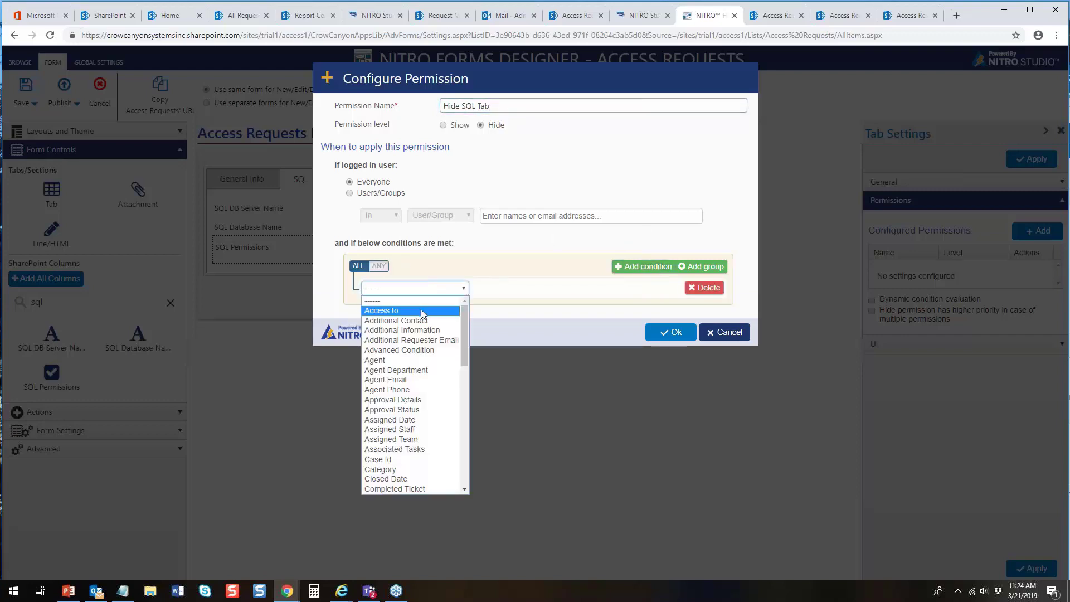
pyautogui.click(446, 302)
pyautogui.click(512, 288)
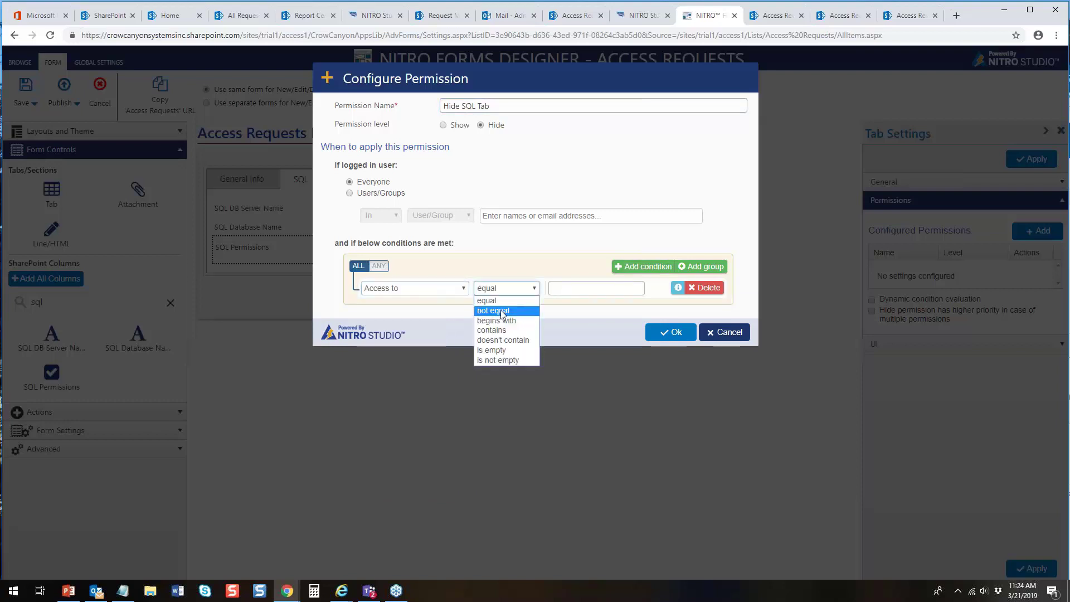
pyautogui.click(500, 308)
pyautogui.click(603, 291)
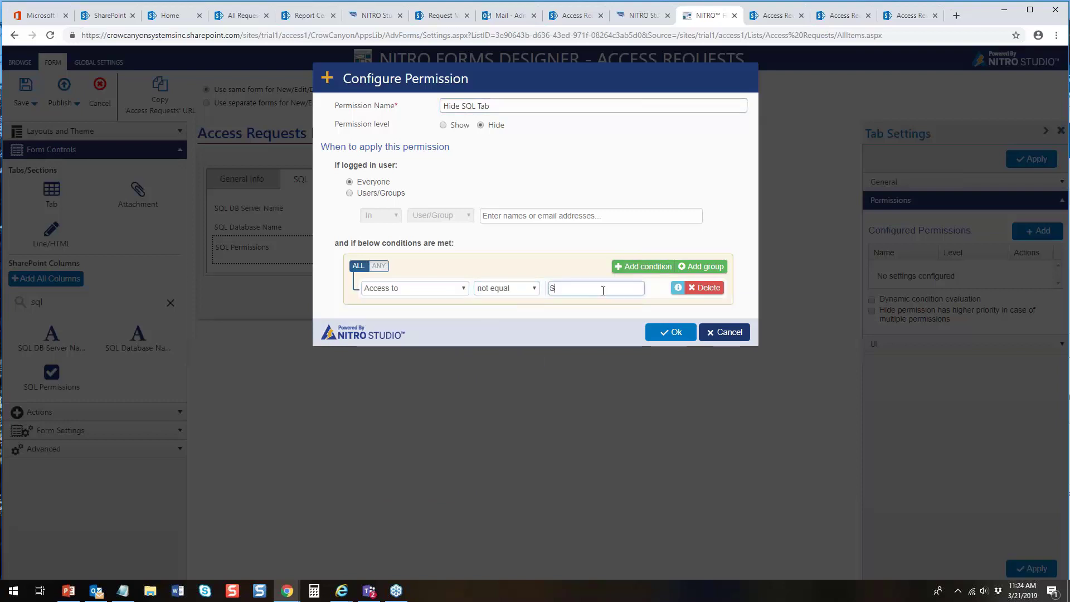
pyautogui.click(668, 333)
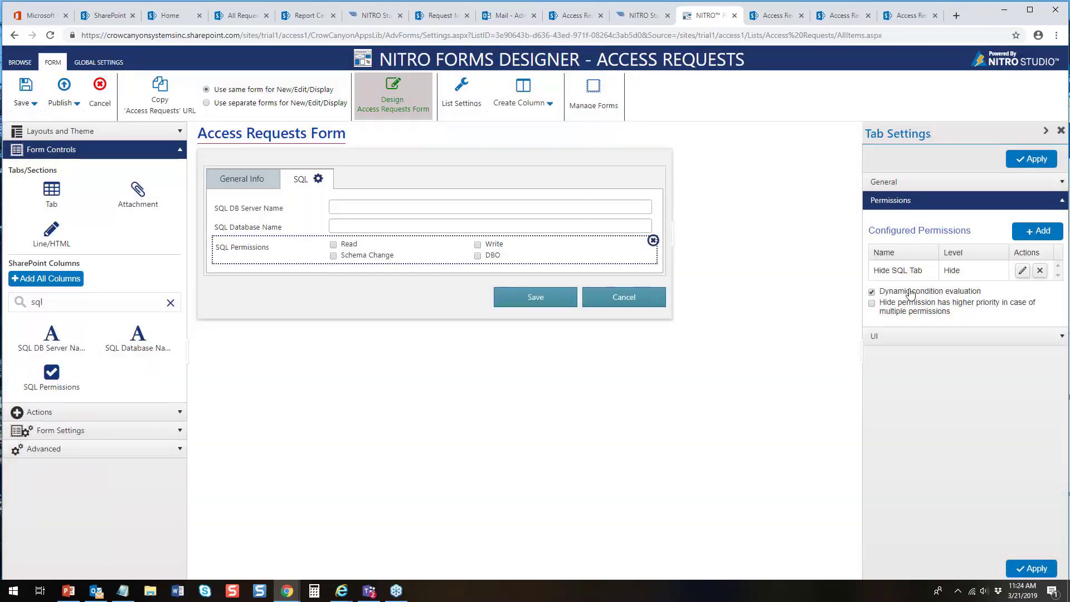
# - Add a second SQL tab permission named Show SQL Tab with level Show and the condition Access to equal SQL
pyautogui.click(1035, 230)
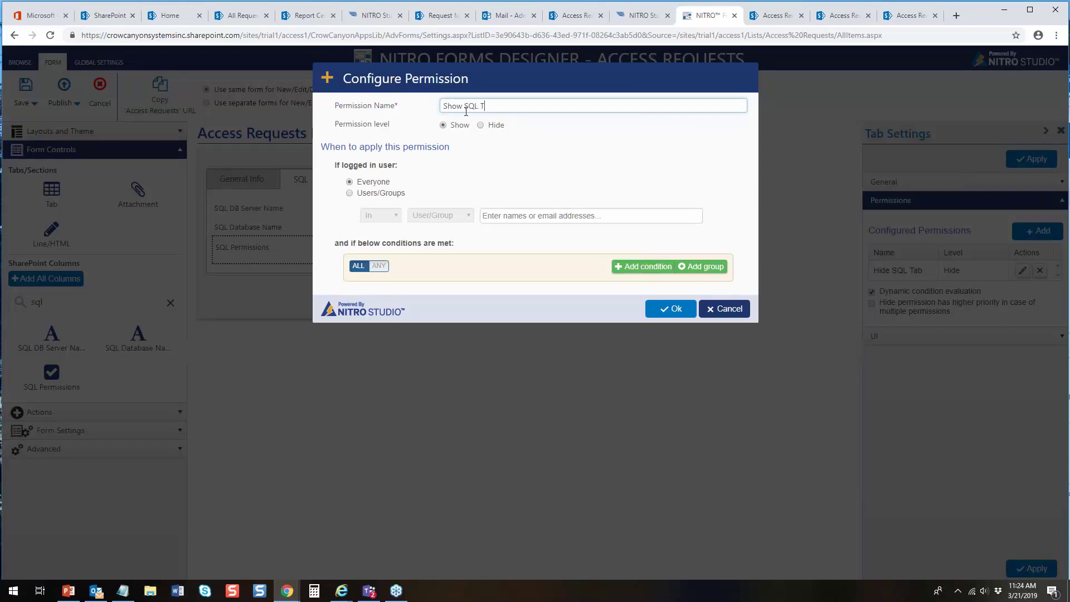
pyautogui.click(625, 265)
pyautogui.click(405, 288)
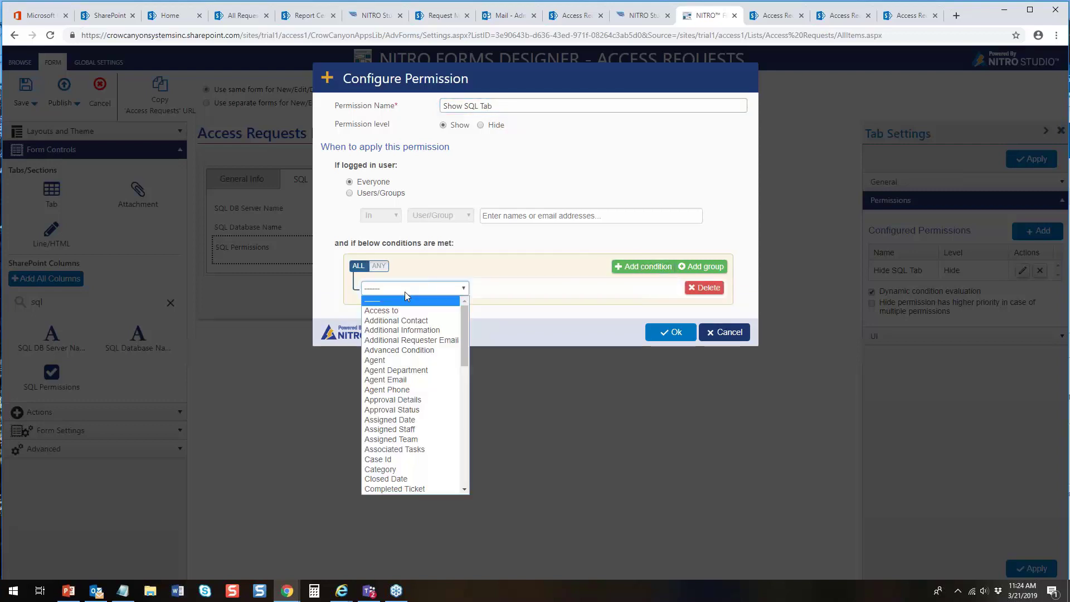
pyautogui.click(407, 308)
pyautogui.click(582, 289)
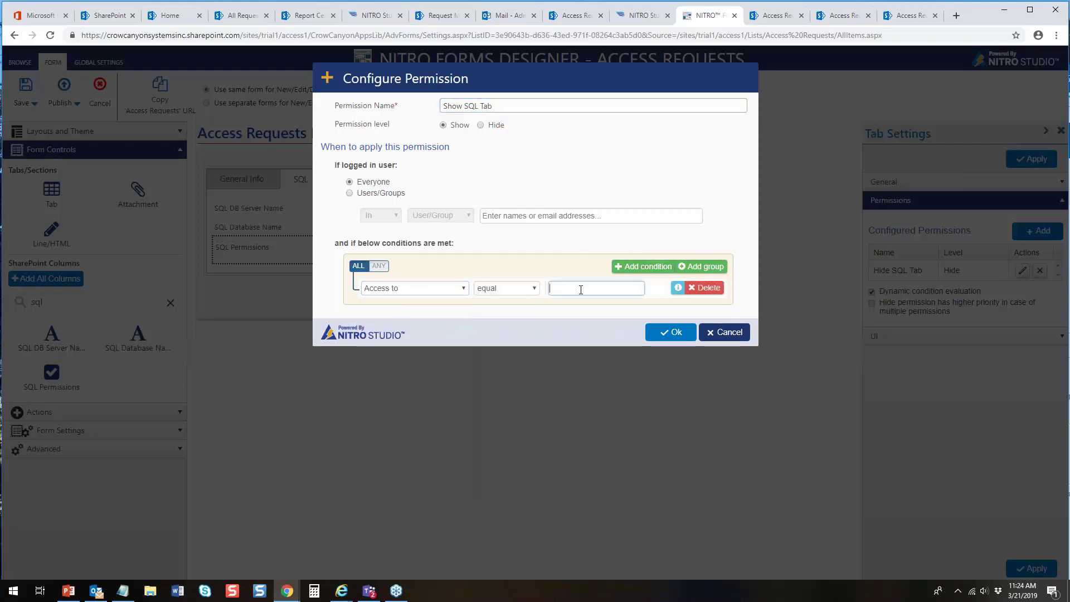
pyautogui.write('SQL')
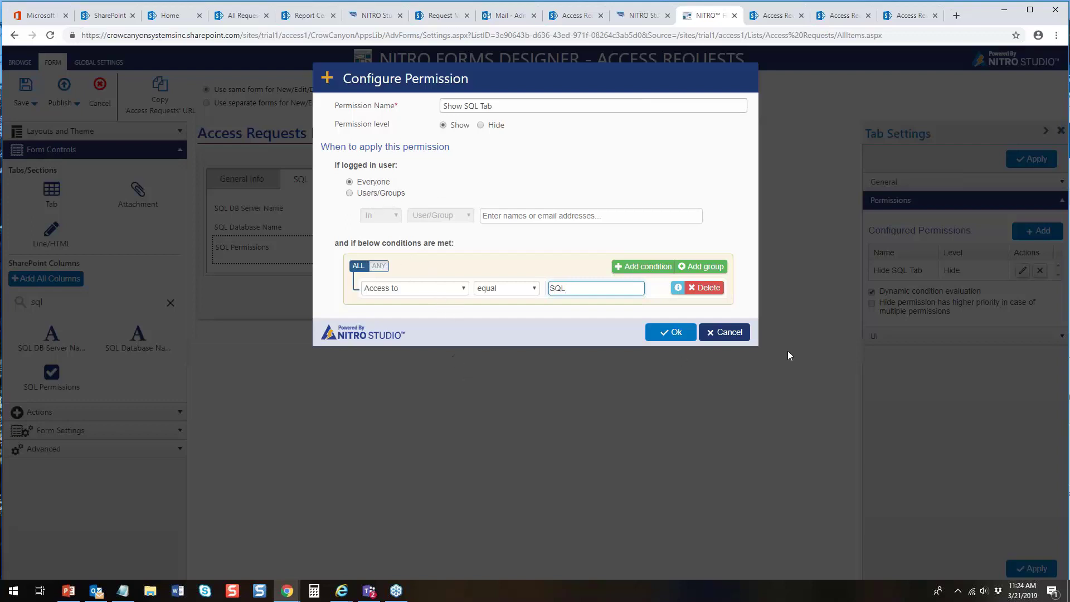
pyautogui.click(675, 332)
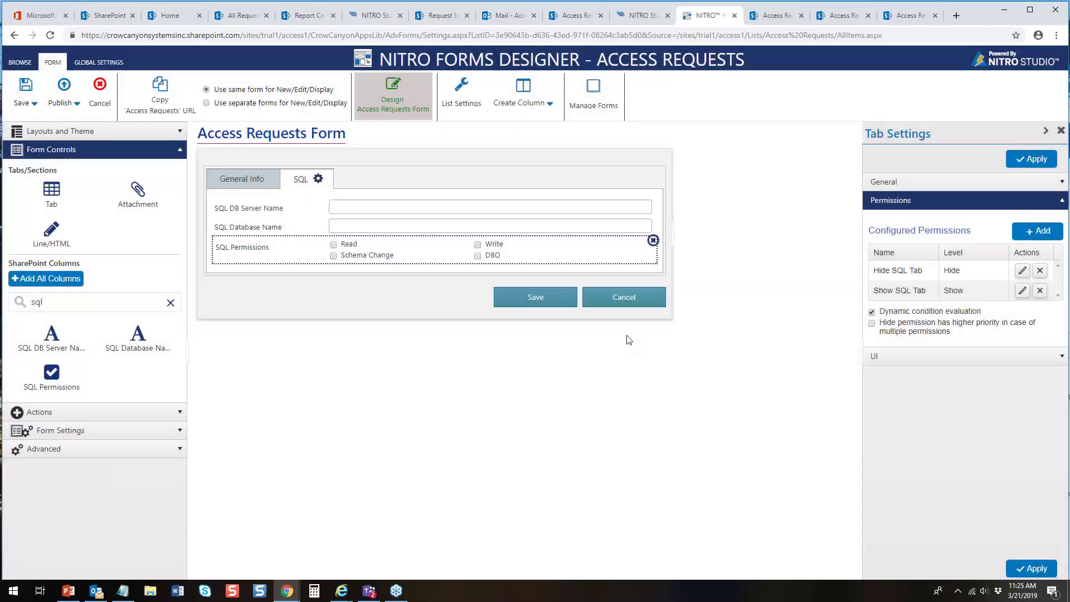
# - Go back to the General Info tab and publish the form
pyautogui.click(258, 183)
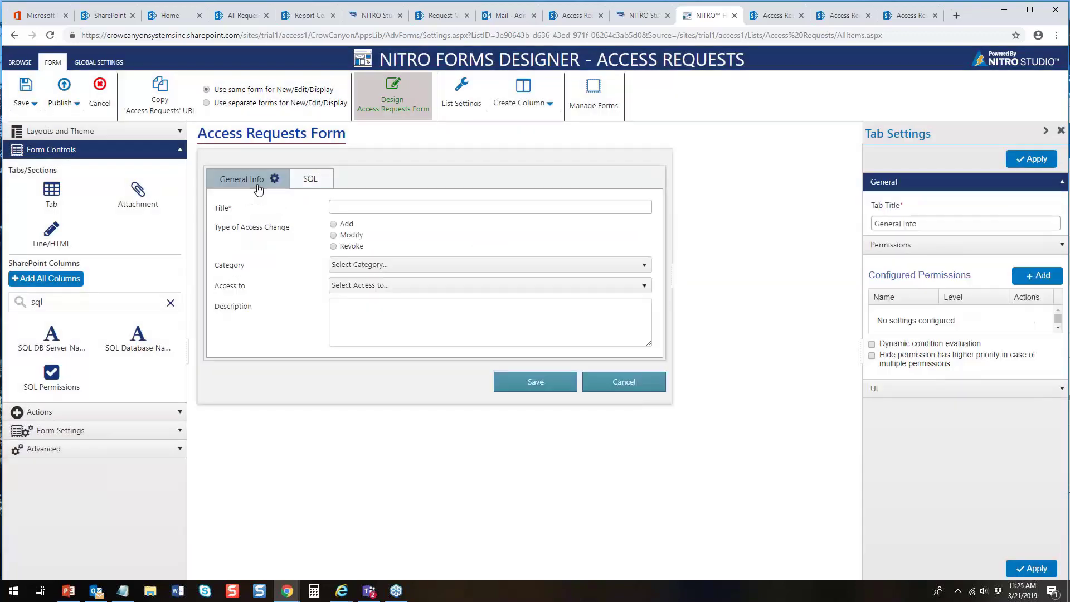
pyautogui.click(64, 92)
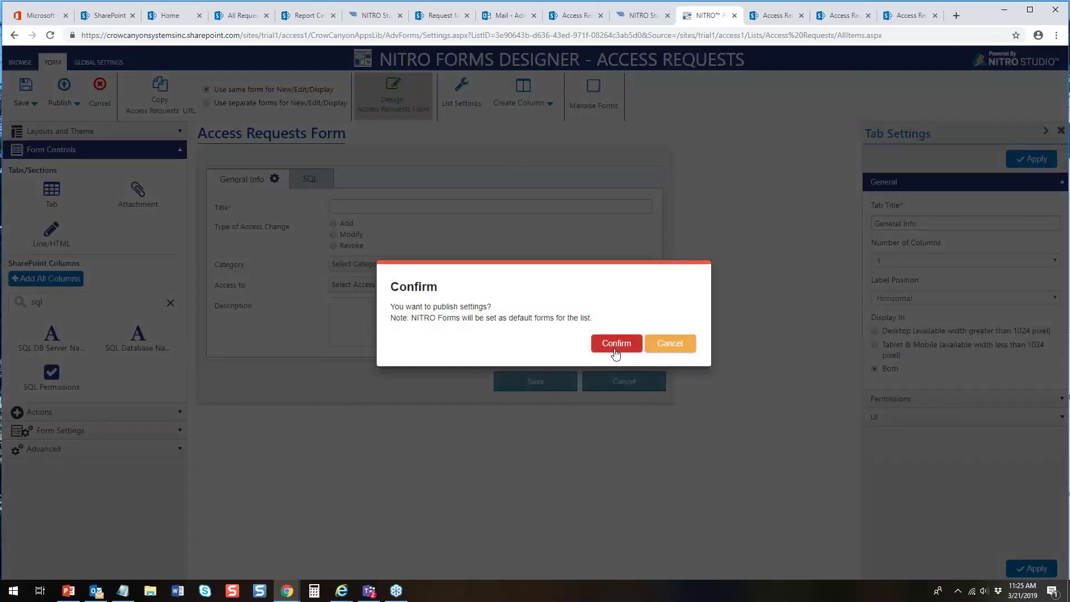
pyautogui.click(615, 344)
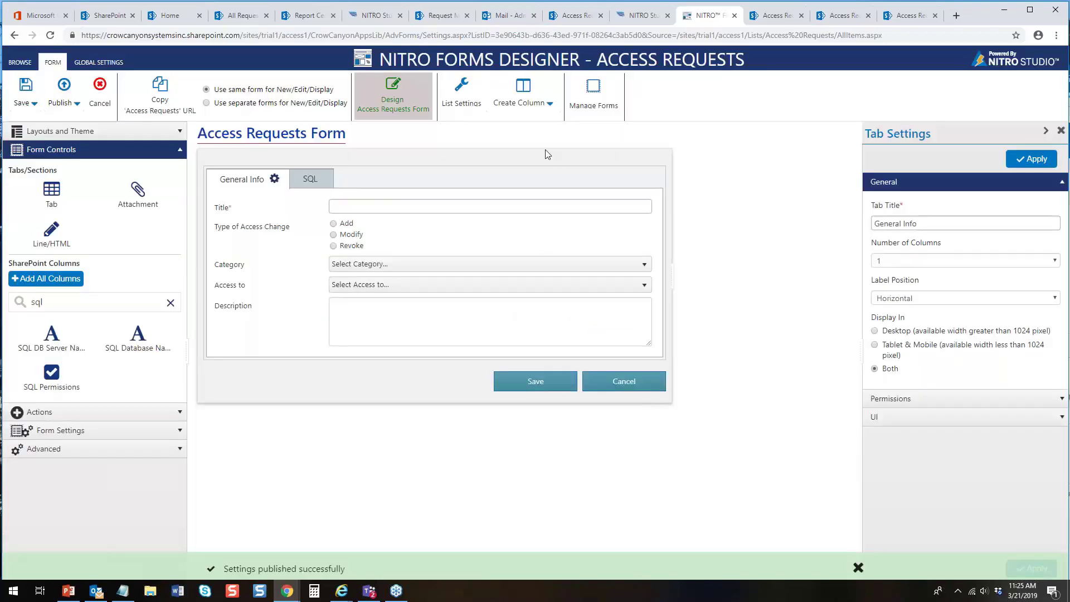
# - Open a new item in the Access Requests list and check its SQL and General Info tabs
pyautogui.click(574, 15)
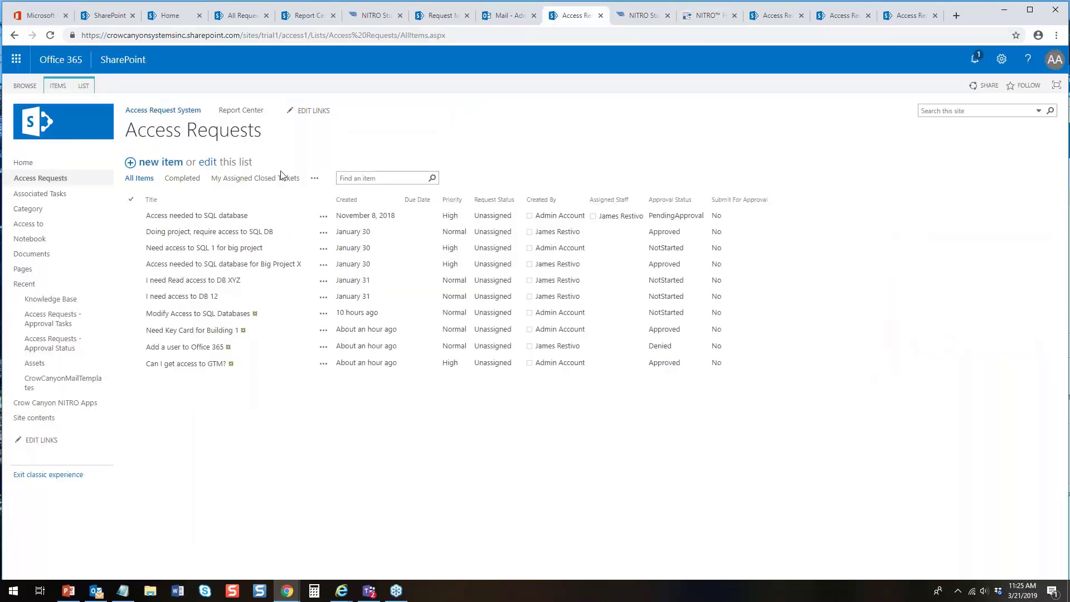
pyautogui.click(171, 163)
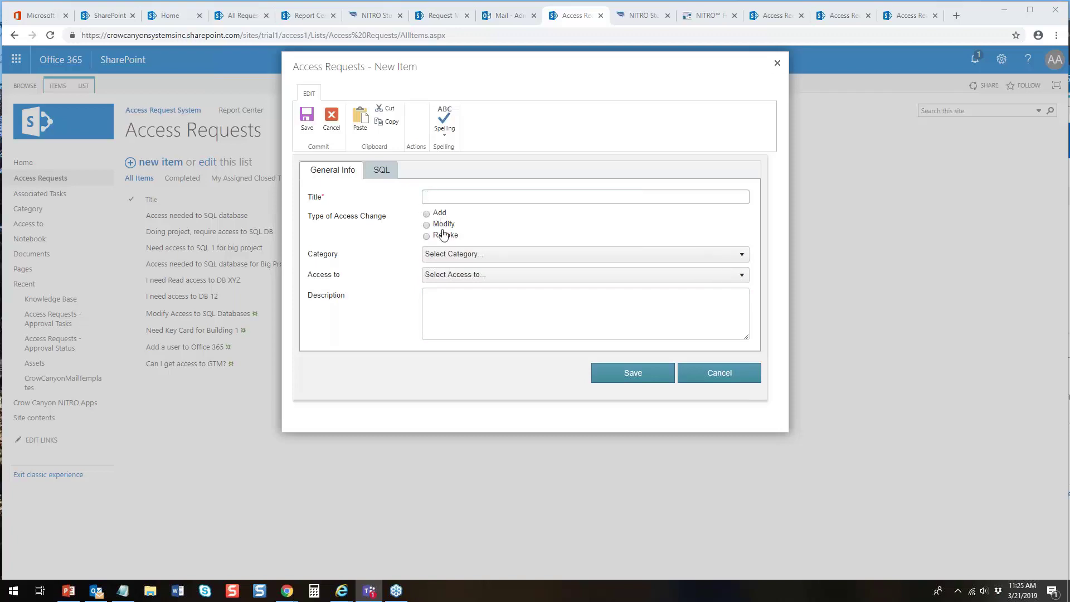
pyautogui.click(382, 171)
pyautogui.click(354, 170)
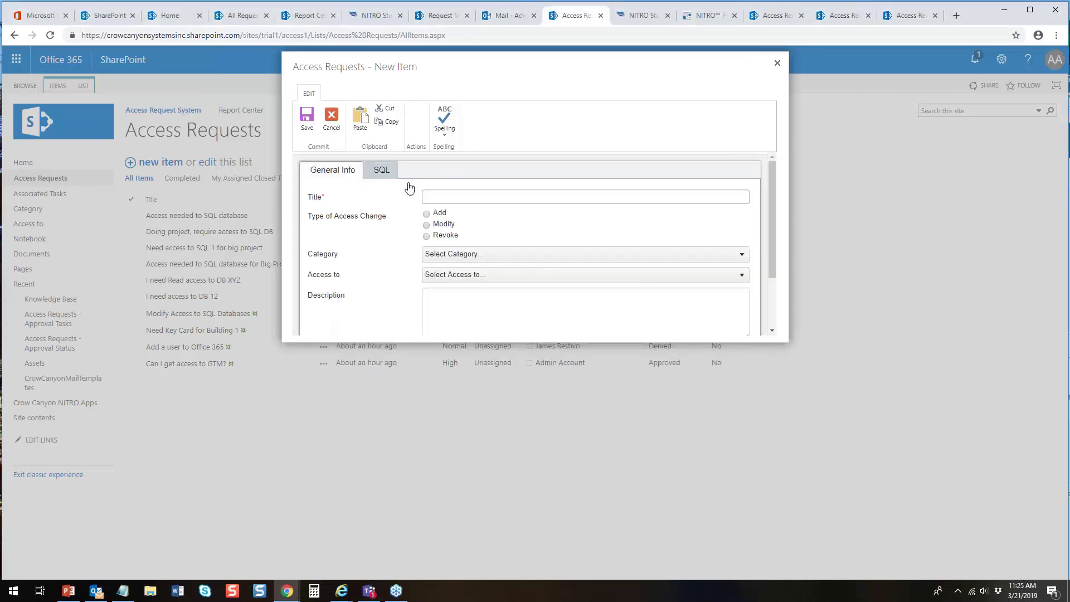
# - Test the new item with Category set to Database and Access to set to SQL, and close it without saving
pyautogui.click(471, 255)
pyautogui.click(449, 317)
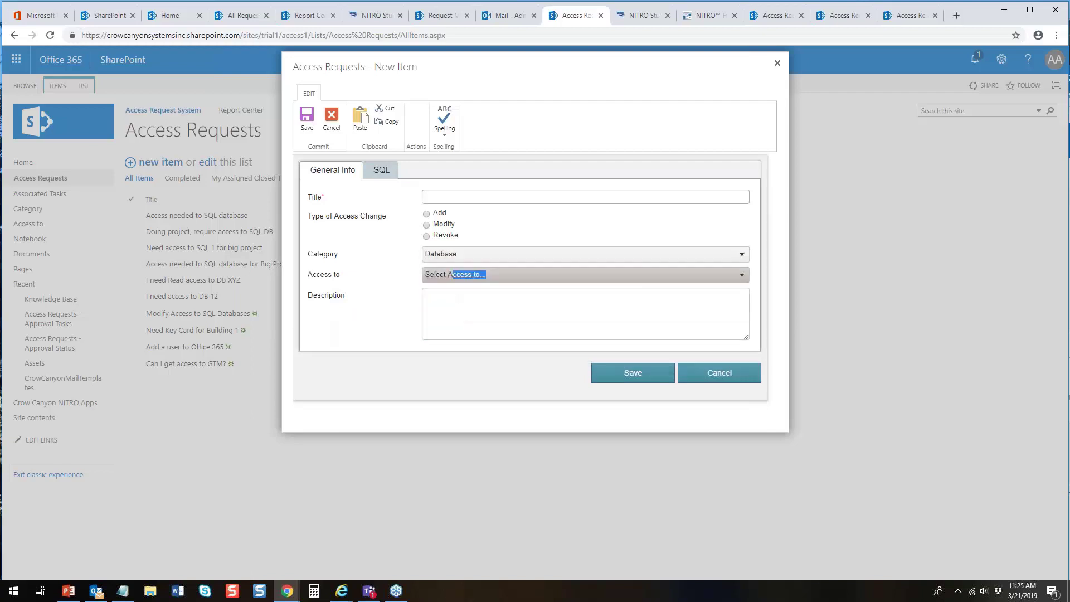
pyautogui.click(451, 279)
pyautogui.click(435, 351)
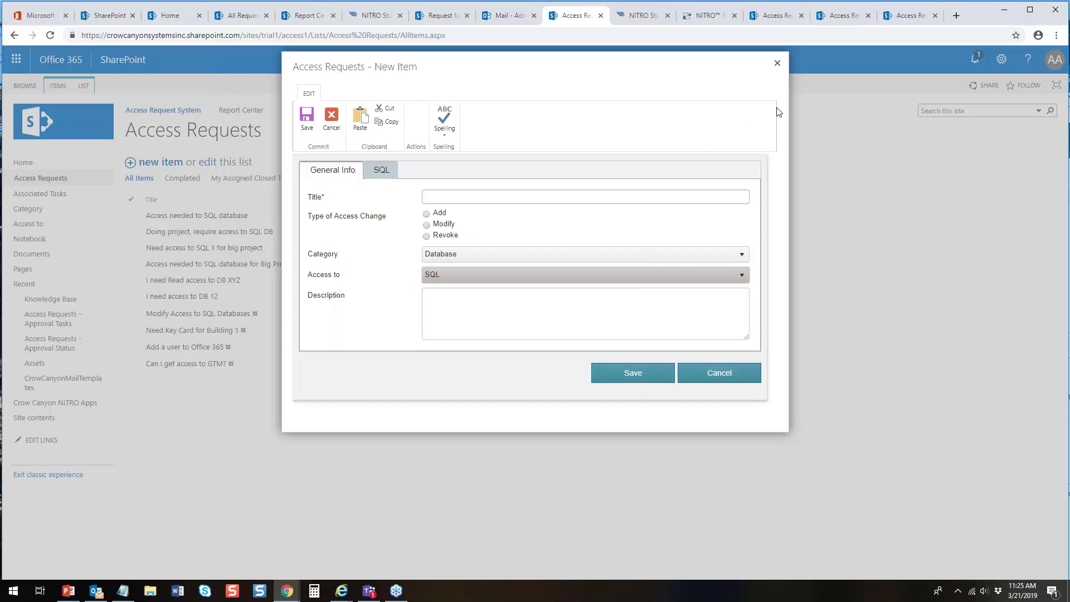
pyautogui.click(777, 65)
# - Return to the NITRO Forms designer and check the configured permissions of the SQL tab
pyautogui.click(696, 17)
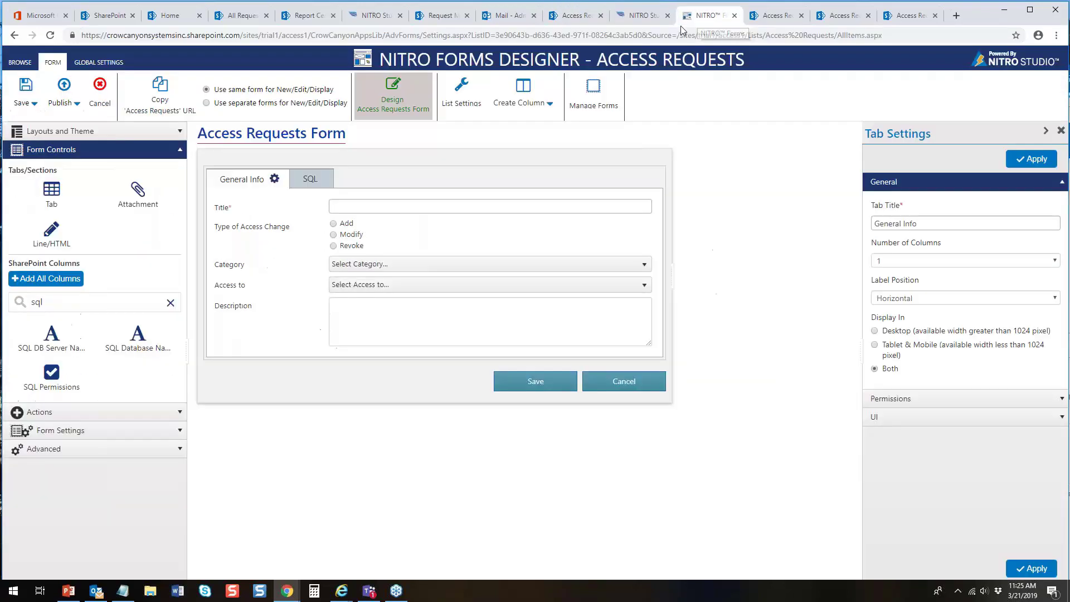
pyautogui.click(311, 179)
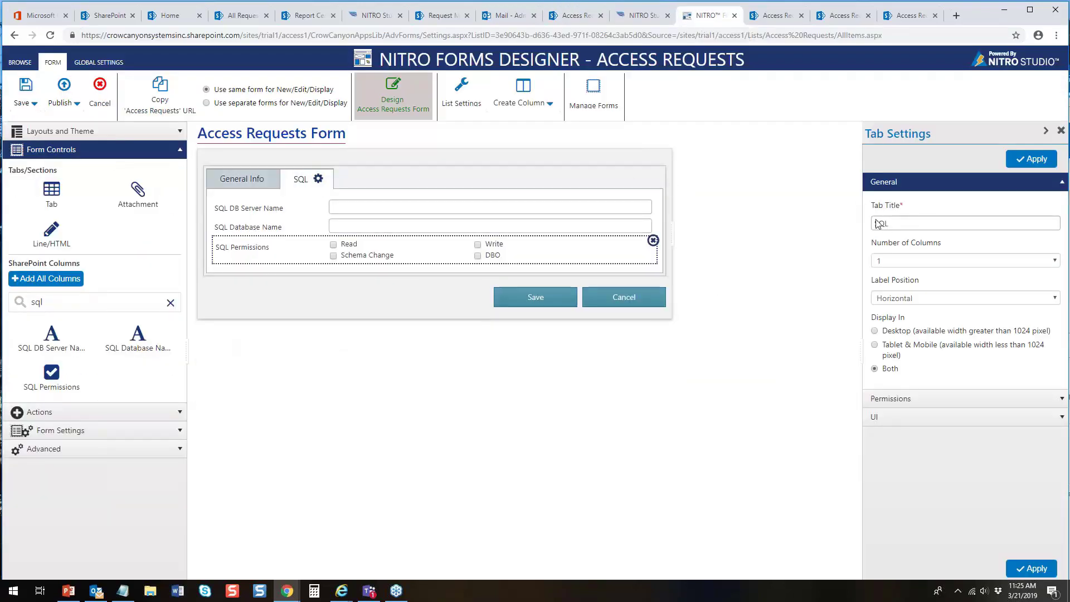
pyautogui.click(1042, 399)
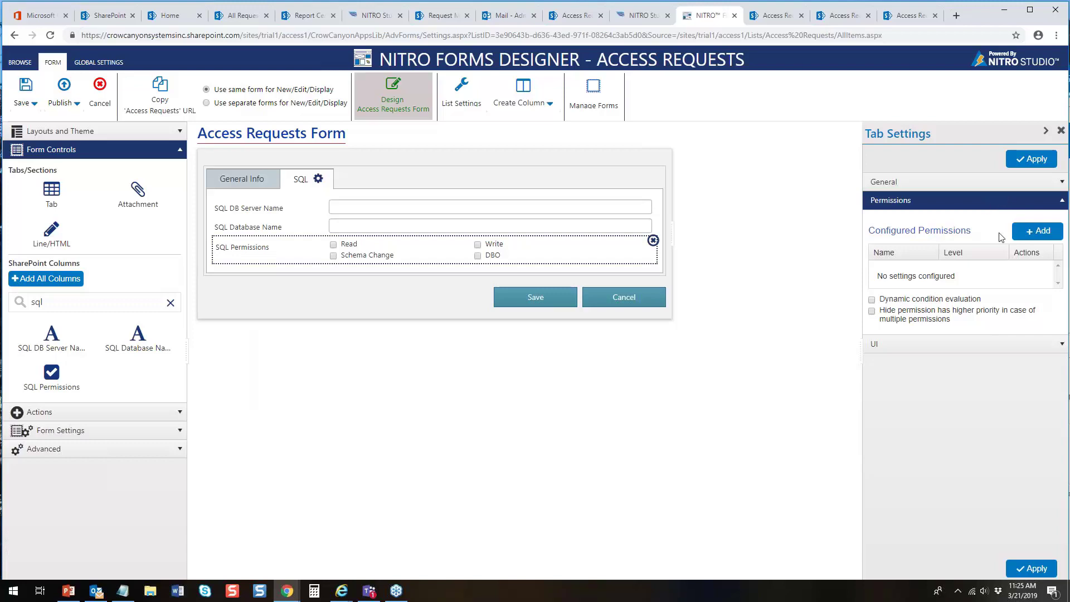
# - Add a Show permission named Show SQL to the SQL tab for everyone, with the condition Access to equal SQL
pyautogui.click(1036, 231)
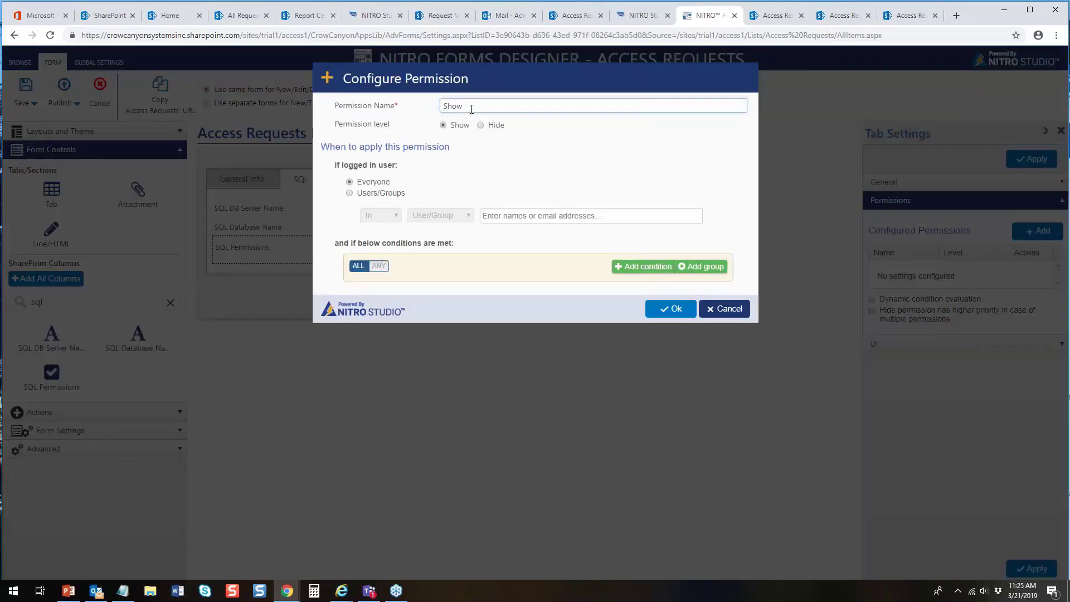
pyautogui.click(616, 268)
pyautogui.click(426, 289)
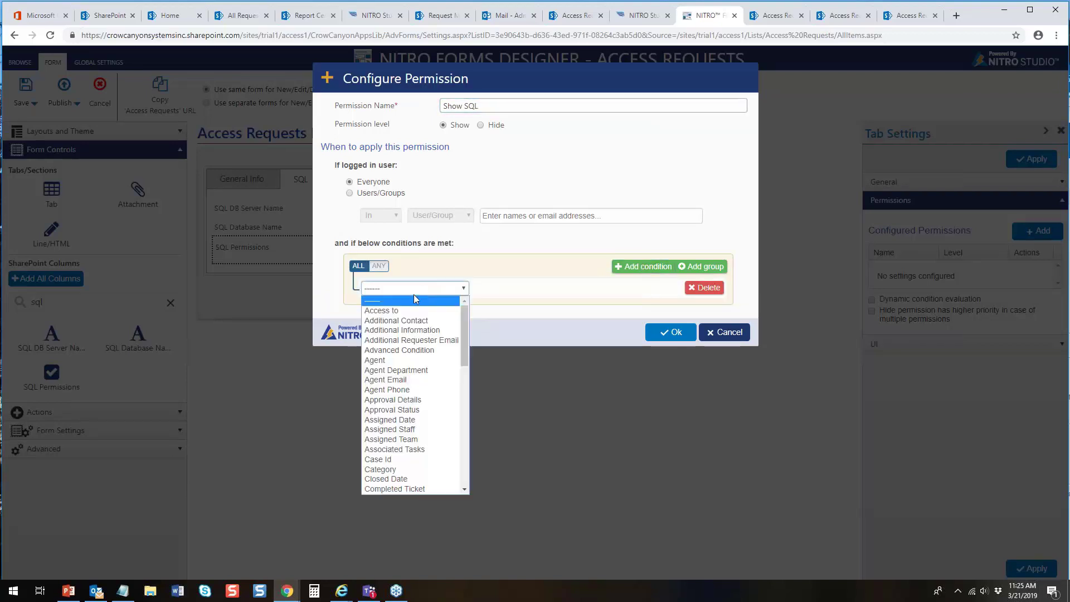
pyautogui.click(406, 308)
pyautogui.click(576, 288)
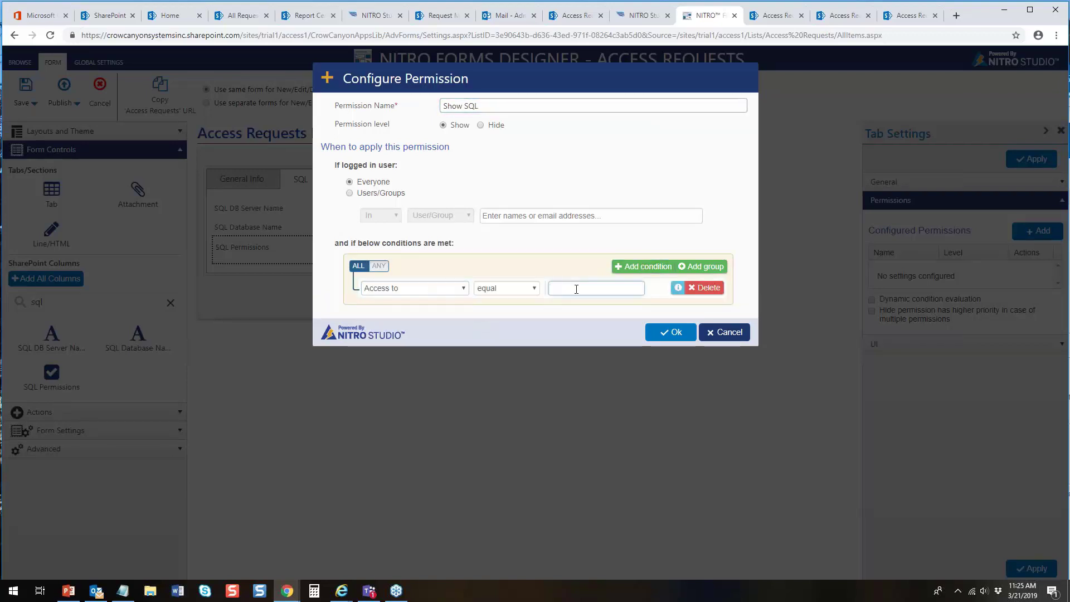
pyautogui.write('SQL')
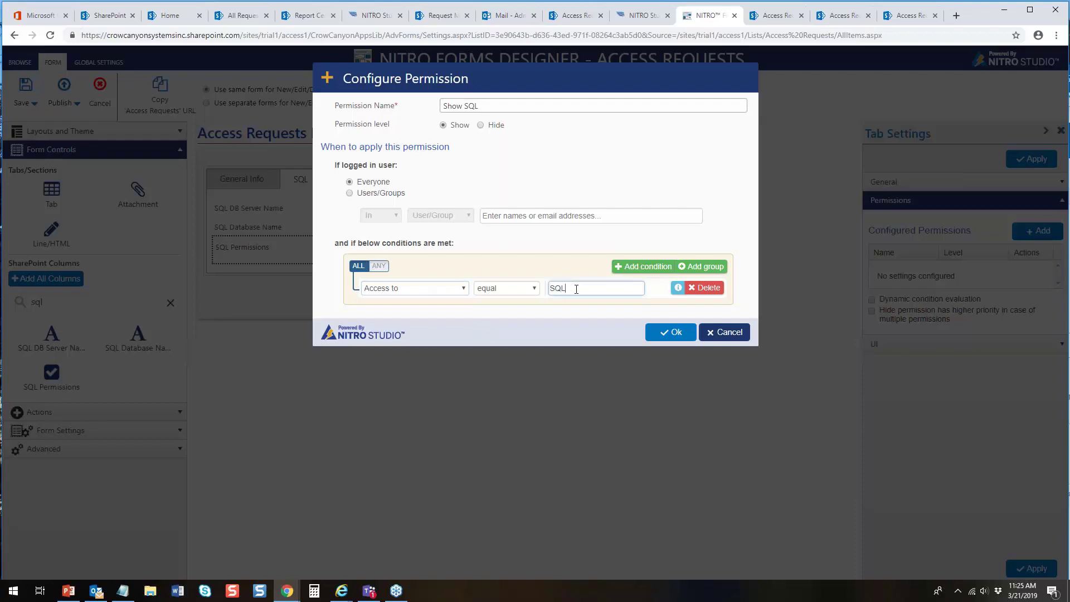
pyautogui.click(664, 334)
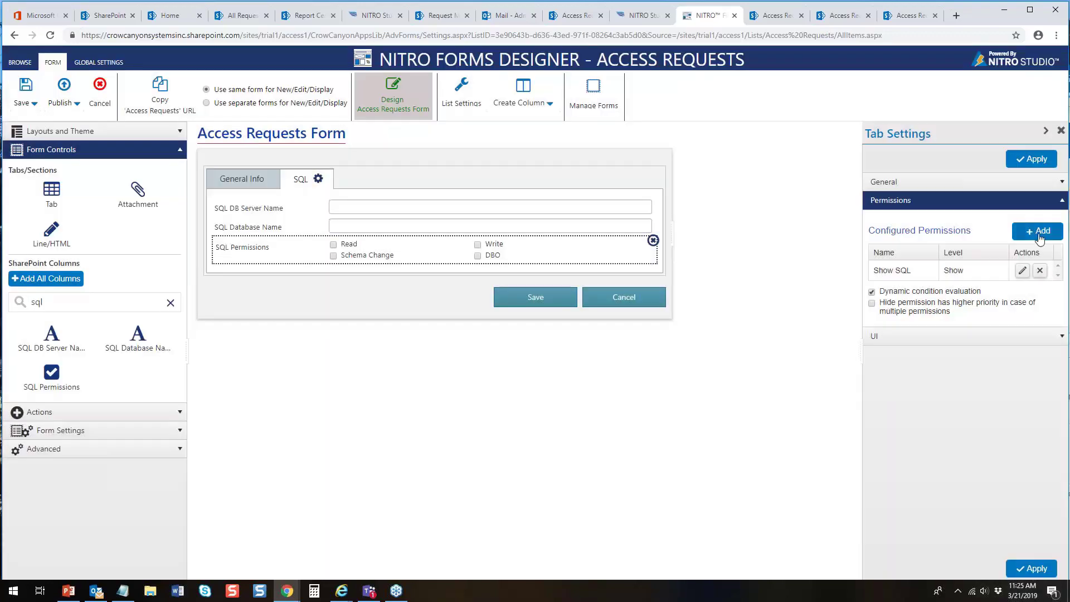
# - Add a Hide permission named Hide SQL to the SQL tab, with the condition Access to not equal SQL
pyautogui.click(1039, 239)
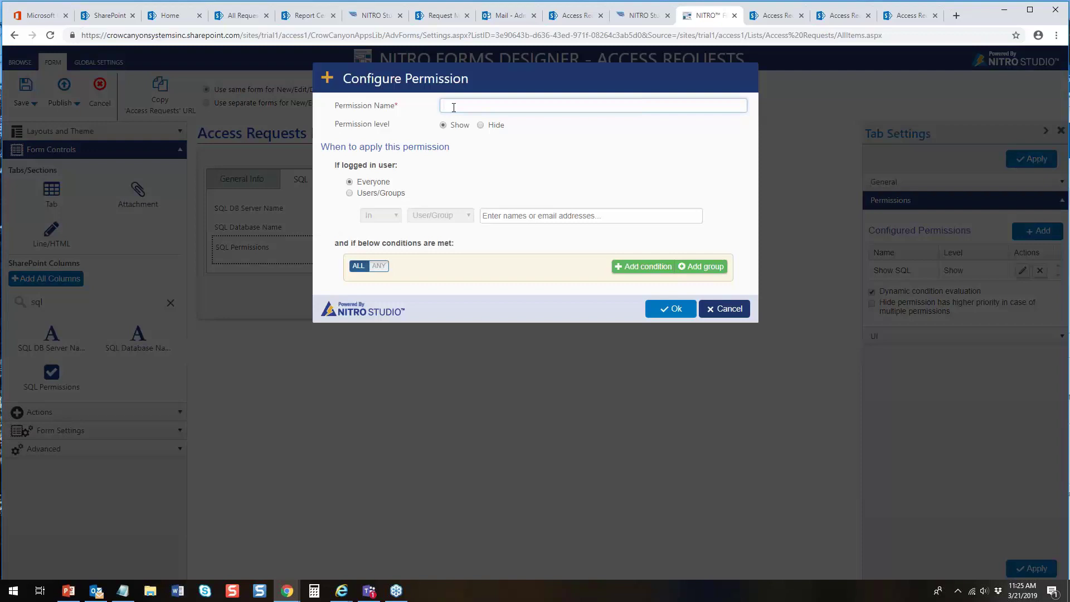
pyautogui.write('Hide S')
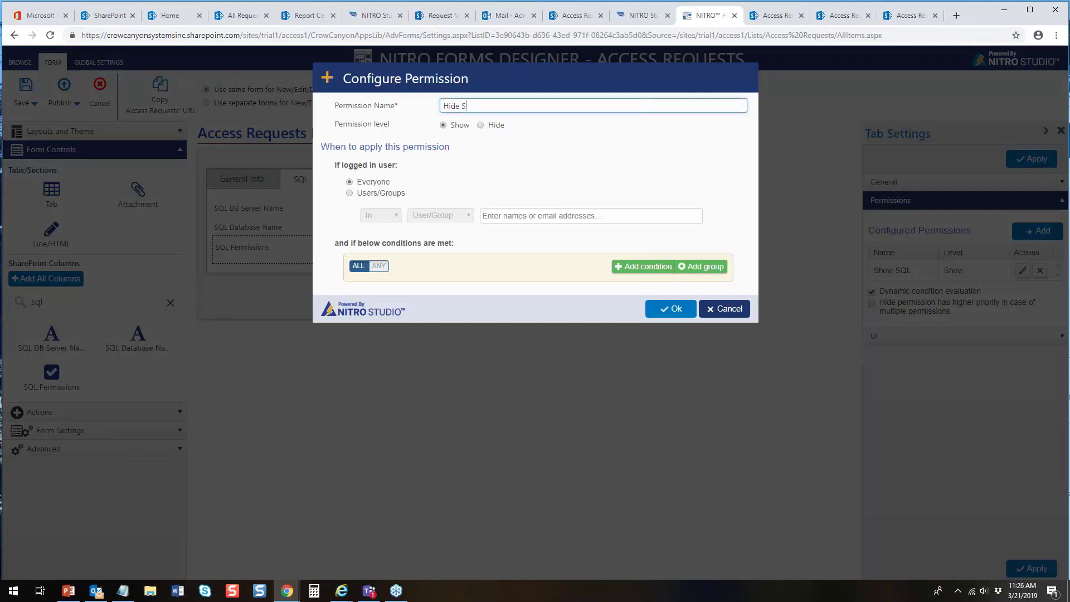
pyautogui.write('QL')
pyautogui.click(481, 125)
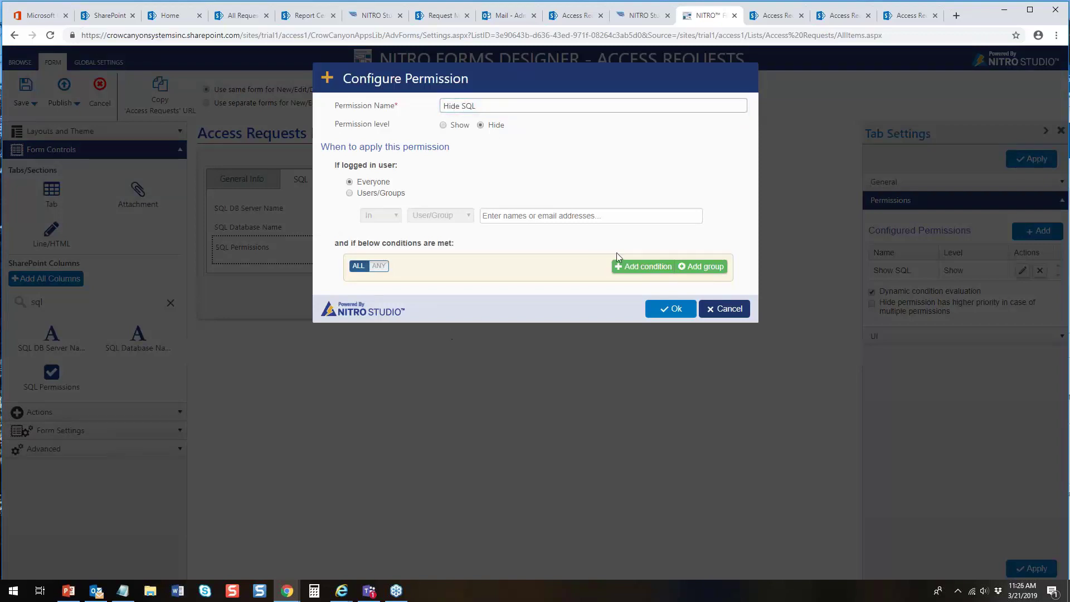
pyautogui.click(635, 266)
pyautogui.click(422, 290)
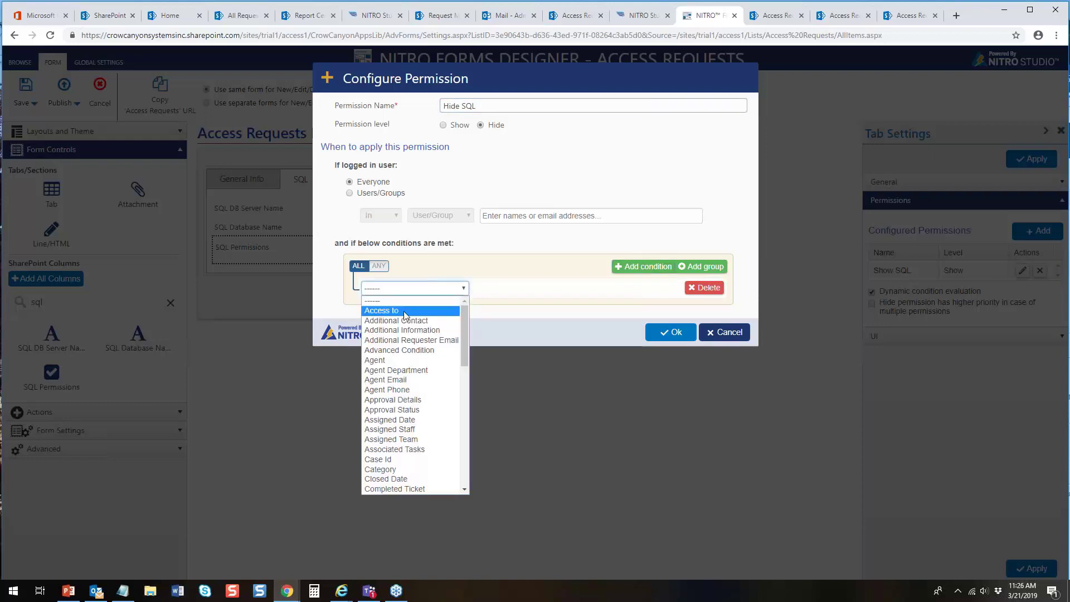
pyautogui.click(404, 312)
pyautogui.click(523, 288)
pyautogui.click(504, 306)
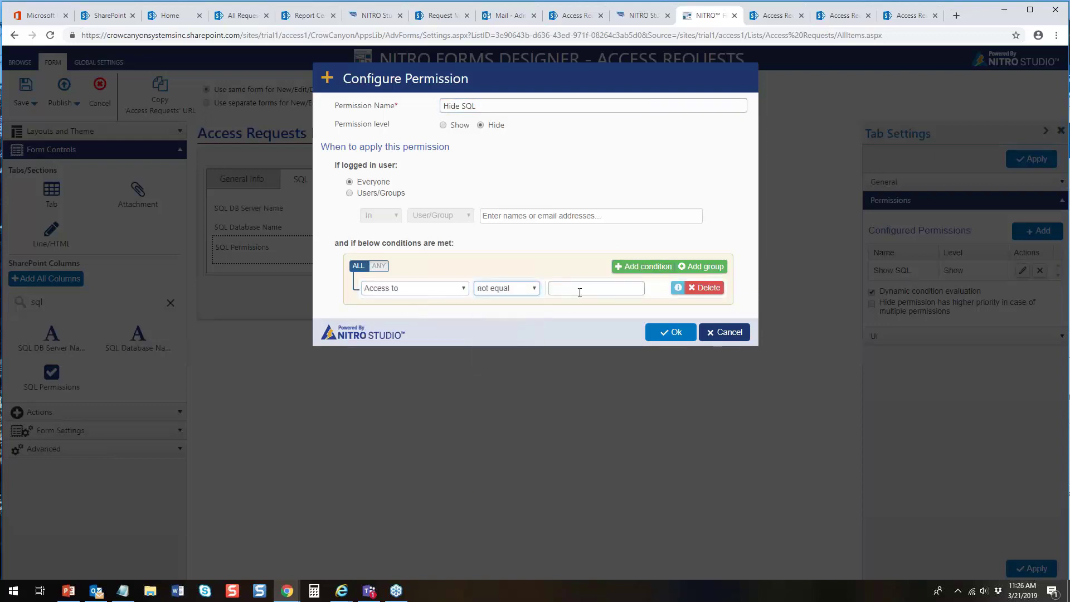
pyautogui.click(578, 291)
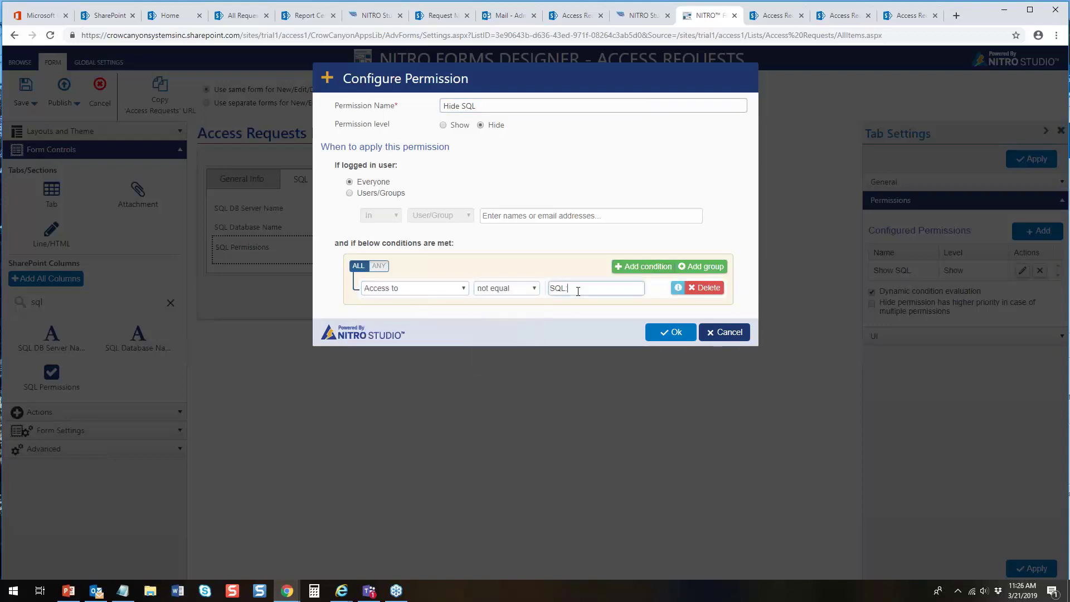
pyautogui.click(672, 333)
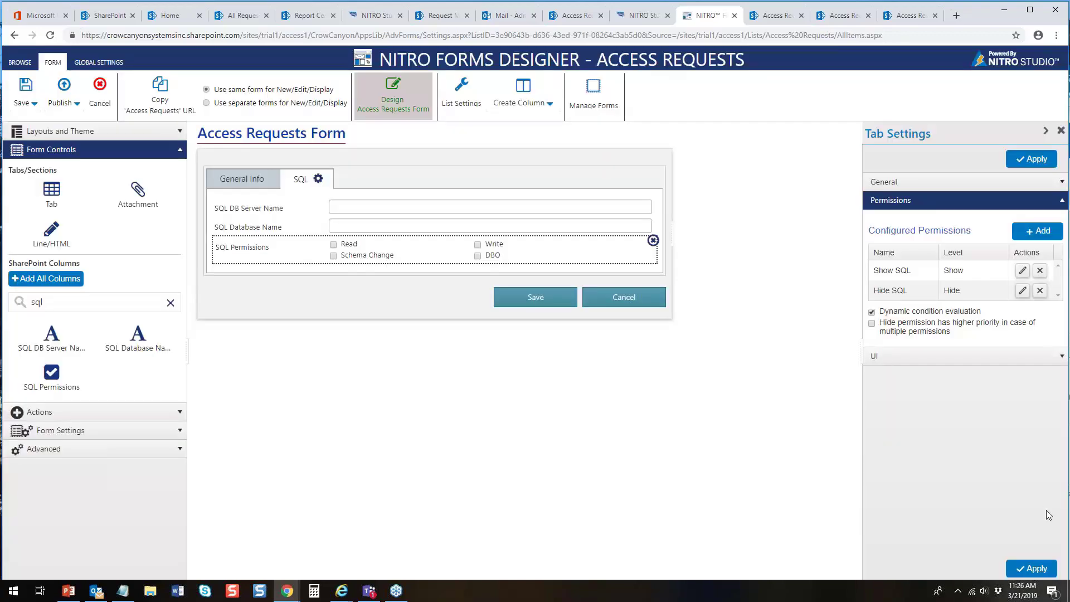
# - Apply the SQL tab settings and publish the Access Requests form
pyautogui.click(1032, 569)
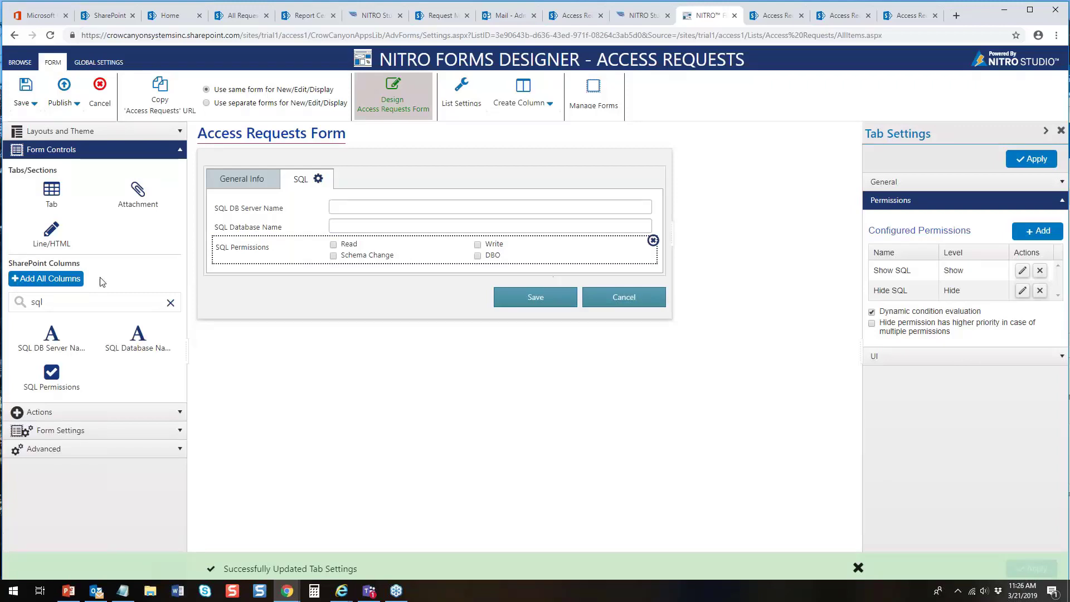
pyautogui.click(64, 92)
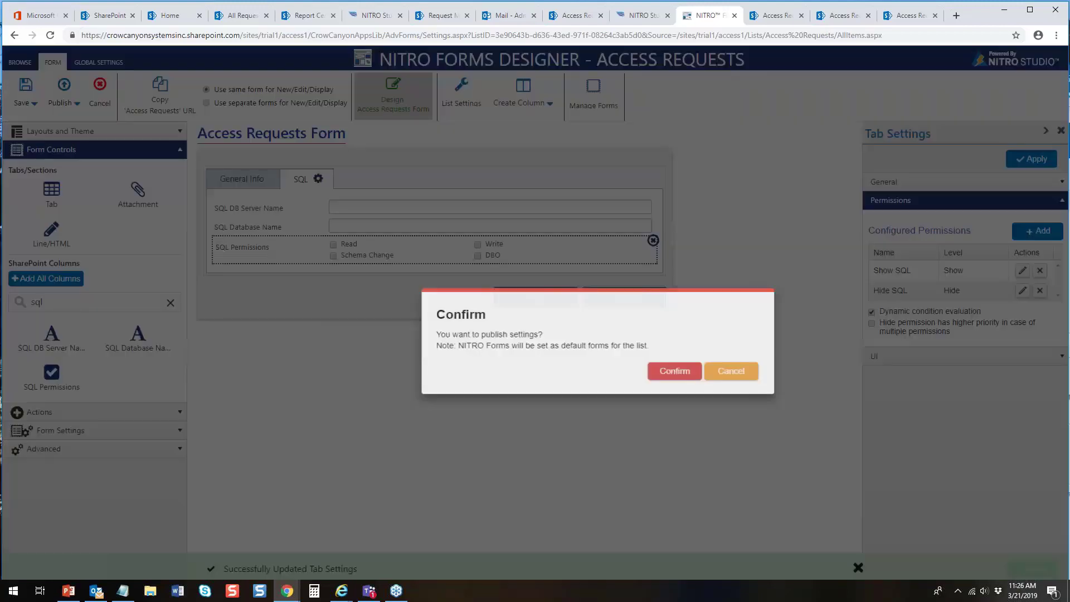
pyautogui.click(618, 344)
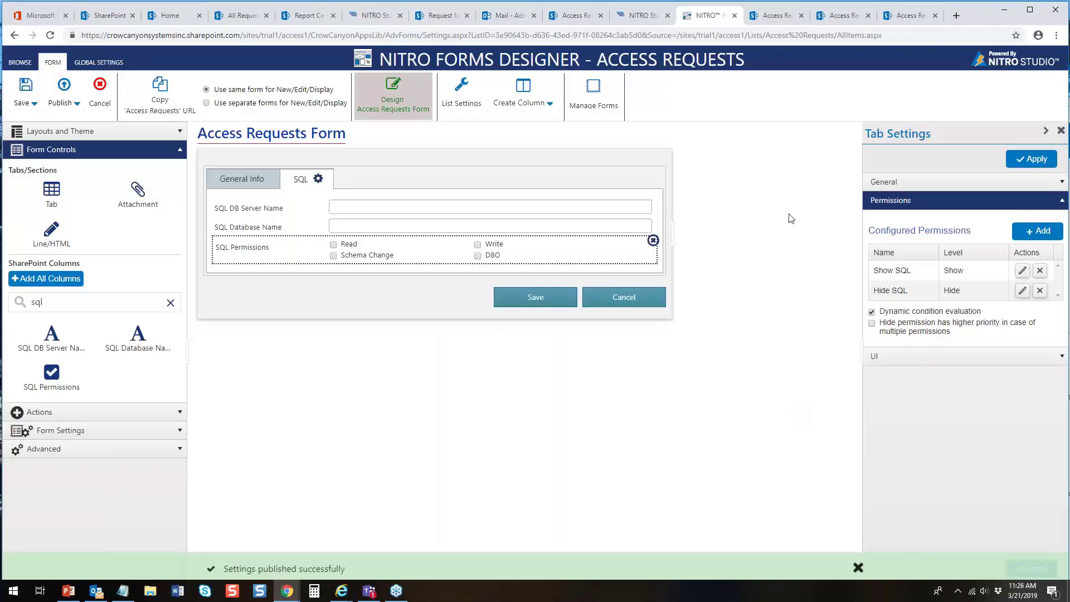
# - Open a new item in the Access Requests list and test Category Database with Access to set to SQL and to Oracle
pyautogui.click(568, 15)
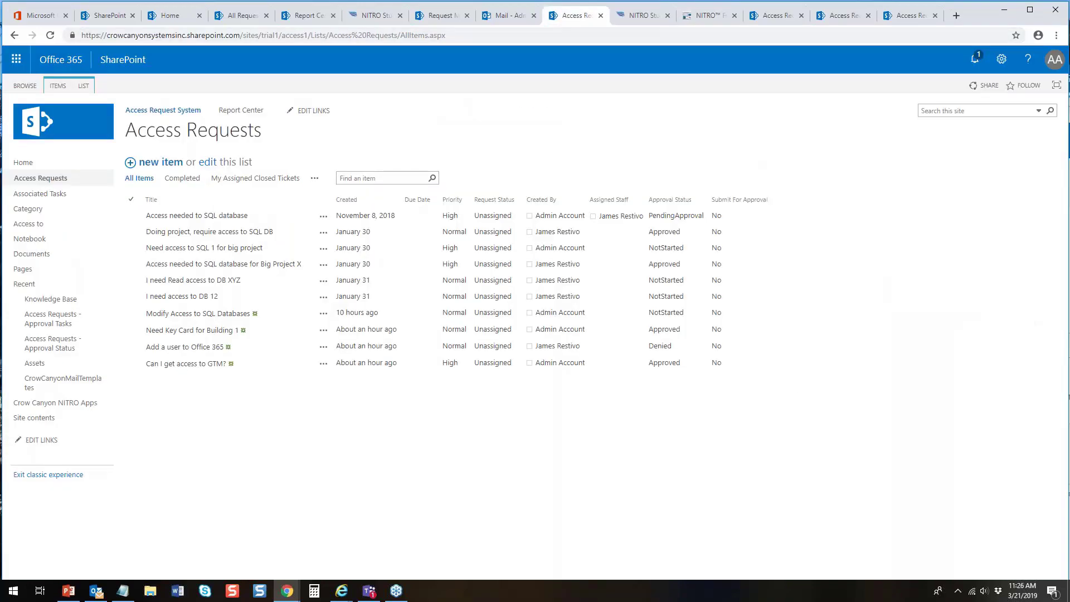
pyautogui.click(155, 163)
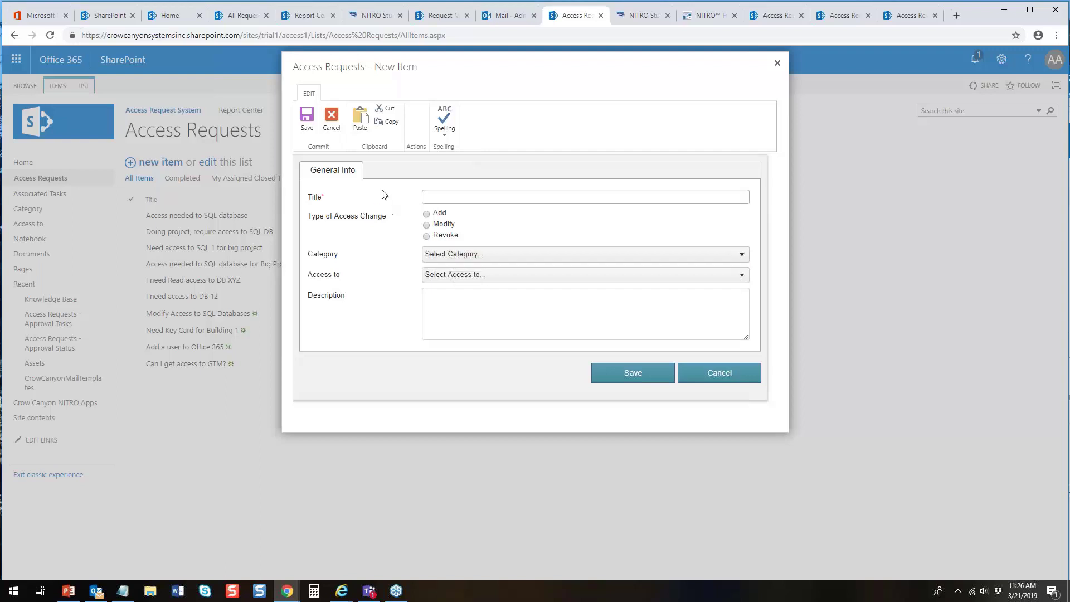
pyautogui.click(469, 257)
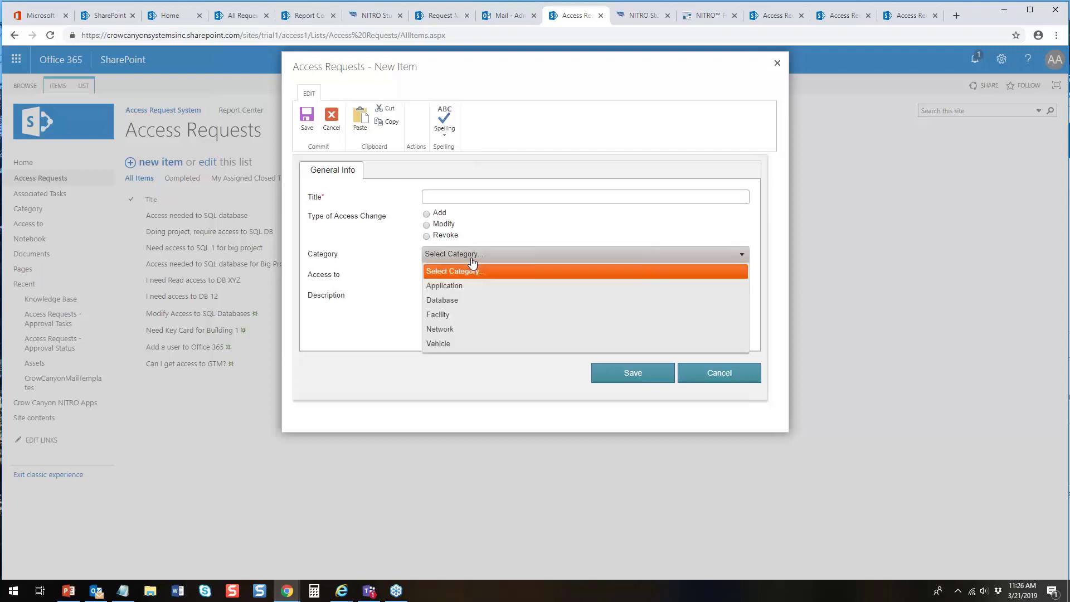
pyautogui.click(450, 318)
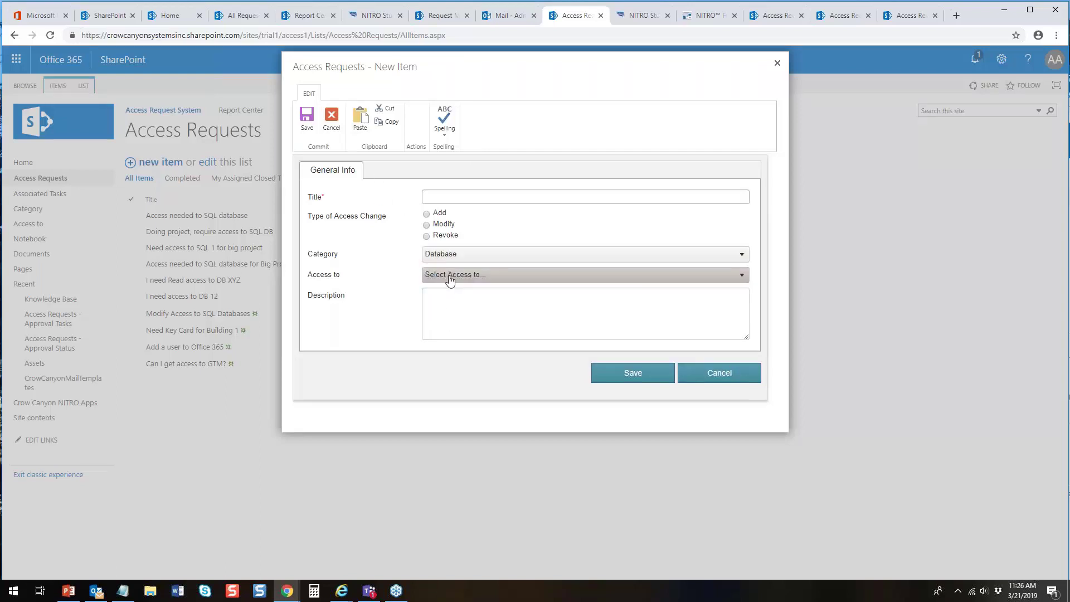
pyautogui.click(447, 275)
pyautogui.click(433, 349)
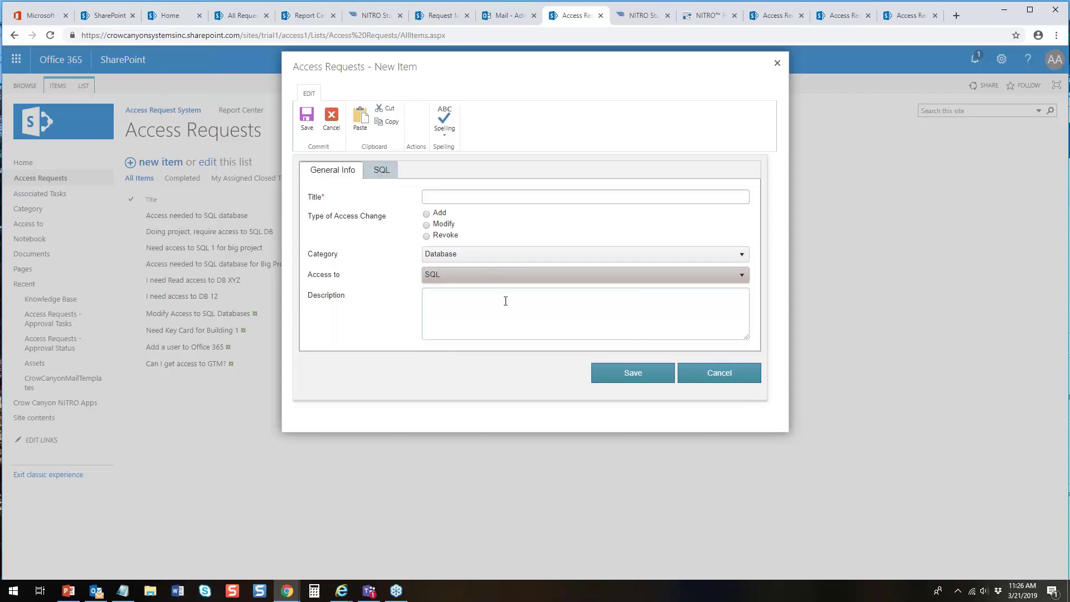
pyautogui.click(483, 283)
pyautogui.click(443, 321)
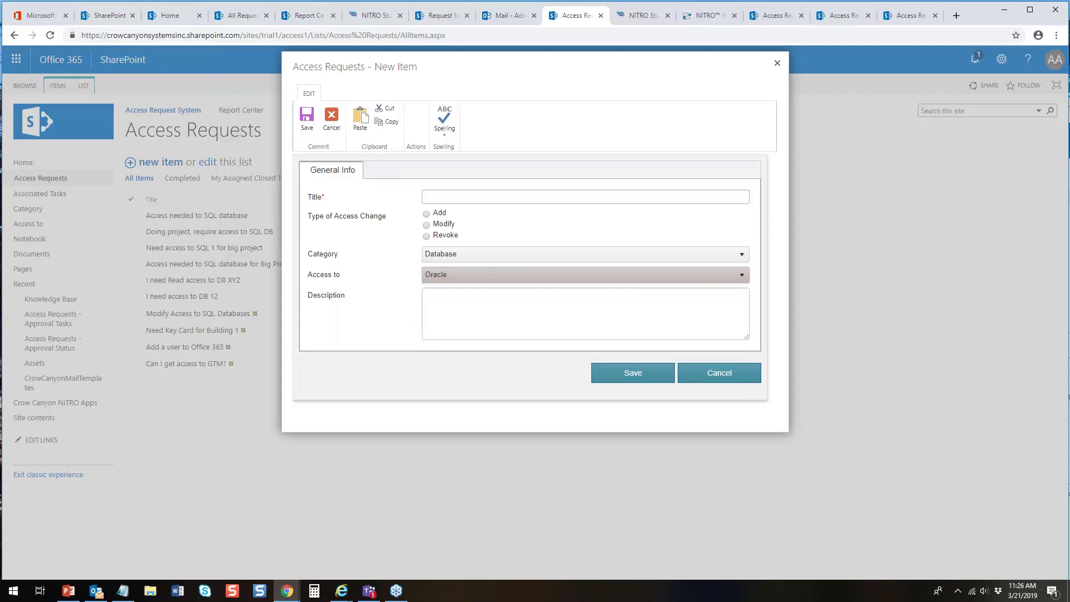
# - Test the new item with Category set to Application and Access to set to GoToMeeting
pyautogui.click(455, 261)
pyautogui.click(448, 303)
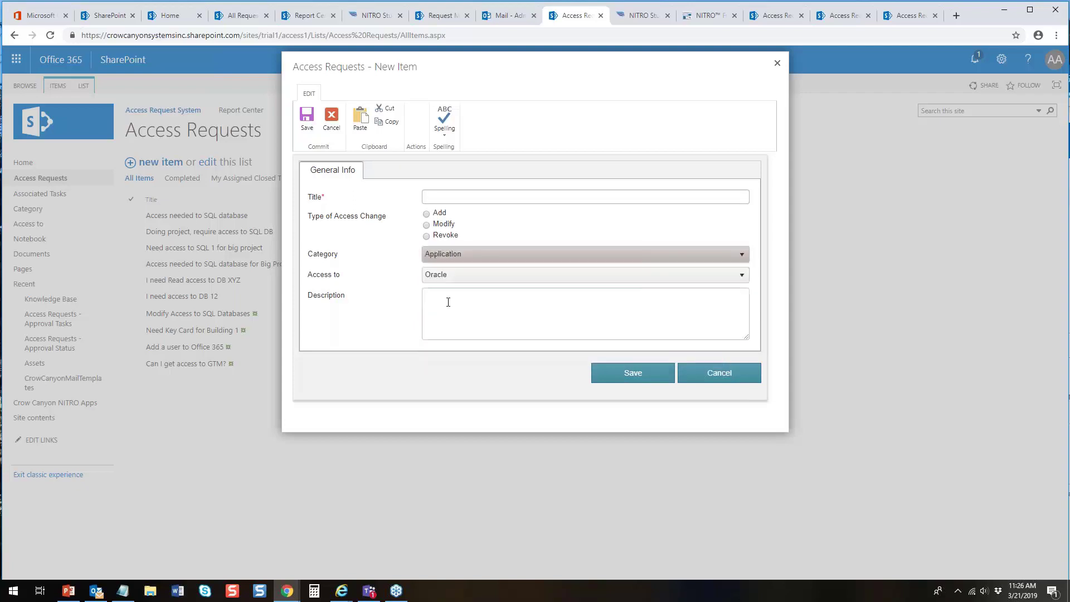
pyautogui.click(455, 279)
pyautogui.click(447, 338)
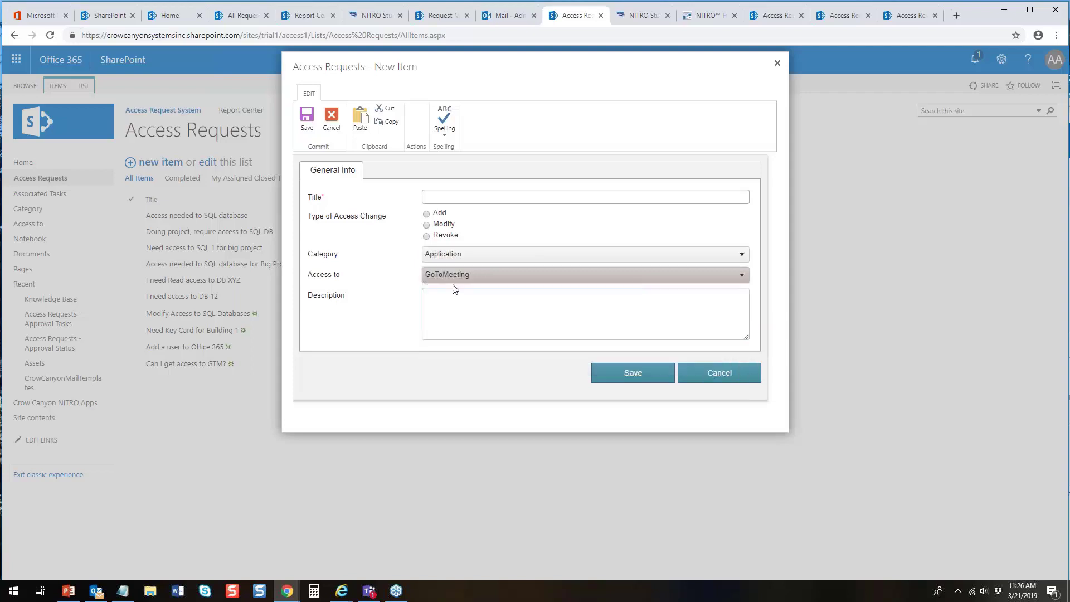
# - Set Category back to Database and Access to to SQL, check the SQL tab, and close the item without saving
pyautogui.click(444, 259)
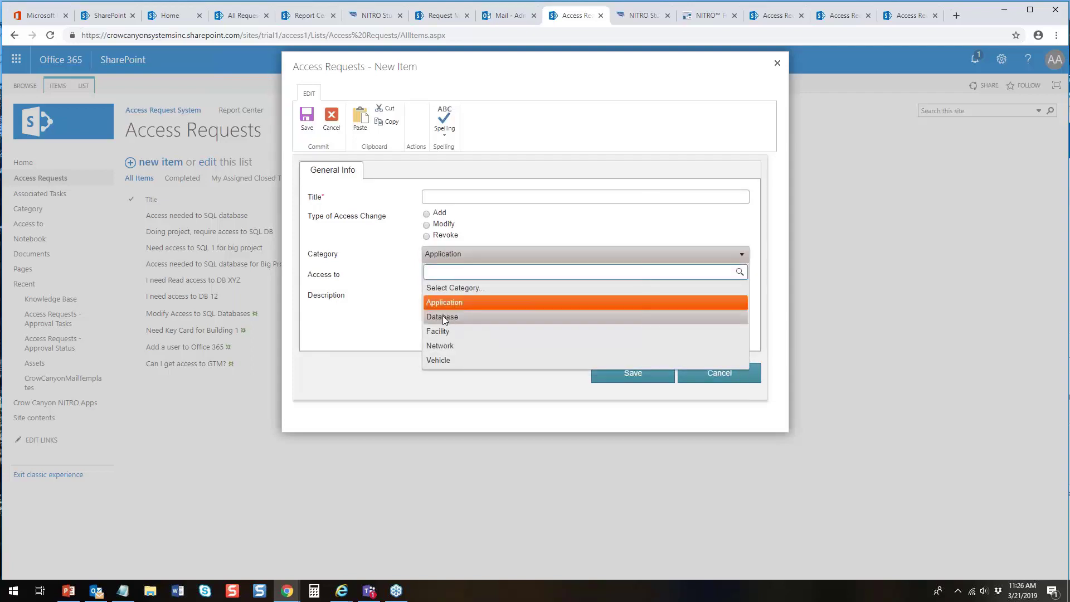
pyautogui.click(442, 315)
pyautogui.click(446, 275)
pyautogui.click(443, 351)
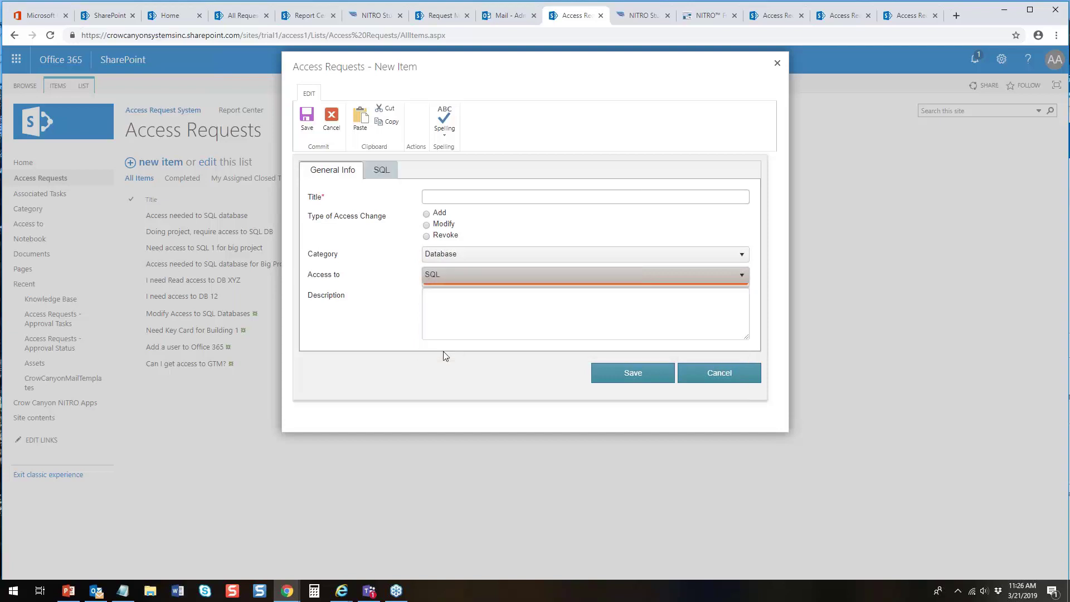
pyautogui.click(381, 171)
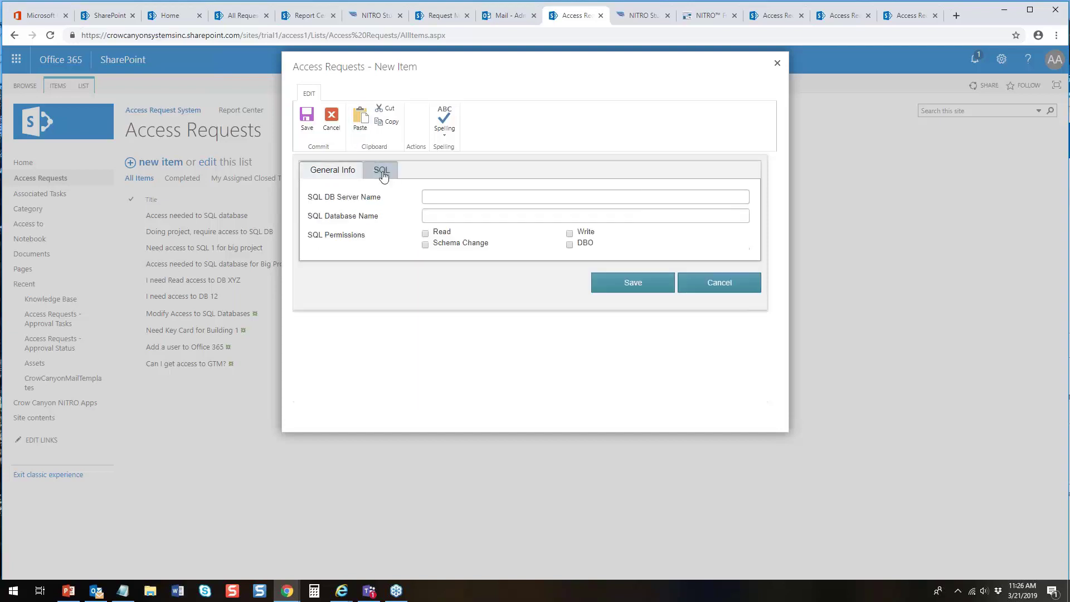
pyautogui.click(334, 173)
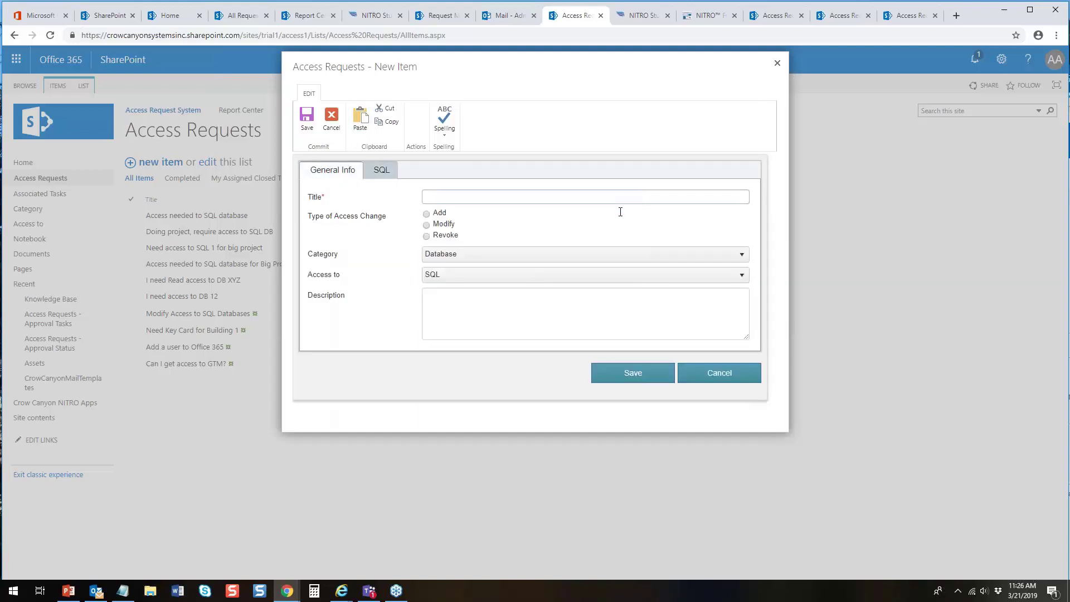
pyautogui.click(777, 63)
# - Return to the NITRO Forms designer and add the Requester column below Description on the General Info tab
pyautogui.click(718, 16)
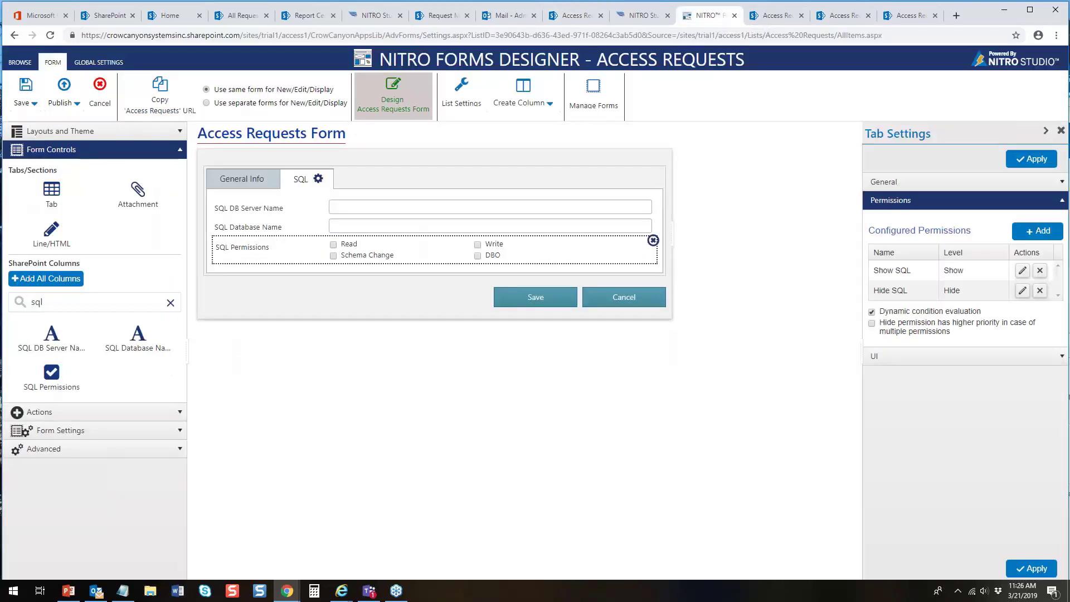
pyautogui.click(243, 181)
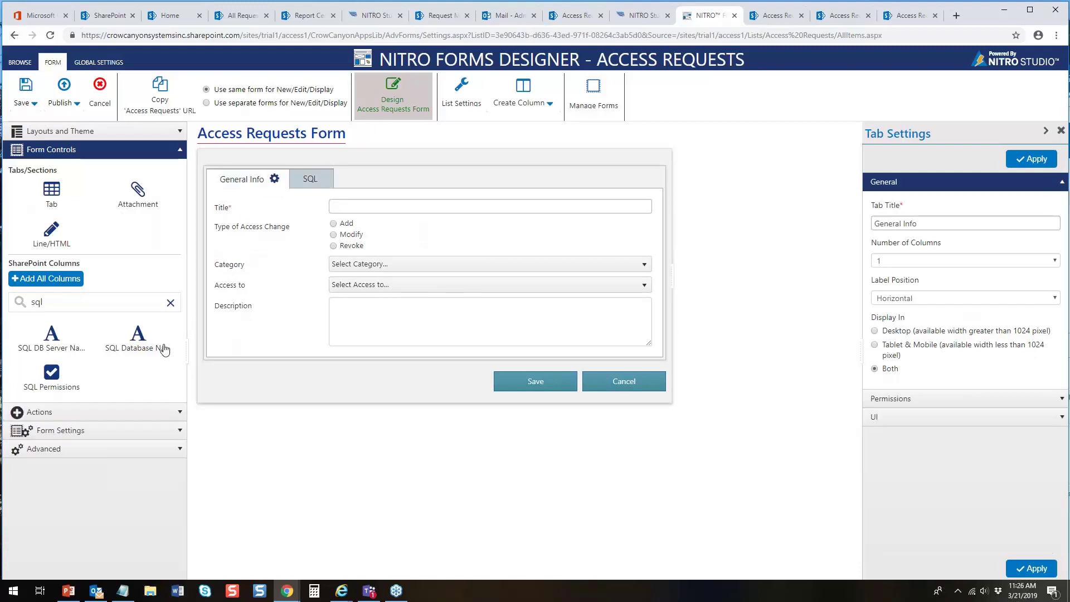
pyautogui.click(173, 430)
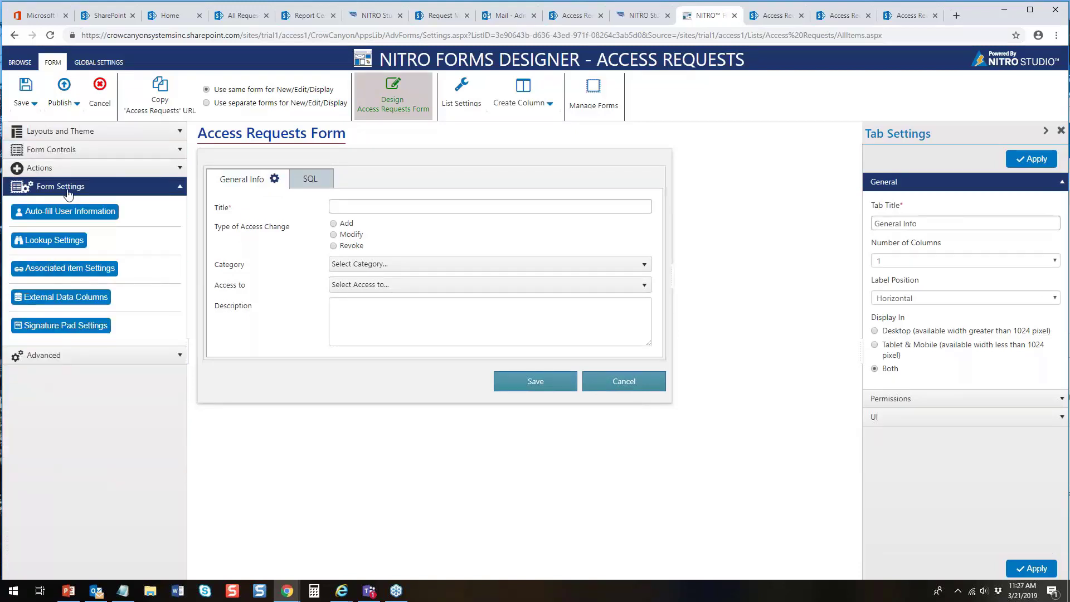
pyautogui.click(61, 149)
pyautogui.moveTo(52, 310); pyautogui.dragTo(3, 306)
pyautogui.write('req')
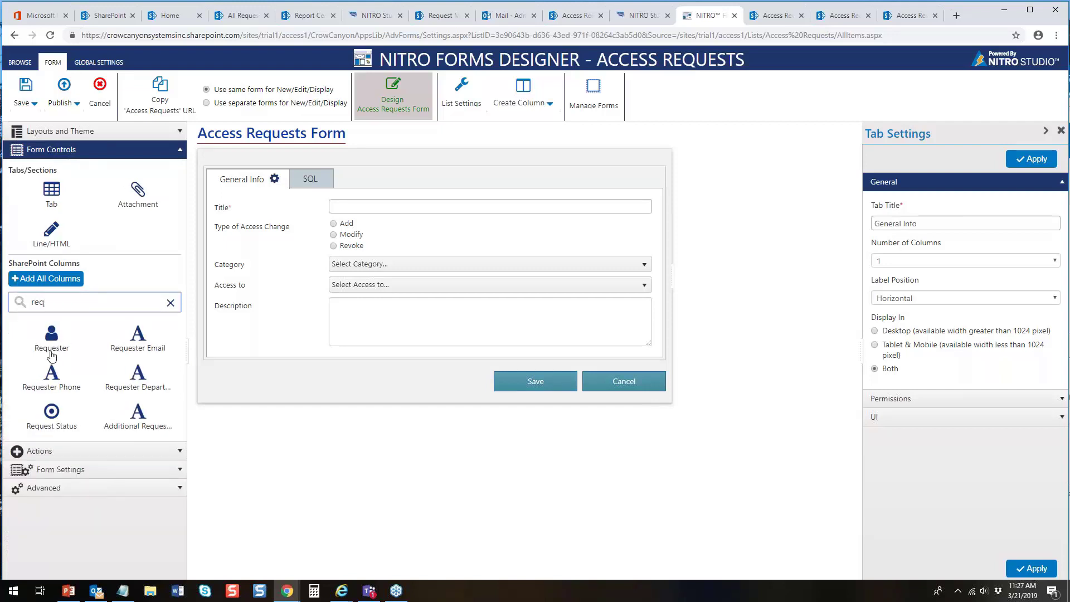
pyautogui.moveTo(51, 335); pyautogui.dragTo(331, 376)
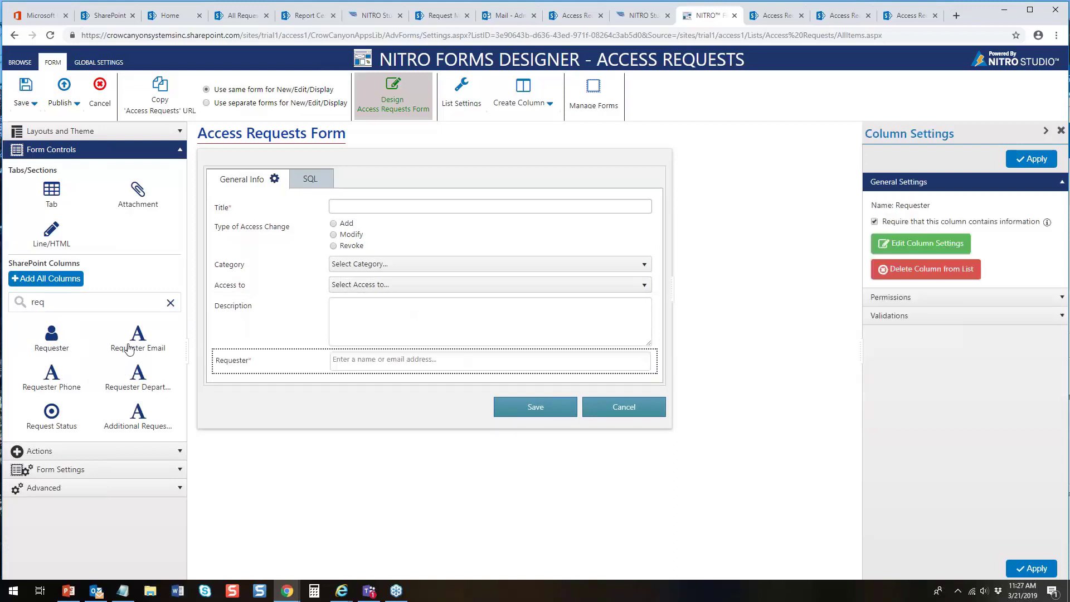
# - Add the Requester Email, Requester Department and Requester Phone columns below Requester on the General Info tab
pyautogui.moveTo(131, 350); pyautogui.dragTo(251, 390)
pyautogui.moveTo(137, 380); pyautogui.dragTo(240, 411)
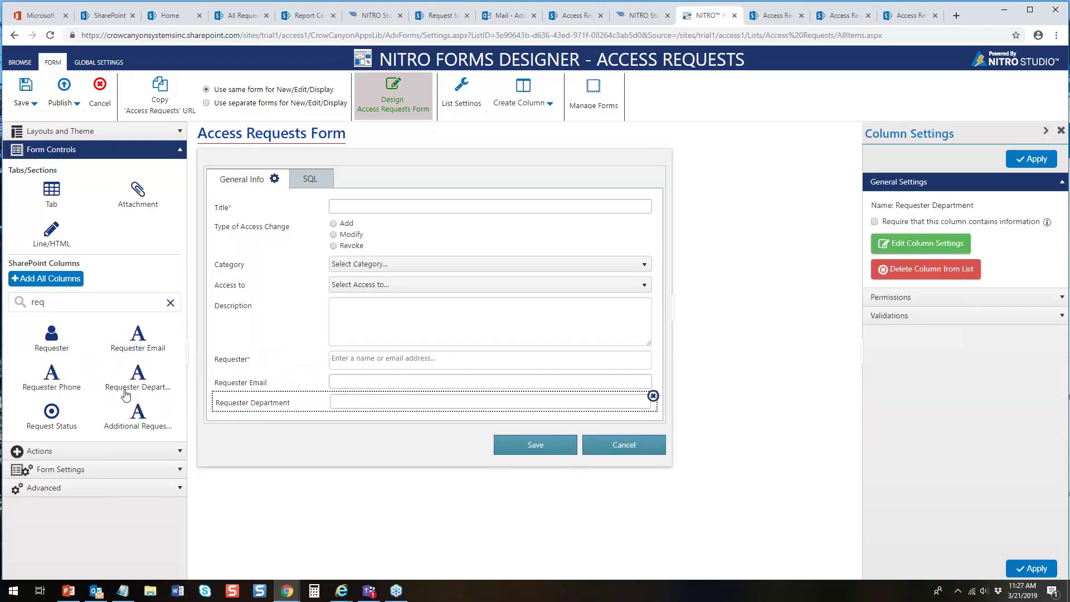
pyautogui.moveTo(52, 379); pyautogui.dragTo(245, 423)
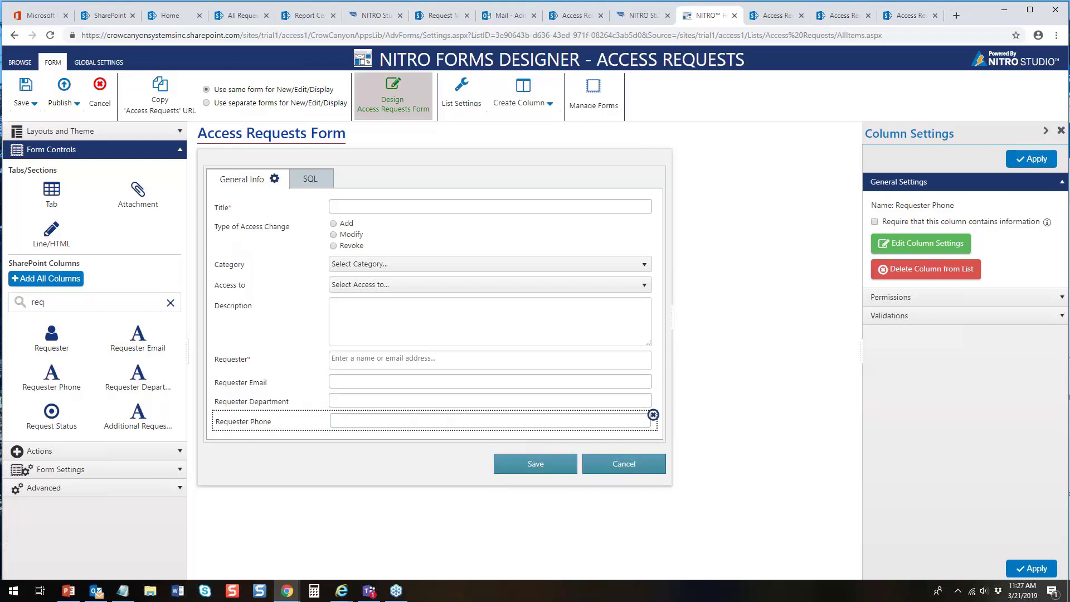
pyautogui.click(179, 149)
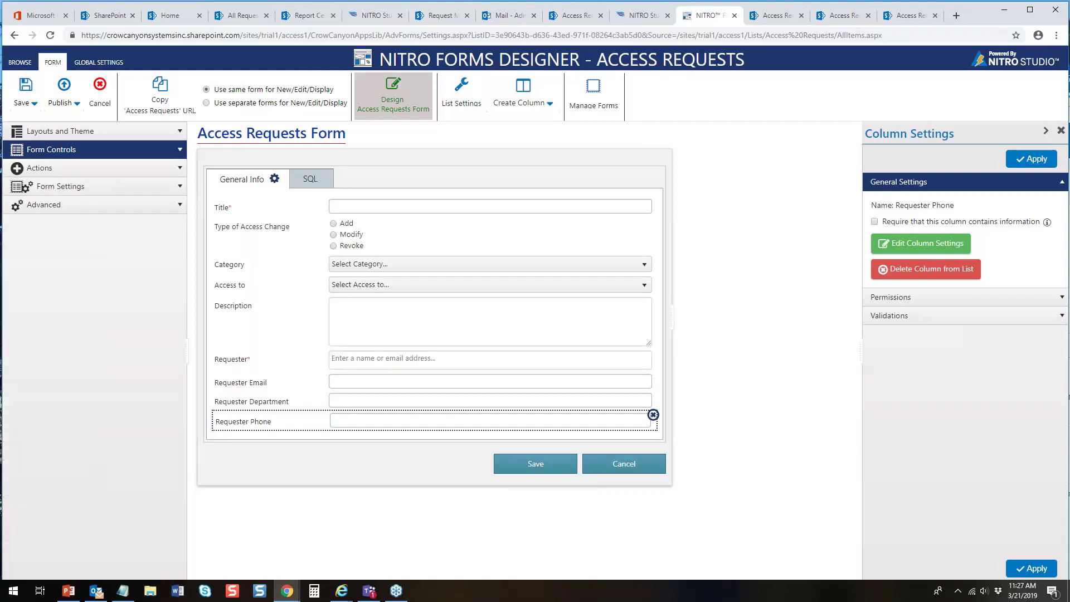
# - Create an auto-fill user information setting from User Profile, based on the logged-in user and filling in the Requester column
pyautogui.click(179, 186)
pyautogui.click(93, 213)
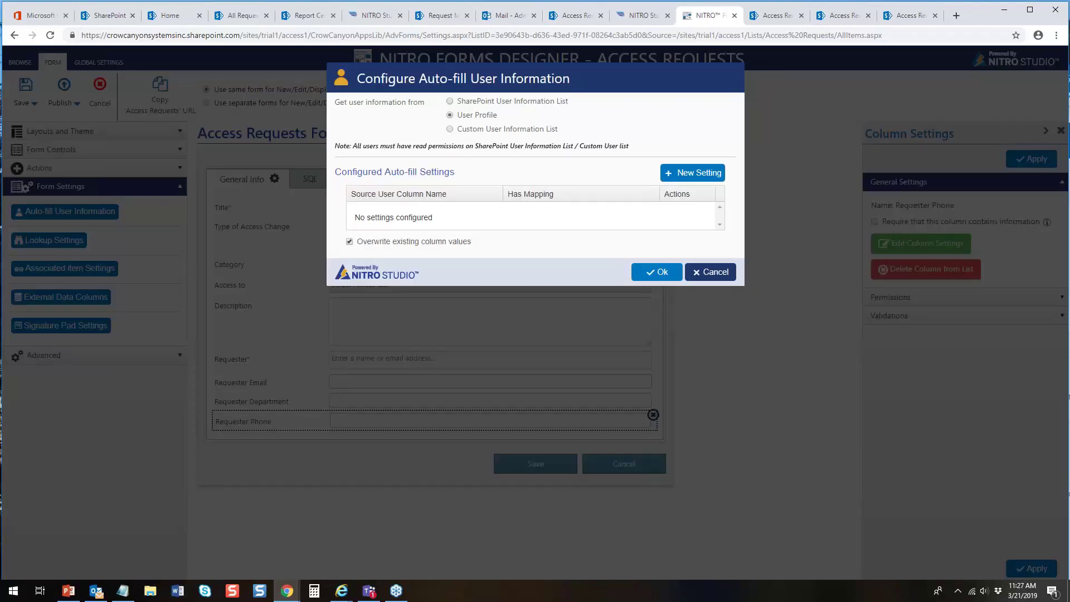
pyautogui.click(708, 174)
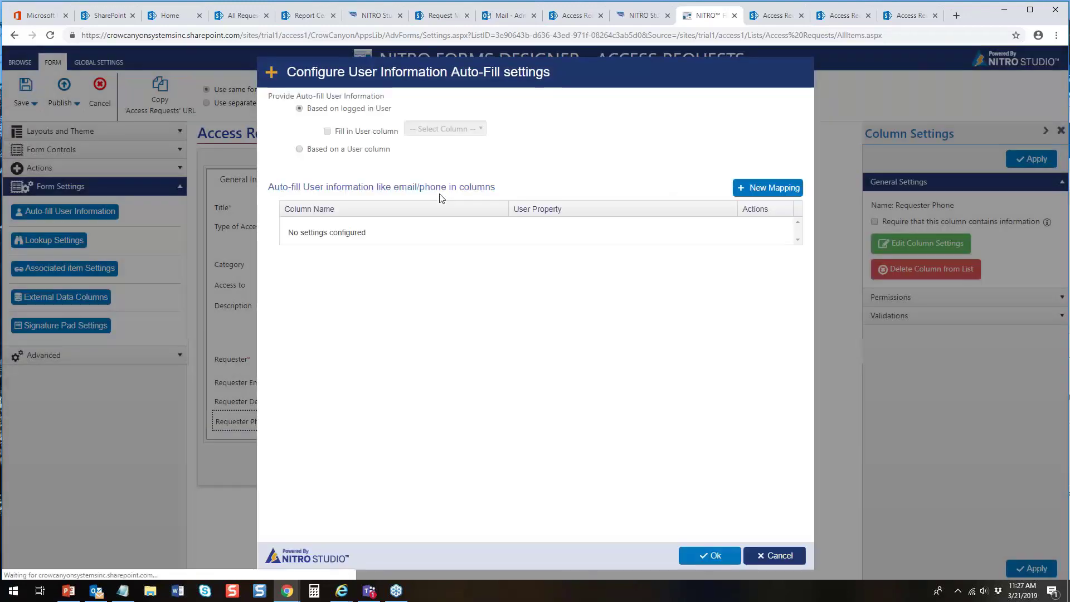
pyautogui.click(328, 132)
pyautogui.click(477, 132)
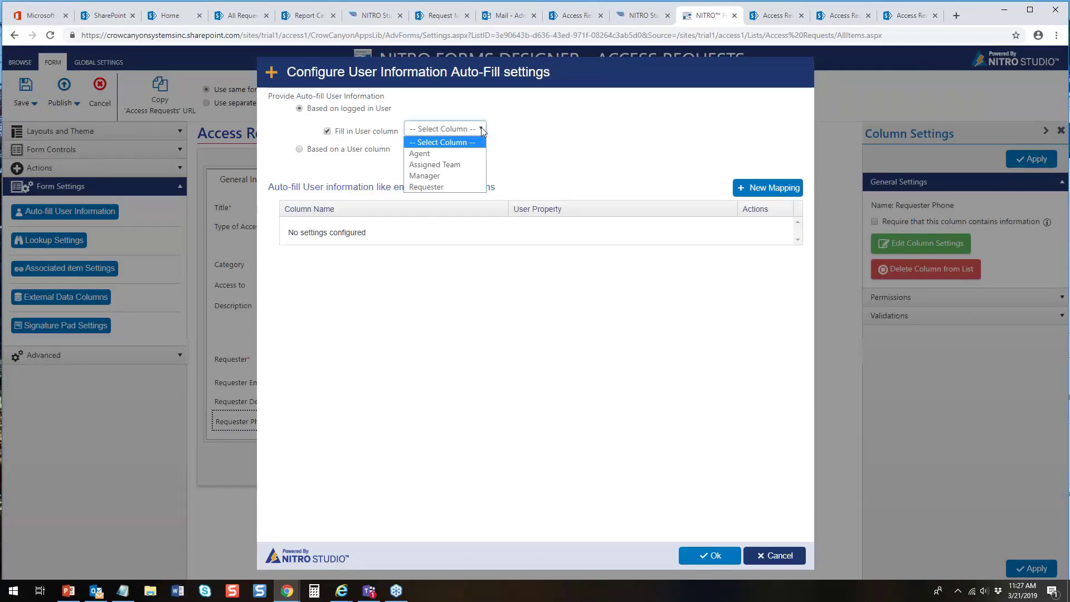
pyautogui.click(453, 181)
# - Add an auto-fill mapping of the Requester Department column to the Department user property
pyautogui.click(766, 192)
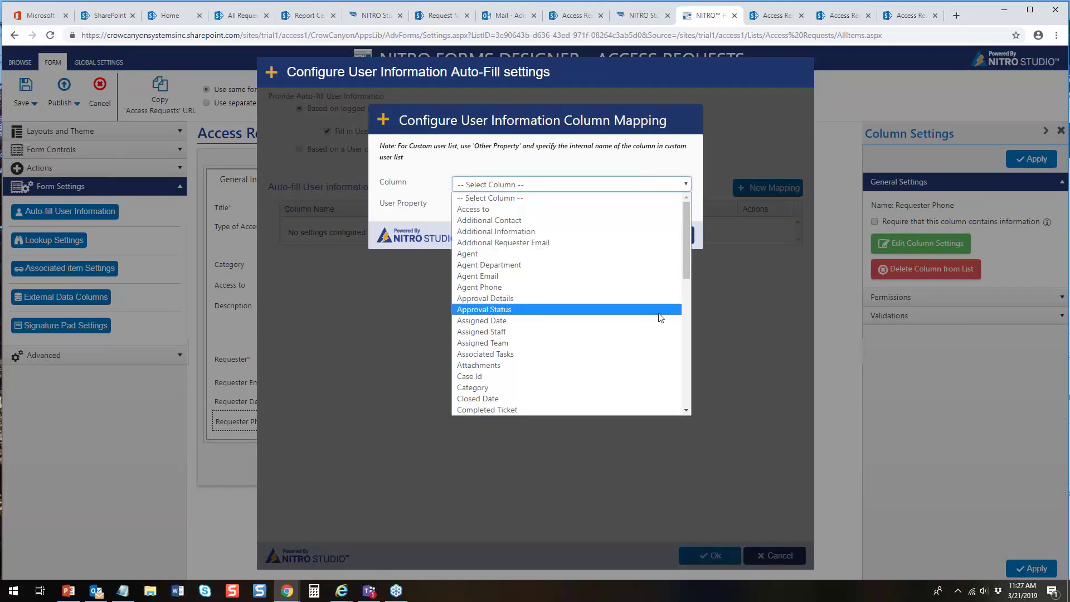
pyautogui.moveTo(690, 264); pyautogui.dragTo(687, 400)
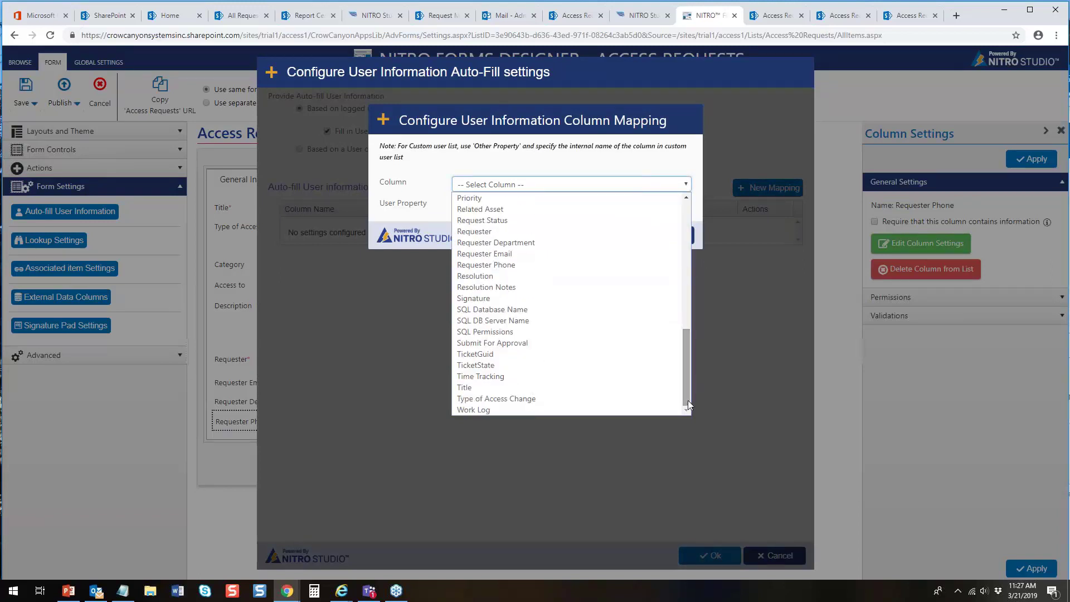
pyautogui.click(550, 241)
pyautogui.click(552, 205)
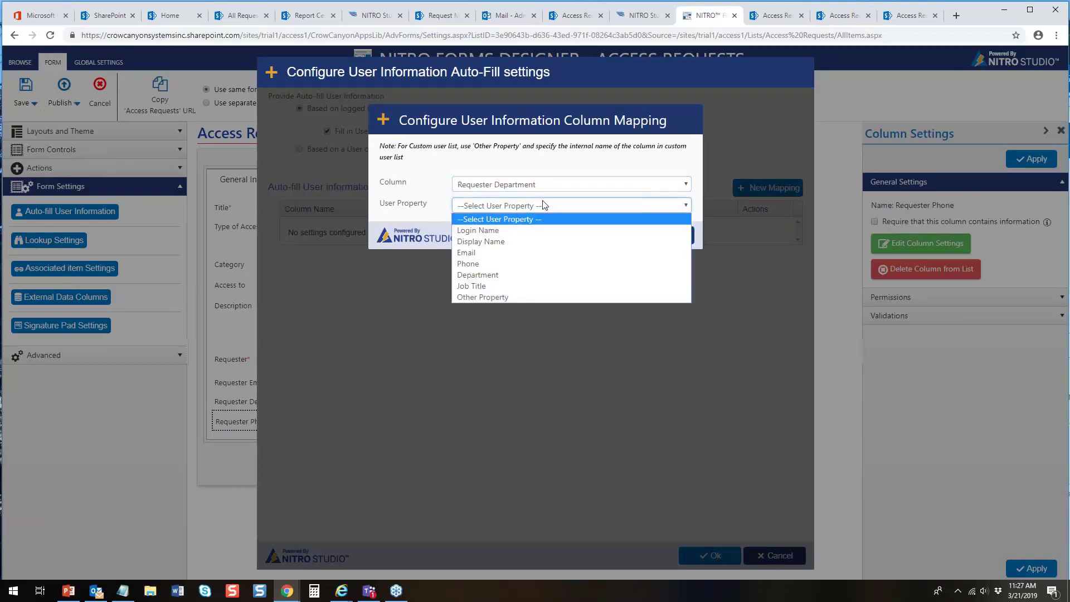
pyautogui.click(494, 270)
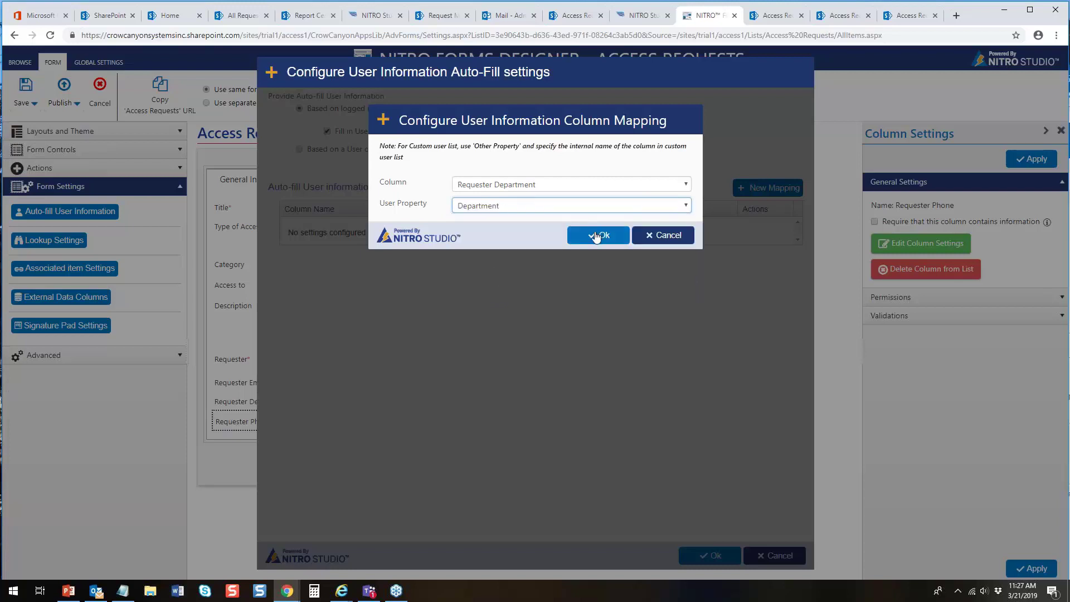
pyautogui.click(598, 234)
# - Add an auto-fill mapping of the Requester Email column to the Email user property
pyautogui.click(774, 188)
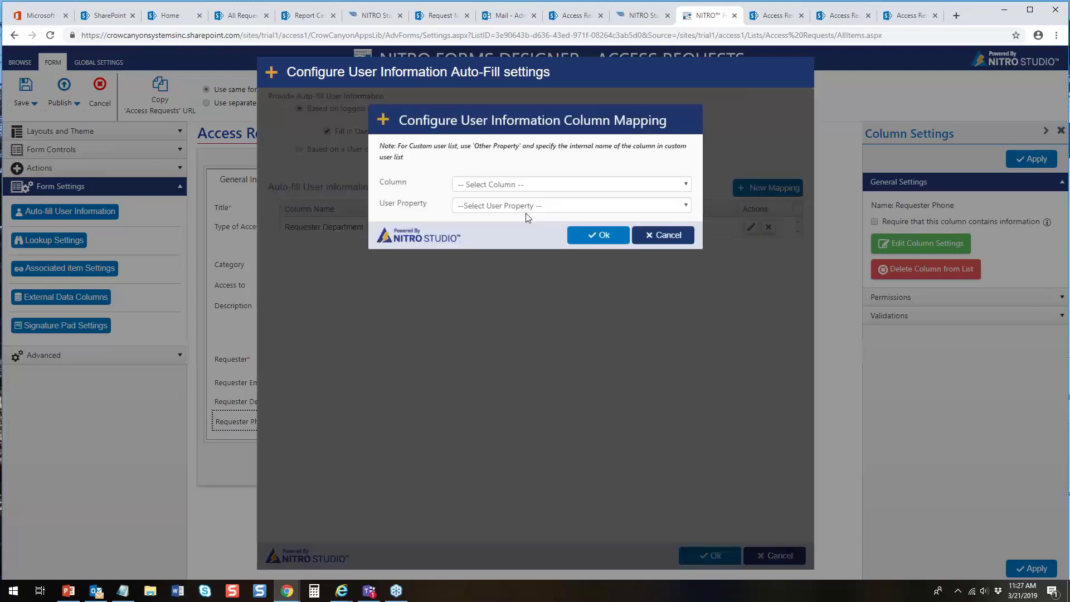
pyautogui.click(483, 184)
pyautogui.scroll(-5, 558, 334)
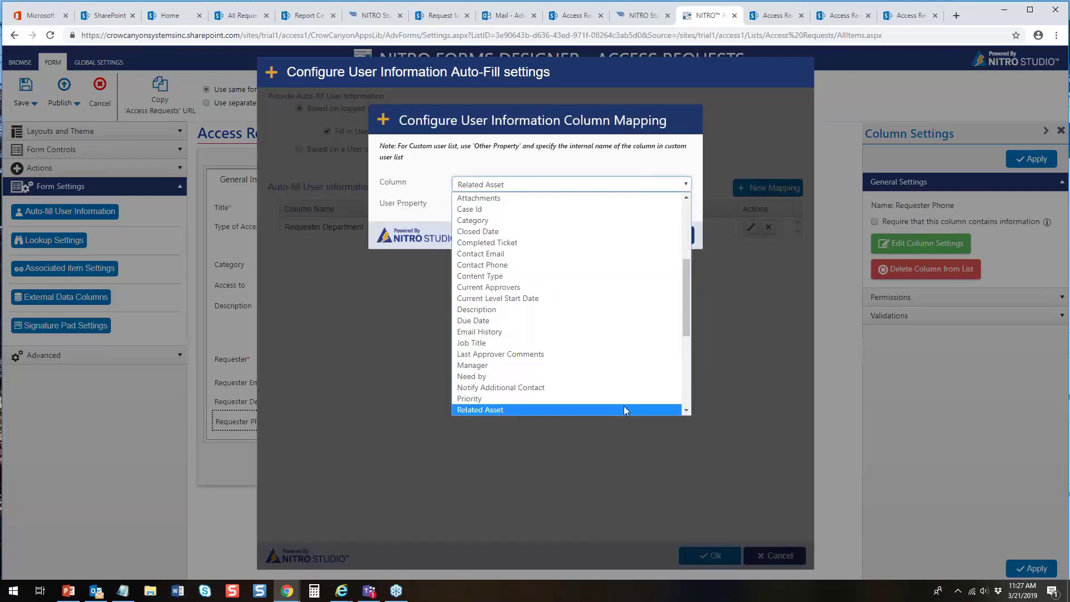
pyautogui.scroll(-4, 687, 391)
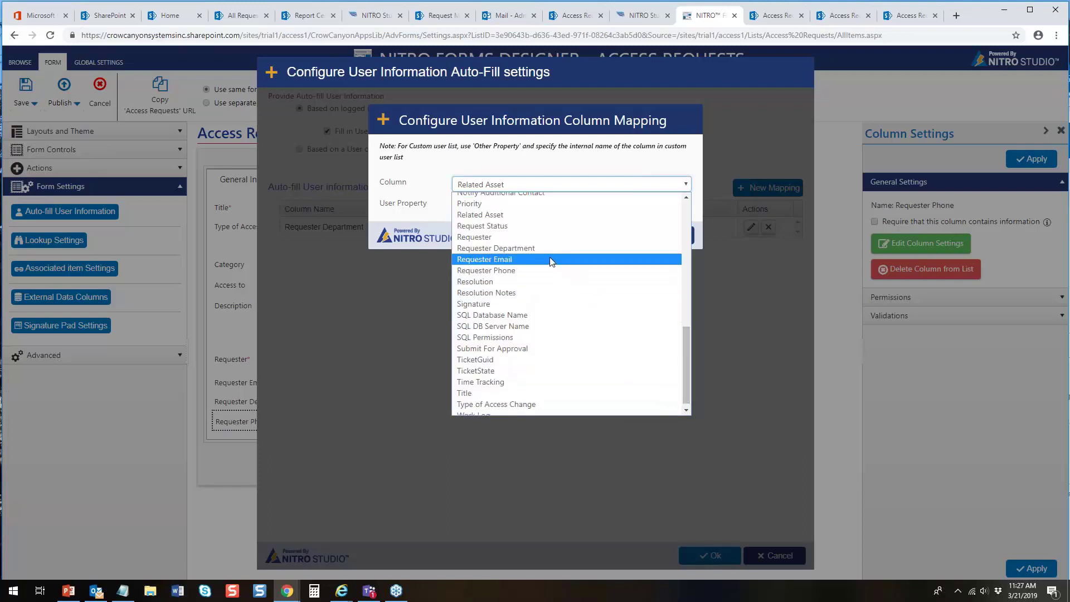
pyautogui.click(551, 261)
pyautogui.click(544, 205)
pyautogui.click(492, 254)
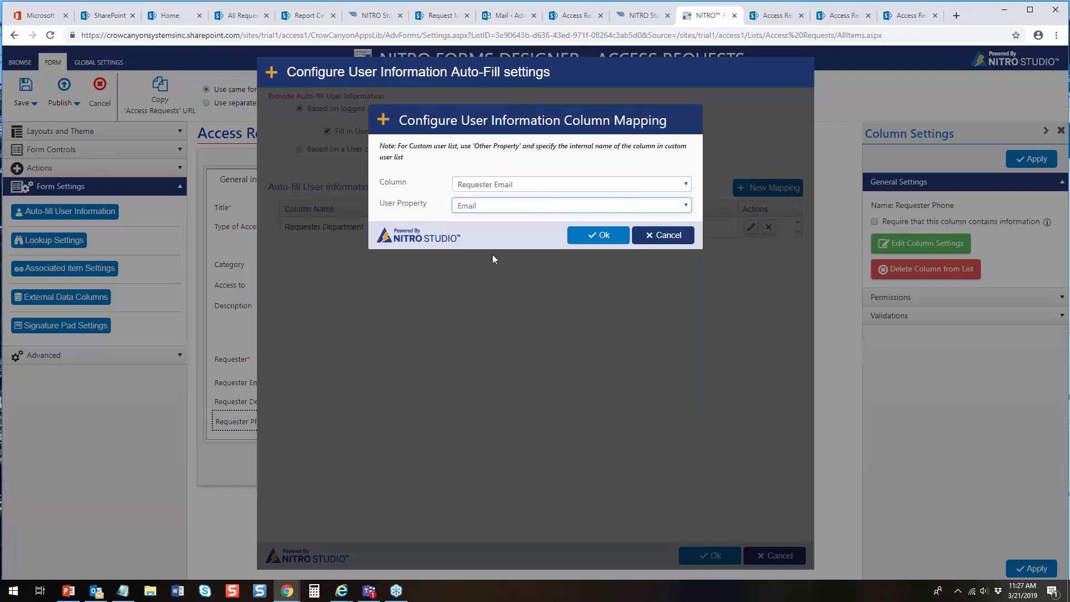
pyautogui.click(602, 234)
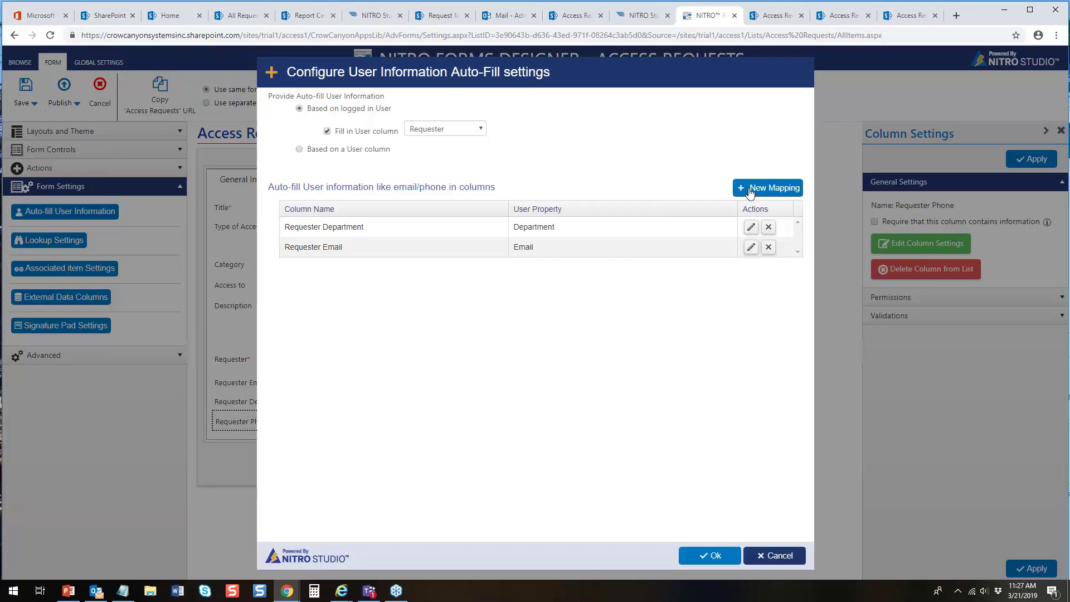
# - Add an auto-fill mapping of the Requester Phone column to the Phone user property
pyautogui.click(742, 189)
pyautogui.click(487, 184)
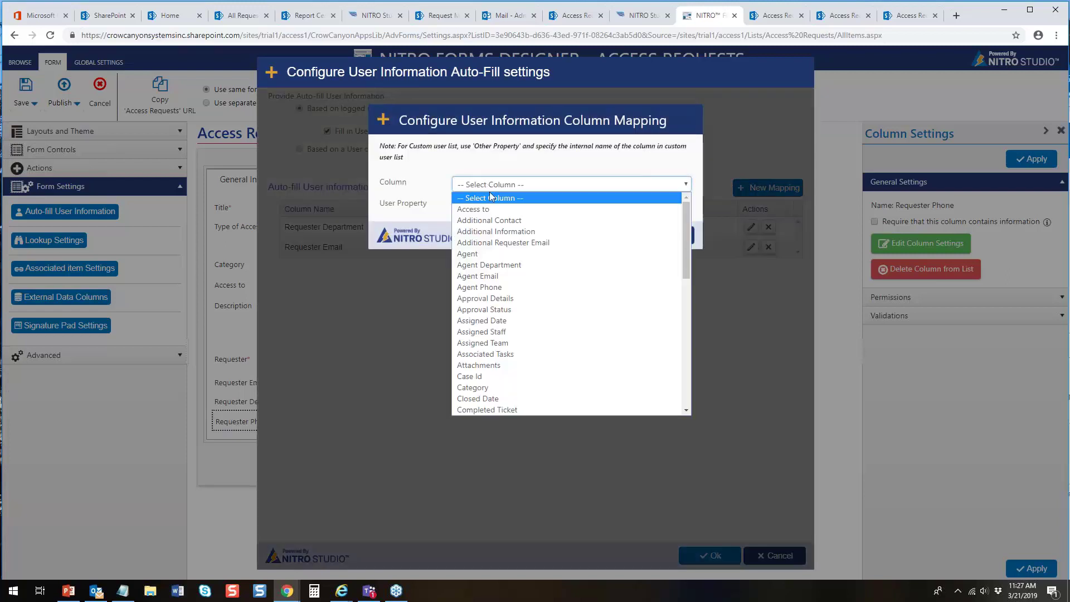
pyautogui.press('r')
pyautogui.scroll(-3, 687, 394)
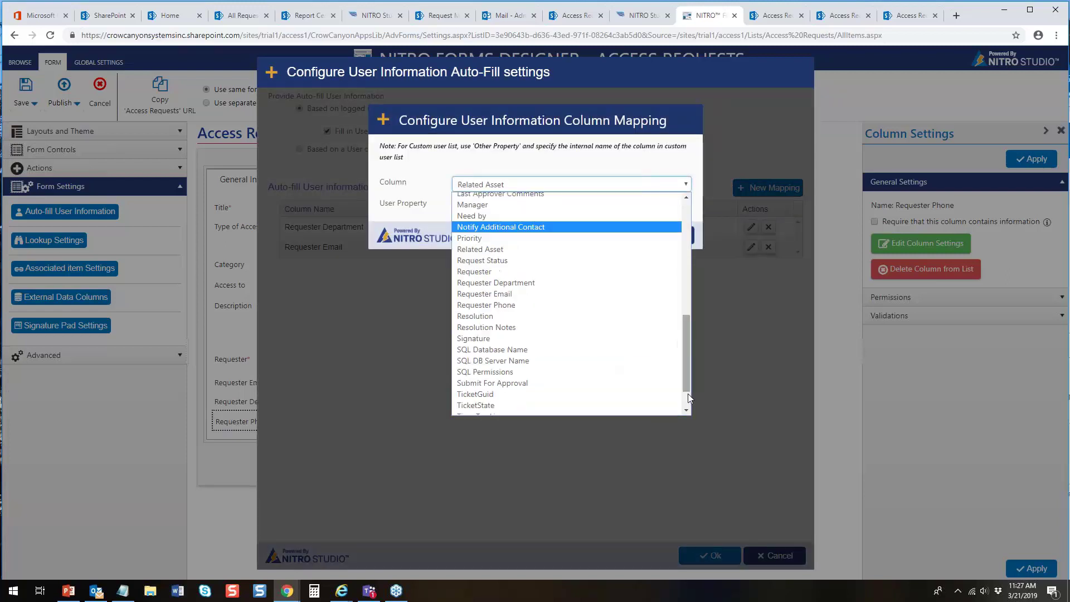
pyautogui.click(544, 272)
pyautogui.click(526, 206)
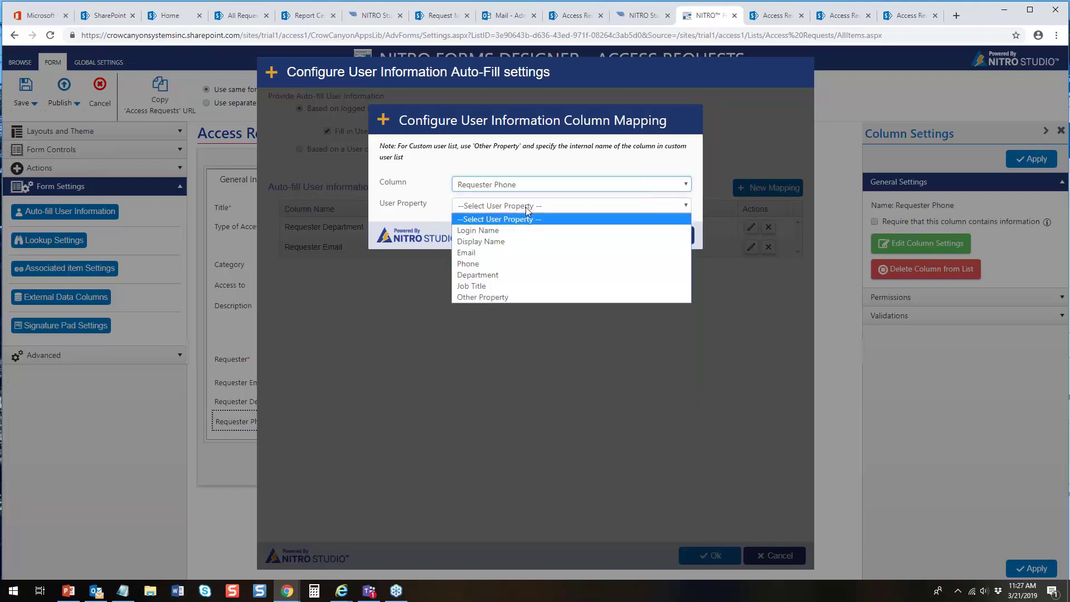
pyautogui.click(495, 263)
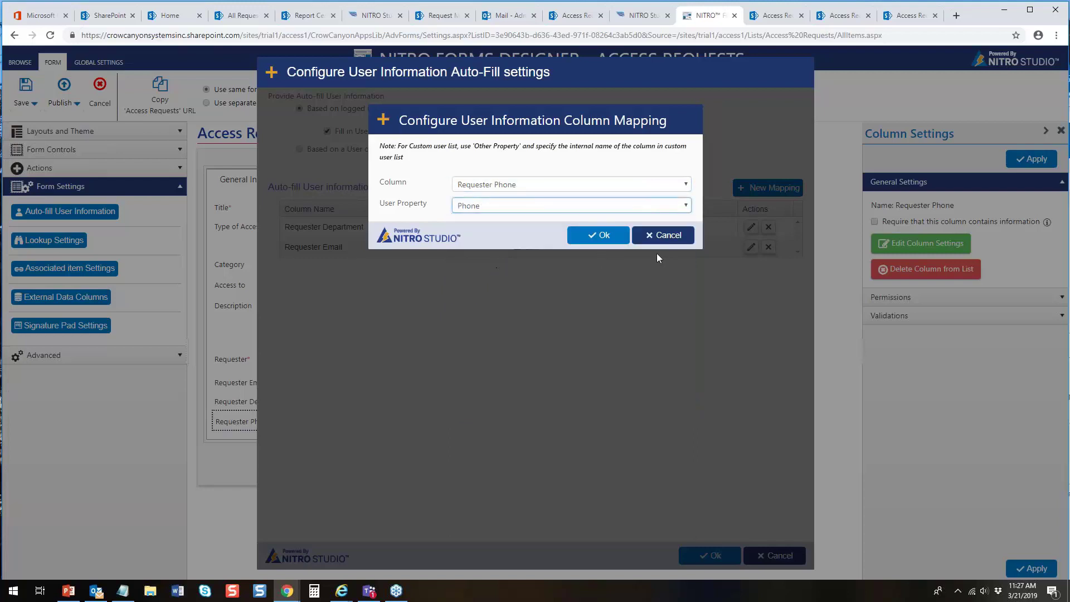
pyautogui.click(599, 235)
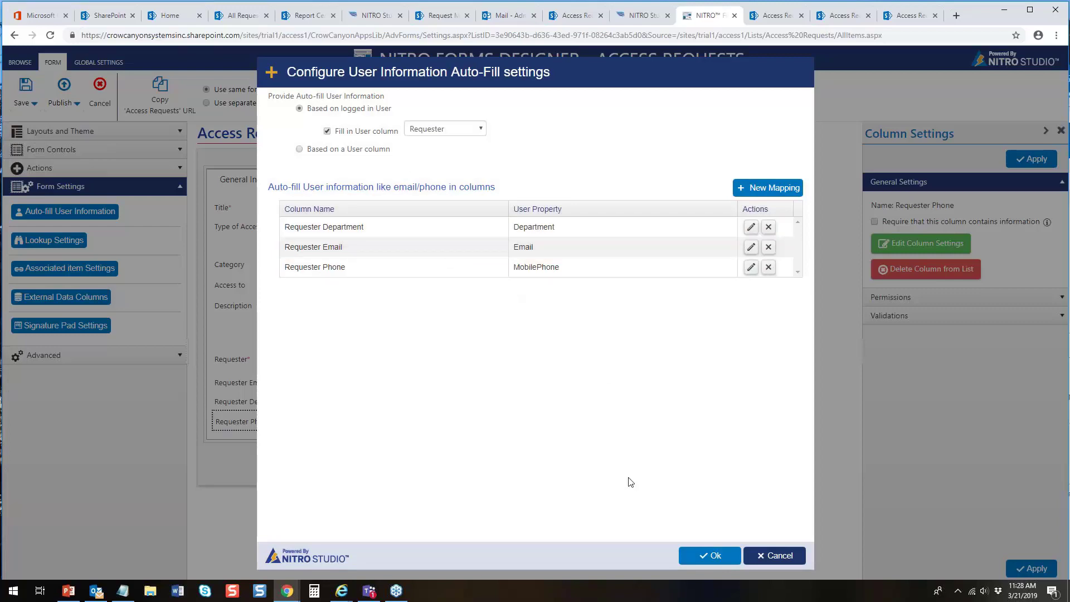
# - Accept the auto-fill user information settings and publish the Access Requests form
pyautogui.click(716, 556)
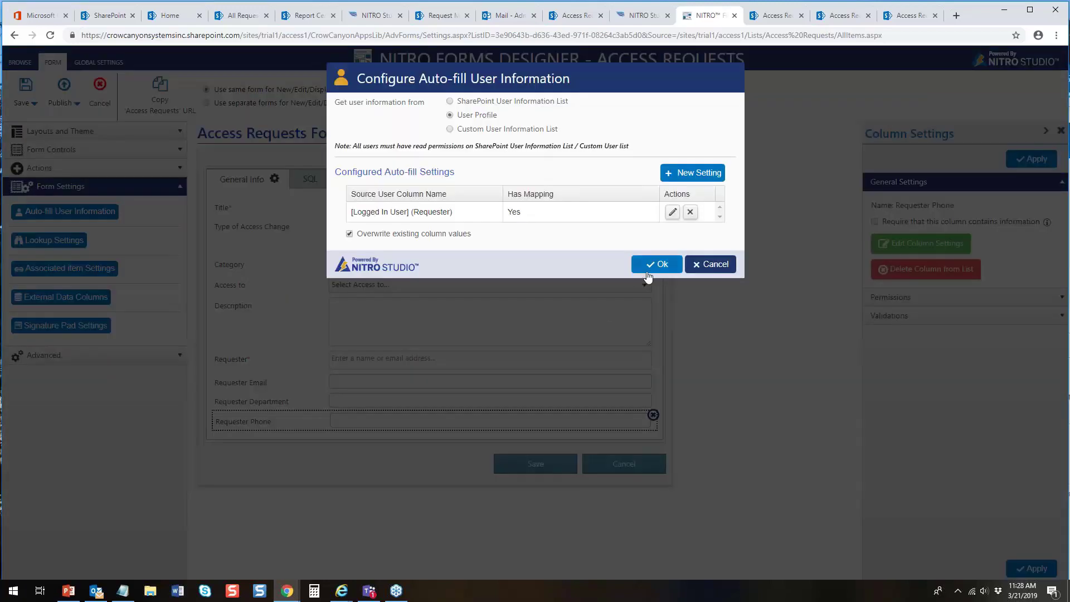
pyautogui.click(657, 264)
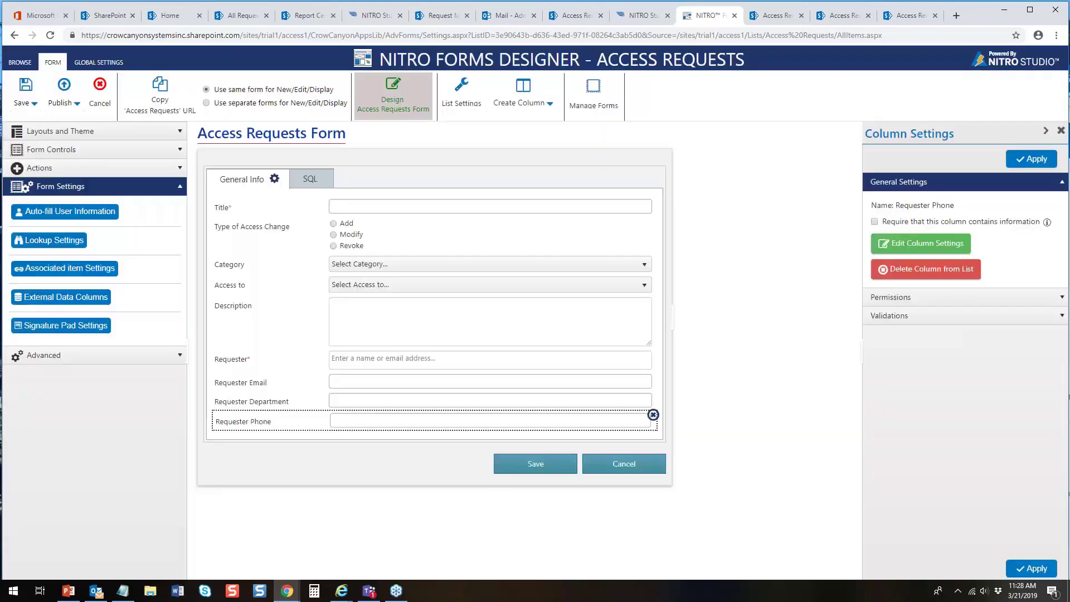
pyautogui.click(64, 90)
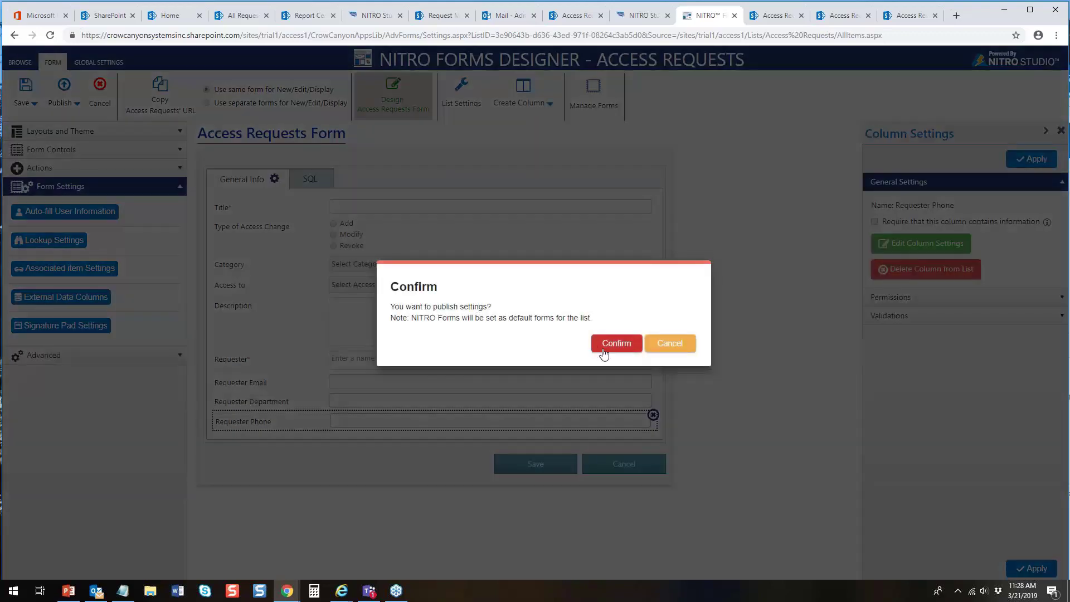
pyautogui.click(618, 343)
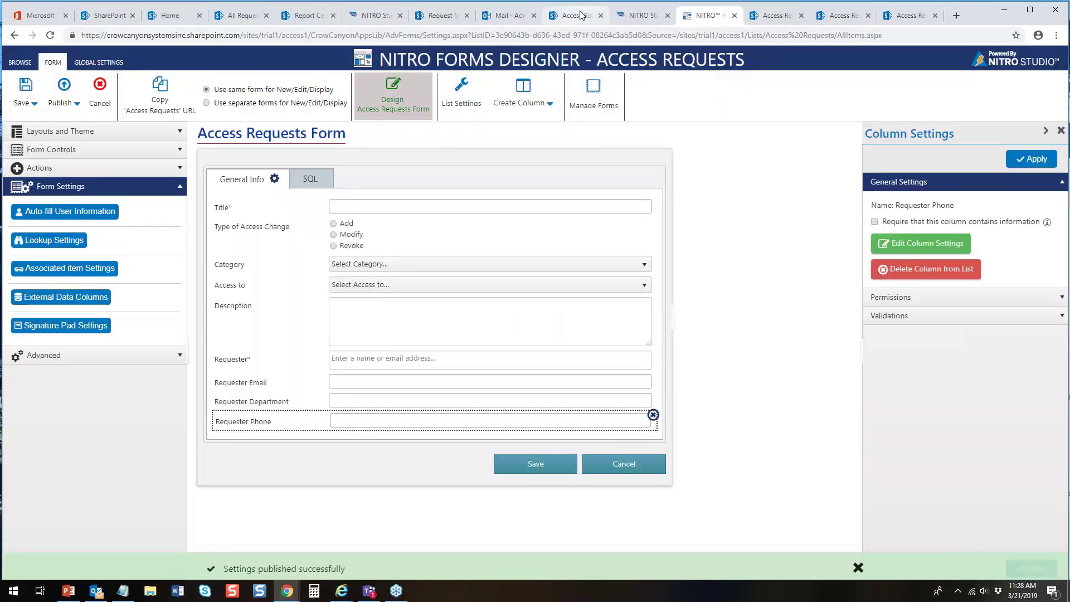
# - Open a new item in the Access Requests list, check the requester fields, and set Category to Database and Access to to SQL
pyautogui.click(580, 15)
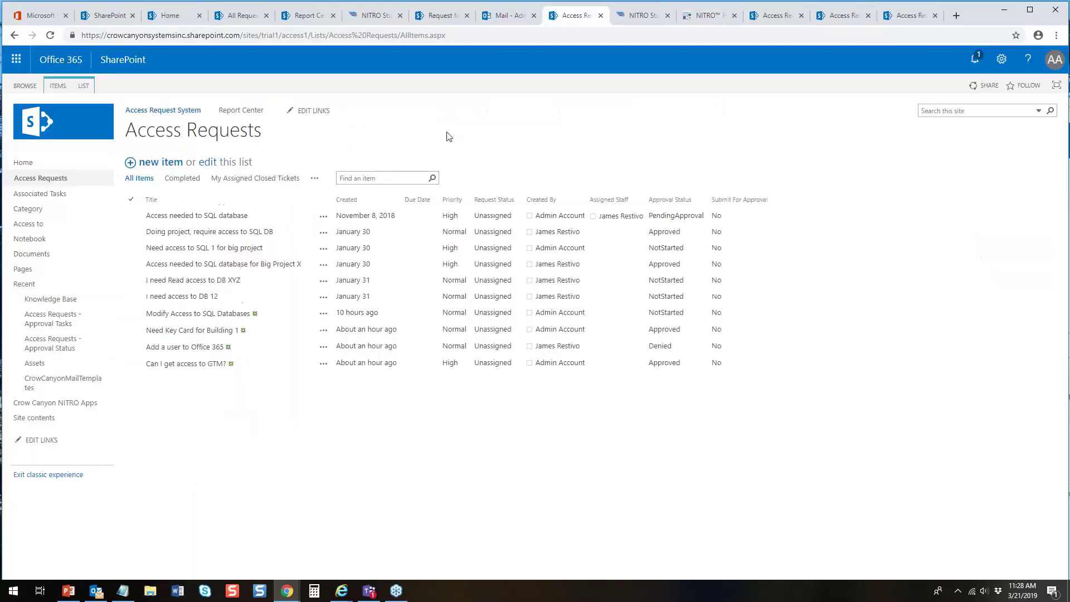
pyautogui.click(163, 162)
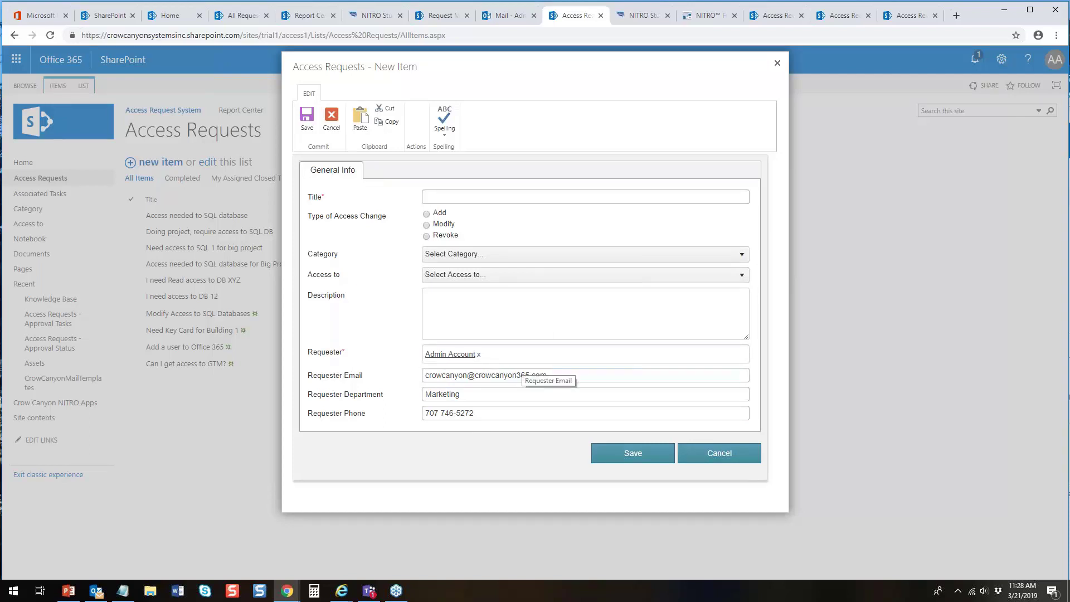
pyautogui.click(511, 256)
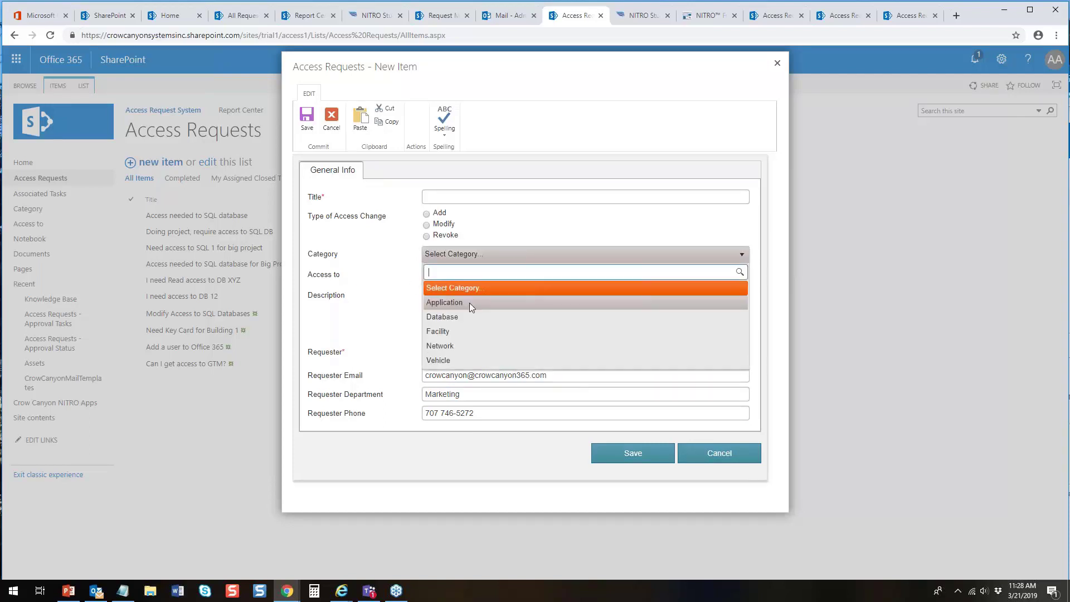
pyautogui.click(456, 315)
pyautogui.click(458, 276)
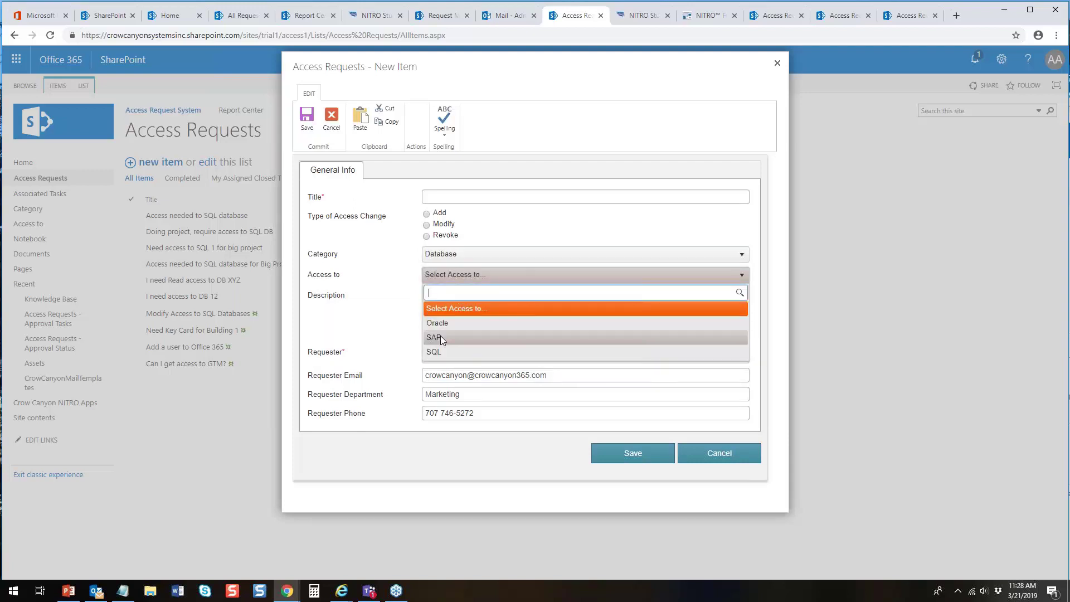
pyautogui.click(435, 352)
# - Check the SQL tab and the General Info tab of the new item and close it without saving
pyautogui.click(381, 170)
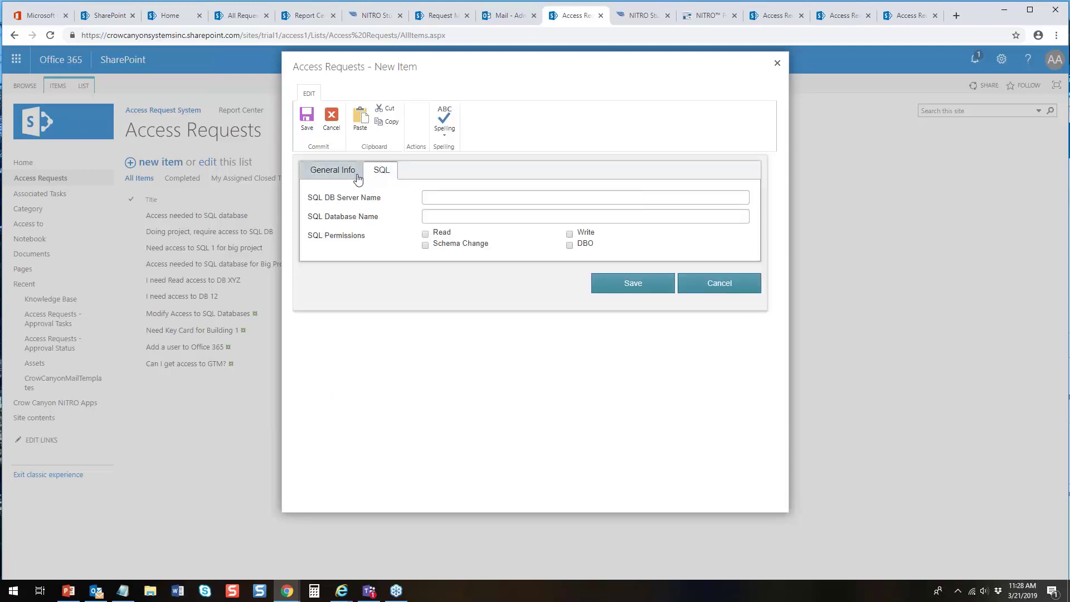
pyautogui.click(351, 173)
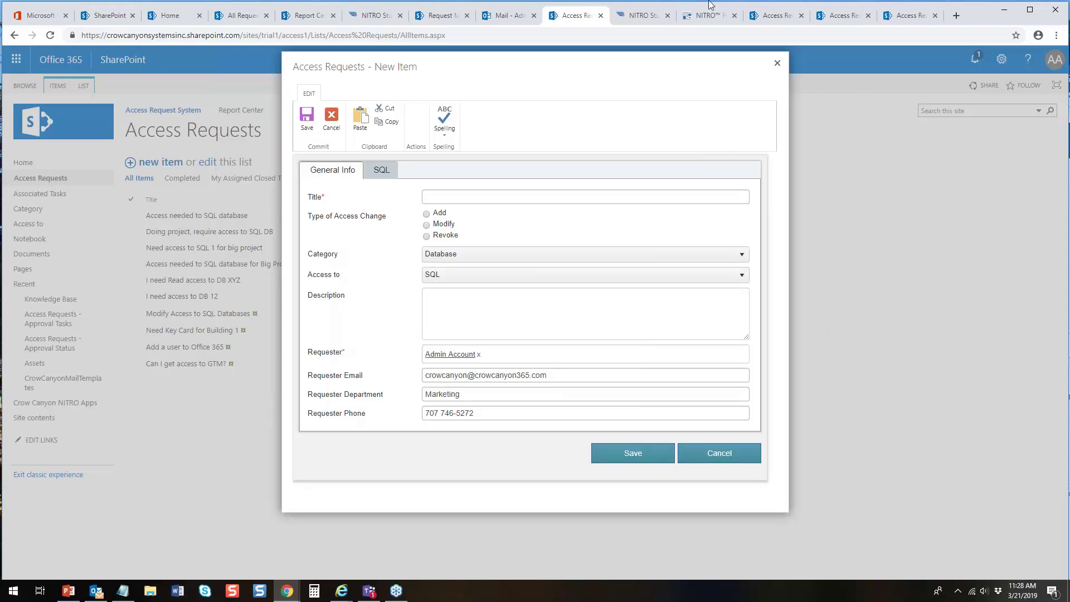
pyautogui.click(776, 65)
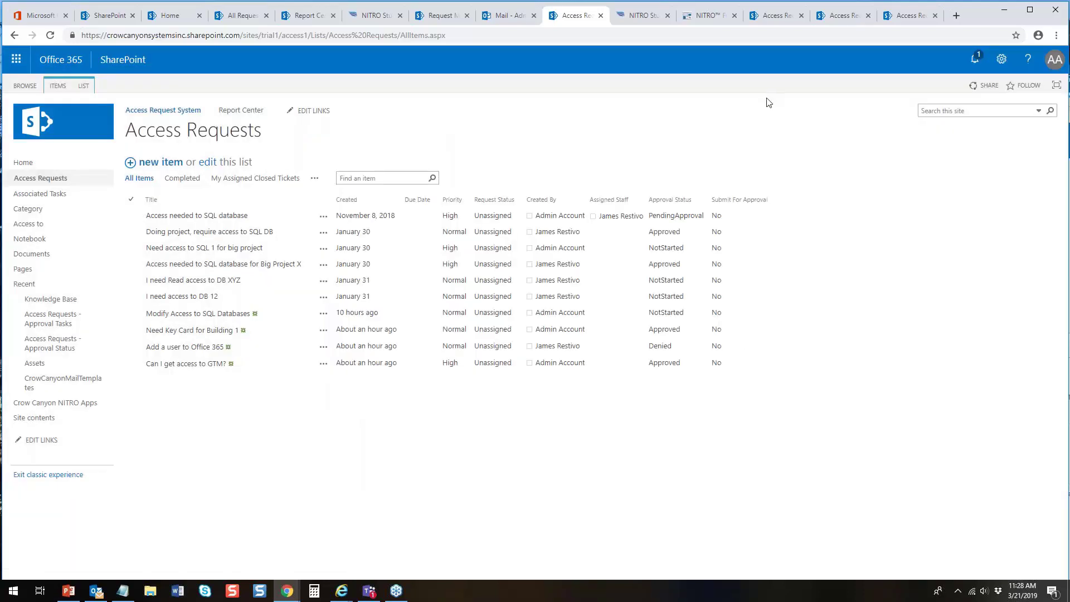
# - Return to the NITRO Forms designer and add a Line/HTML control with the text ACCESS REQUEST above the form tabs
pyautogui.click(707, 15)
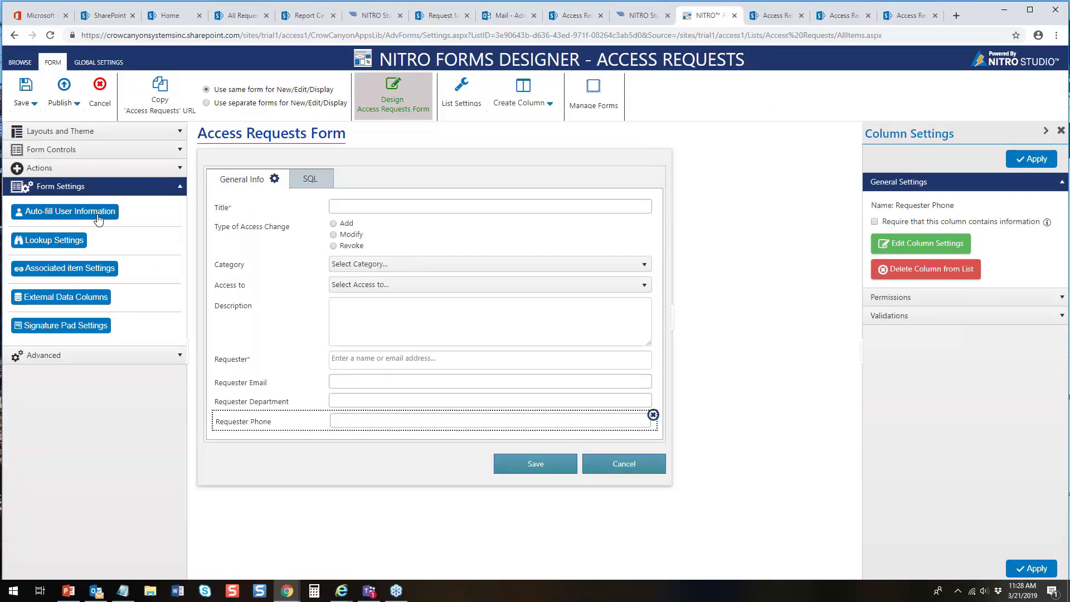
pyautogui.click(175, 156)
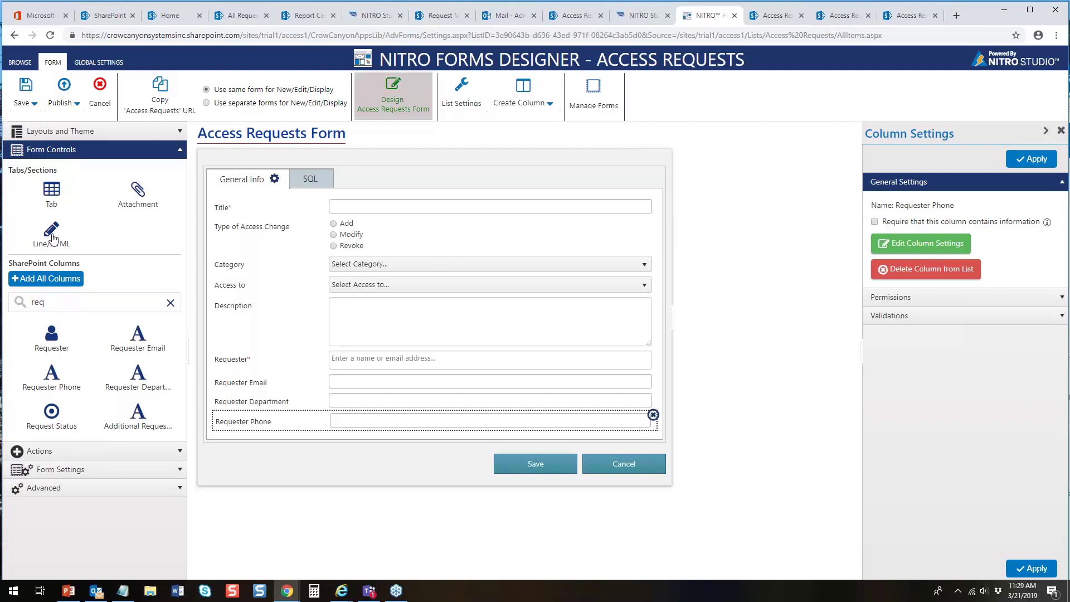
pyautogui.moveTo(52, 237); pyautogui.dragTo(353, 167)
pyautogui.moveTo(51, 235); pyautogui.dragTo(518, 175)
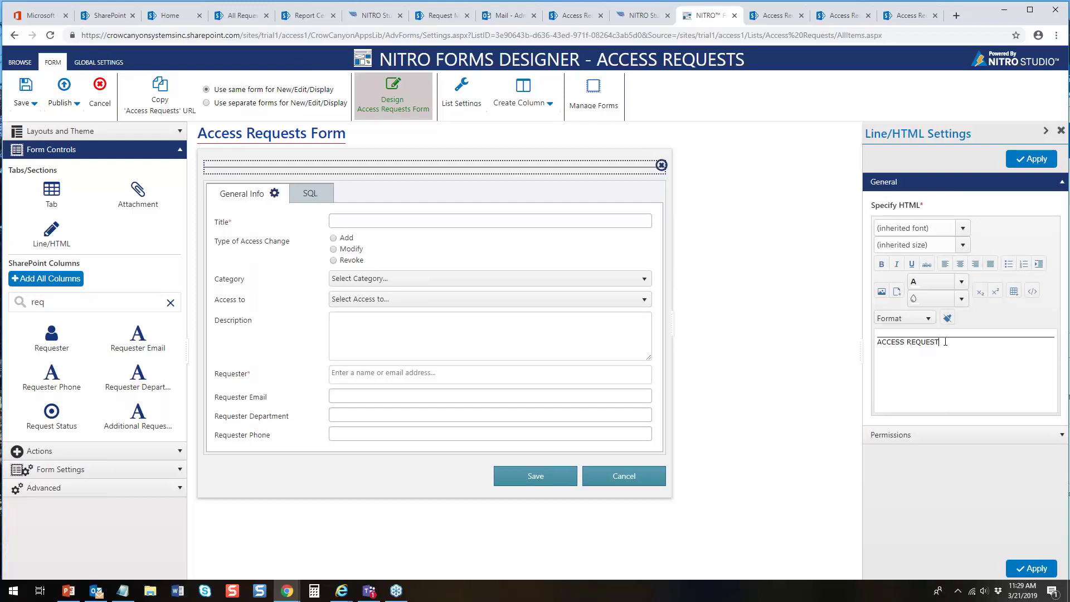
# - Format the ACCESS REQUEST text as bold, centered and Heading 1, and apply the Line/HTML settings
pyautogui.moveTo(945, 341); pyautogui.dragTo(831, 341)
pyautogui.click(881, 265)
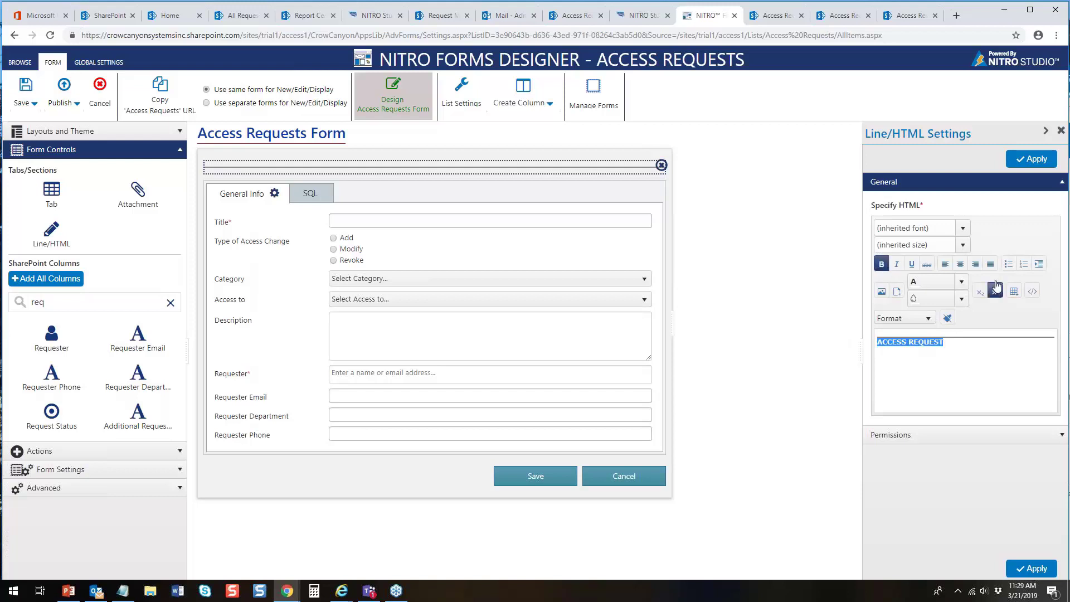
pyautogui.click(960, 266)
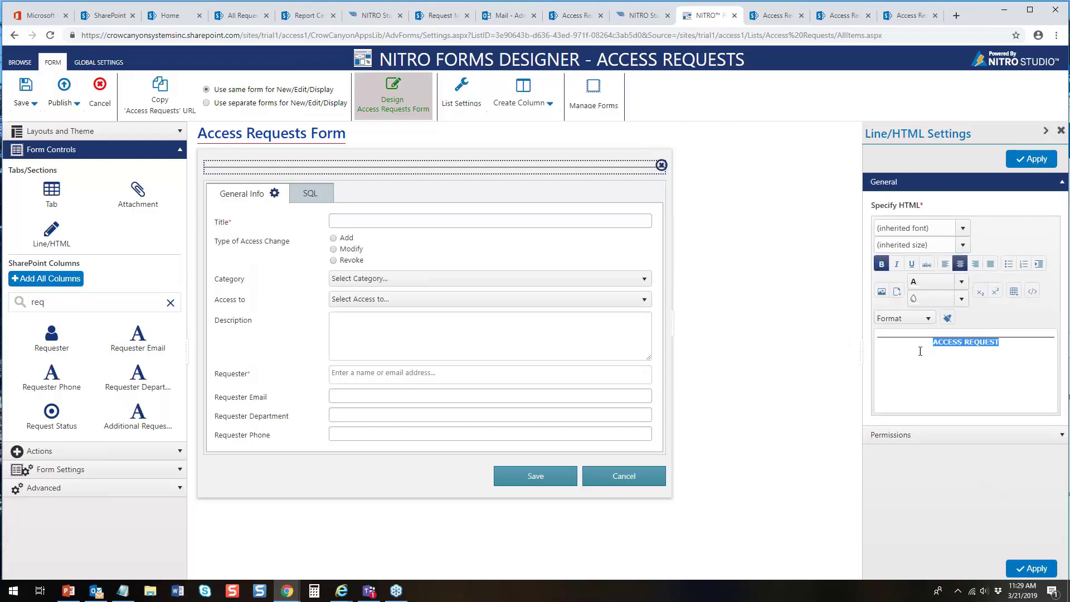
pyautogui.click(903, 318)
pyautogui.click(903, 364)
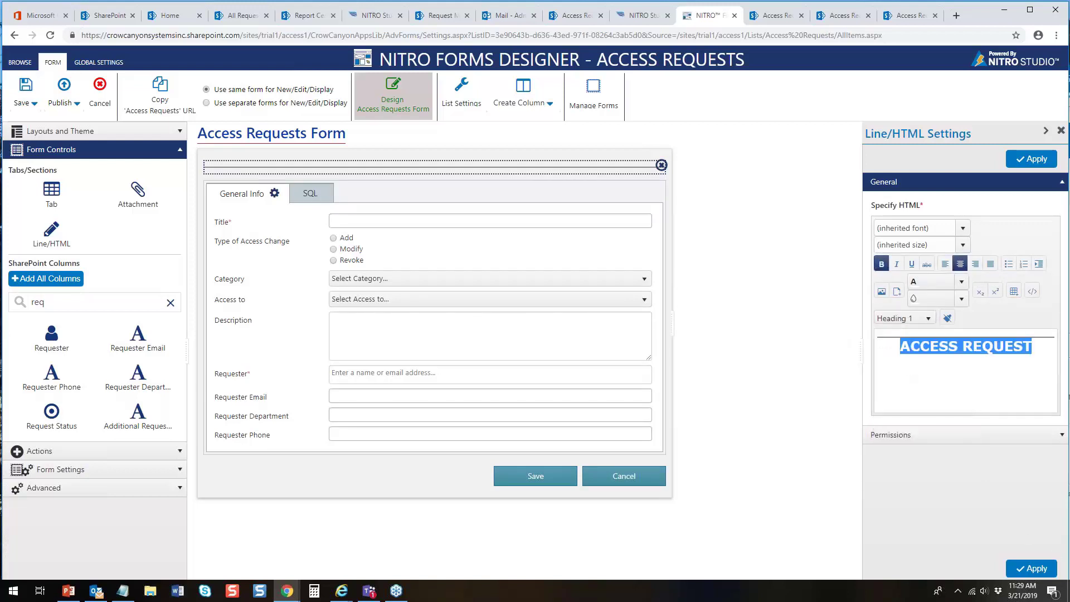
pyautogui.click(1028, 163)
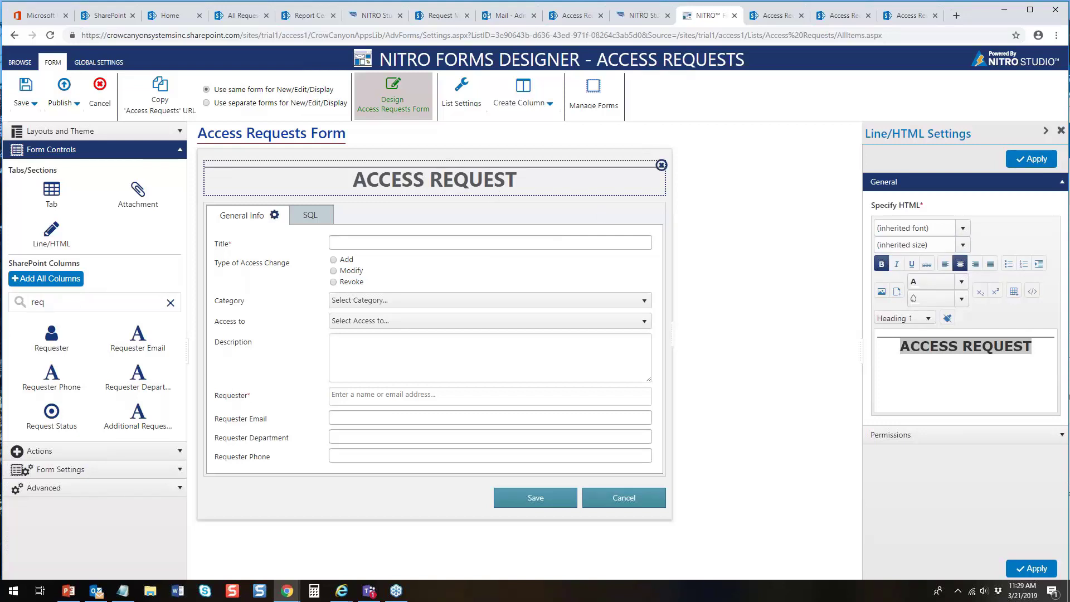
# - Replace the heading's HTML with the 225 by 84 NITROStudio_logo3.png image from crowcanyon.com followed by an xx-large ACCESS REQUEST, and apply it
pyautogui.hotkey('alt', 'Tab')
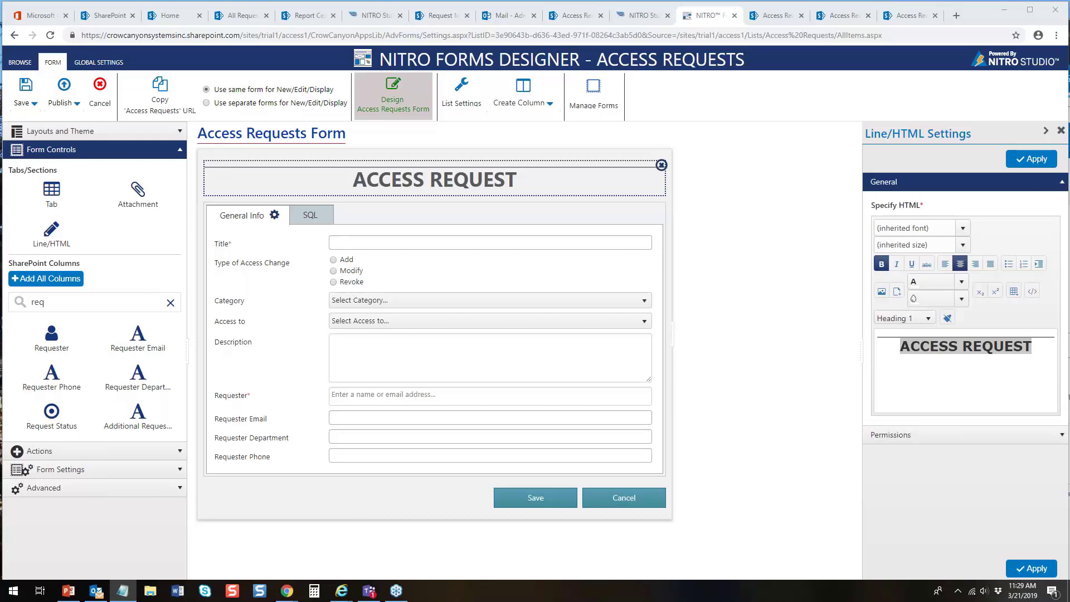
pyautogui.click(1032, 292)
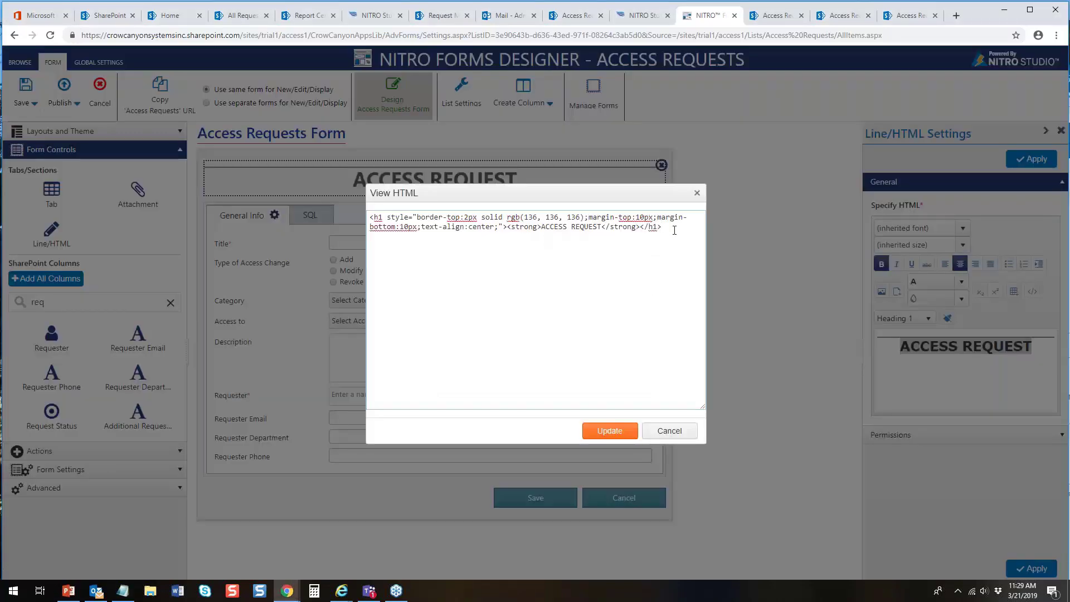
pyautogui.moveTo(674, 231); pyautogui.dragTo(224, 201)
pyautogui.write('<h1><img alt="logo" height="84" src="https://www.crowcanyon.com/wp-content/uploads/2019/01/NITROStudio_logo3.png" width="225" />&nbsp; &nbsp; &nbsp; &nbsp; &nbsp; <strong style="font-size:xx-large;text-align:center;">ACCESS REQUEST</strong></h1>')
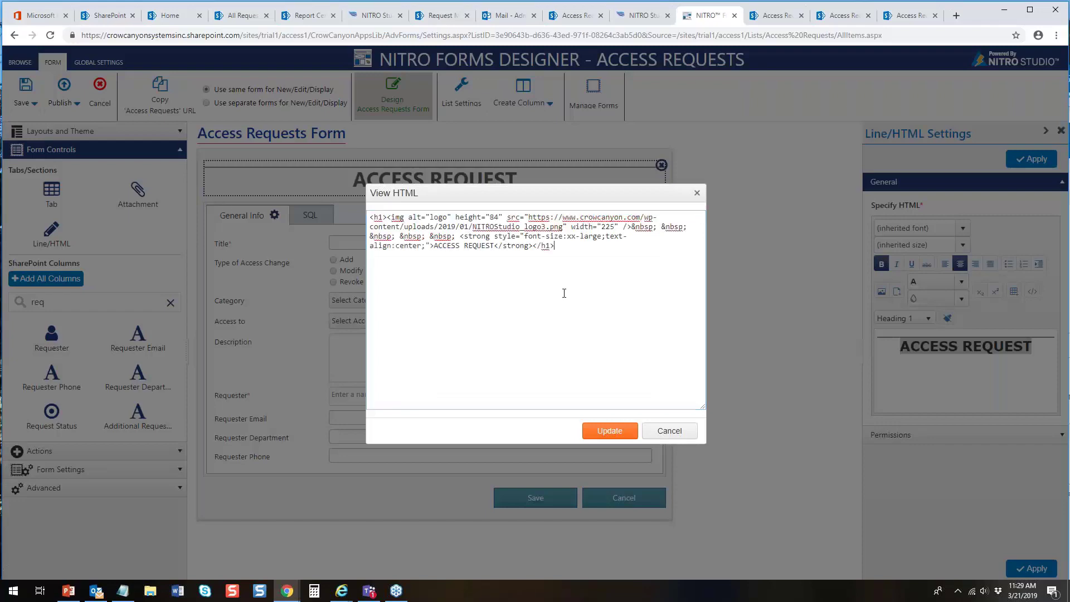
pyautogui.click(613, 431)
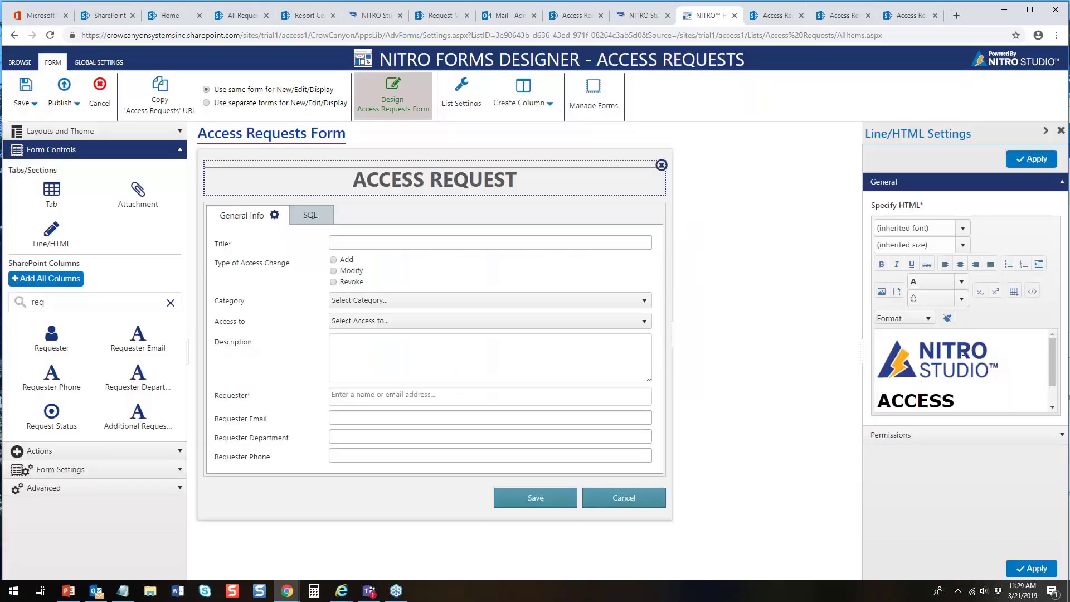
pyautogui.click(1032, 160)
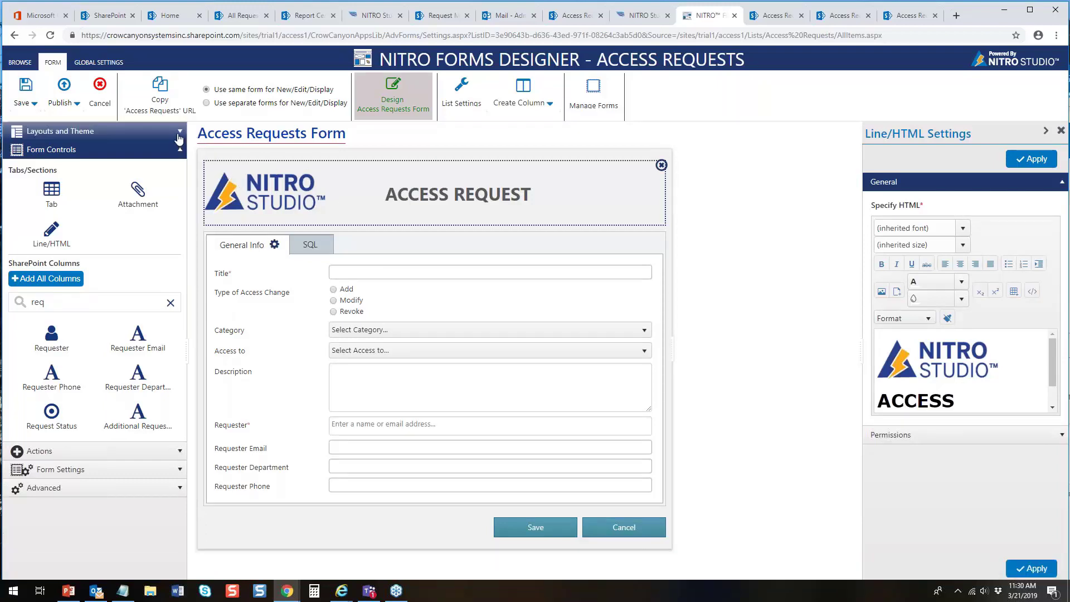
# - Group the form's columns as sections with the Line section display and publish the form
pyautogui.click(179, 134)
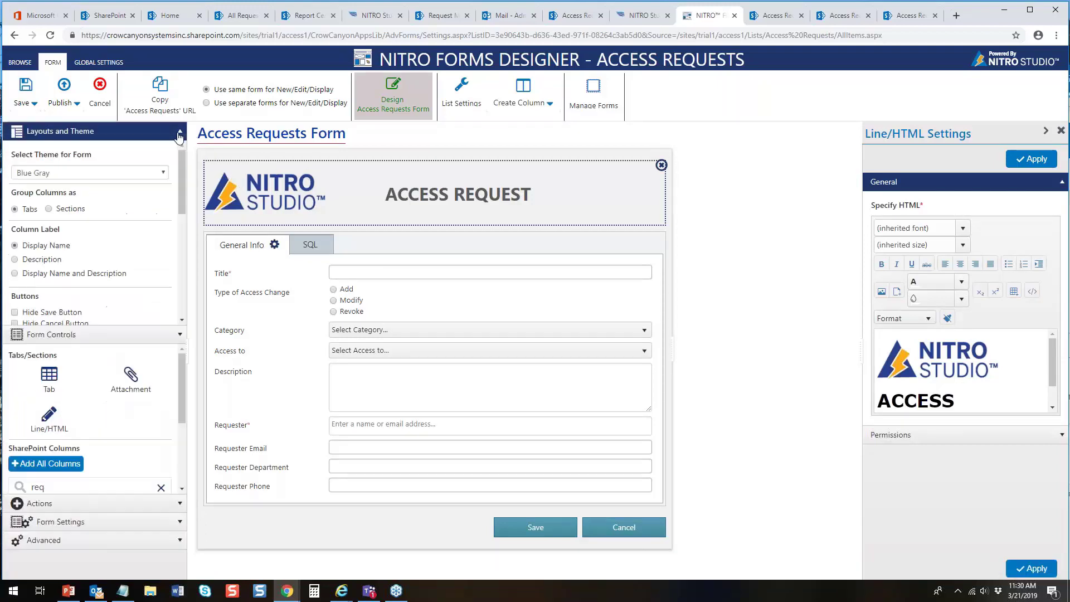
pyautogui.click(49, 210)
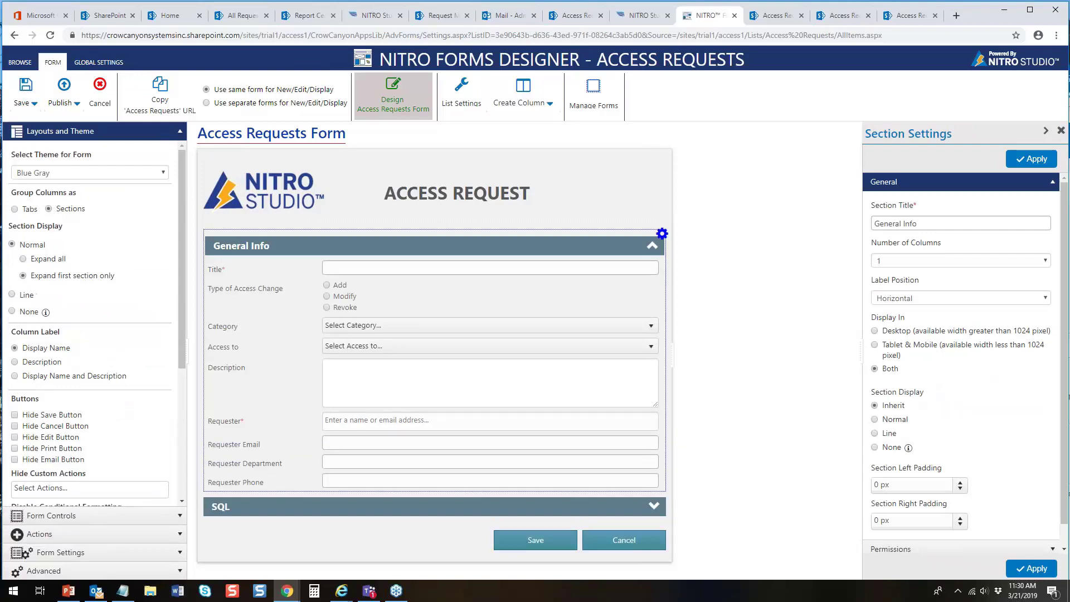
pyautogui.click(12, 294)
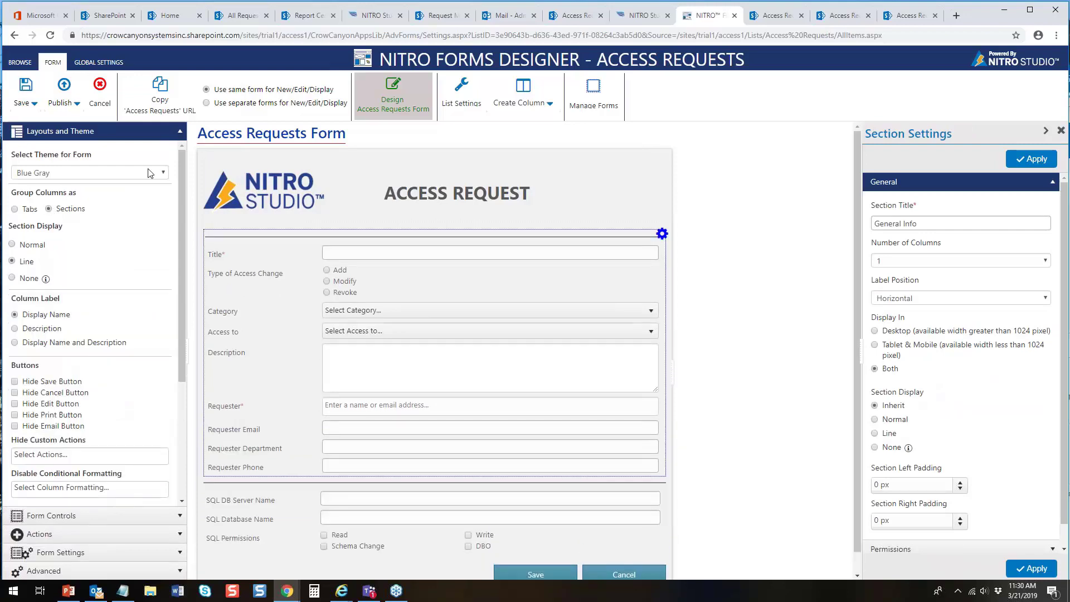
pyautogui.click(65, 89)
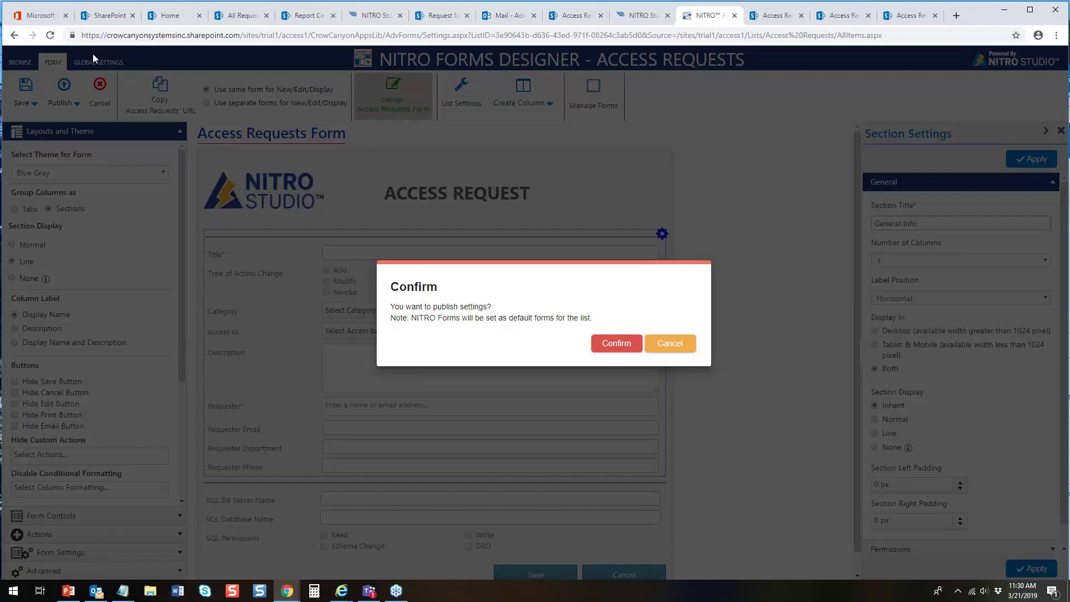
pyautogui.click(625, 344)
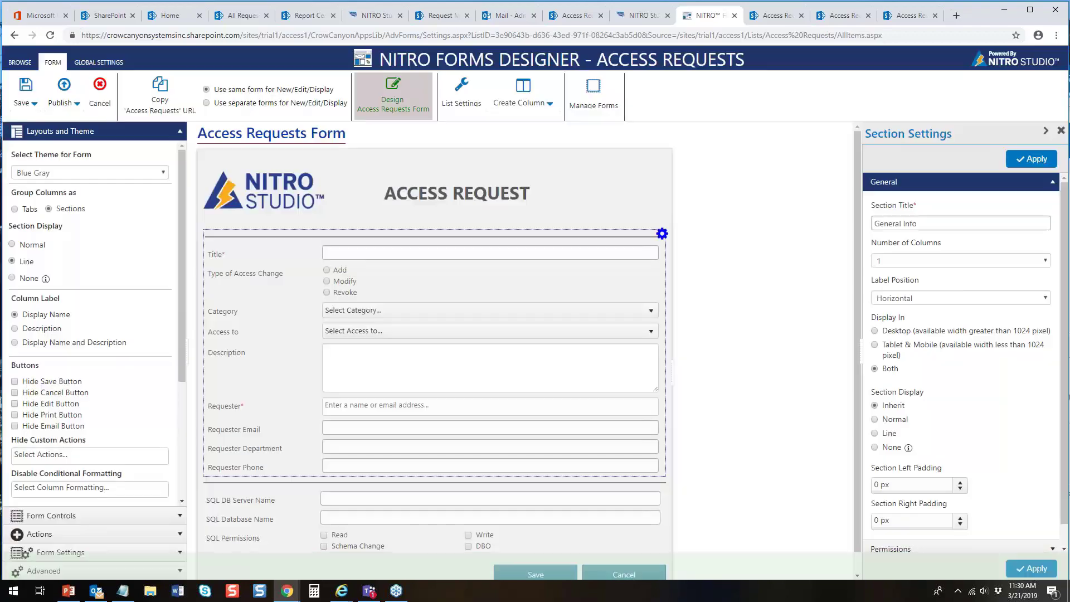
# - In a new Access Requests item, set Category to Database and Access to to SQL, check the SQL section, and close it without saving
pyautogui.click(576, 17)
pyautogui.click(161, 163)
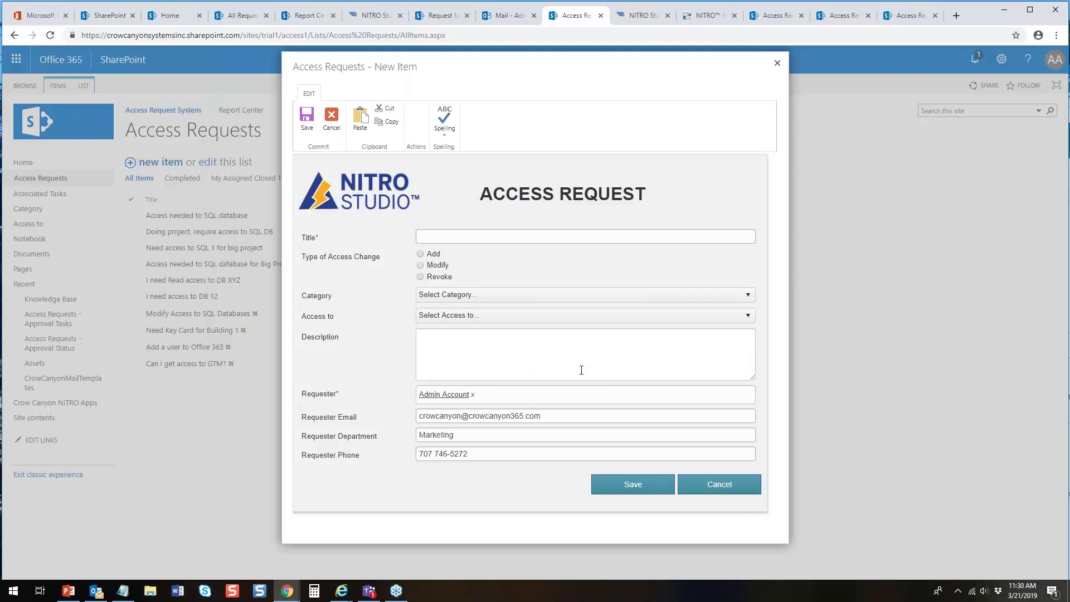
pyautogui.click(446, 295)
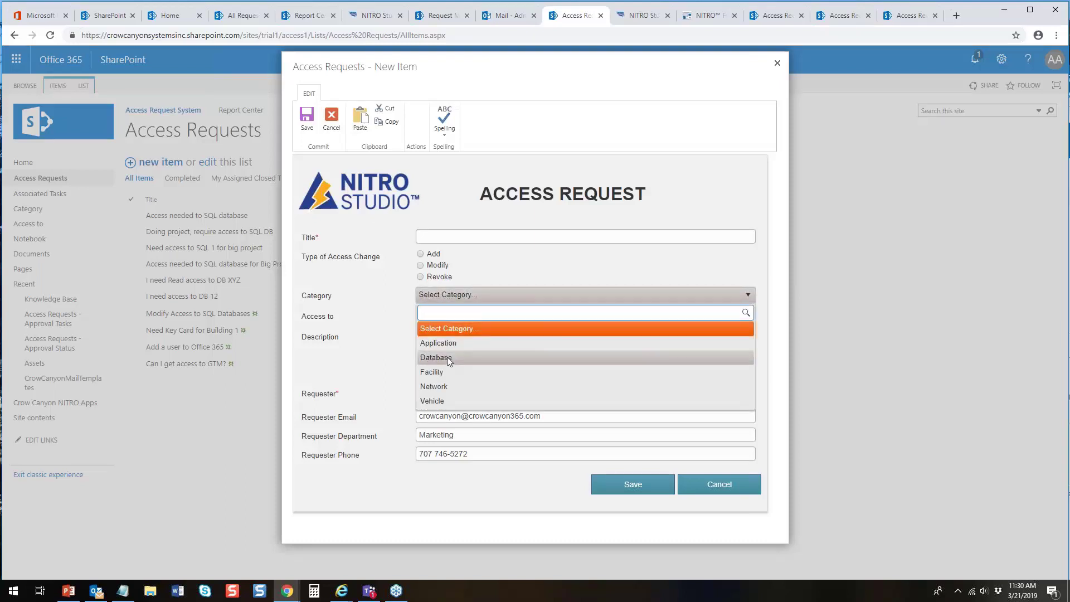
pyautogui.click(449, 358)
pyautogui.click(449, 314)
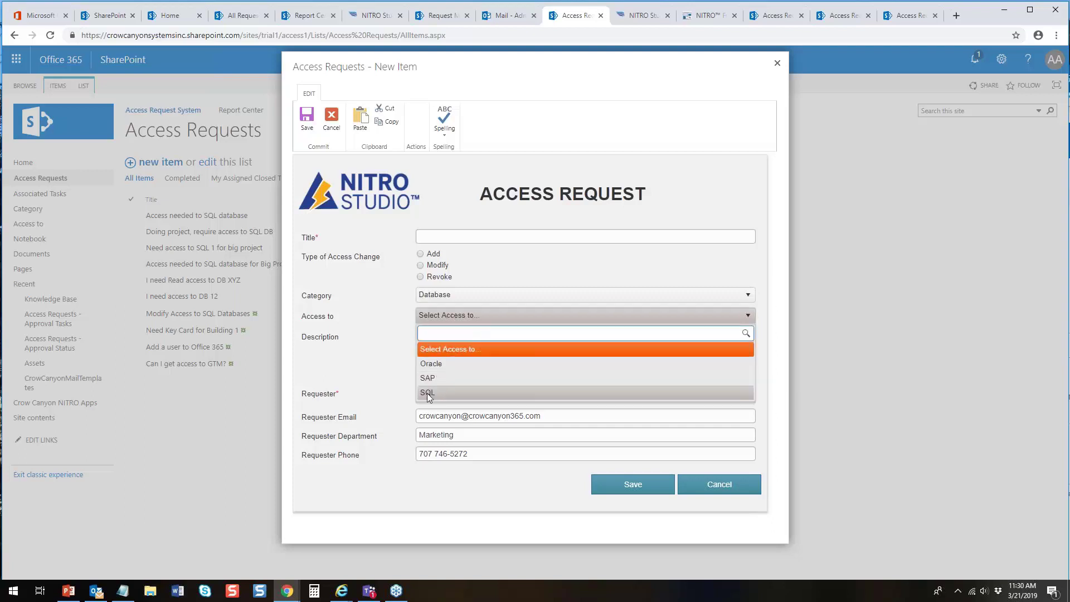
pyautogui.click(428, 392)
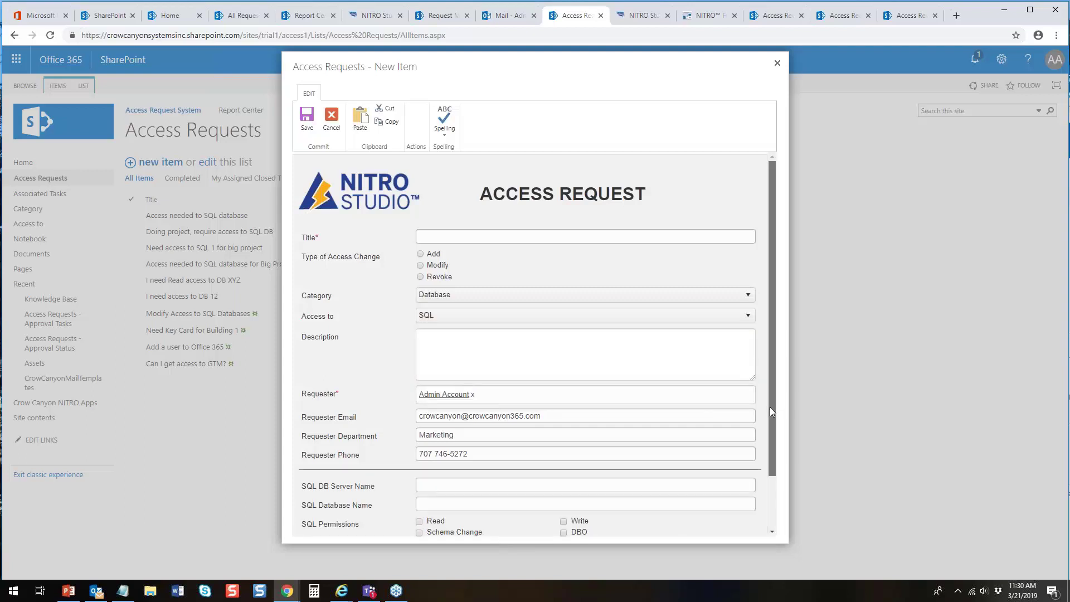
pyautogui.scroll(-3, 757, 440)
pyautogui.scroll(3, 751, 470)
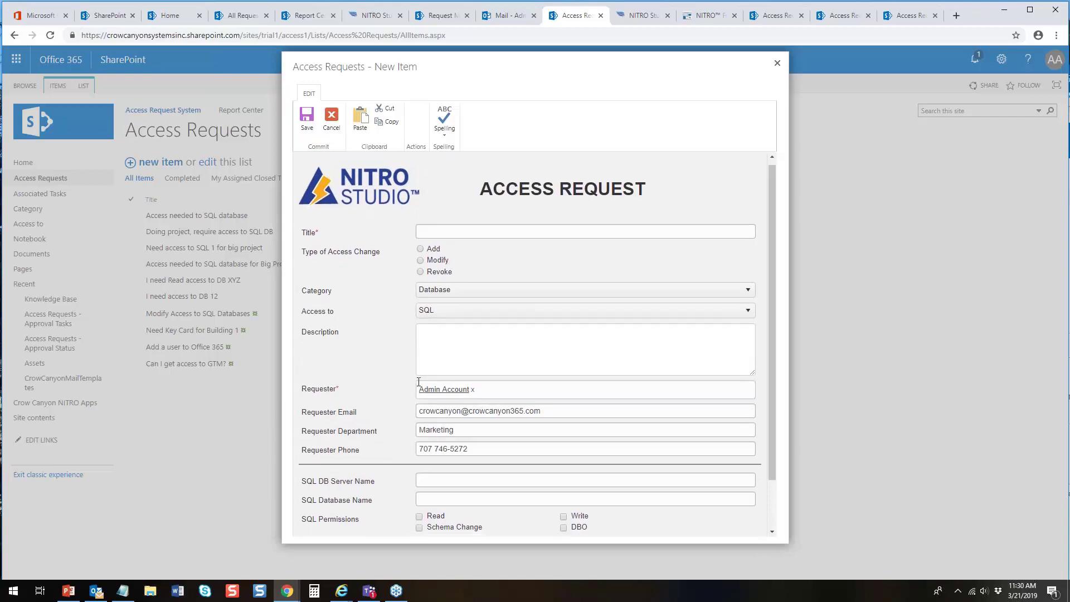
pyautogui.click(776, 63)
# - Return to the NITRO Forms designer, group the columns as tabs, and add a new tab between General Info and SQL
pyautogui.click(707, 16)
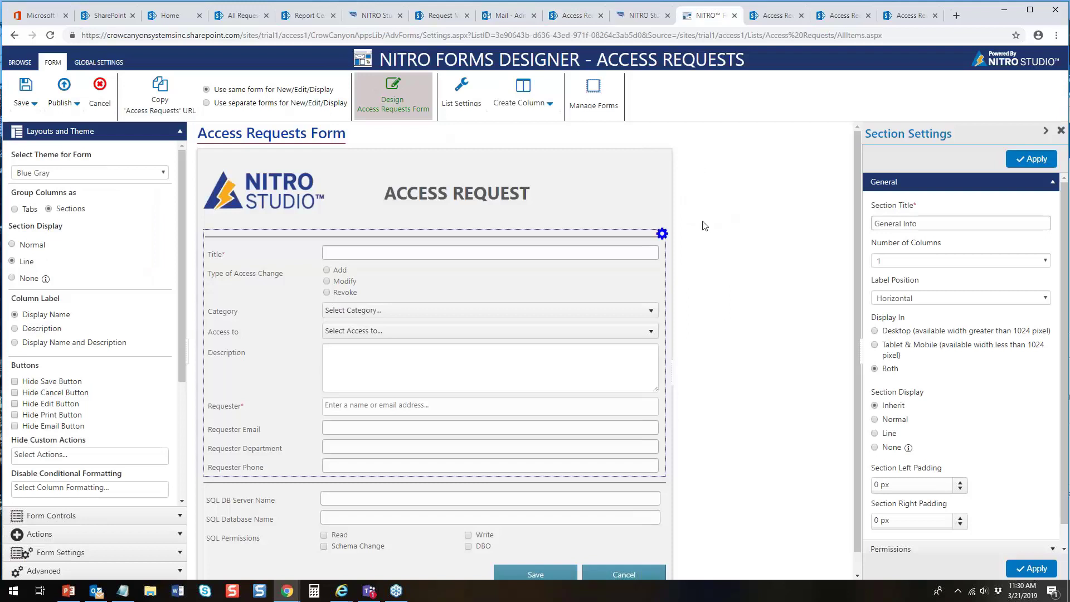
pyautogui.click(14, 208)
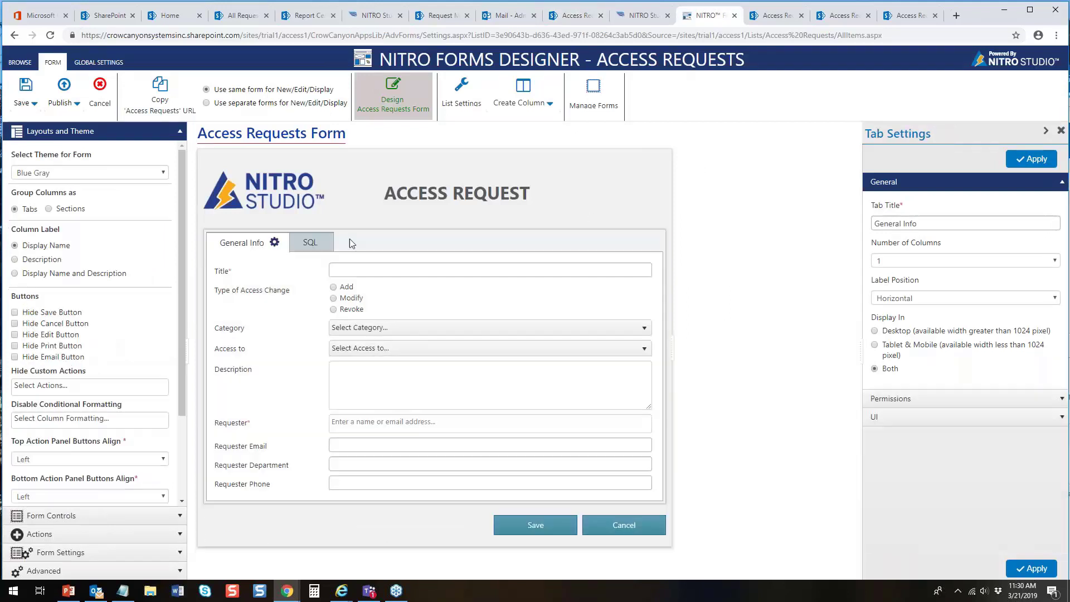
pyautogui.click(180, 133)
pyautogui.click(179, 149)
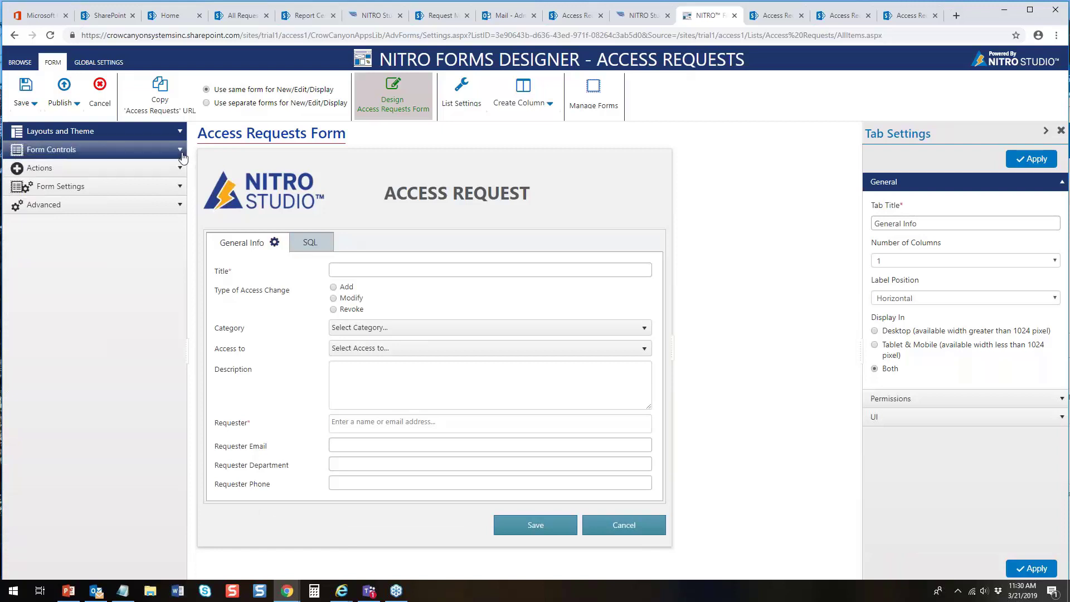
pyautogui.moveTo(403, 249); pyautogui.dragTo(306, 246)
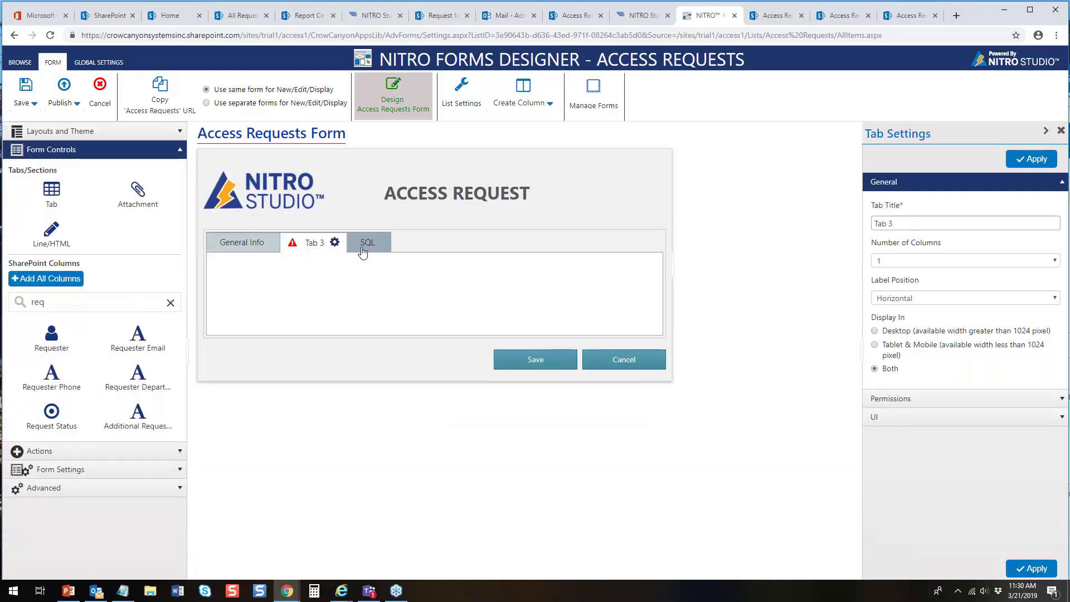
# - Title the new tab Requester, set its number of columns to 2, and apply the tab settings
pyautogui.moveTo(937, 227); pyautogui.dragTo(788, 233)
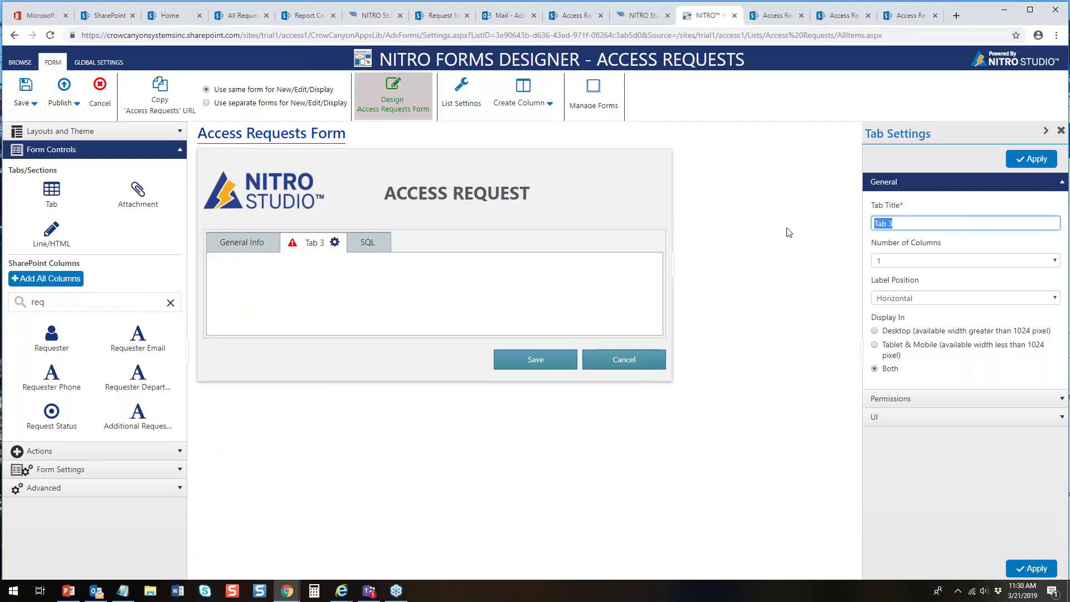
pyautogui.write('Requester')
pyautogui.click(926, 263)
pyautogui.click(895, 285)
pyautogui.click(1031, 158)
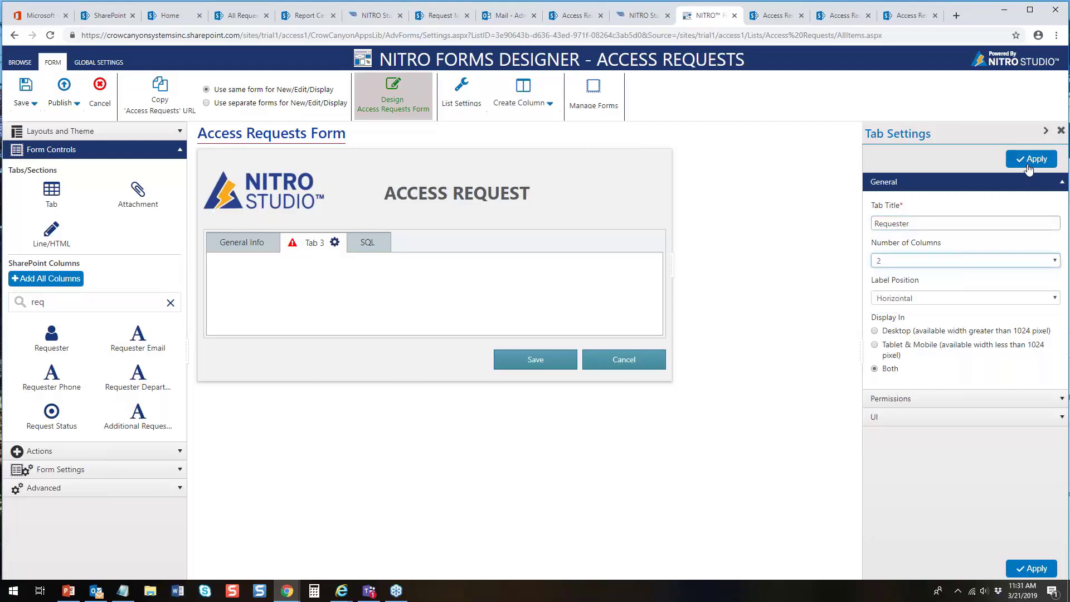
# - Add Requester and Requester Email to the Requester tab's first row, with Requester Phone and Requester Department in the row below
pyautogui.moveTo(51, 337); pyautogui.dragTo(254, 283)
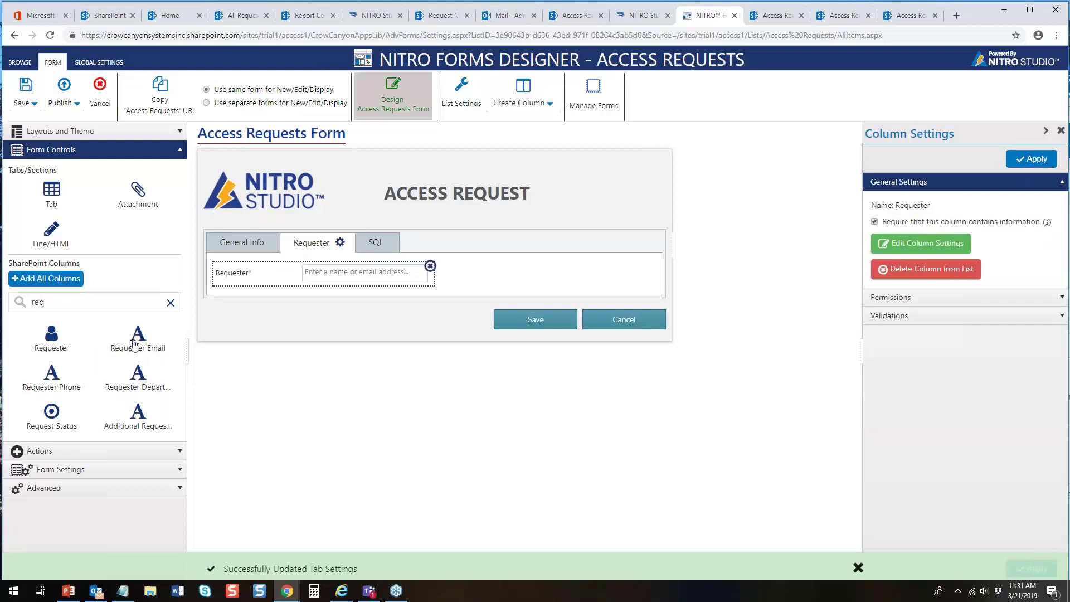
pyautogui.moveTo(134, 339); pyautogui.dragTo(430, 274)
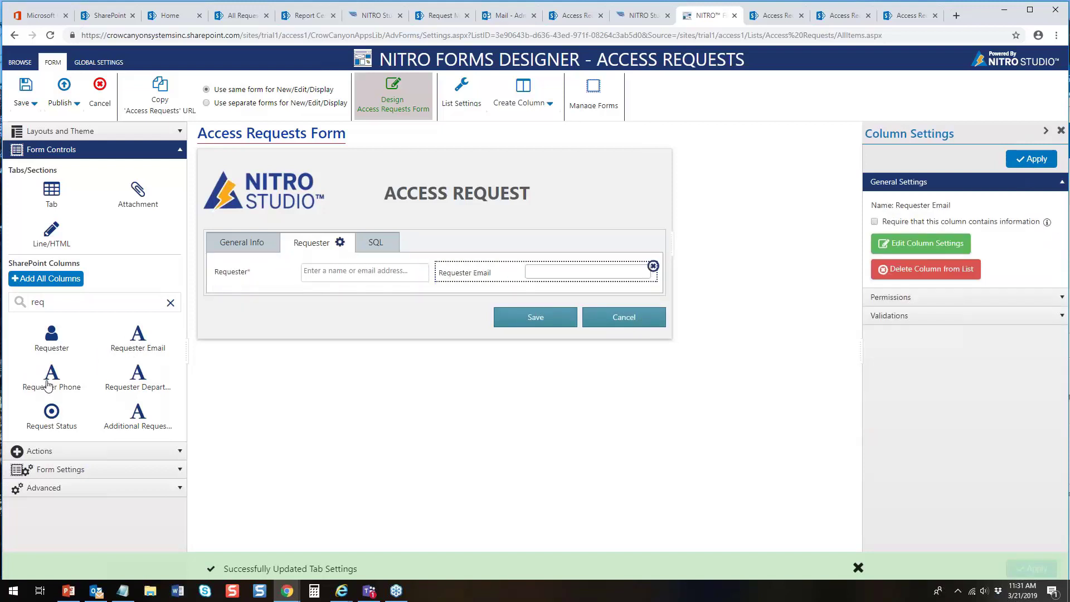
pyautogui.moveTo(45, 384); pyautogui.dragTo(247, 289)
pyautogui.moveTo(139, 379); pyautogui.dragTo(454, 309)
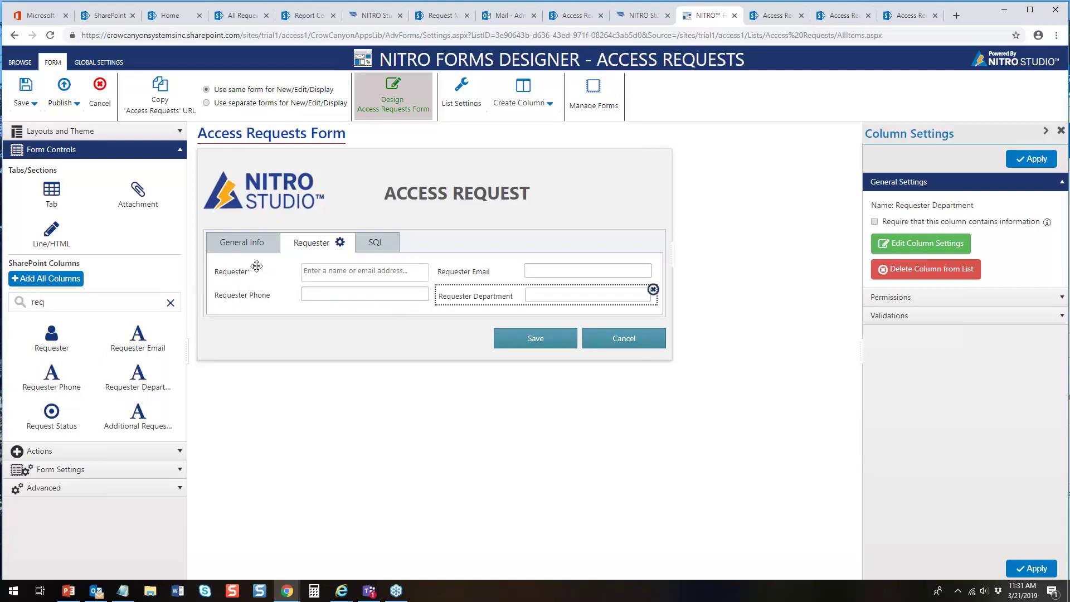
# - Remove the Requester, Requester Email, Requester Department and Requester Phone fields from the General Info tab
pyautogui.click(249, 243)
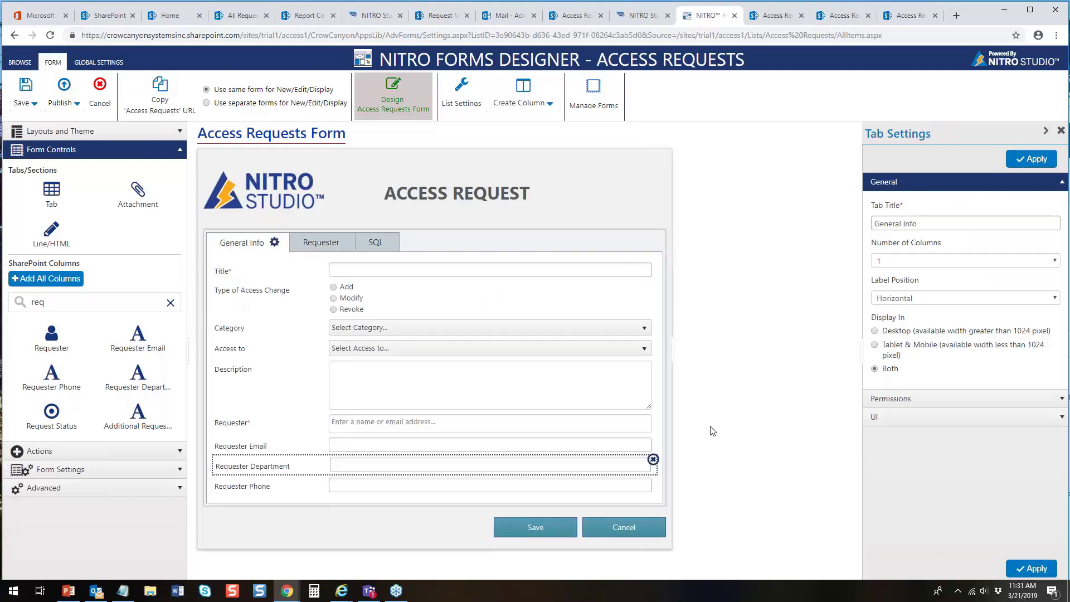
pyautogui.click(646, 428)
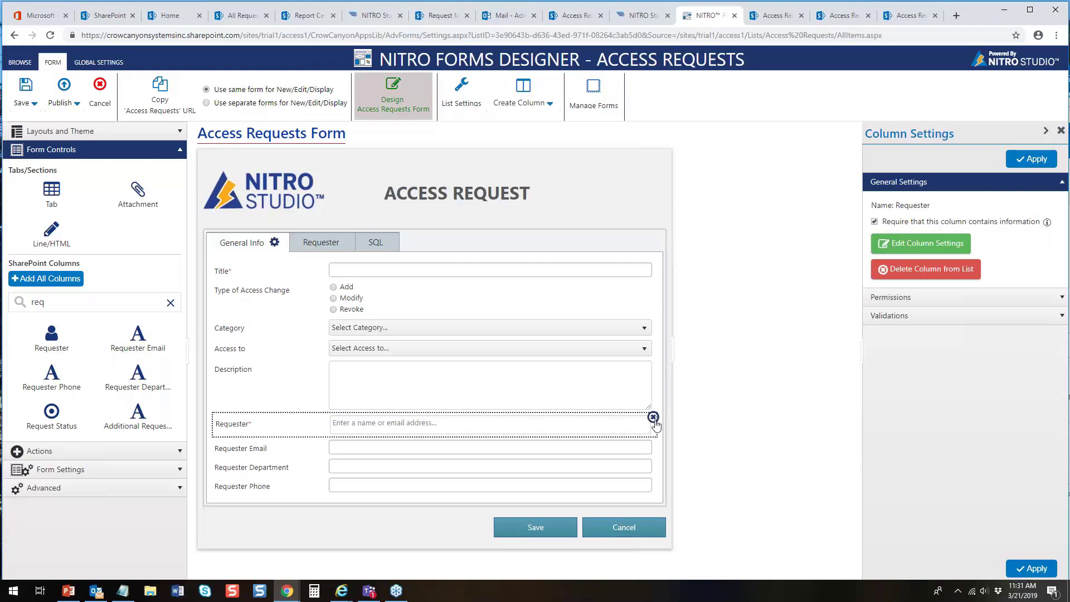
pyautogui.click(653, 417)
pyautogui.click(648, 425)
pyautogui.click(653, 417)
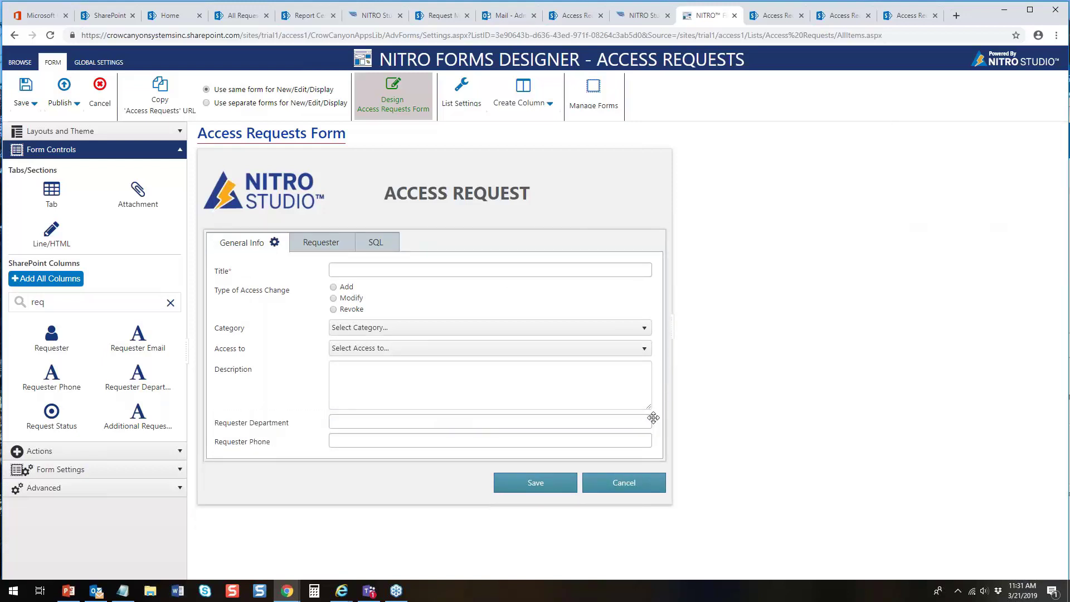
pyautogui.click(646, 425)
pyautogui.click(652, 417)
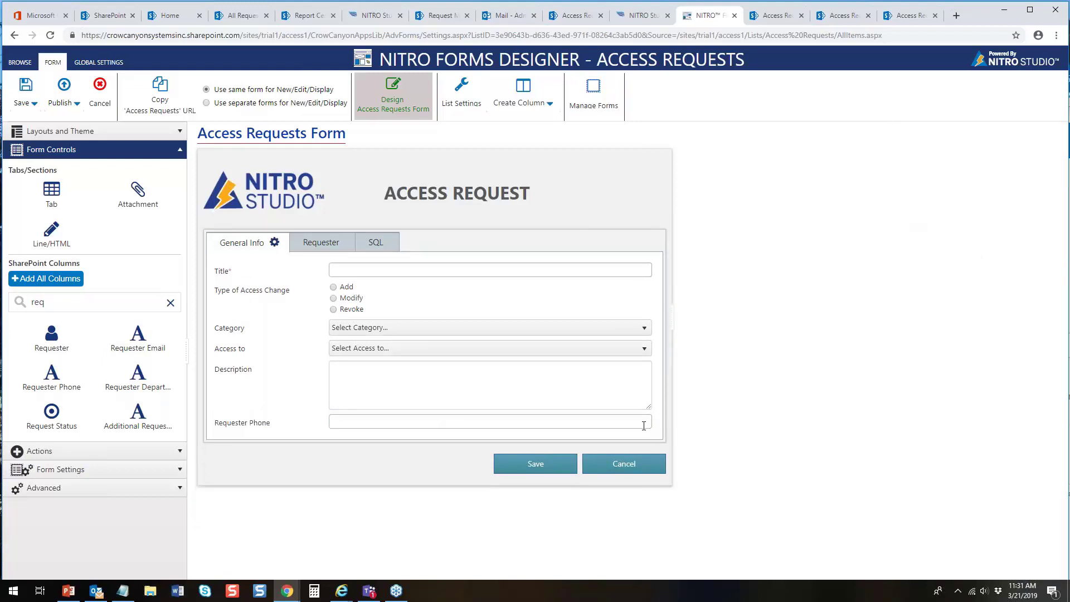
pyautogui.click(643, 426)
pyautogui.click(652, 418)
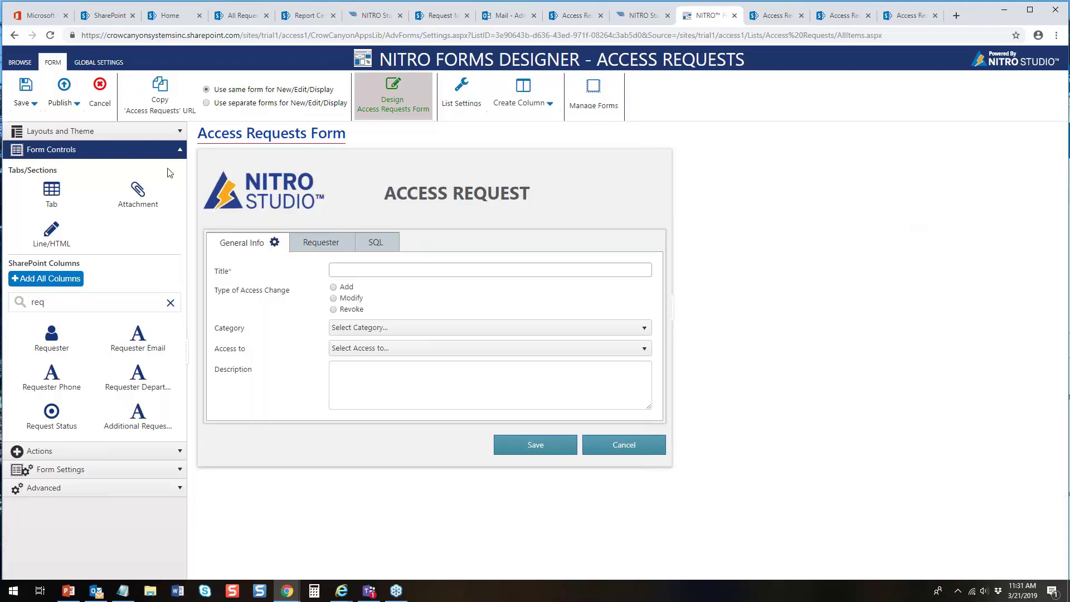
# - Switch the column grouping from tabs back to sections and publish the form
pyautogui.click(179, 132)
pyautogui.click(49, 209)
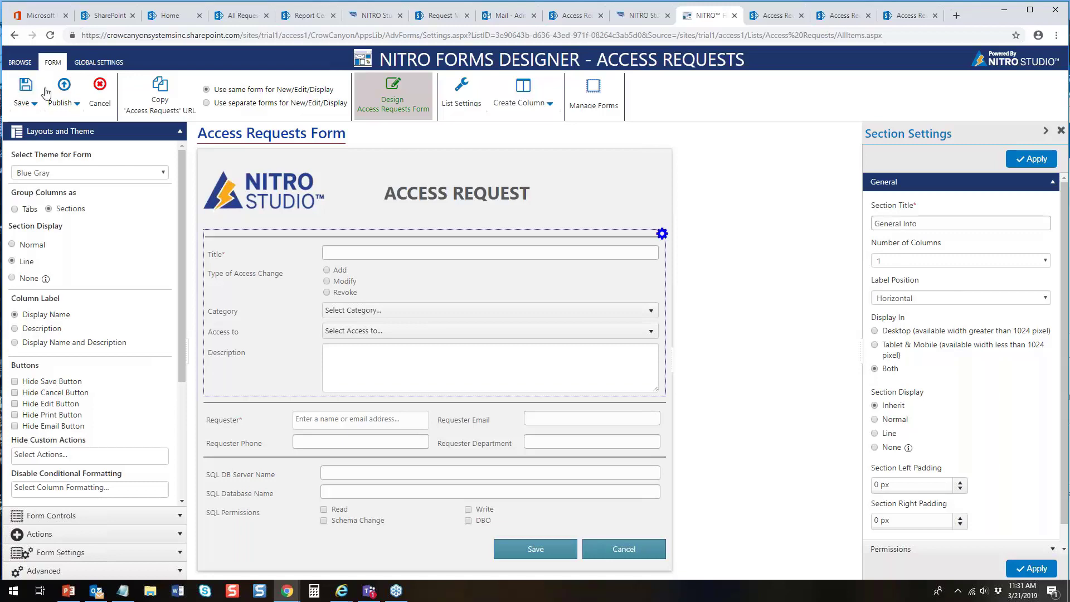
pyautogui.click(63, 91)
pyautogui.click(618, 344)
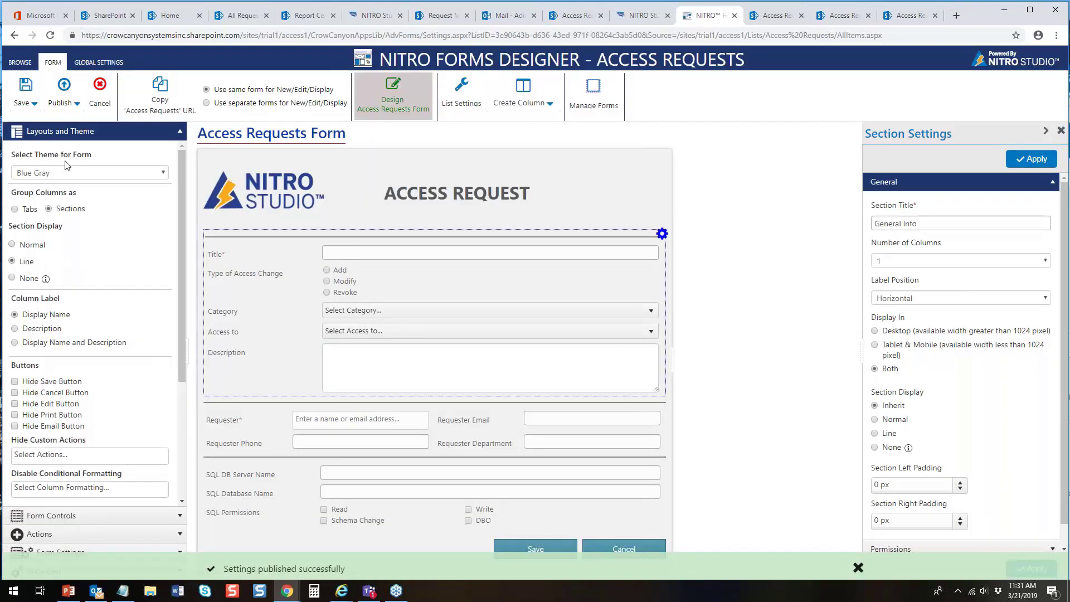
# - Set the form's theme to Amber
pyautogui.click(51, 177)
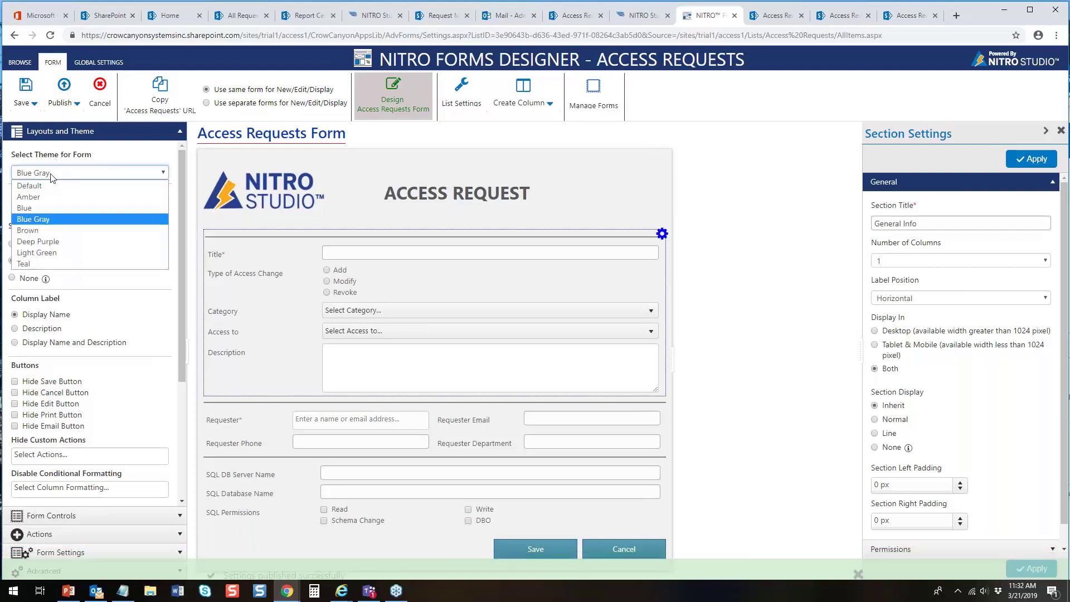
pyautogui.click(48, 202)
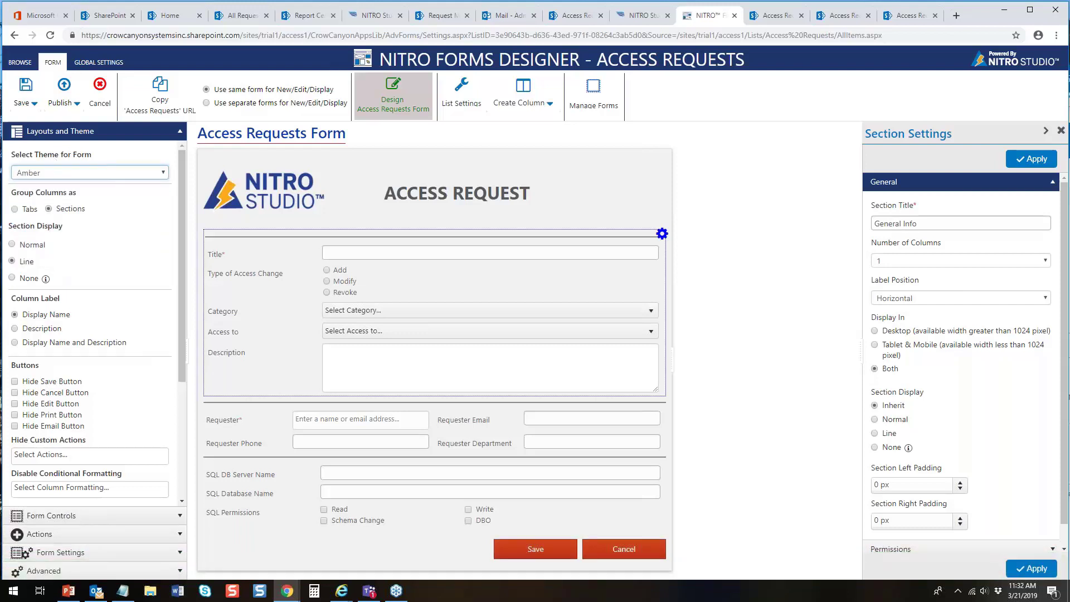
pyautogui.click(51, 173)
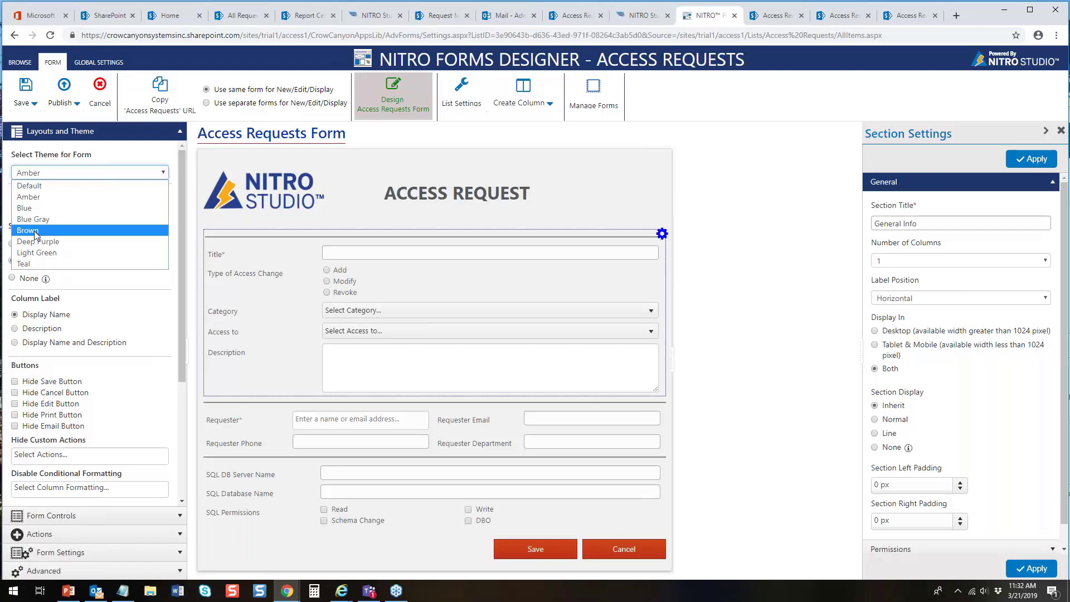
pyautogui.press('Escape')
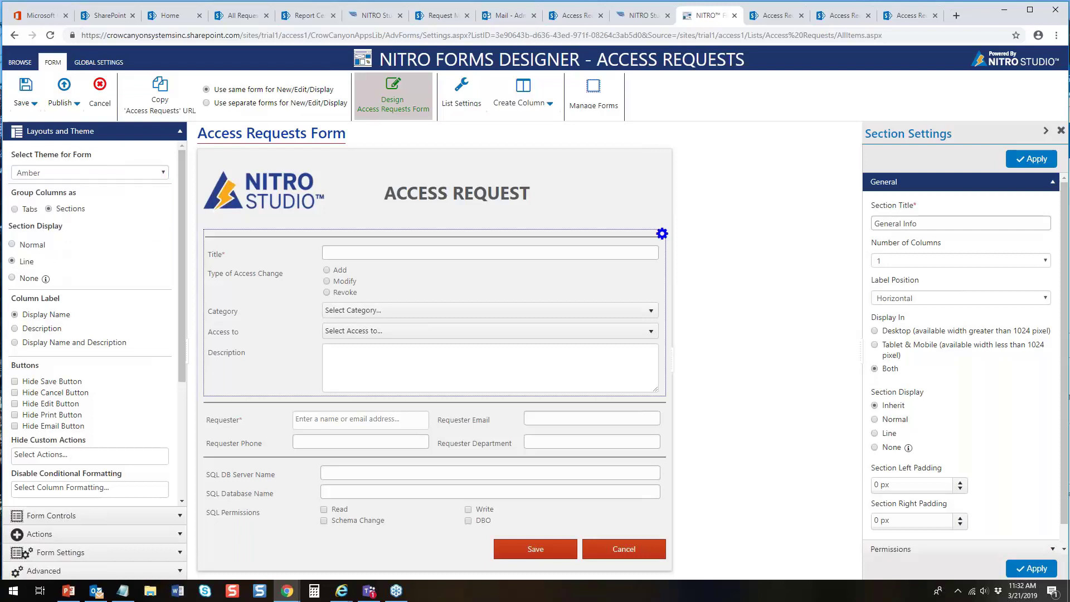
# - Group the form's columns as tabs and try the Light Green theme before setting the theme to Blue Gray
pyautogui.click(15, 209)
pyautogui.click(95, 177)
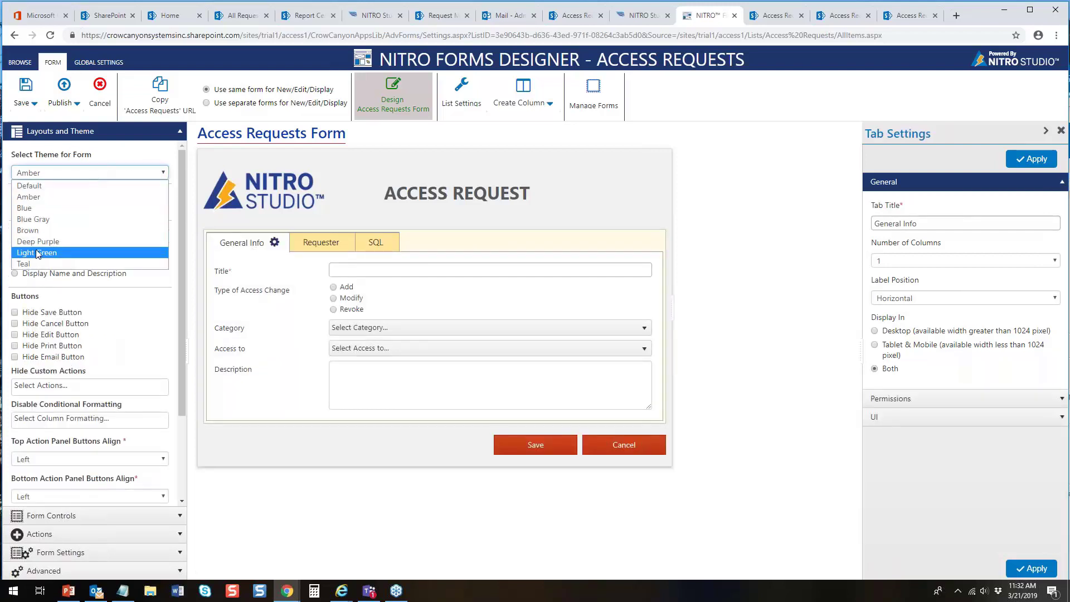
pyautogui.click(37, 254)
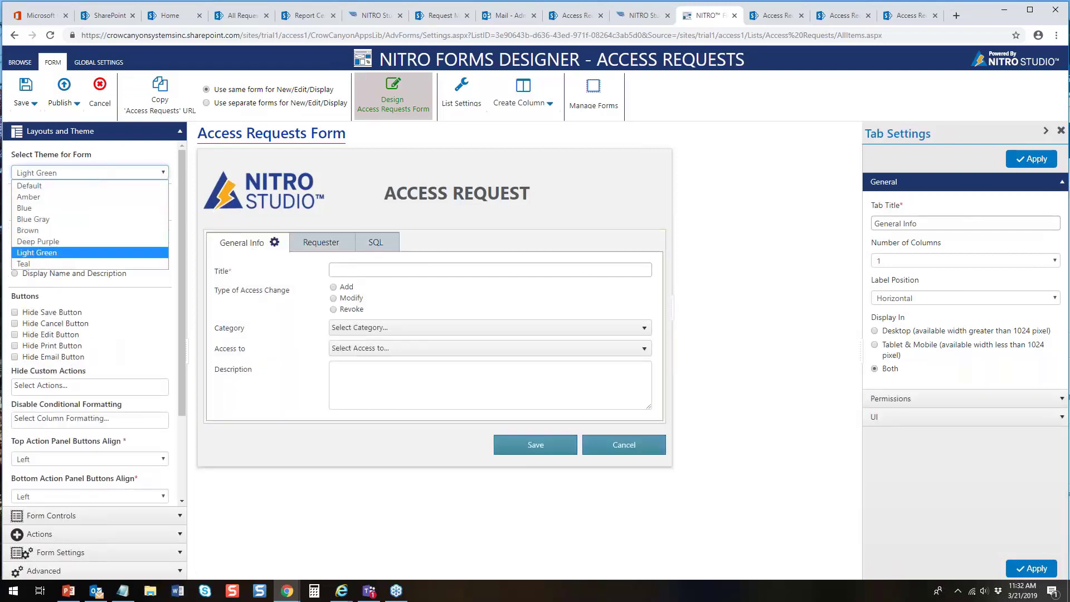
pyautogui.click(74, 174)
pyautogui.click(134, 160)
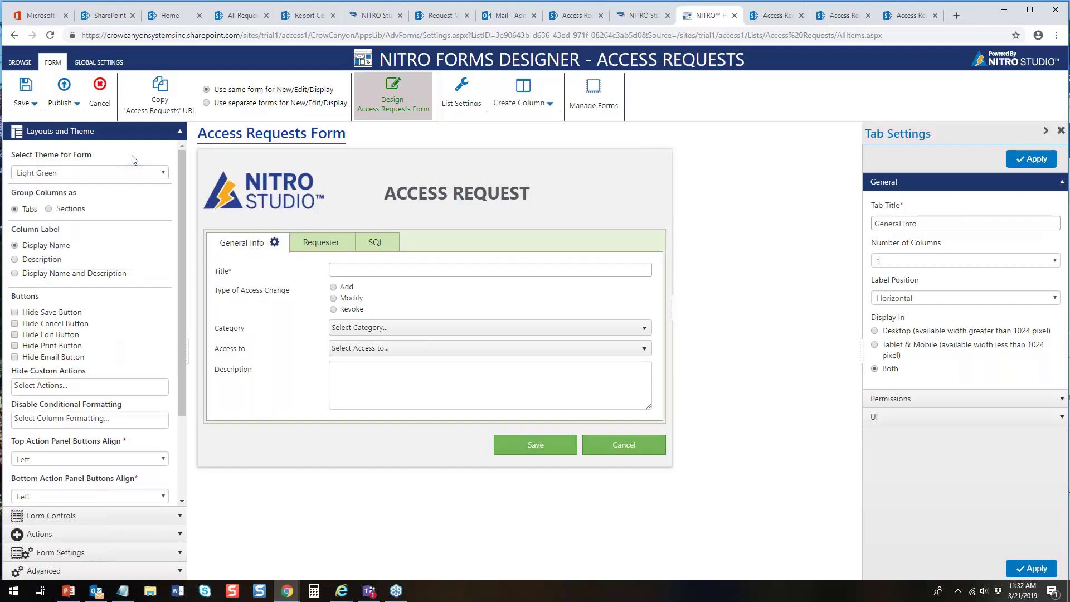
pyautogui.click(81, 180)
pyautogui.click(46, 222)
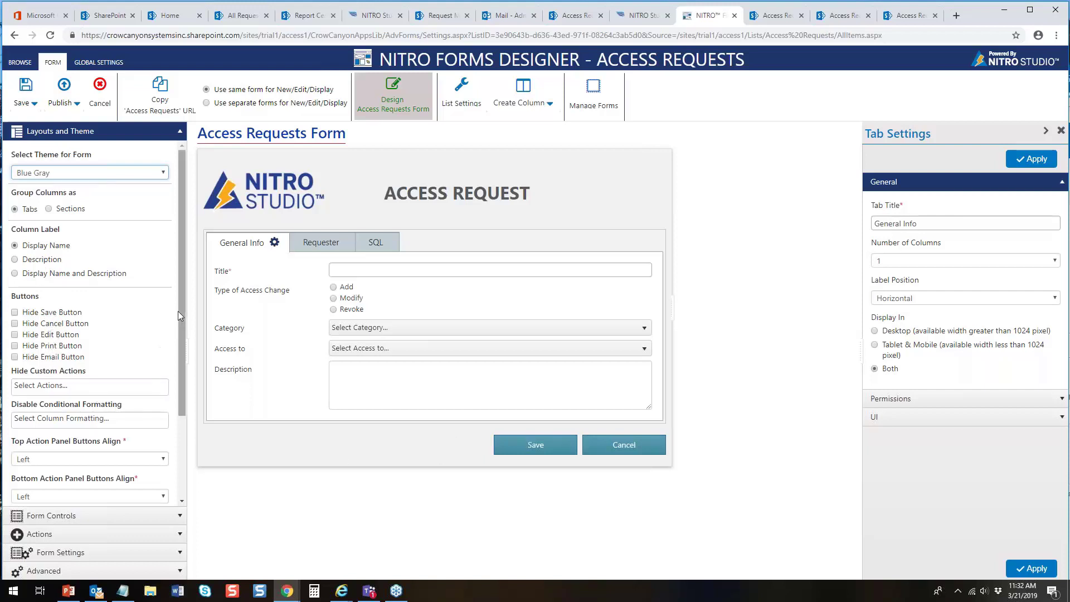
# - Add an Attachment section beneath the form's tabs, then delete it
pyautogui.moveTo(179, 311); pyautogui.dragTo(182, 422)
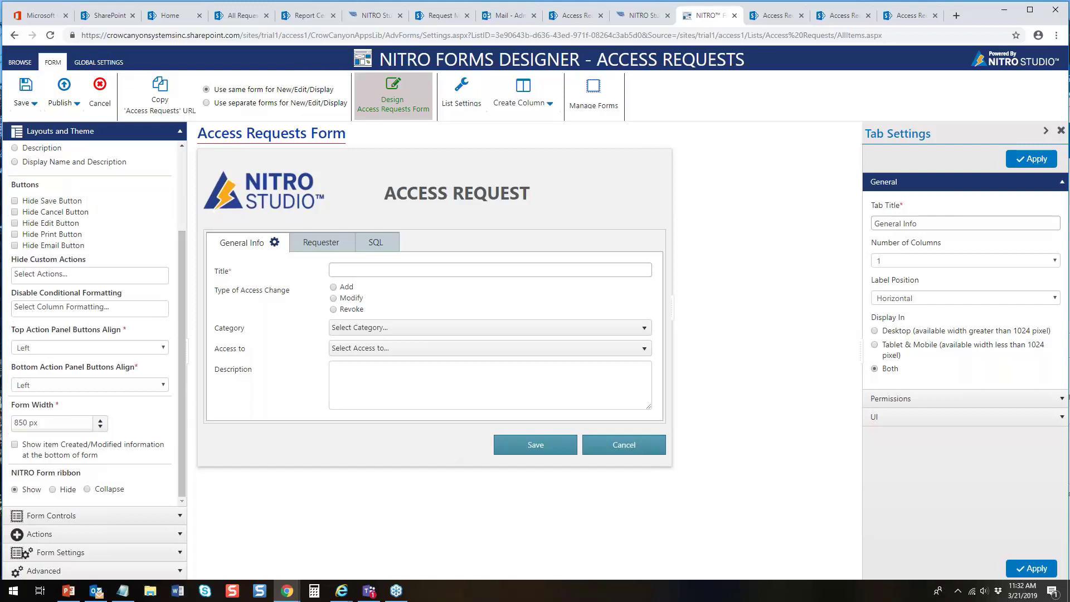
pyautogui.click(180, 132)
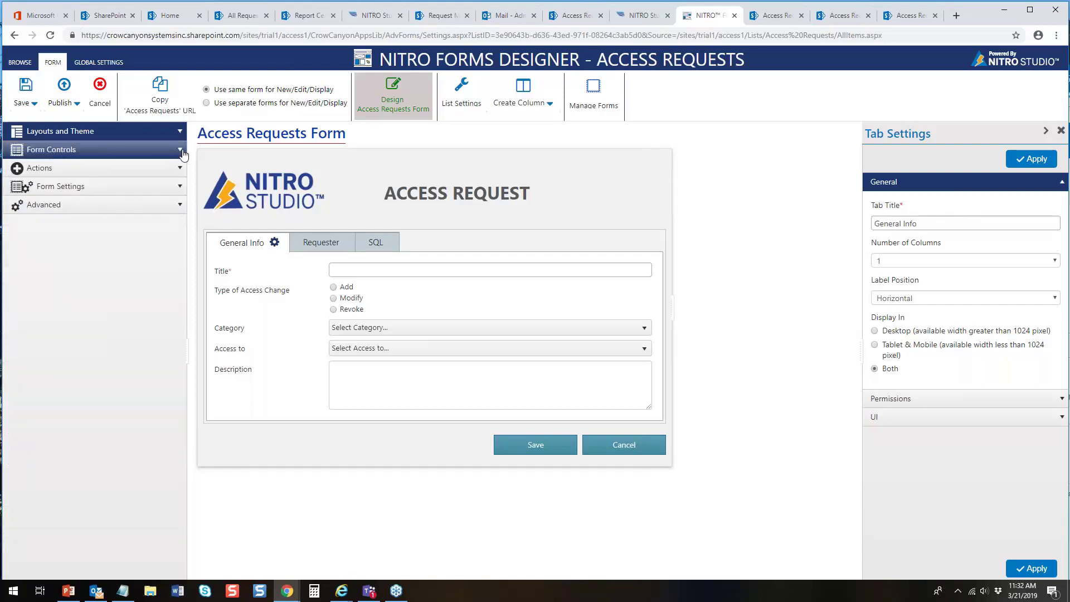
pyautogui.click(180, 149)
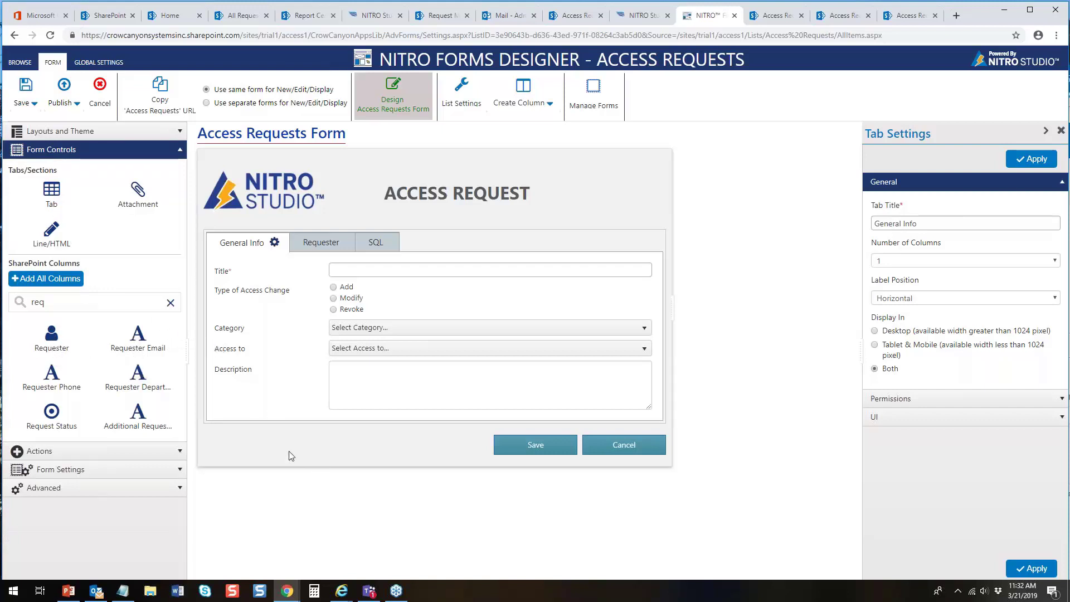
pyautogui.moveTo(141, 198); pyautogui.dragTo(392, 457)
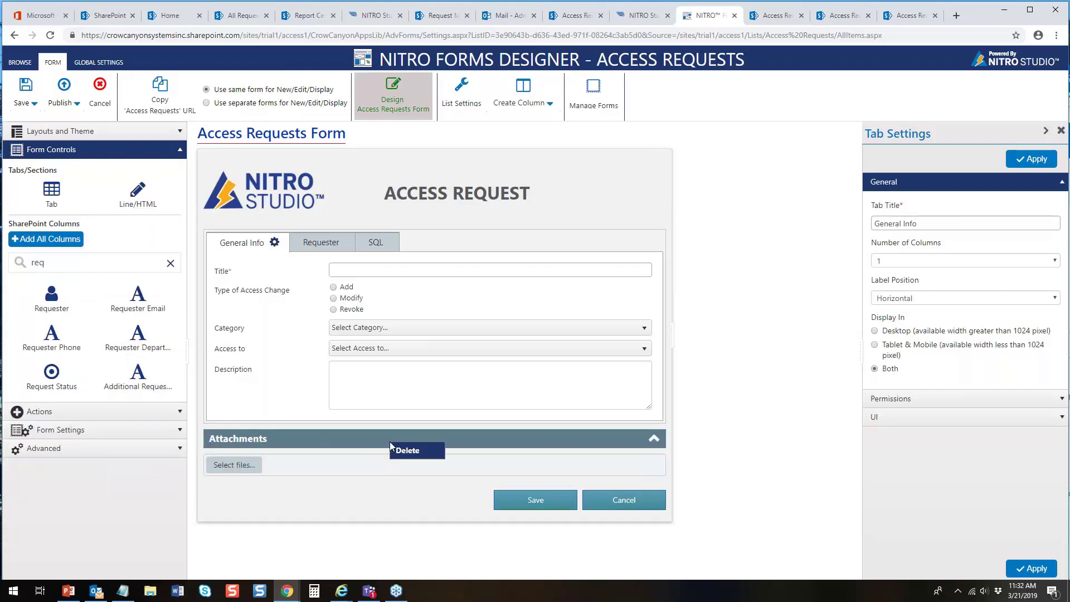
pyautogui.click(412, 453)
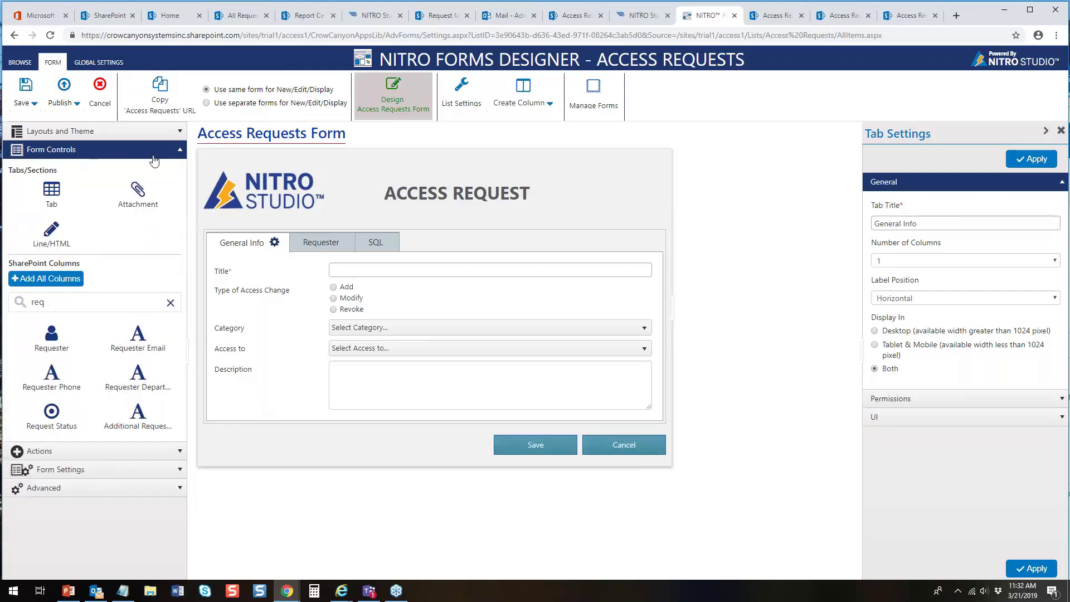
pyautogui.click(180, 154)
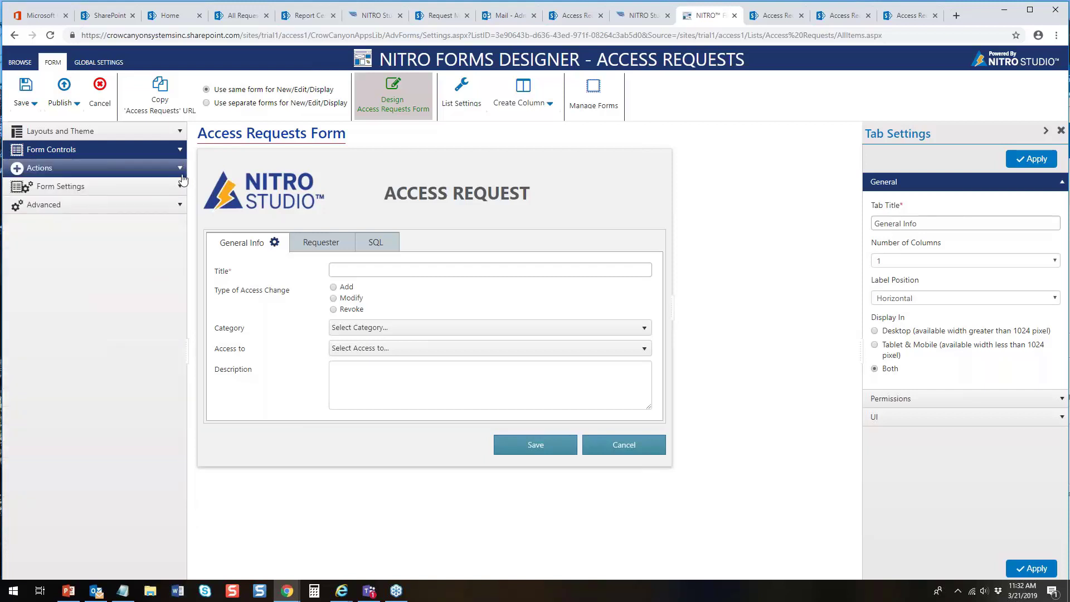
pyautogui.click(181, 169)
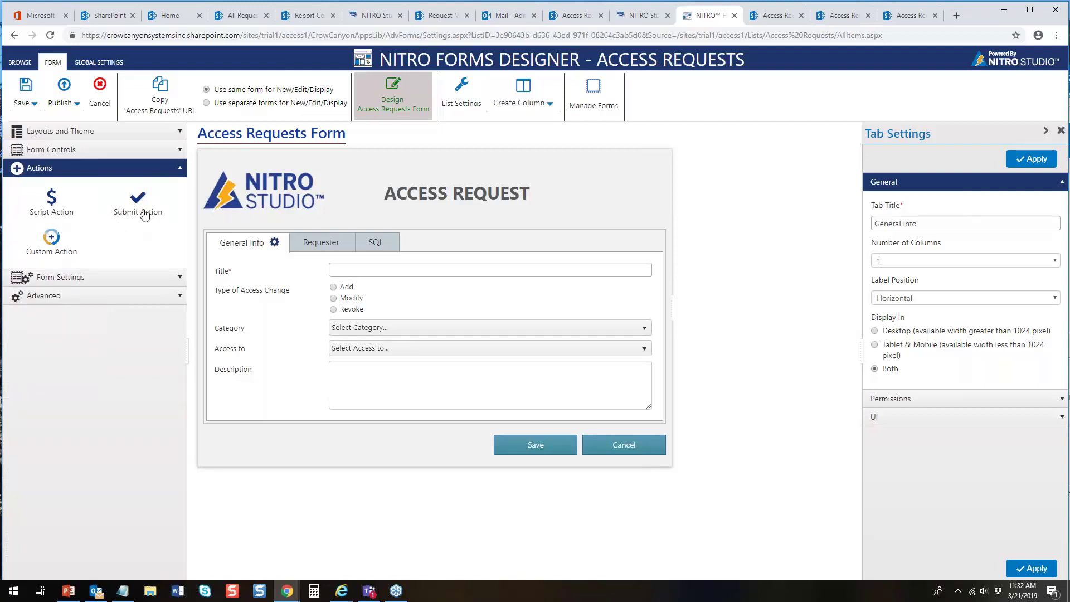
pyautogui.click(182, 174)
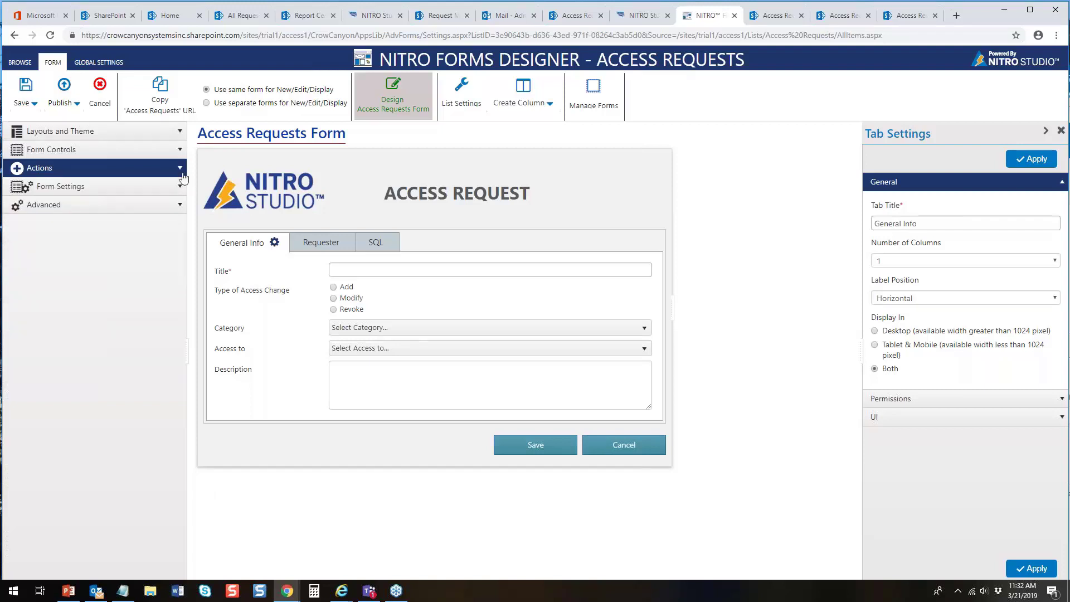
# - Try to specify the Signature column as a signature pad in the form's signature pad settings
pyautogui.click(176, 186)
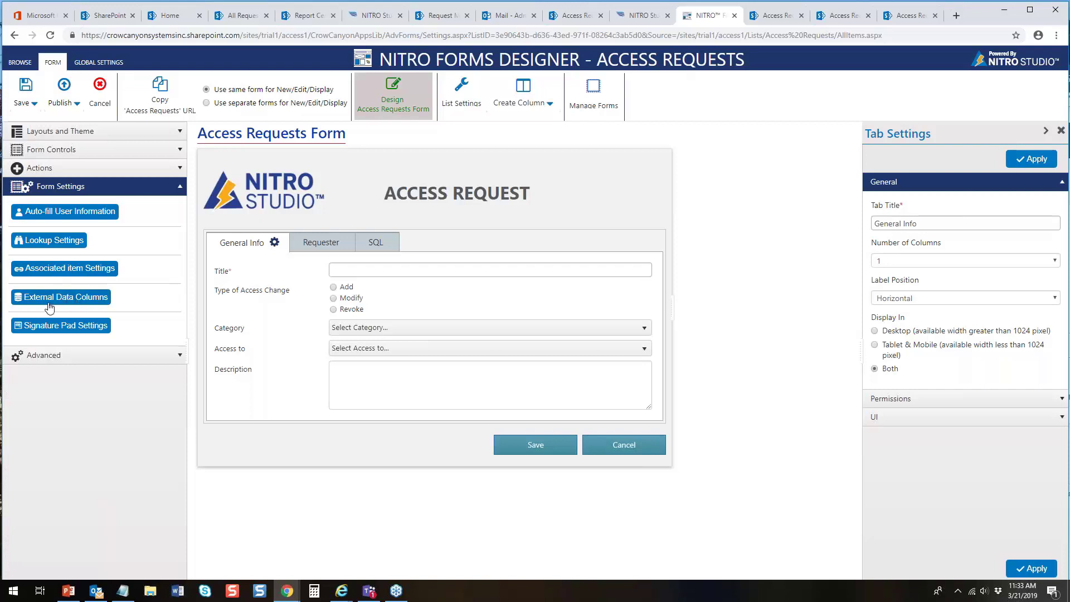
pyautogui.click(66, 327)
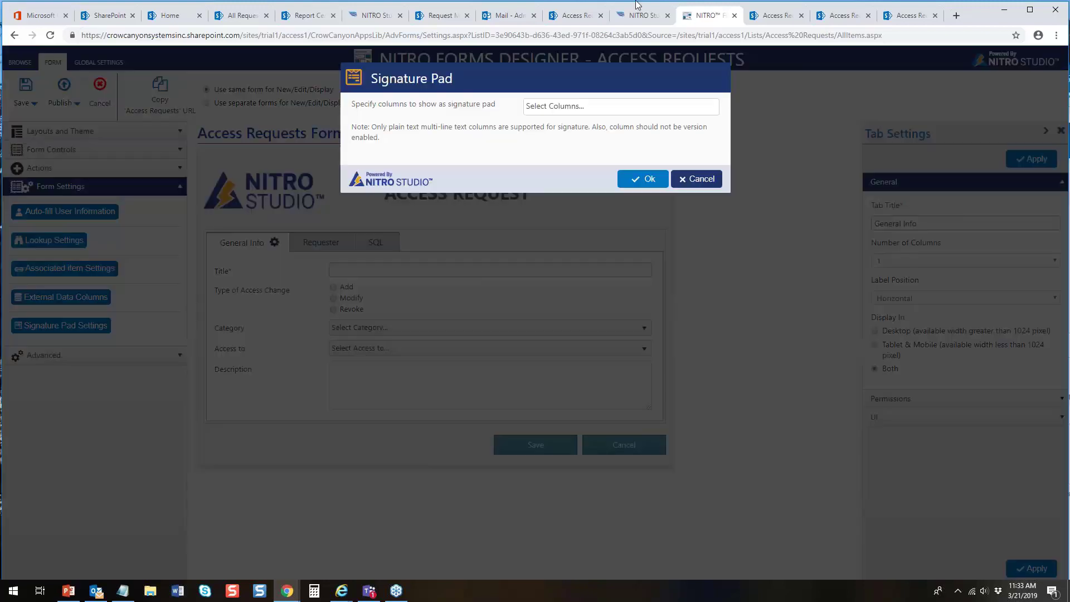
pyautogui.click(605, 104)
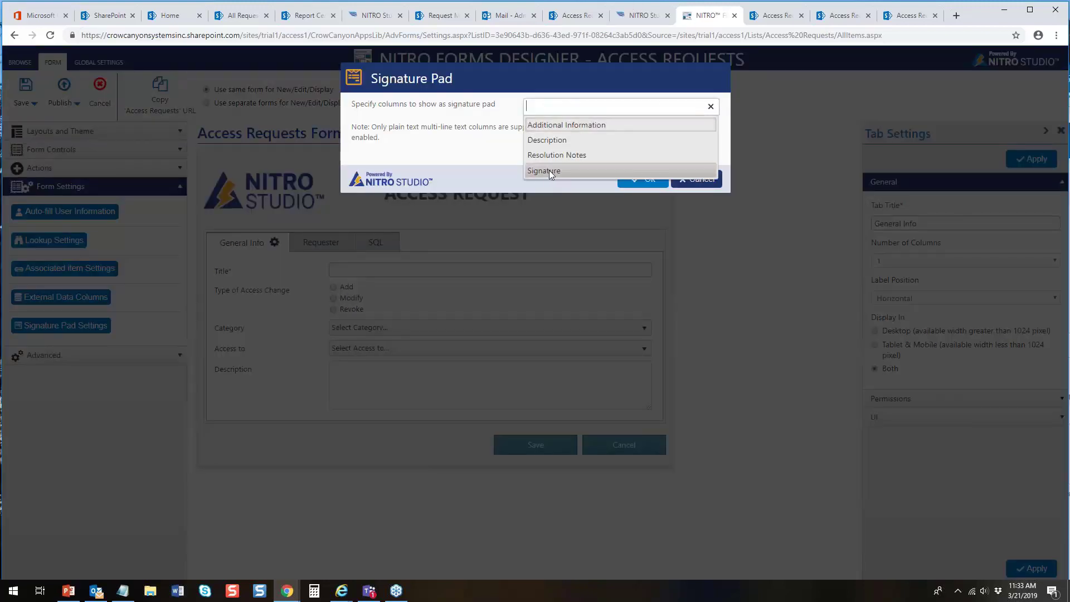
pyautogui.click(606, 173)
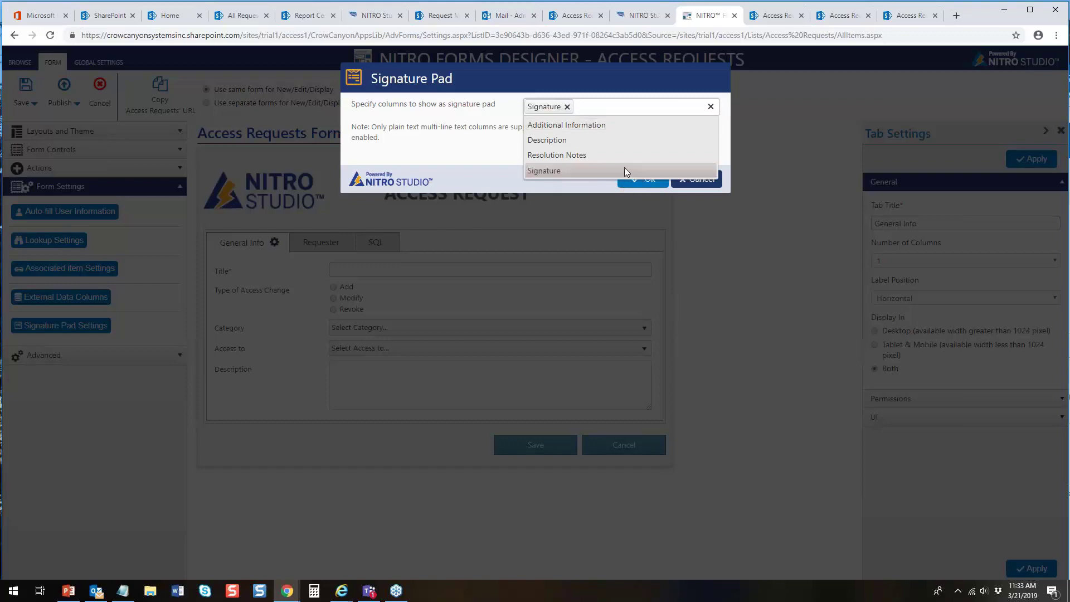
pyautogui.click(639, 181)
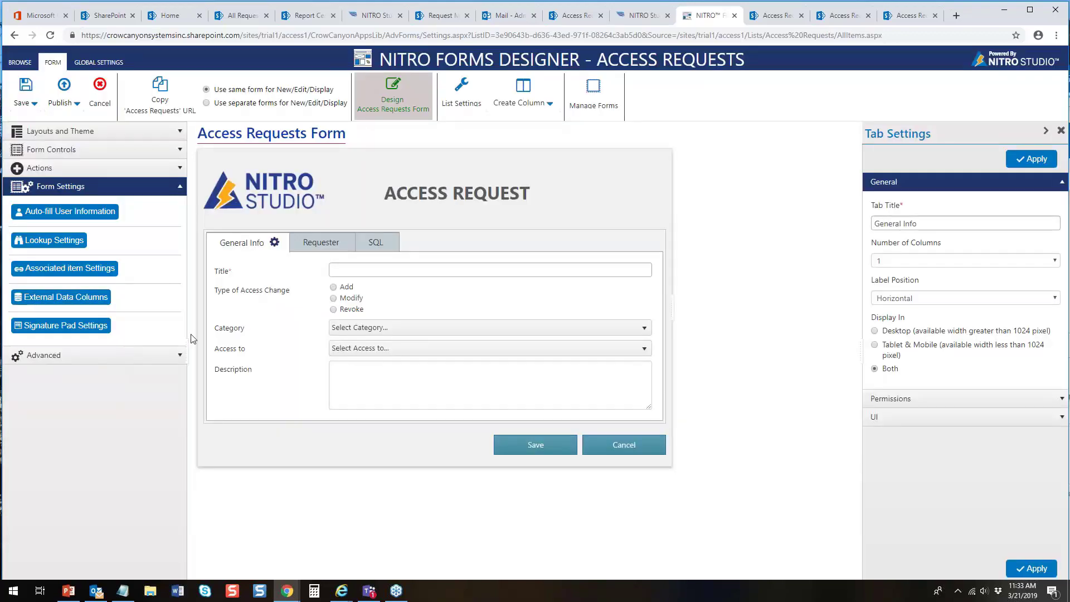
# - Find the Signature column among the SharePoint columns and add it below Description on the General Info tab
pyautogui.click(177, 154)
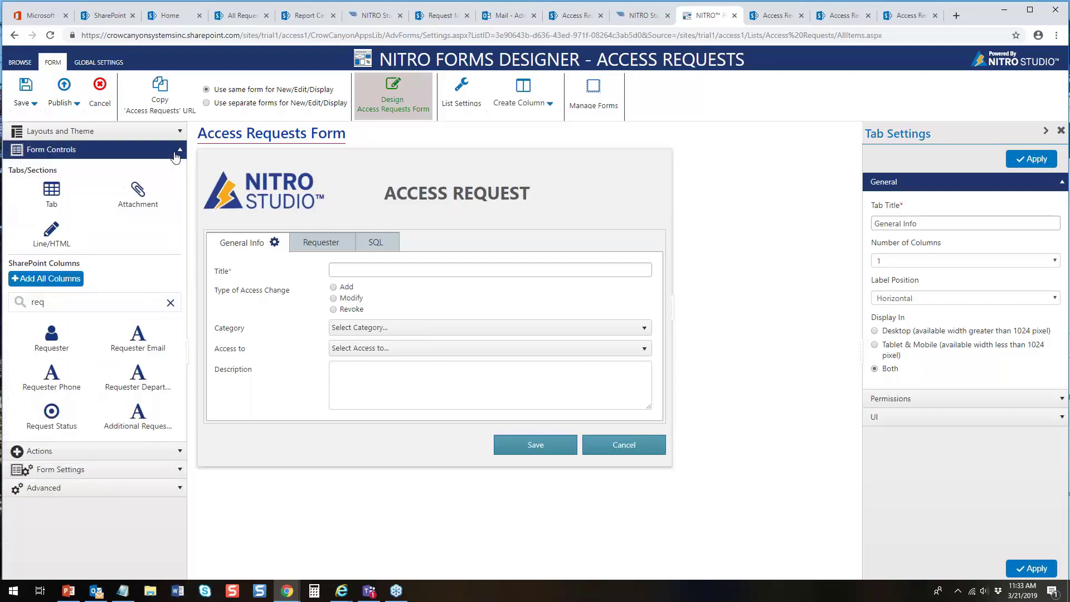
pyautogui.doubleClick(56, 303)
pyautogui.write('si')
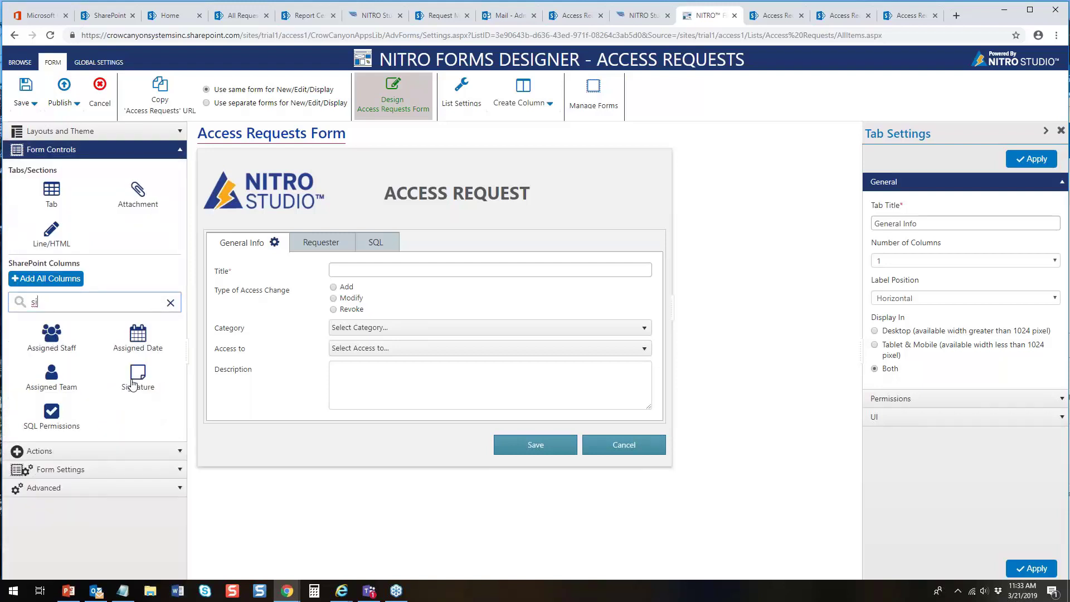
pyautogui.moveTo(138, 374); pyautogui.dragTo(301, 424)
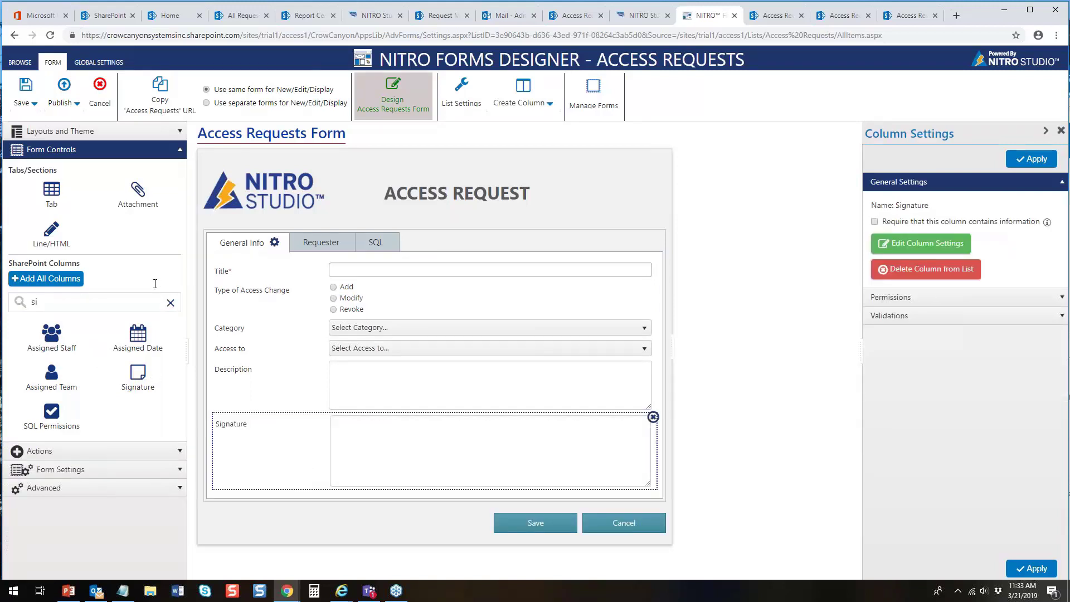
# - Specify the Signature column as a signature pad and publish the form
pyautogui.click(173, 469)
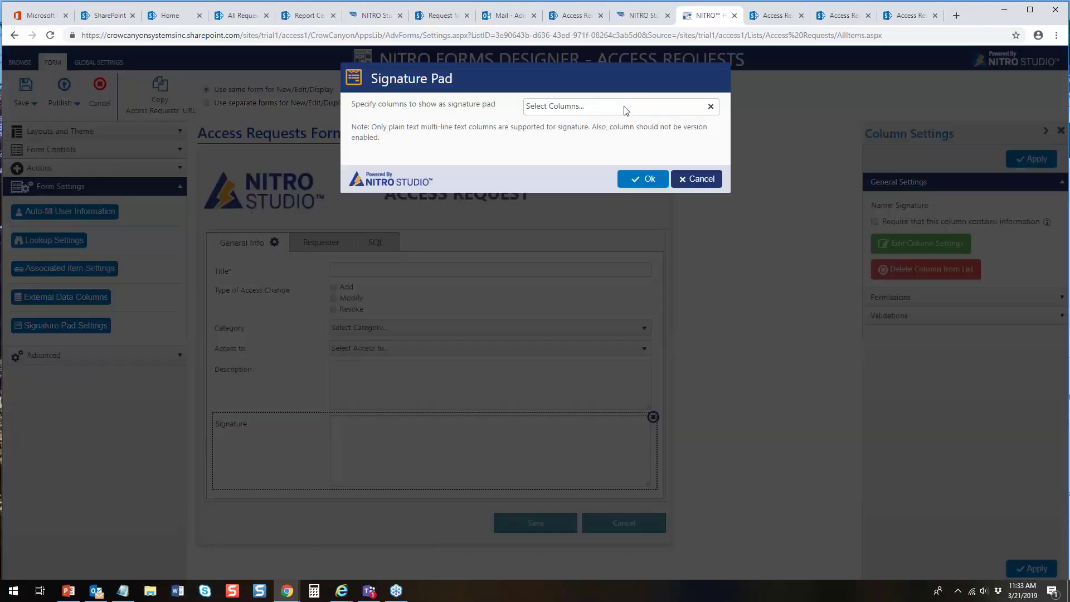
pyautogui.click(613, 107)
pyautogui.click(554, 171)
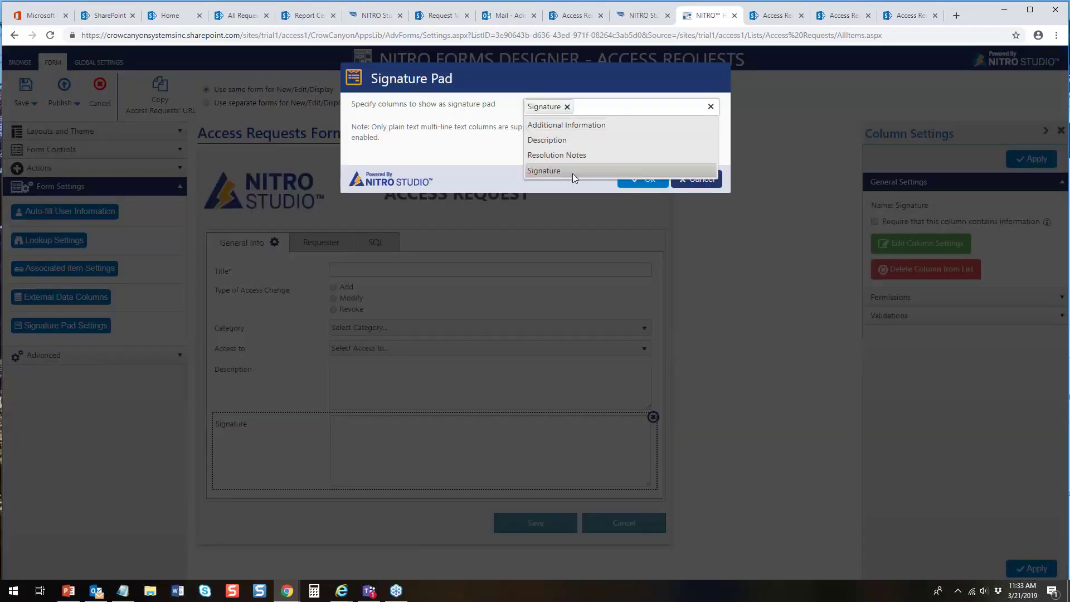
pyautogui.click(573, 171)
pyautogui.click(570, 165)
pyautogui.click(516, 184)
pyautogui.click(641, 179)
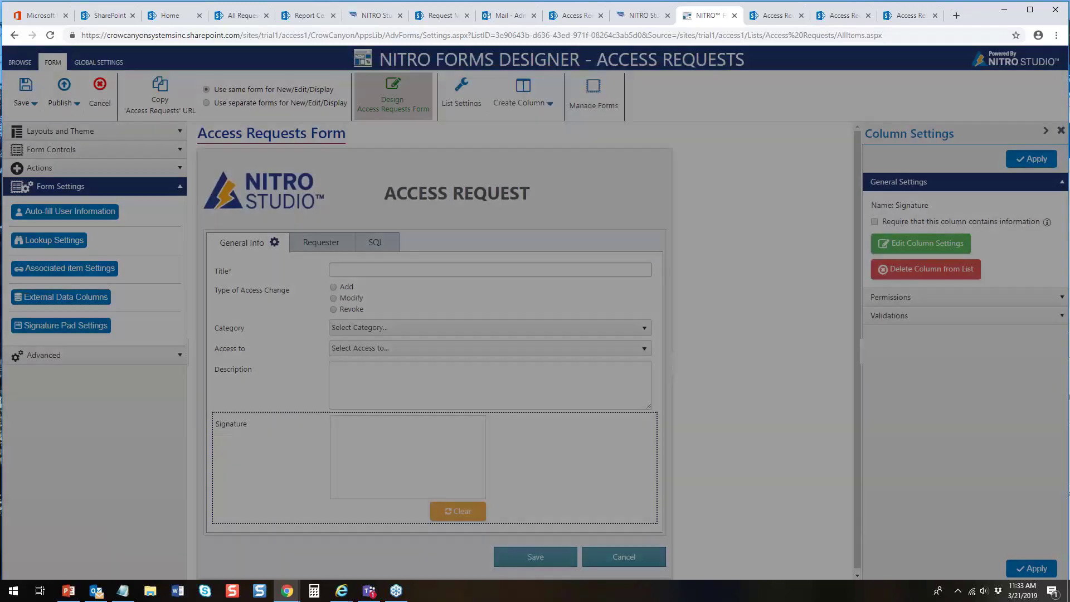
pyautogui.click(63, 94)
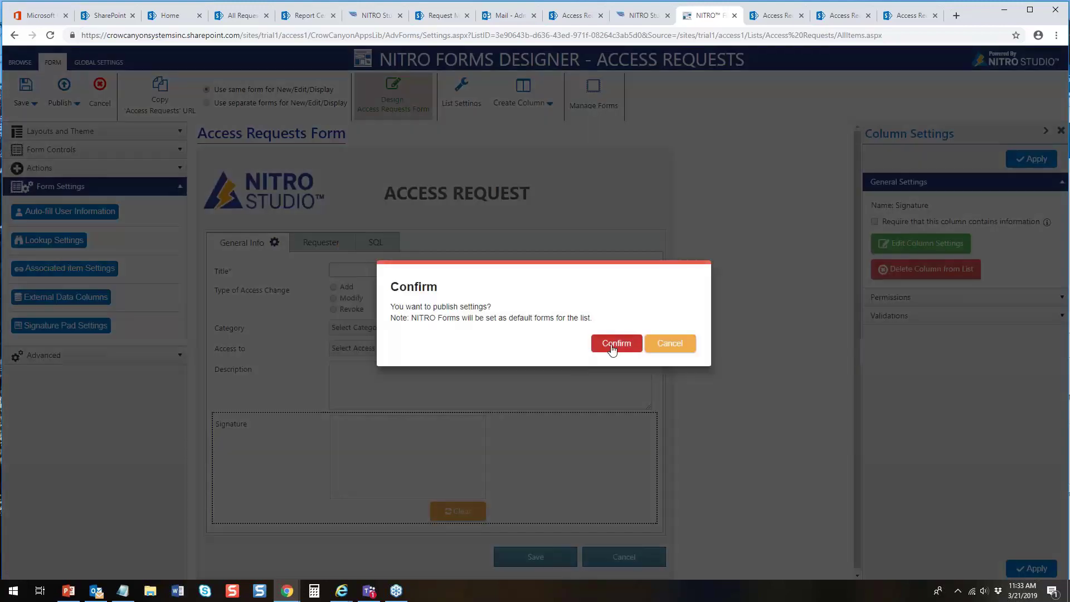
pyautogui.click(615, 346)
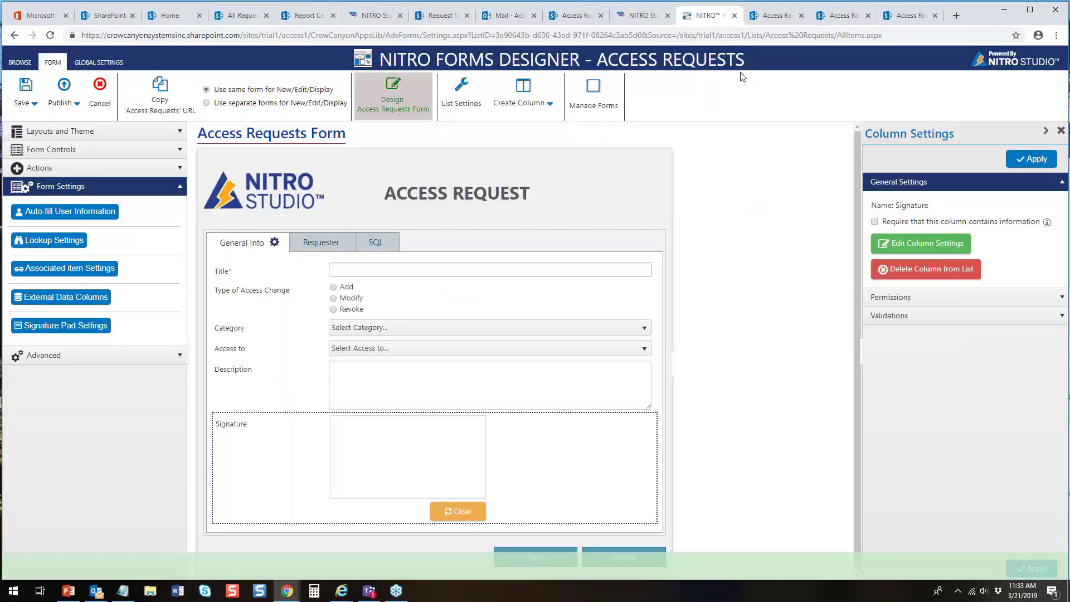
# - Test the signature pad on a new access request, clear it, check the Requester tab and close the form unsaved
pyautogui.click(590, 18)
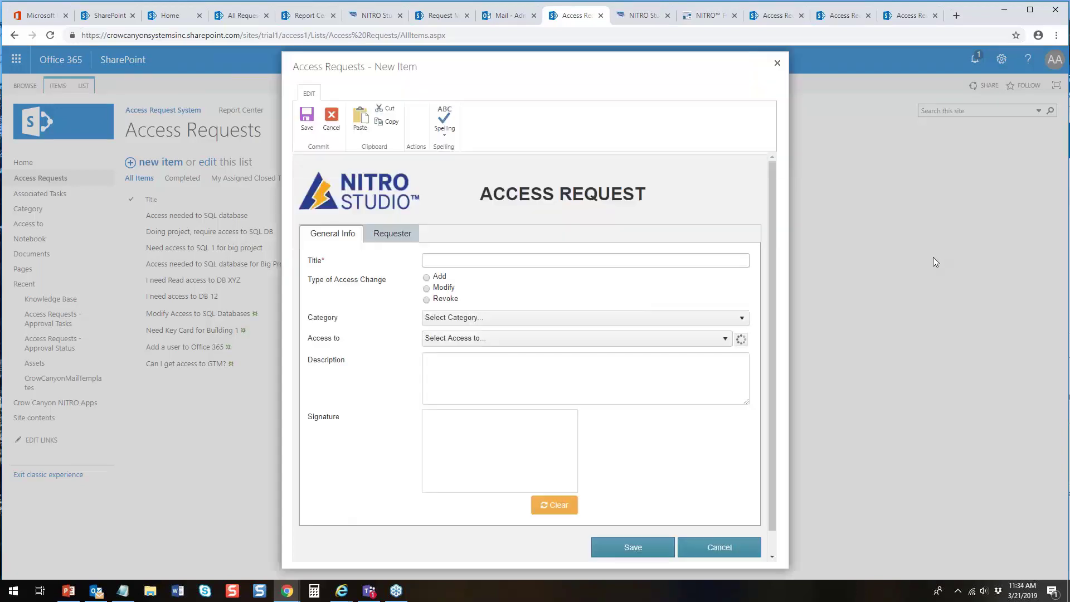
pyautogui.moveTo(450, 425)
pyautogui.mouseDown()
pyautogui.moveTo(436, 469)
pyautogui.moveTo(561, 440)
pyautogui.moveTo(532, 435)
pyautogui.mouseUp()
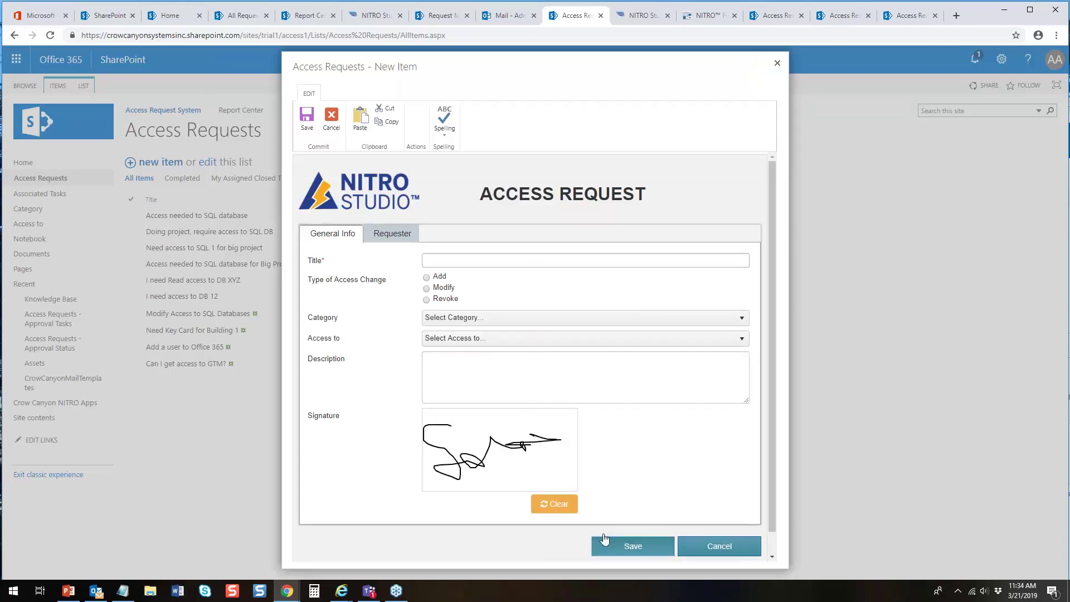
pyautogui.click(565, 500)
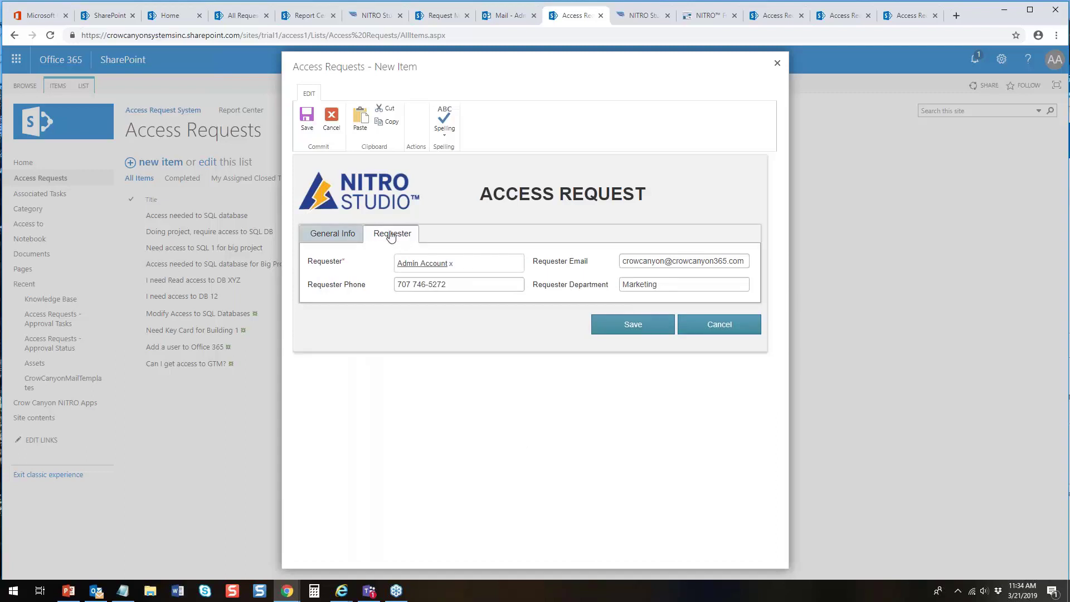
pyautogui.click(345, 237)
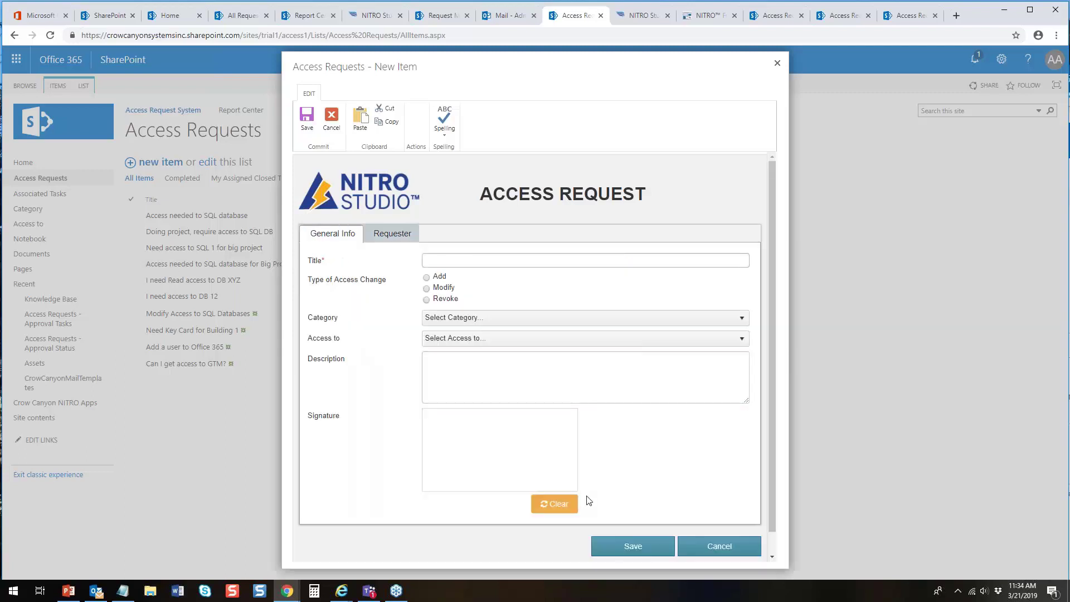
pyautogui.click(777, 64)
# - Return to the NITRO Forms designer, add a new tab after SQL and title it Related Items
pyautogui.click(707, 16)
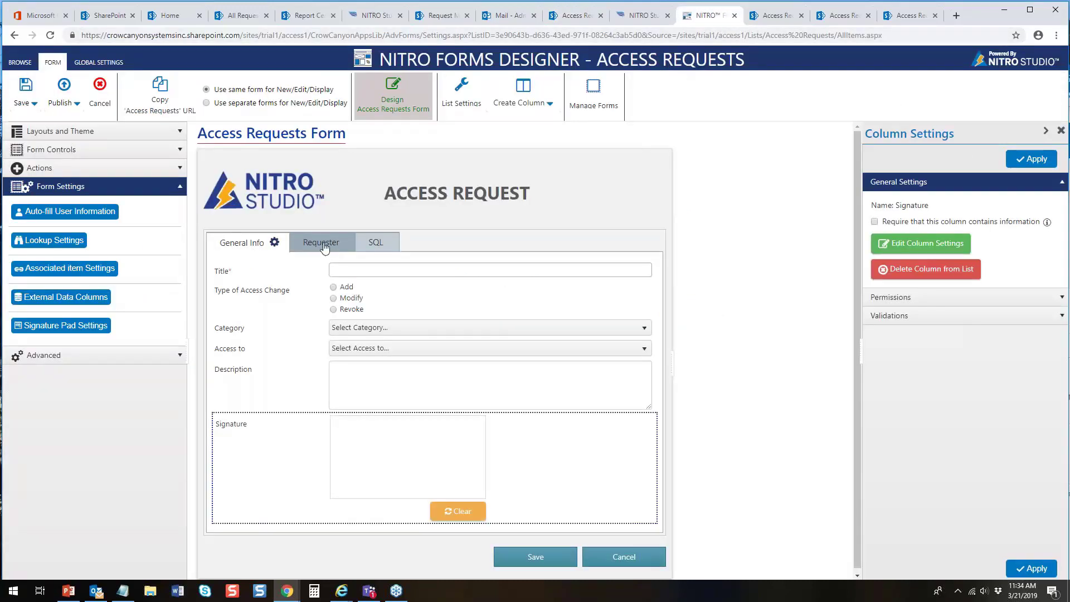
pyautogui.click(148, 152)
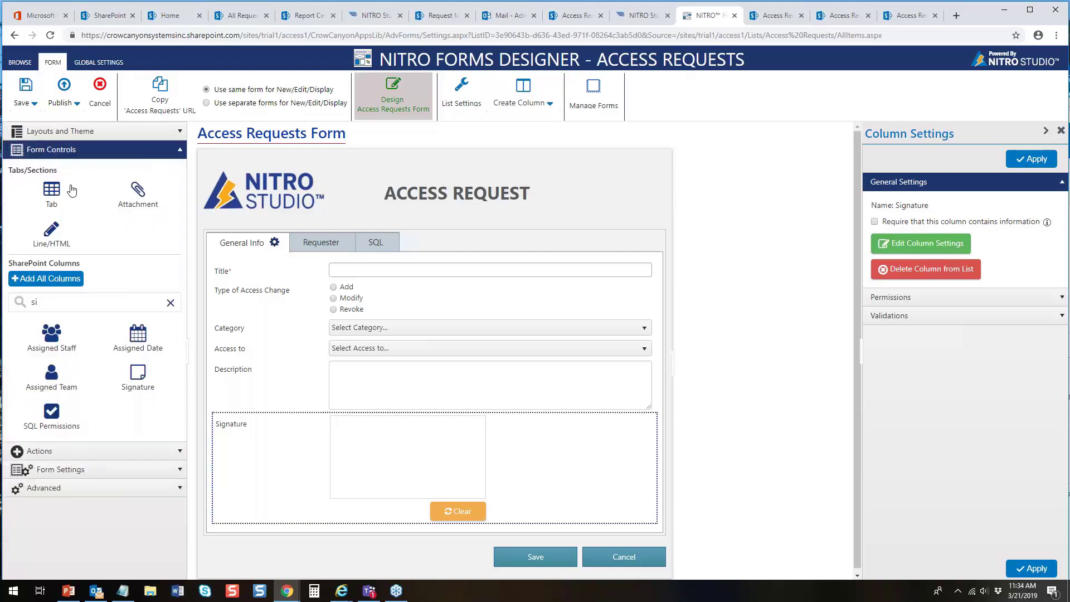
pyautogui.moveTo(51, 189); pyautogui.dragTo(426, 245)
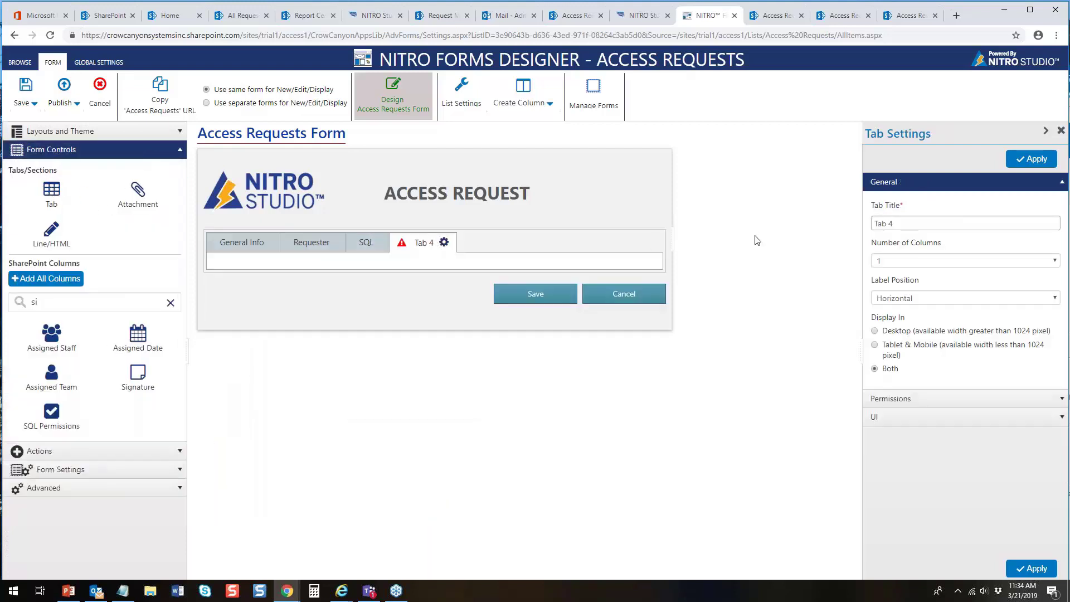
pyautogui.tripleClick(934, 218)
pyautogui.write('Related t')
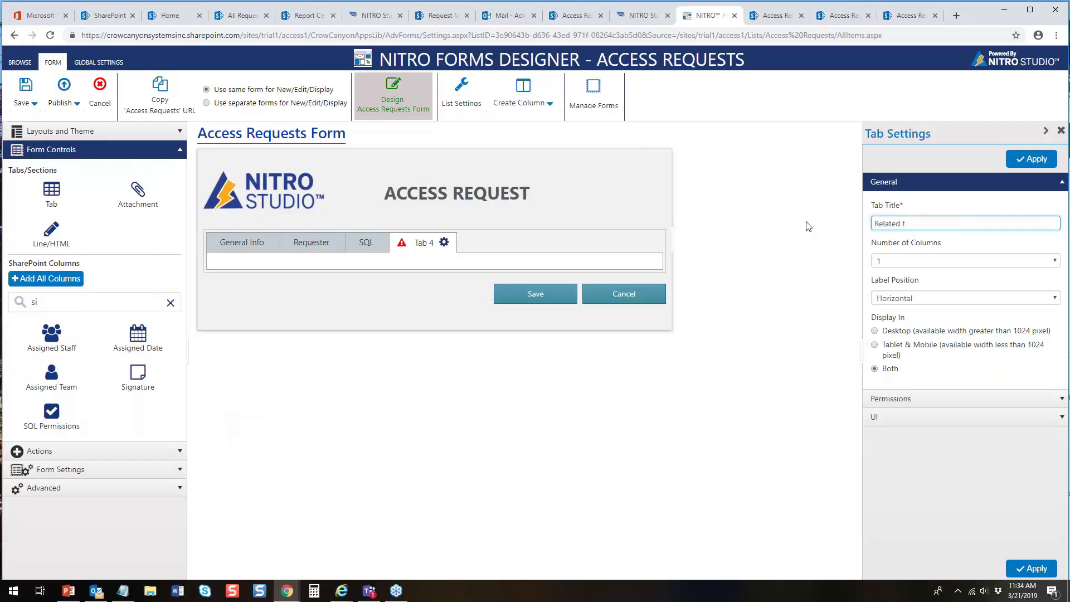
pyautogui.press('F12')
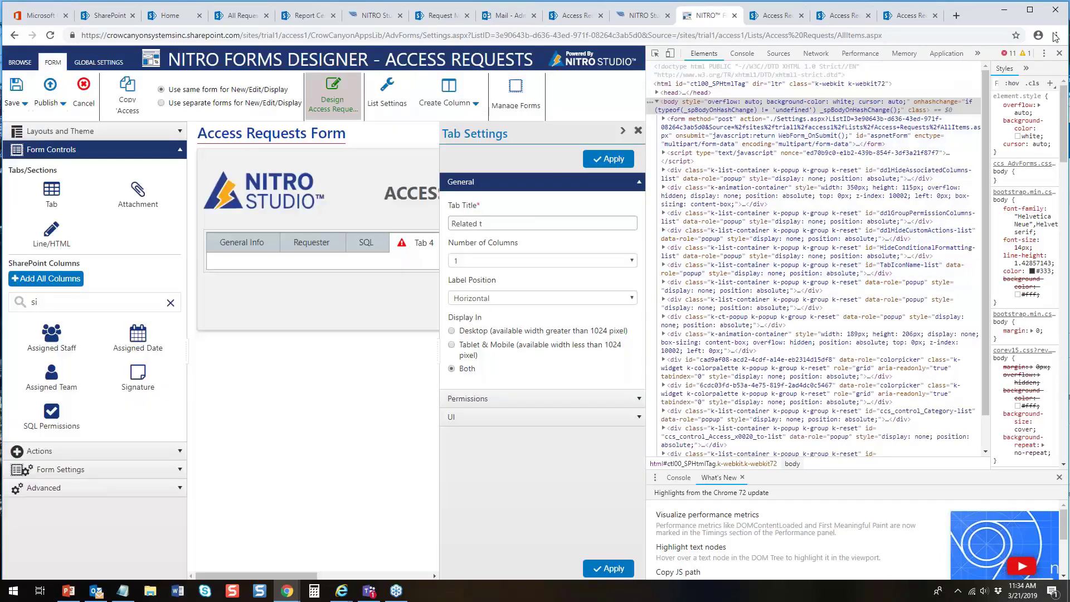
pyautogui.click(1059, 53)
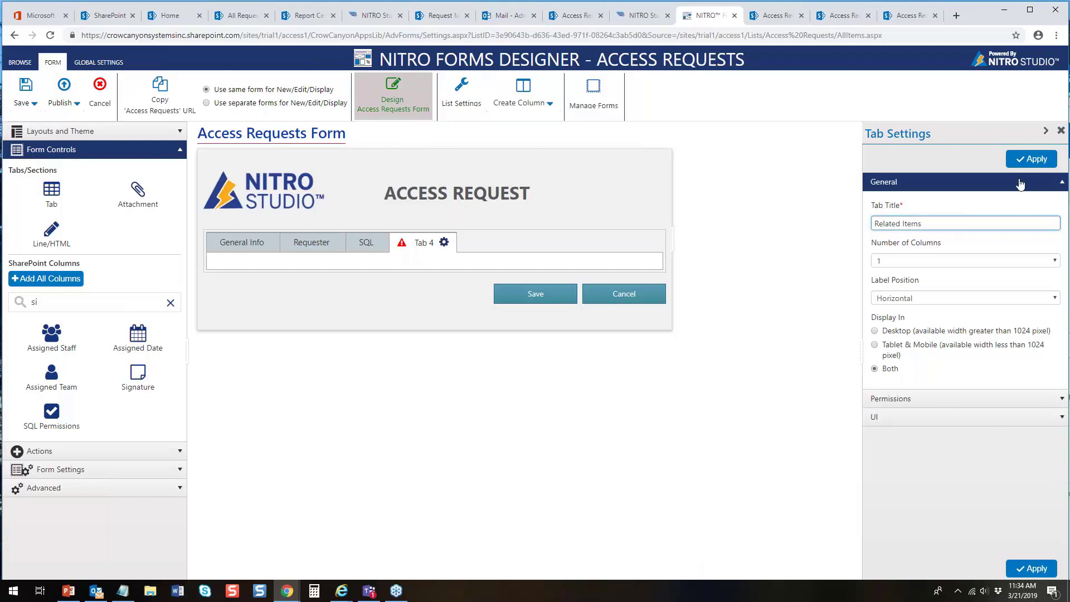
pyautogui.click(1033, 159)
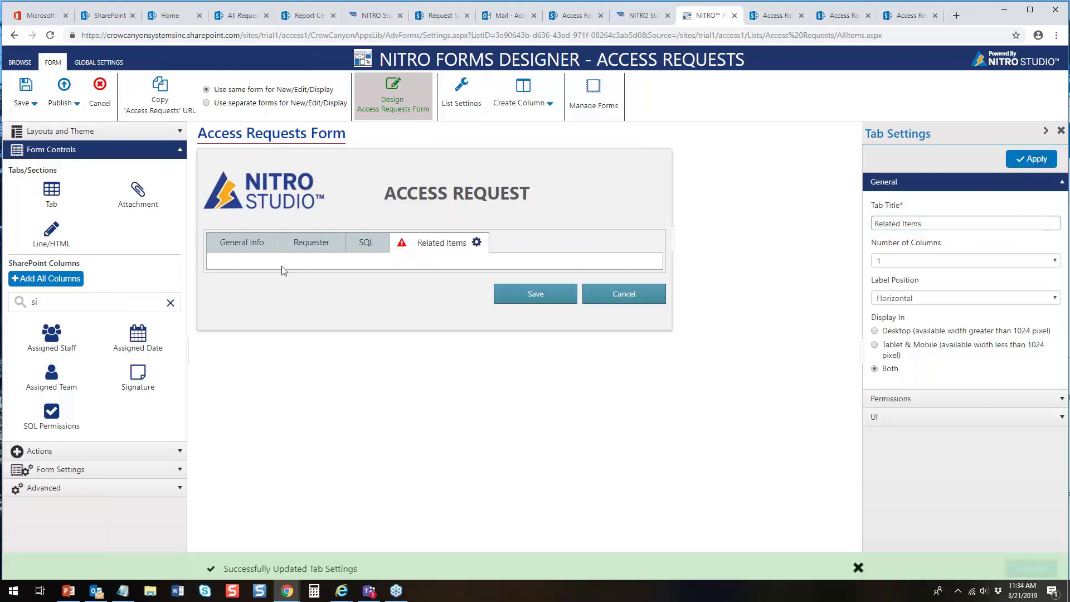
# - Find the Associated Tasks column by searching the SharePoint columns for "asso" and add it to the Related Items tab
pyautogui.click(178, 151)
pyautogui.click(179, 151)
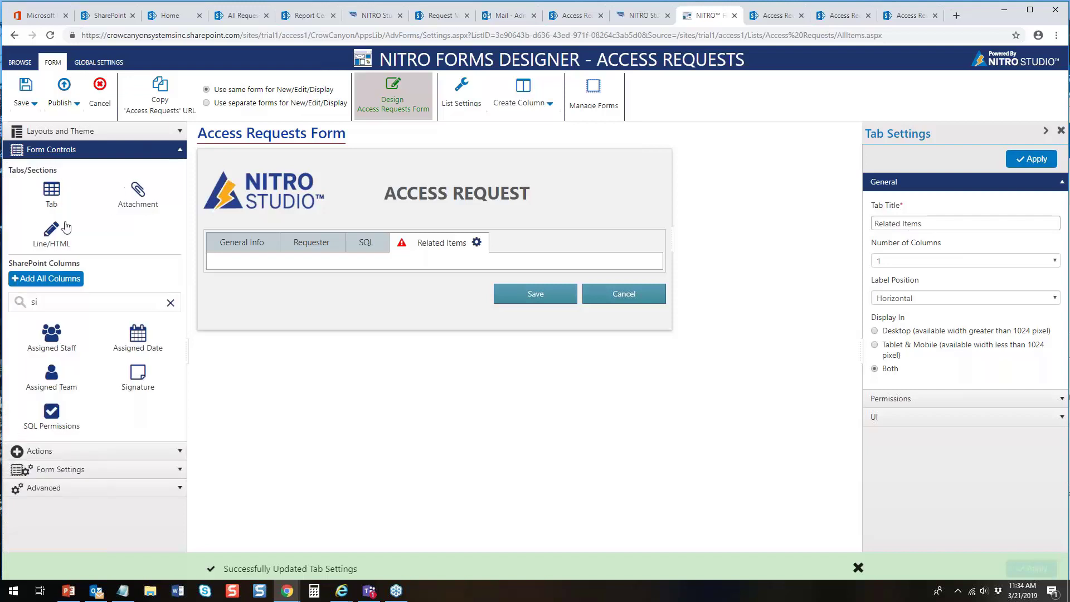
pyautogui.doubleClick(34, 302)
pyautogui.write('asso')
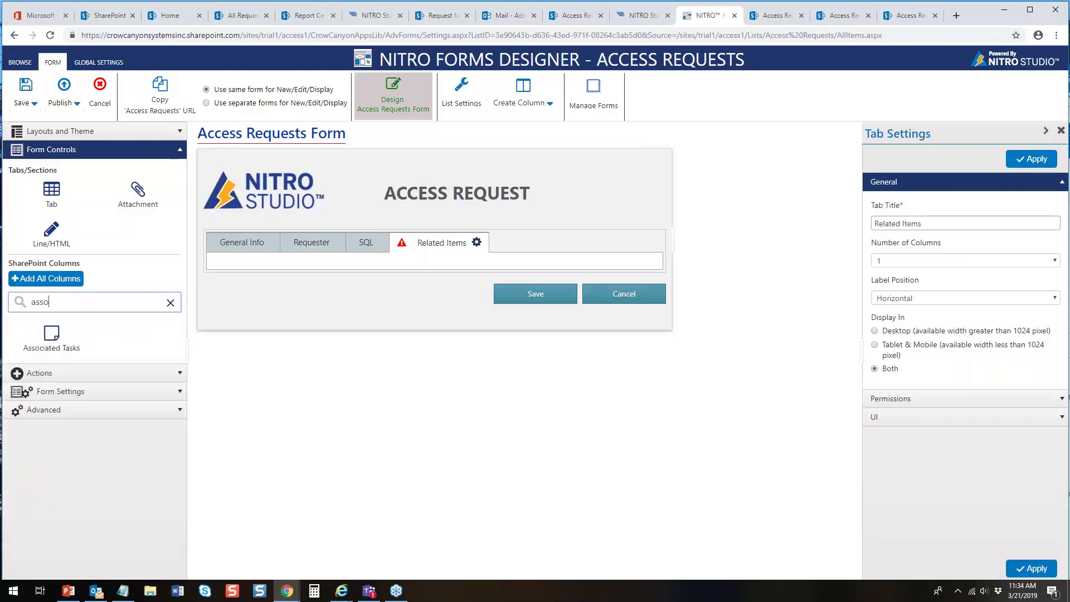
pyautogui.moveTo(50, 343); pyautogui.dragTo(264, 270)
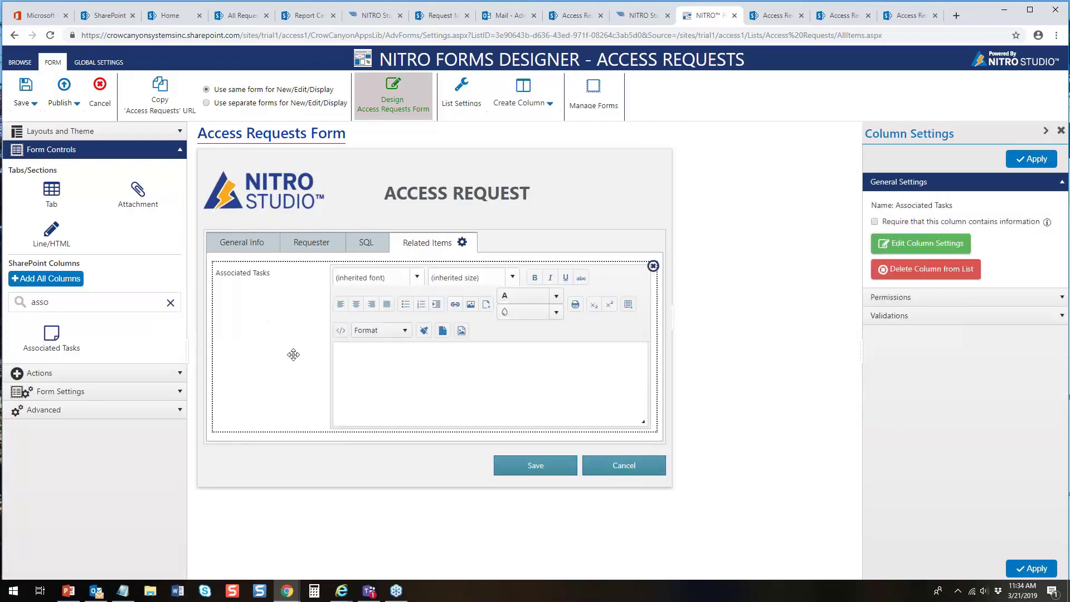
# - Set the label position of the Related Items tab to Vertical and apply the tab settings
pyautogui.click(434, 243)
pyautogui.click(896, 298)
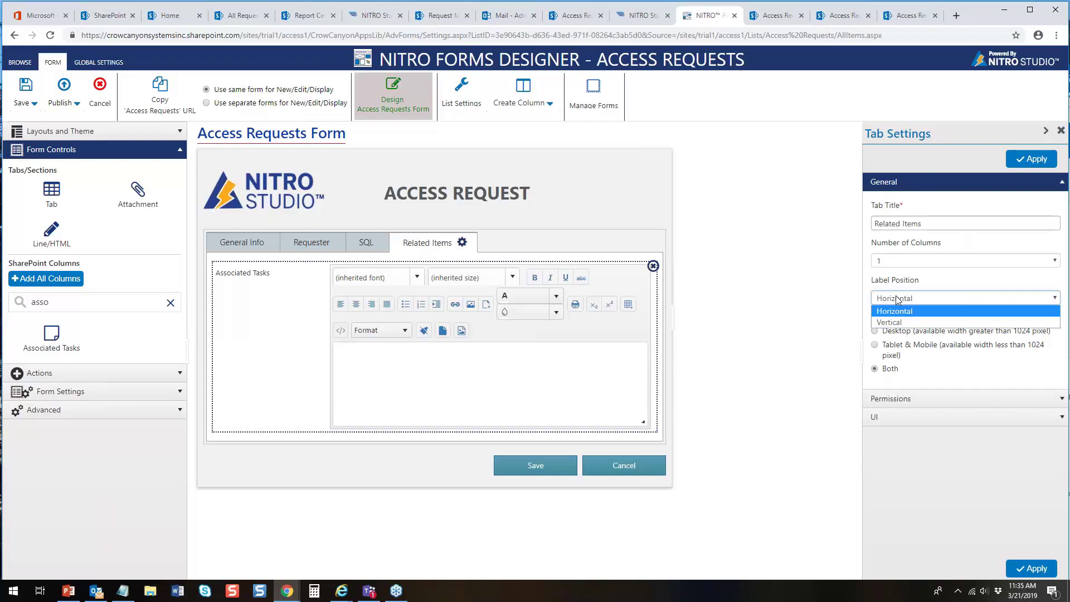
pyautogui.click(890, 324)
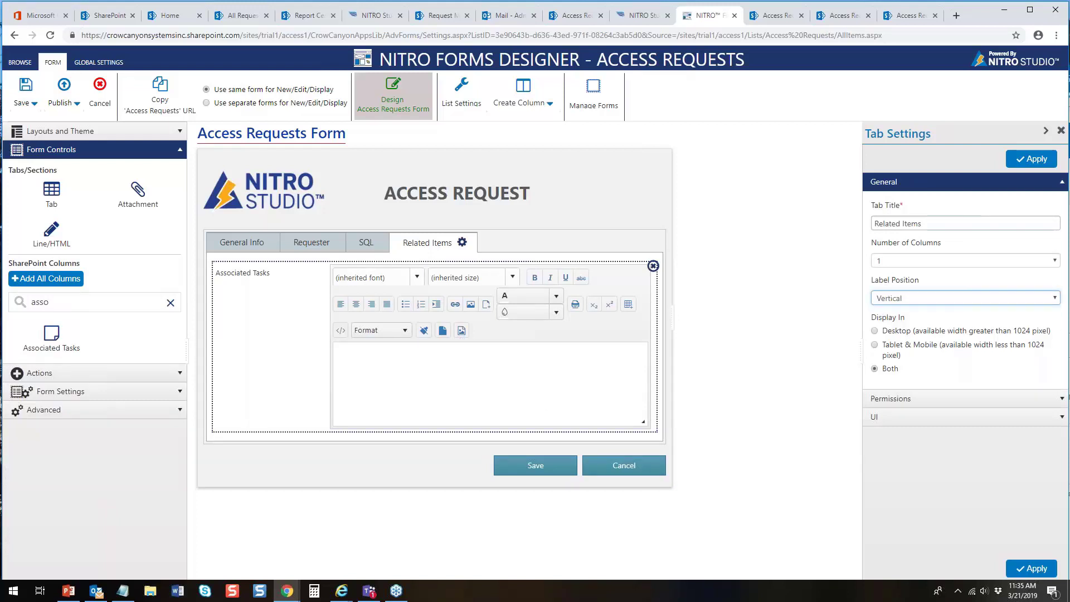
pyautogui.click(1035, 160)
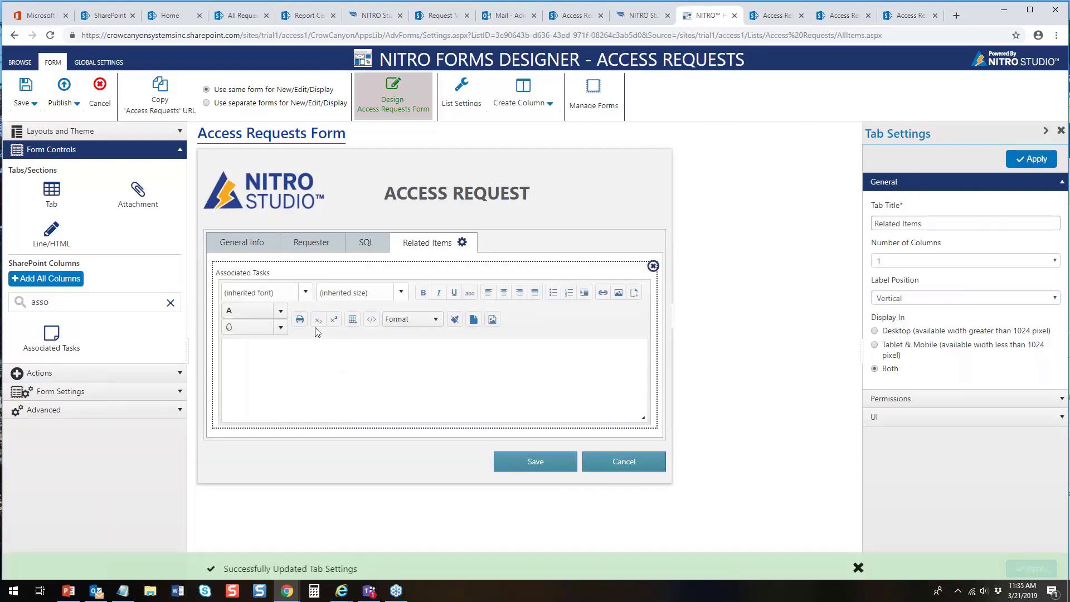
# - Create a new associated item configuration for the Associated Tasks column, linked to the Access Request System (/sites/trial1/access1) site
pyautogui.click(178, 397)
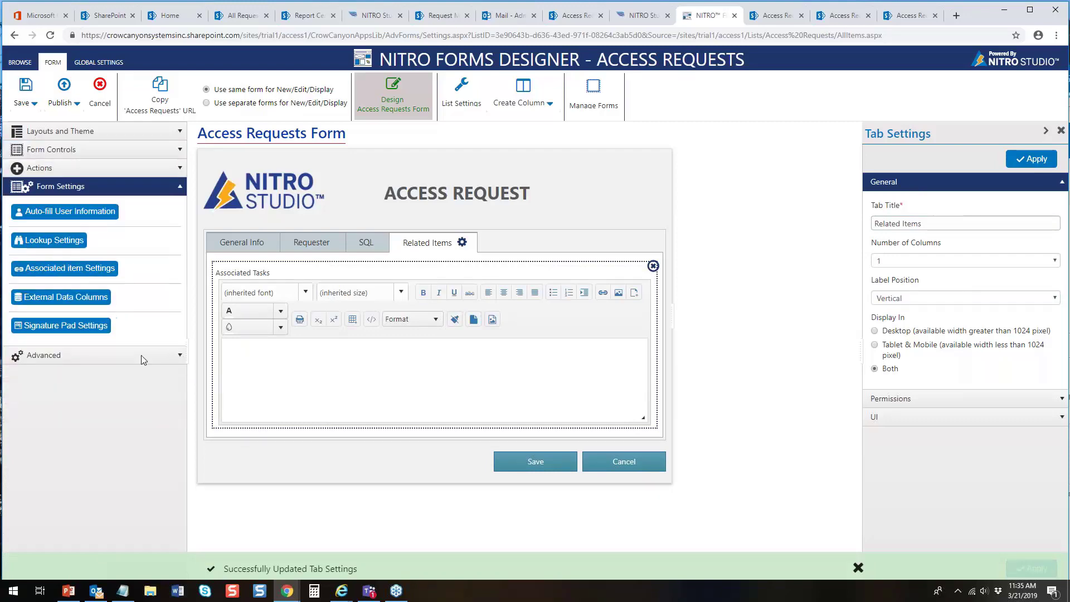
pyautogui.click(93, 271)
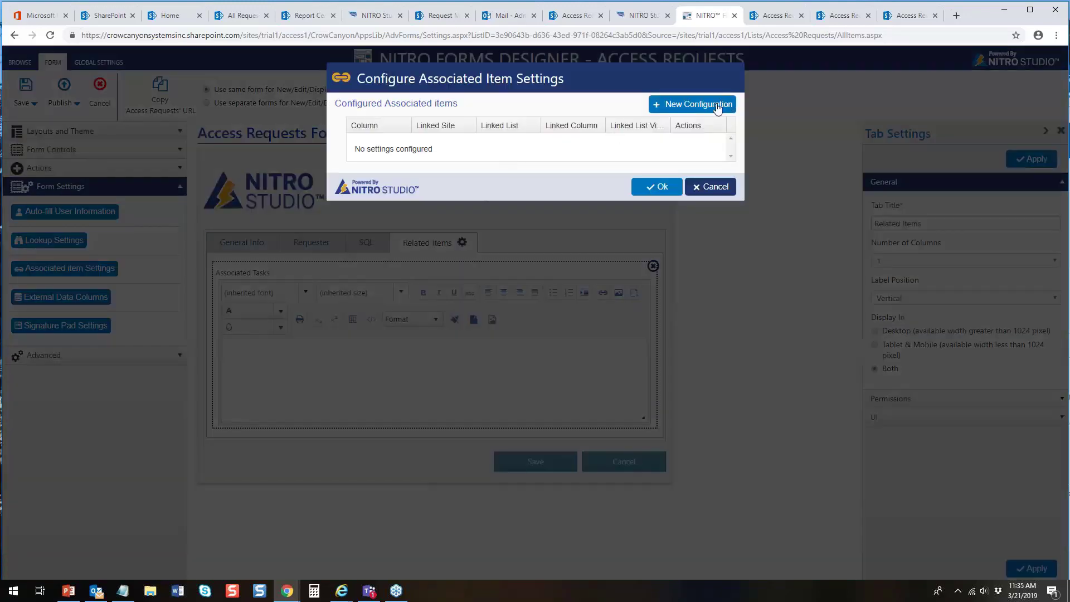
pyautogui.click(718, 108)
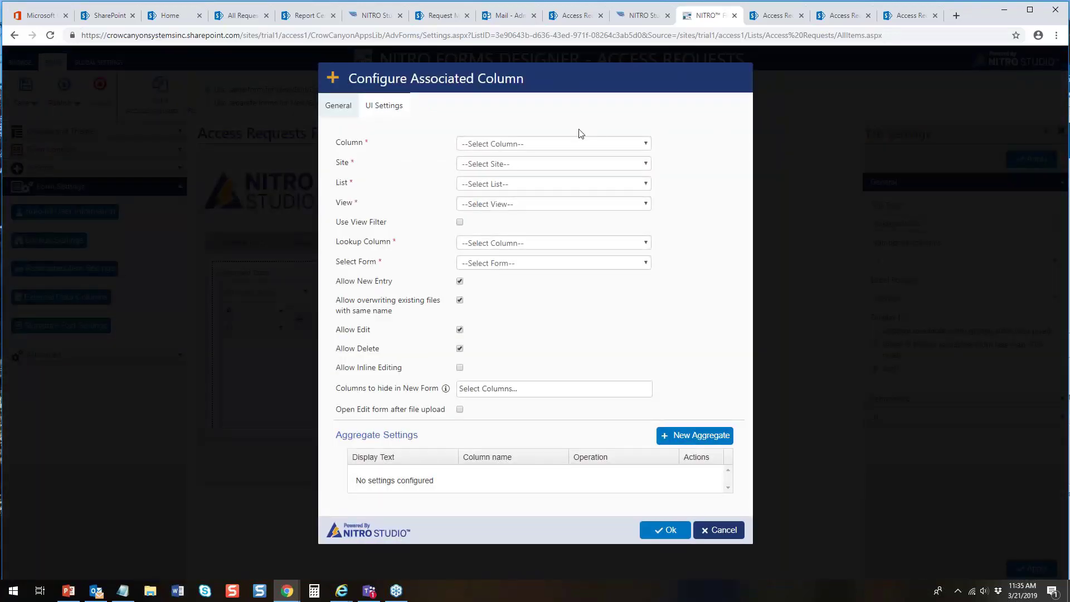
pyautogui.click(543, 144)
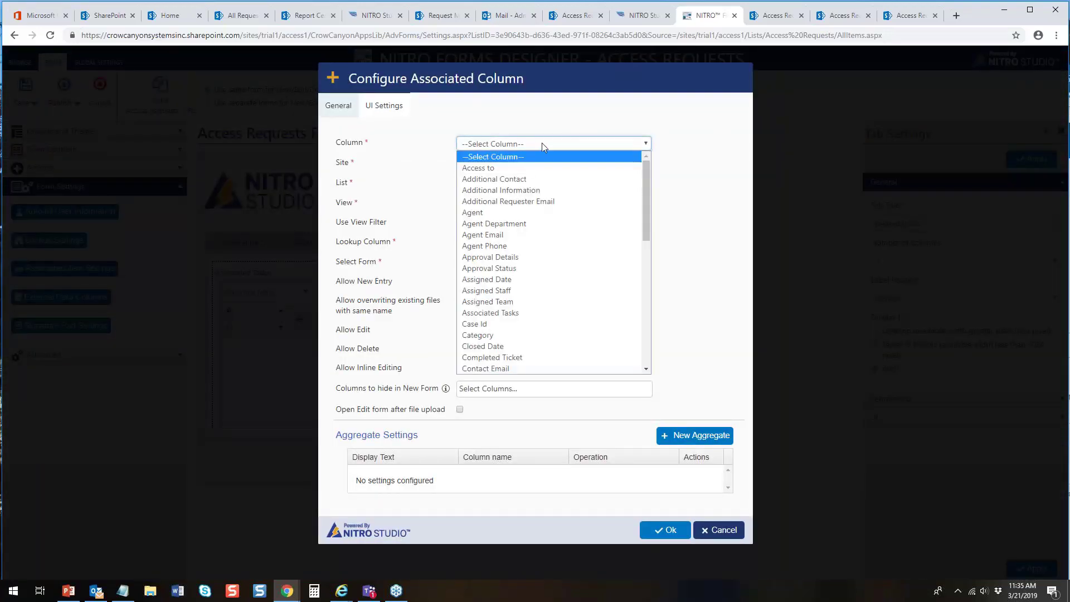
pyautogui.click(508, 313)
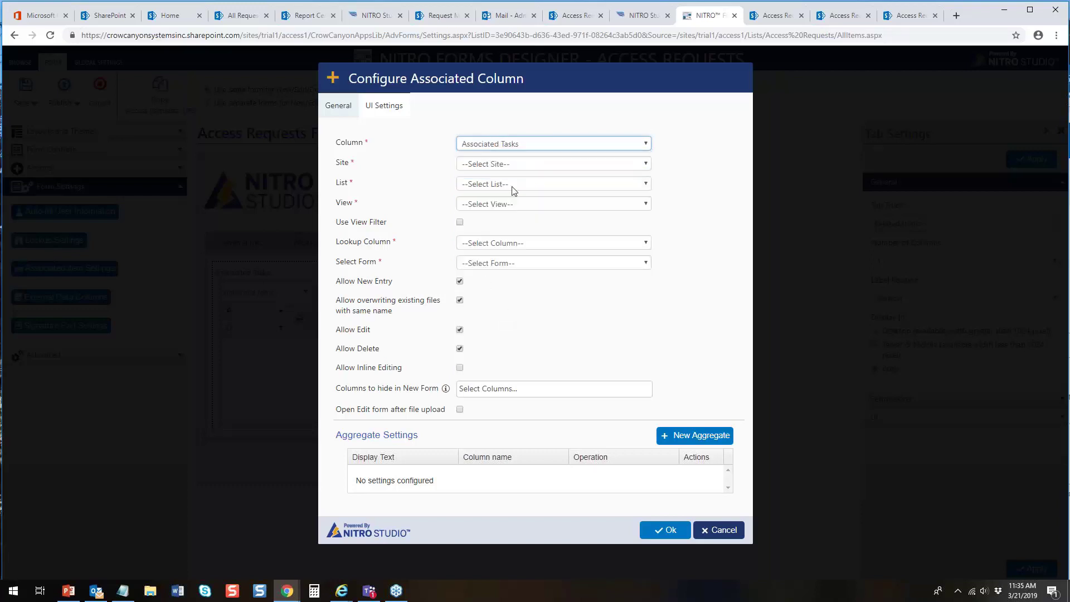
pyautogui.click(500, 165)
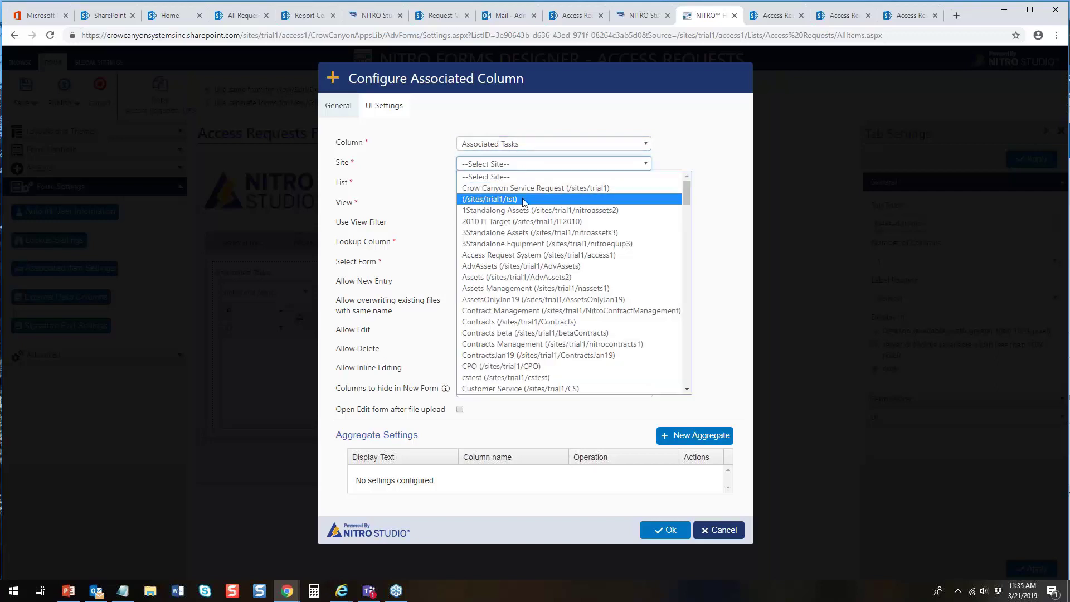
pyautogui.click(551, 256)
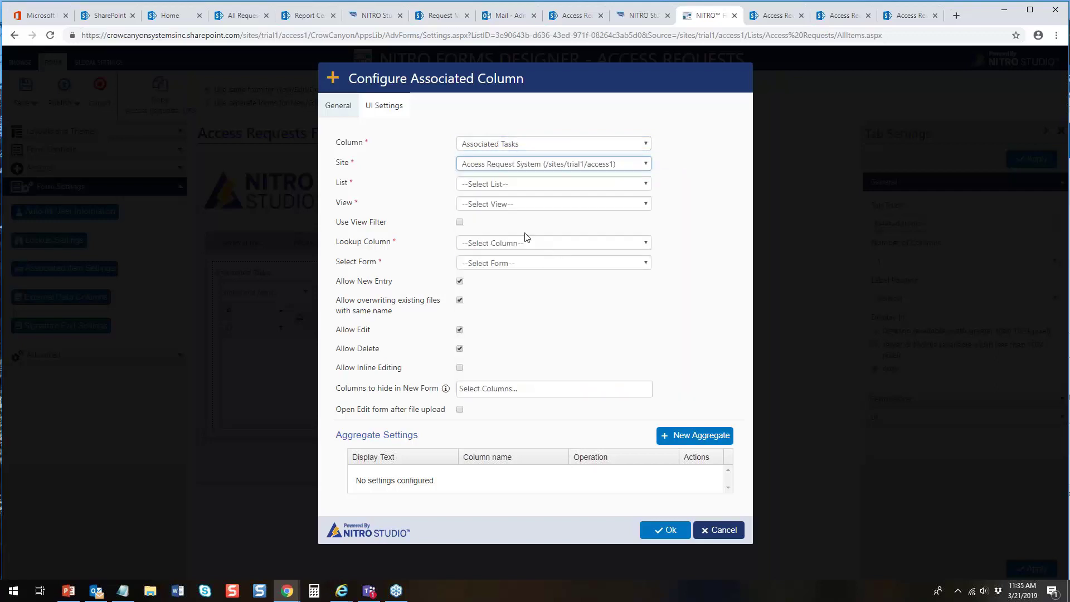
# - Set the configuration's linked list to Associated Tasks and its view to Summary
pyautogui.click(499, 185)
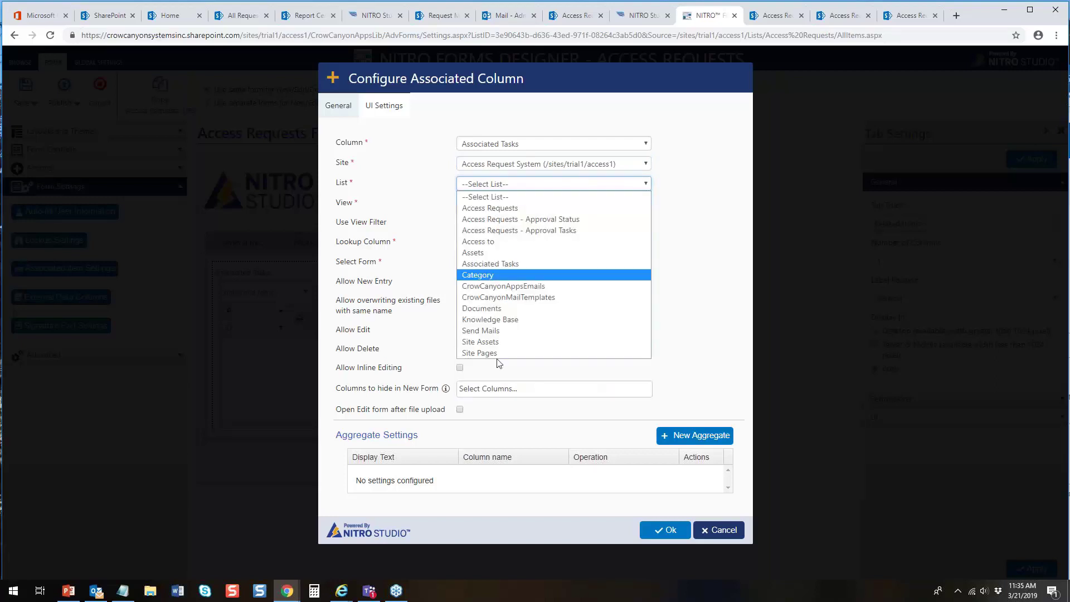
pyautogui.click(705, 216)
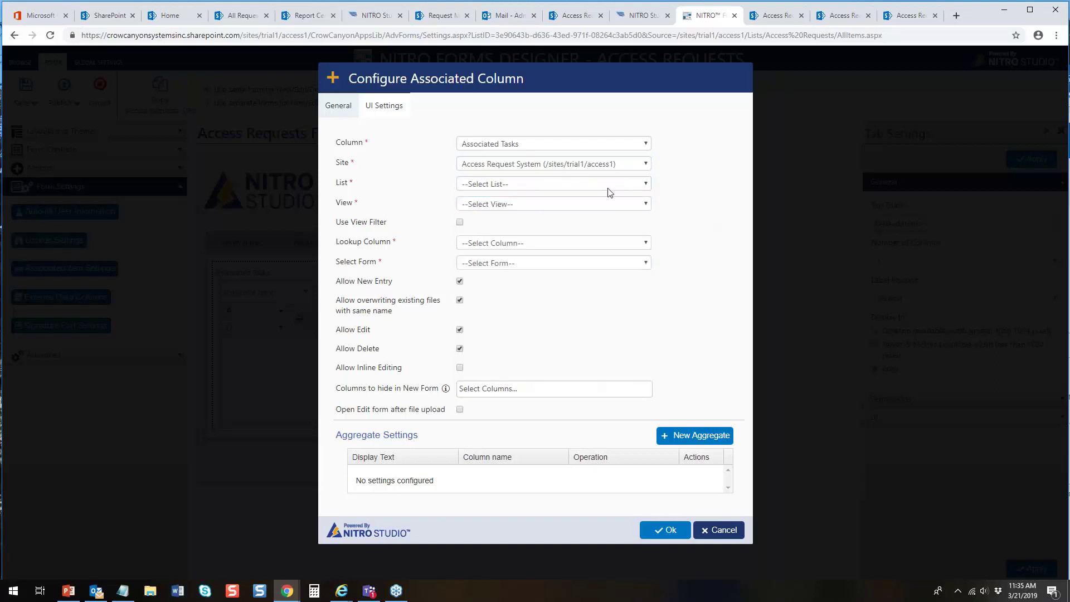
pyautogui.click(596, 185)
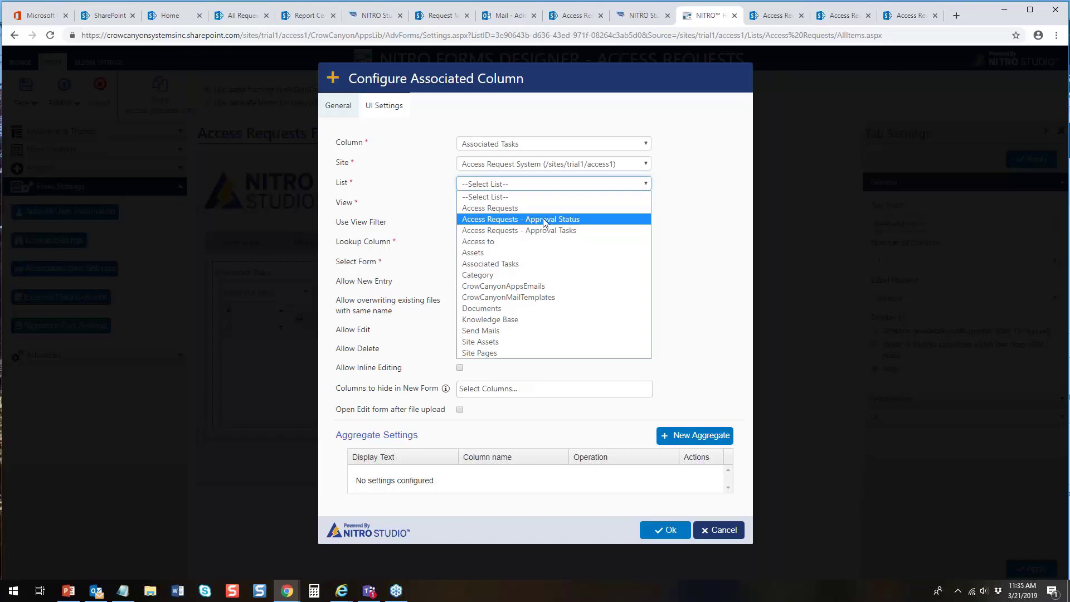
pyautogui.click(517, 263)
pyautogui.click(512, 203)
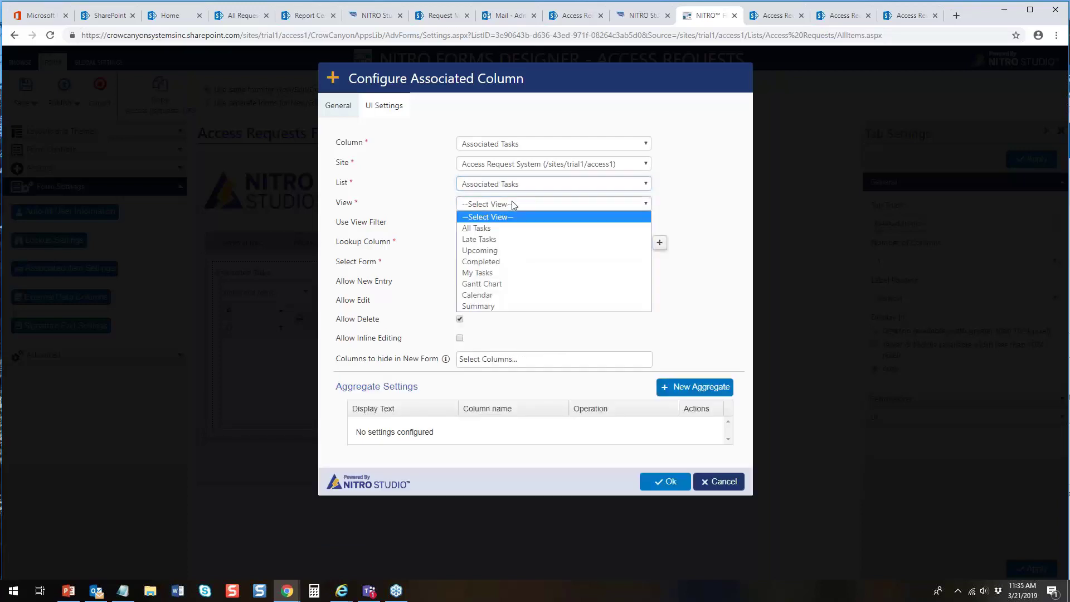
pyautogui.click(499, 306)
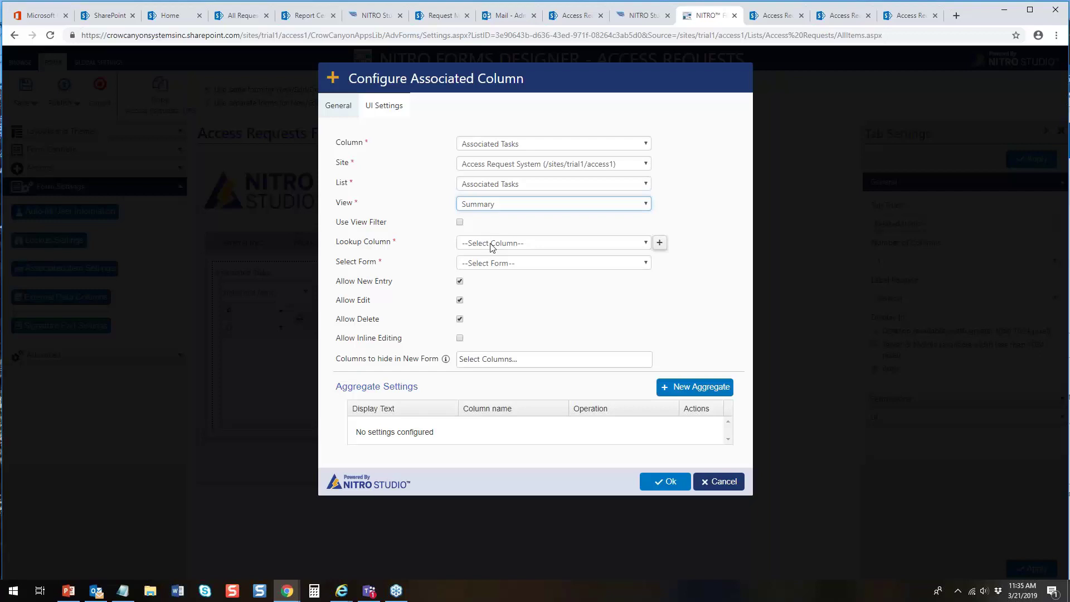
# - Choose Related Request ID as the lookup column and Associated Tasks as the form
pyautogui.click(492, 247)
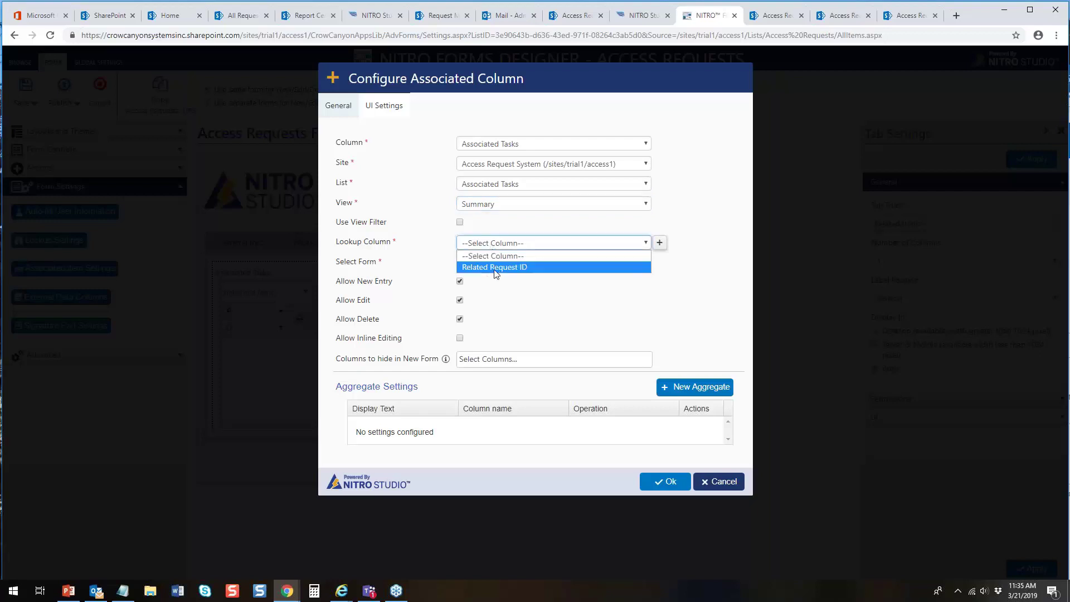
pyautogui.click(496, 266)
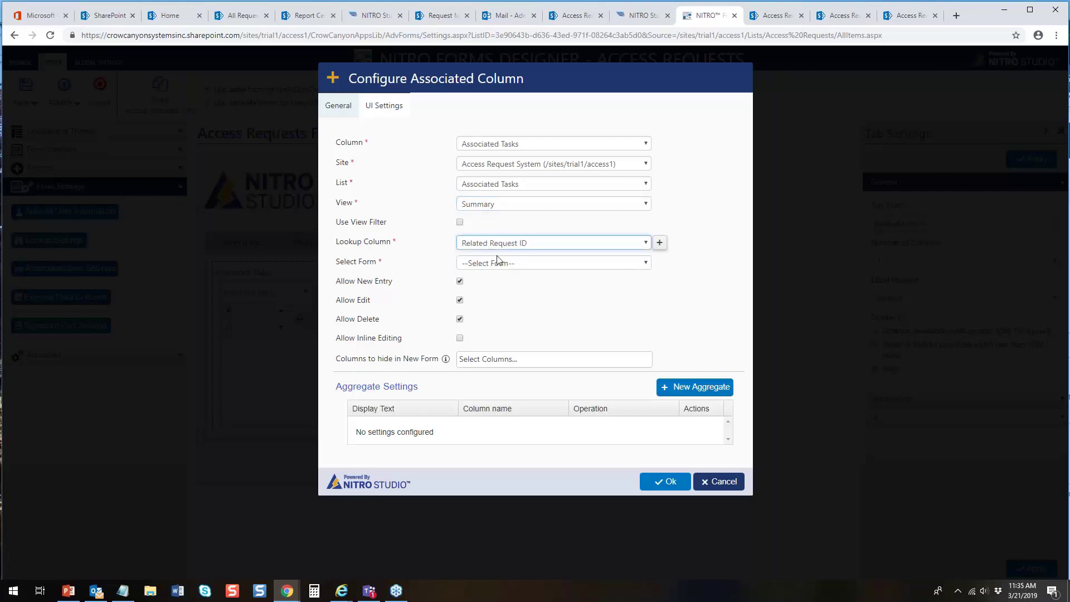
pyautogui.click(494, 263)
pyautogui.click(500, 299)
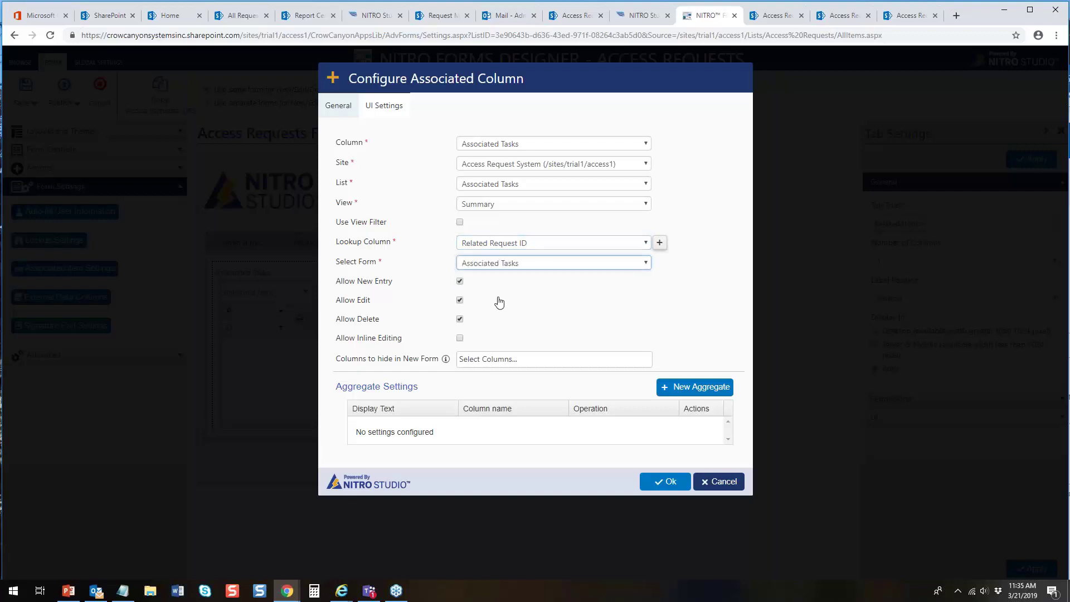
# - Hide the Related Request ID column in the new form and save the associated item settings
pyautogui.click(642, 359)
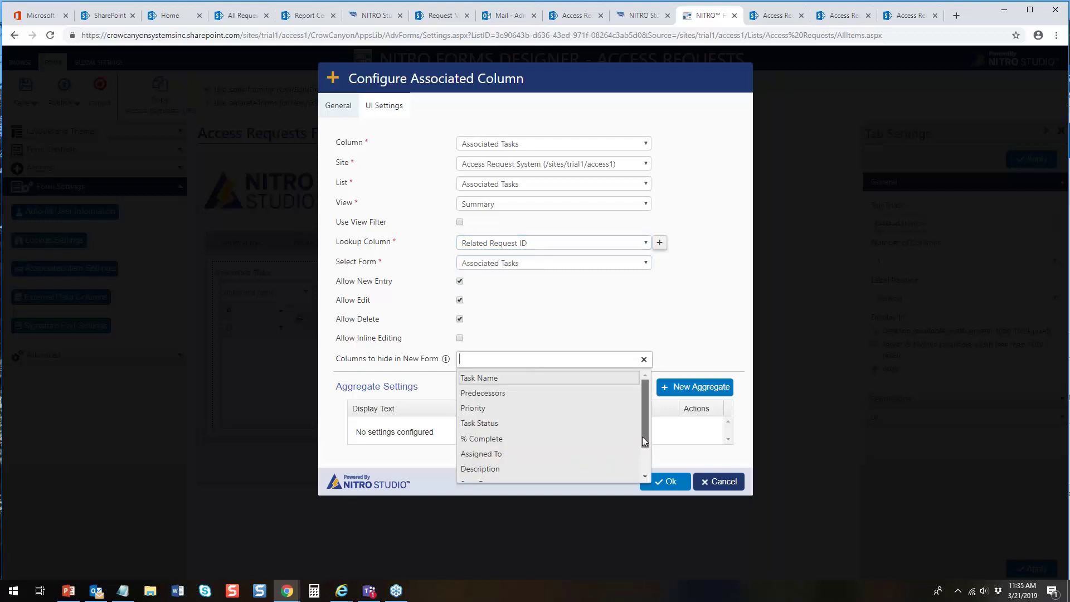
pyautogui.moveTo(642, 437); pyautogui.dragTo(637, 475)
pyautogui.click(558, 478)
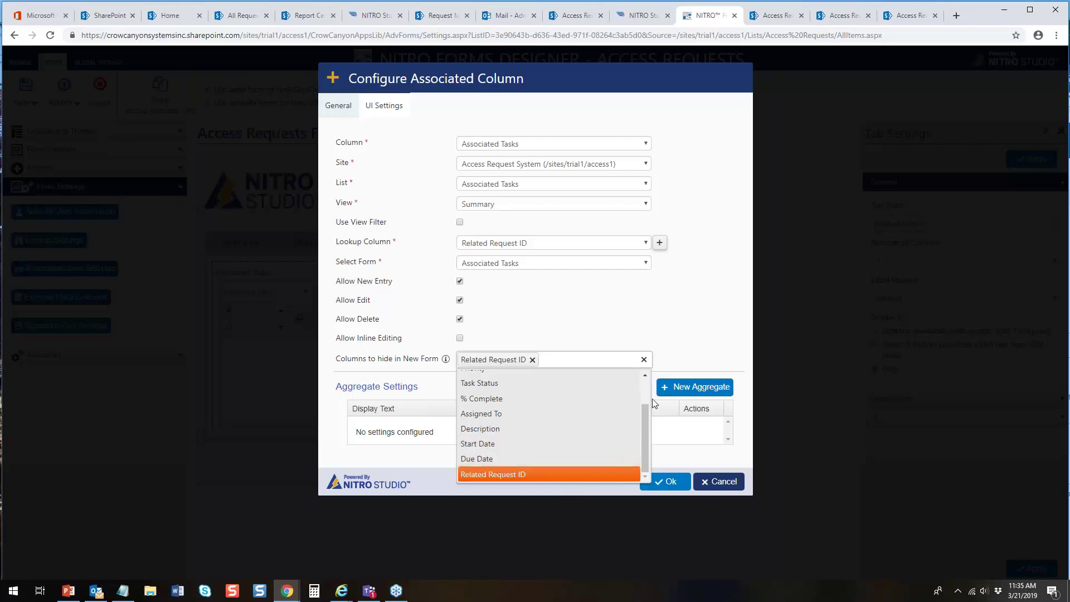
pyautogui.click(691, 362)
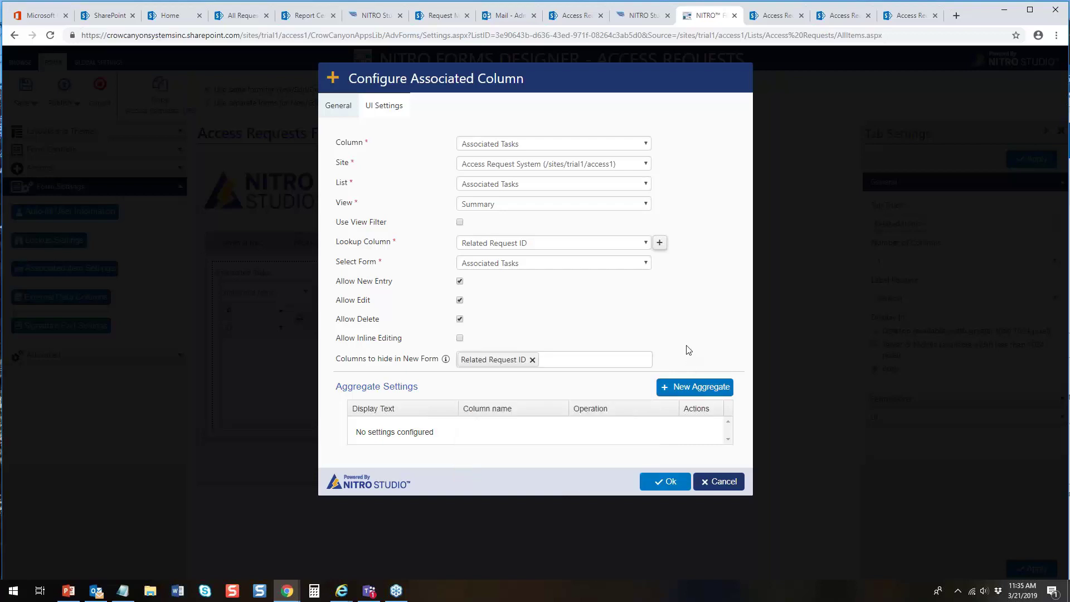
pyautogui.click(670, 483)
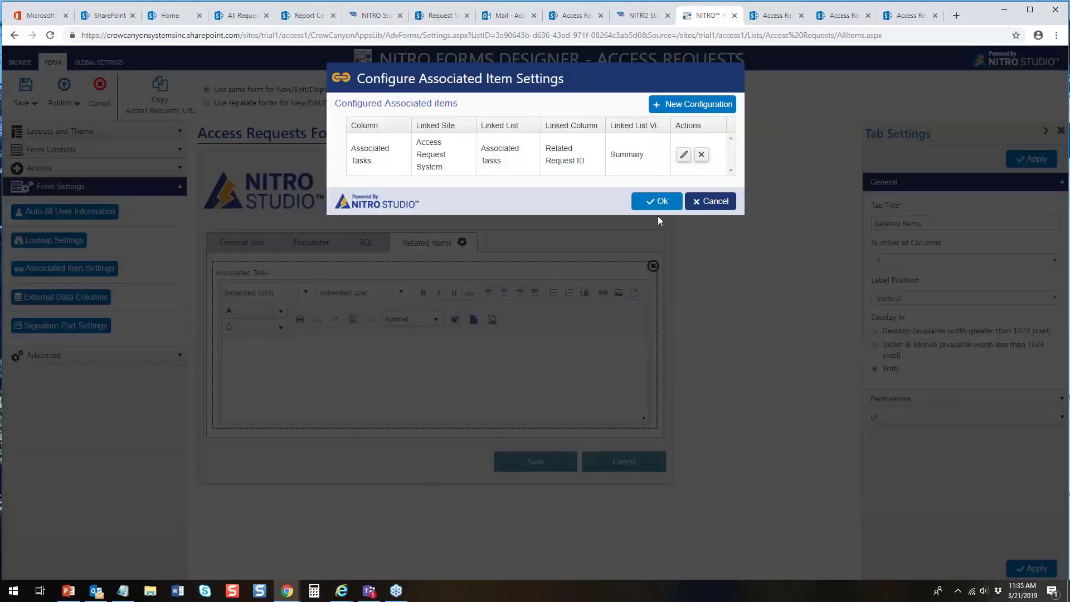
pyautogui.click(654, 199)
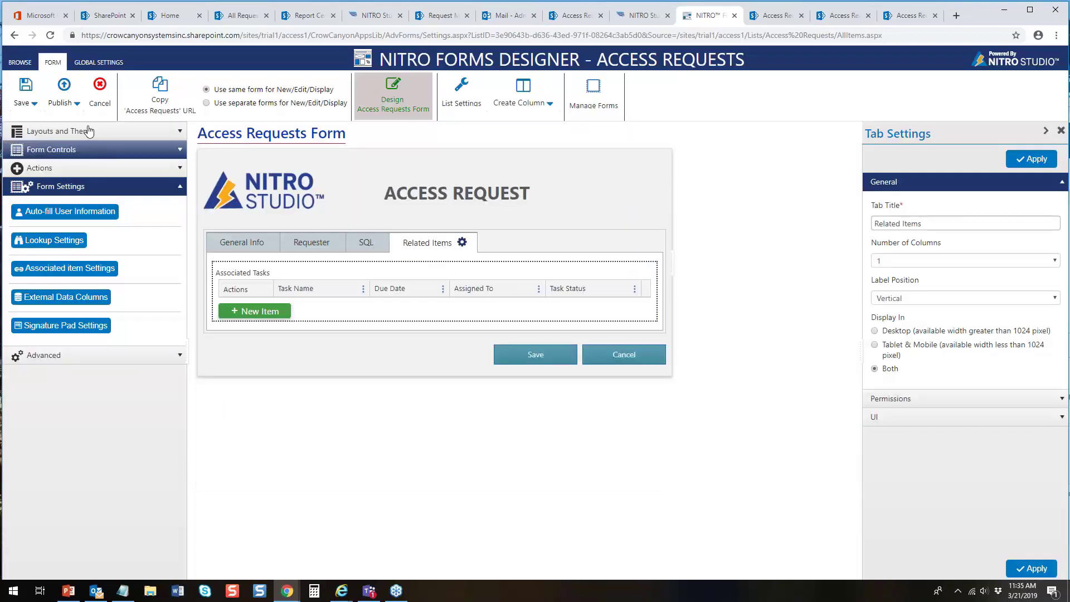
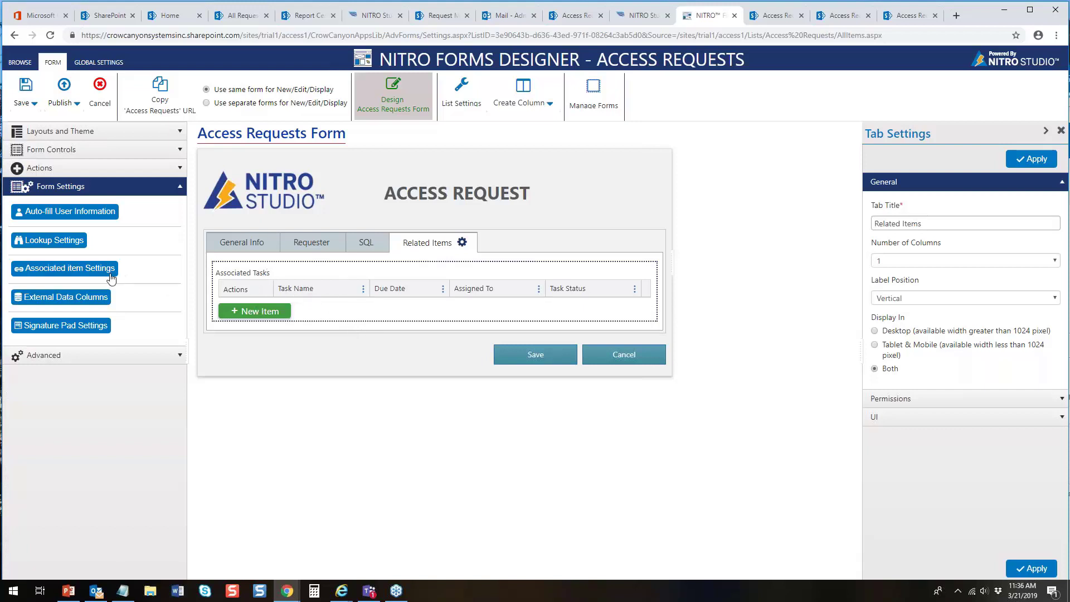
# - Review the saved Associated Tasks configuration and close it without making changes
pyautogui.click(90, 270)
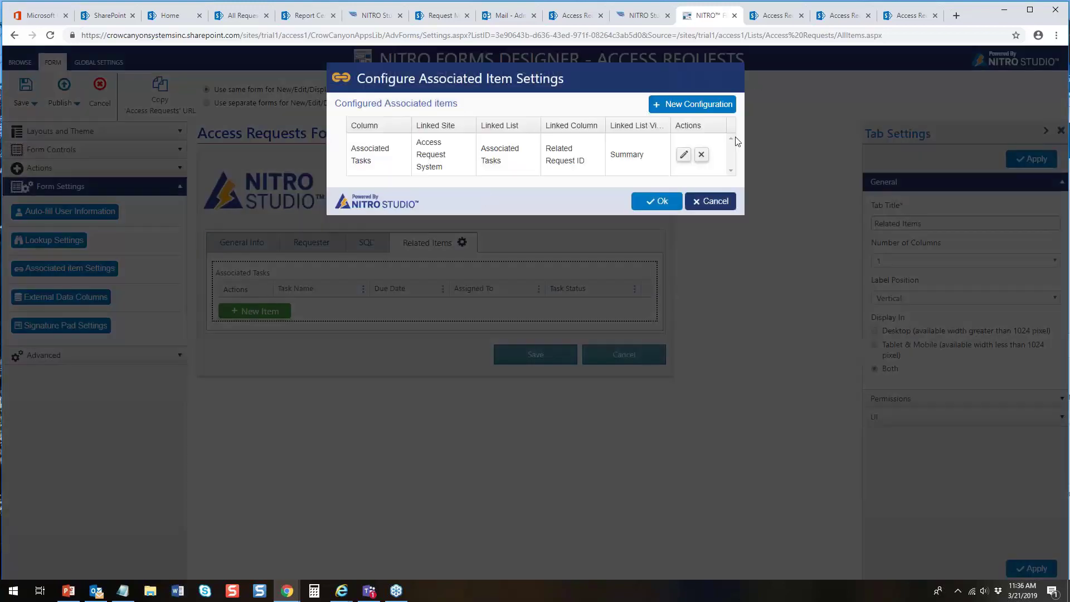
pyautogui.click(683, 155)
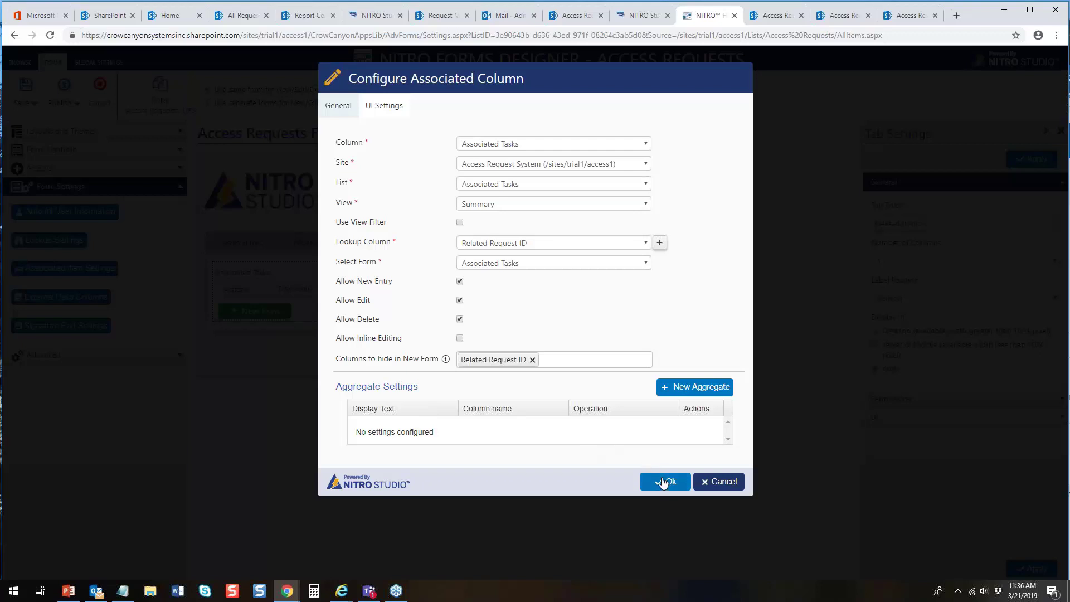
pyautogui.click(708, 482)
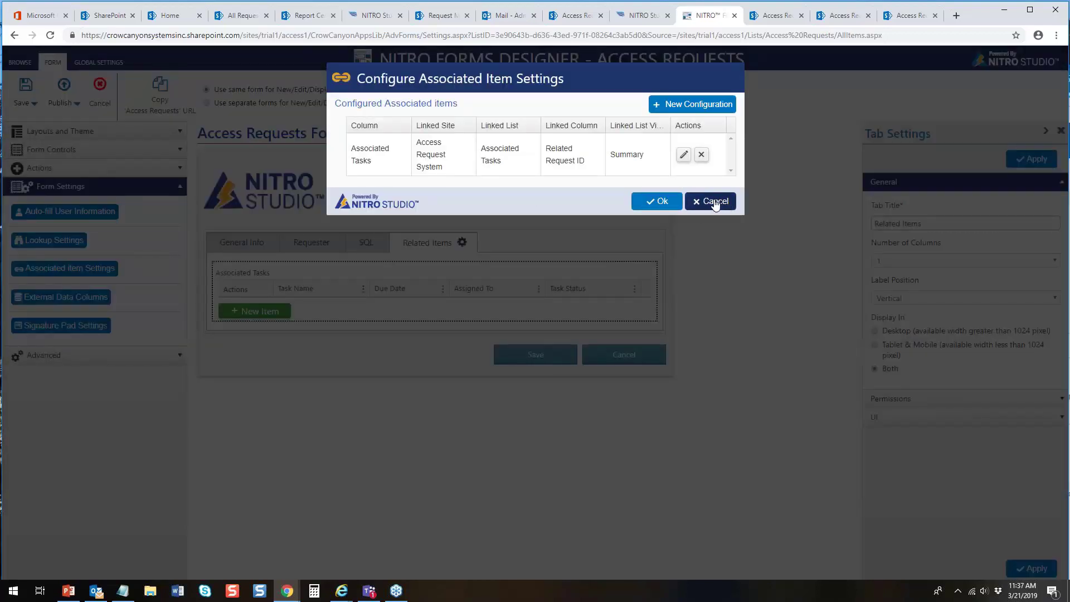
pyautogui.click(715, 202)
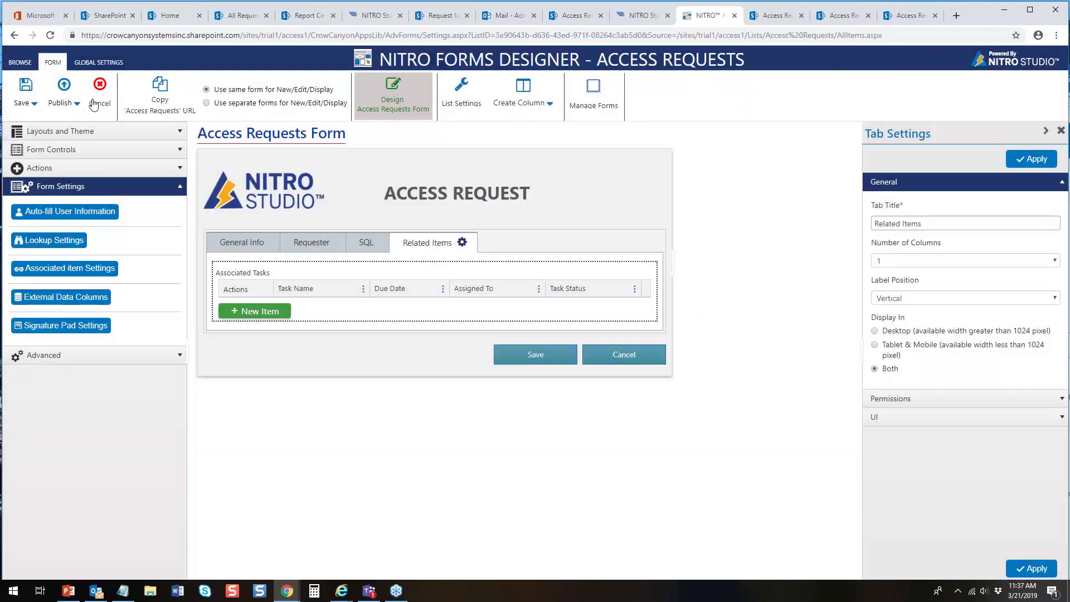
# - Publish the Access Requests form and open a new item in the Access Requests list
pyautogui.click(54, 95)
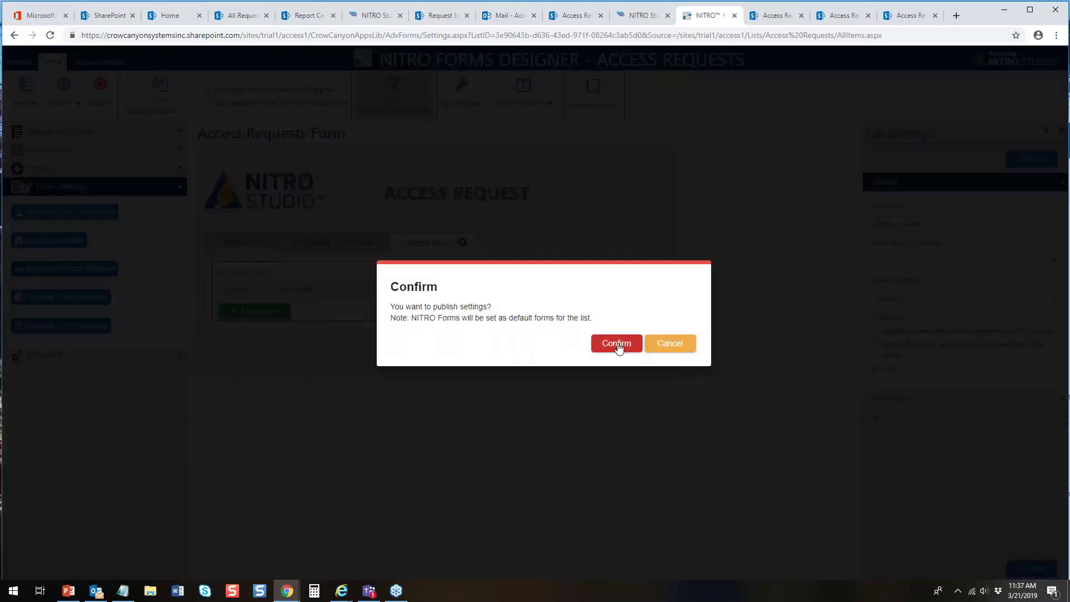
pyautogui.click(616, 344)
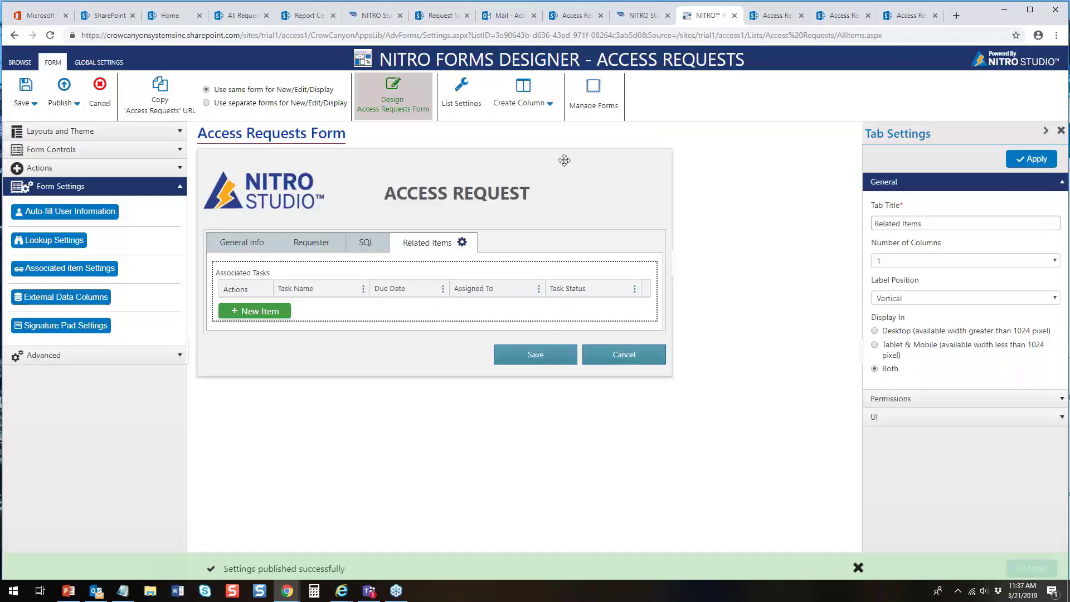
pyautogui.click(578, 20)
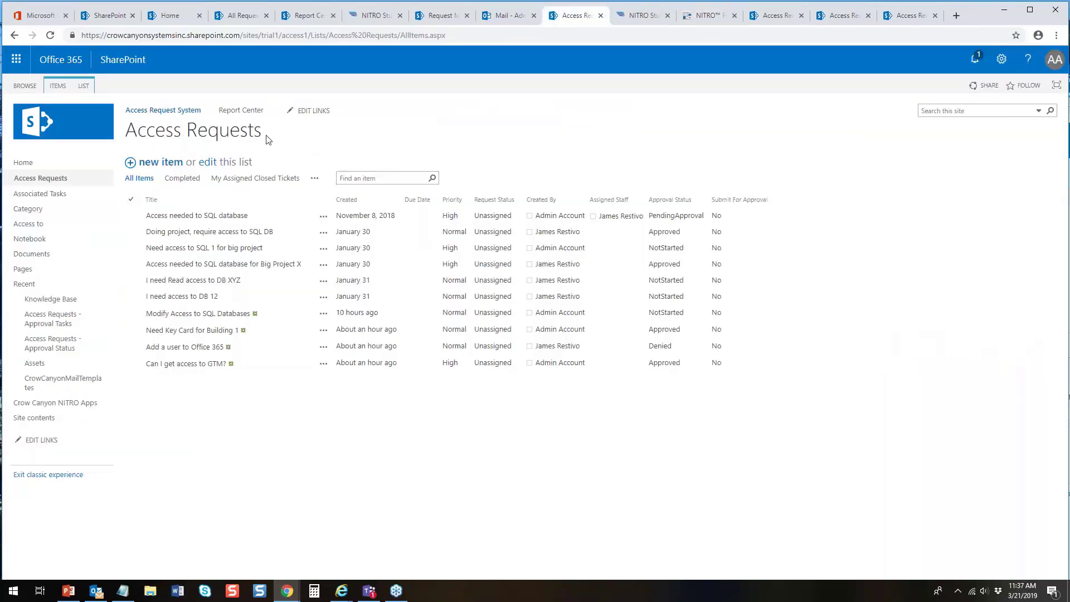
pyautogui.click(161, 163)
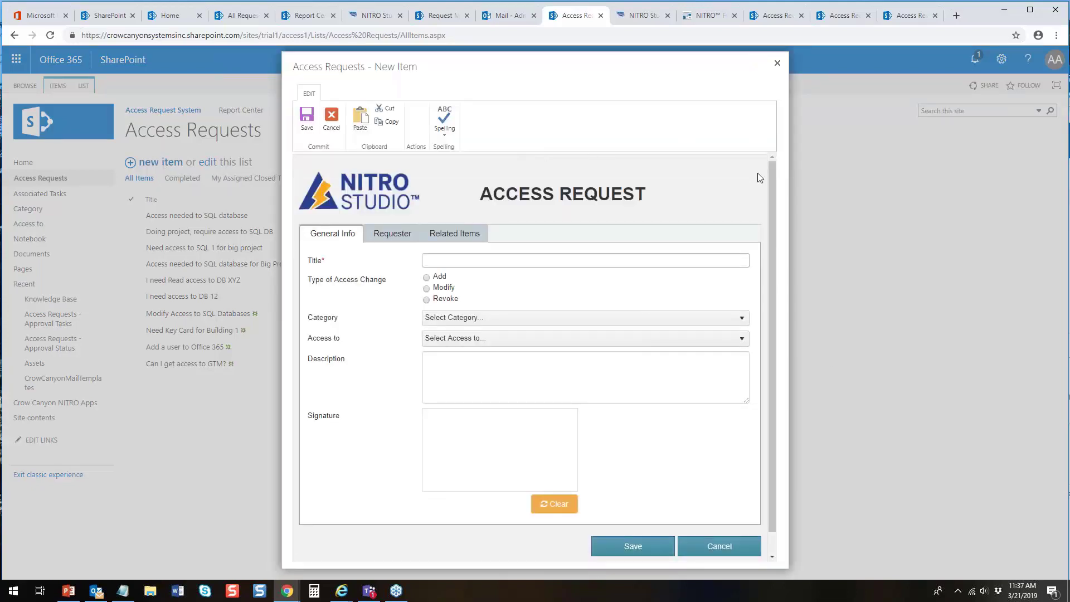
# - Add an associated task named "Check with Engineering on this" with priority (2) Normal under Related Items and save it
pyautogui.click(446, 236)
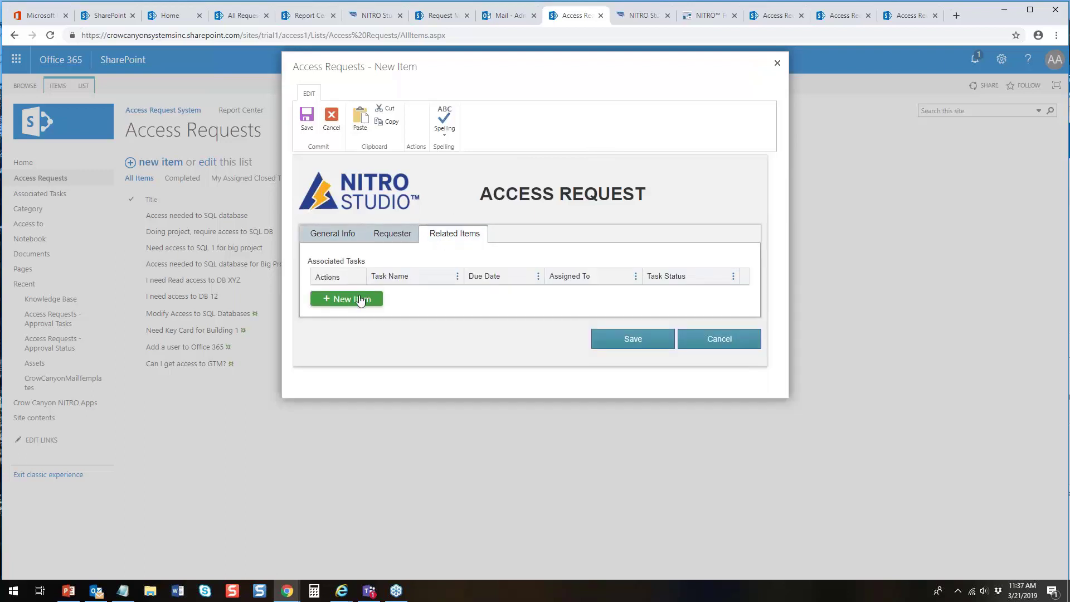
pyautogui.click(359, 299)
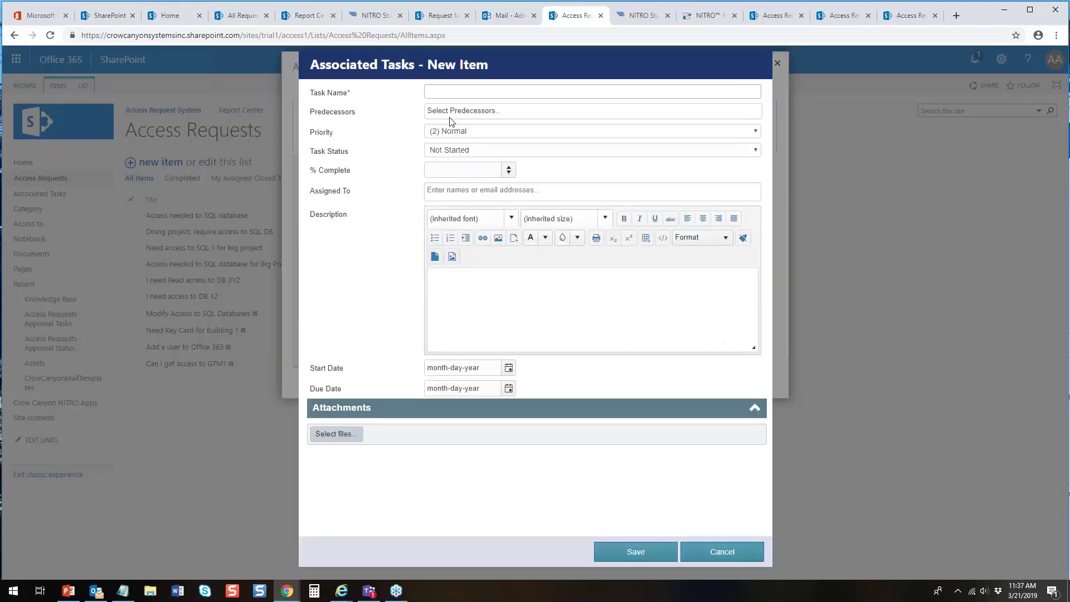
pyautogui.click(451, 90)
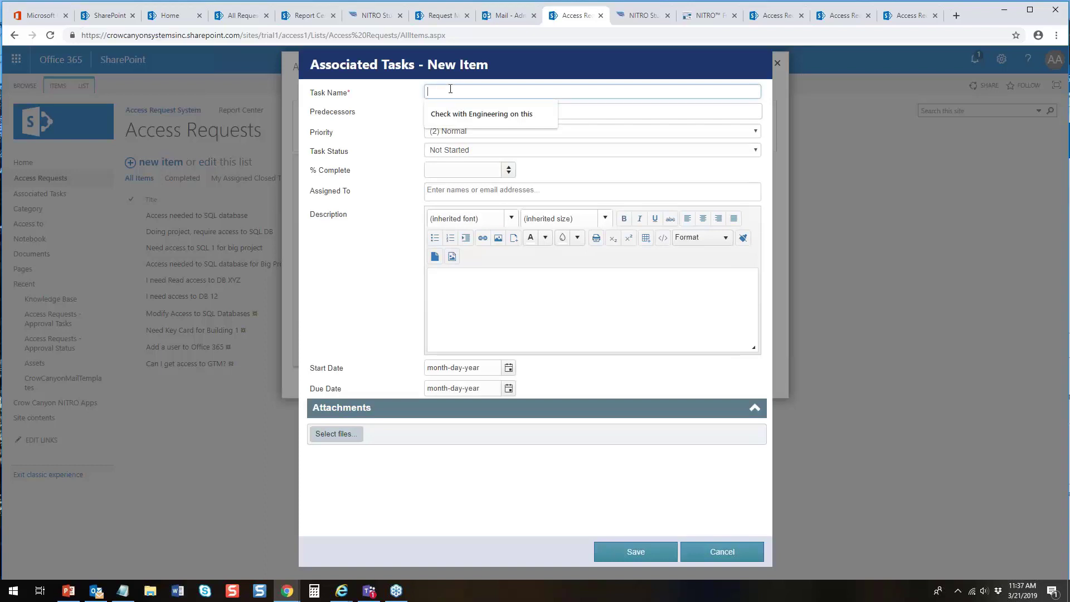
pyautogui.click(494, 114)
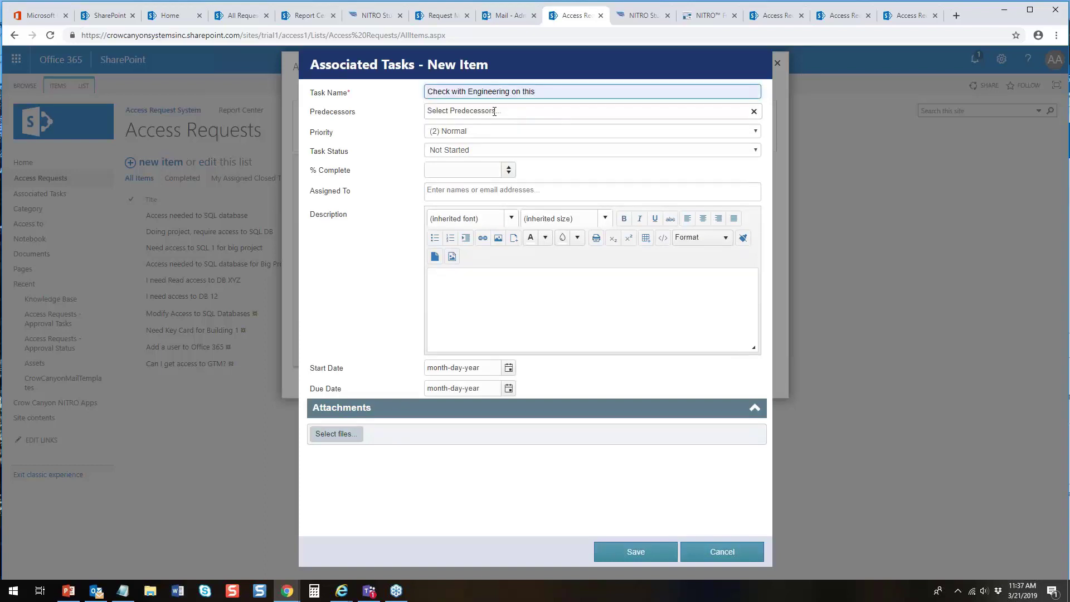
pyautogui.click(468, 134)
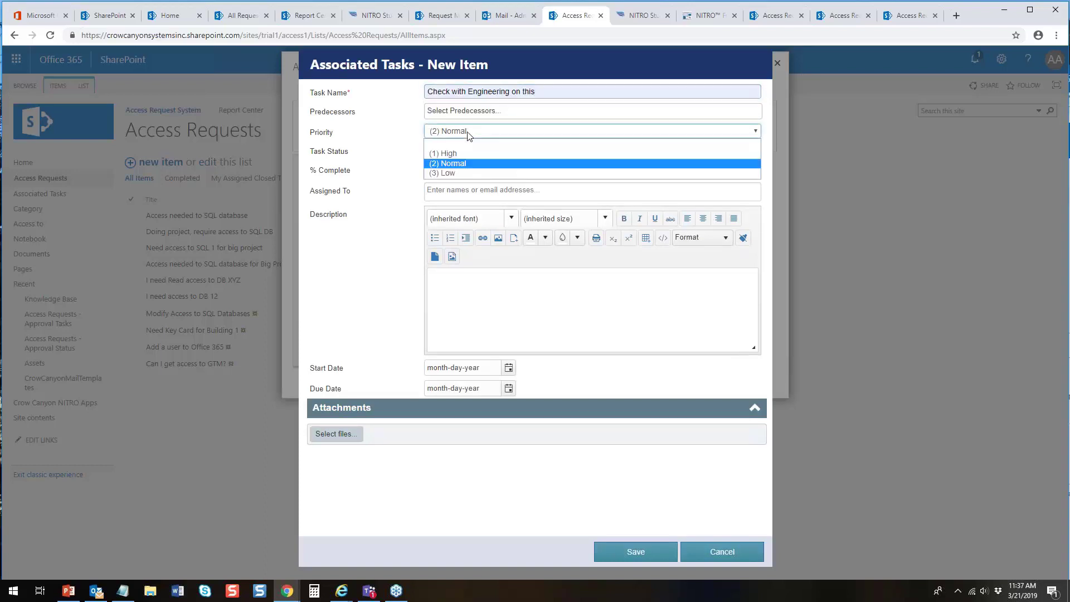
pyautogui.click(471, 163)
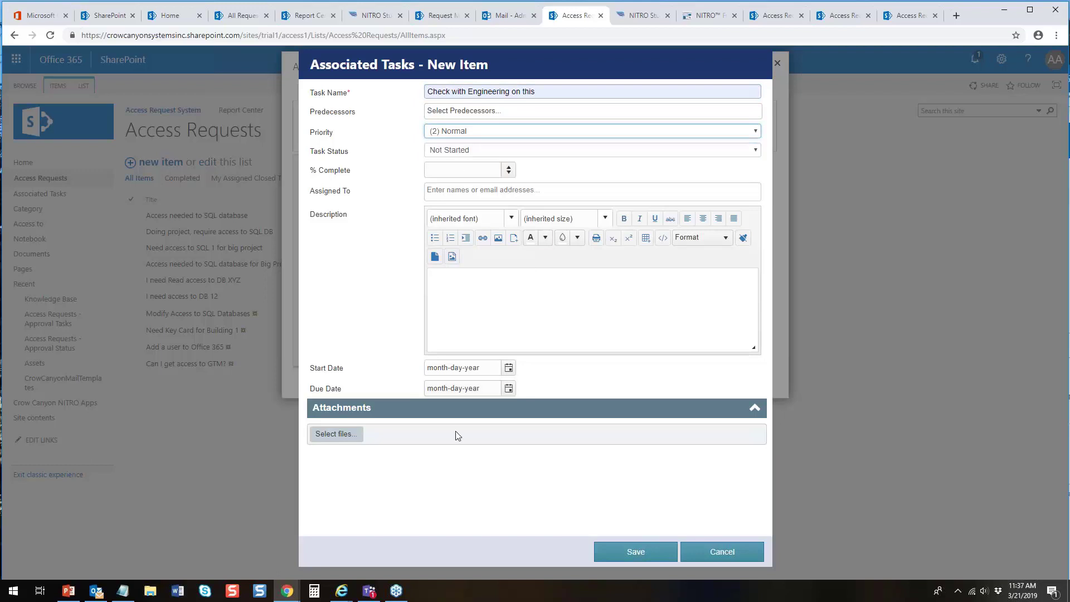
pyautogui.click(635, 553)
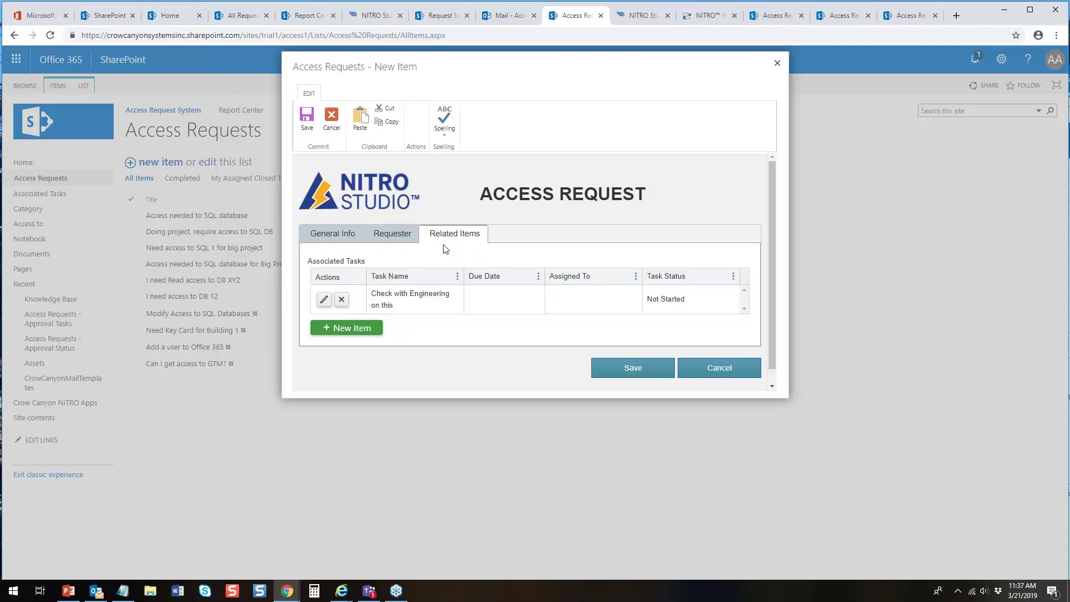
# - Look over the Requester and General Info tabs of the new access request and cancel it
pyautogui.click(403, 238)
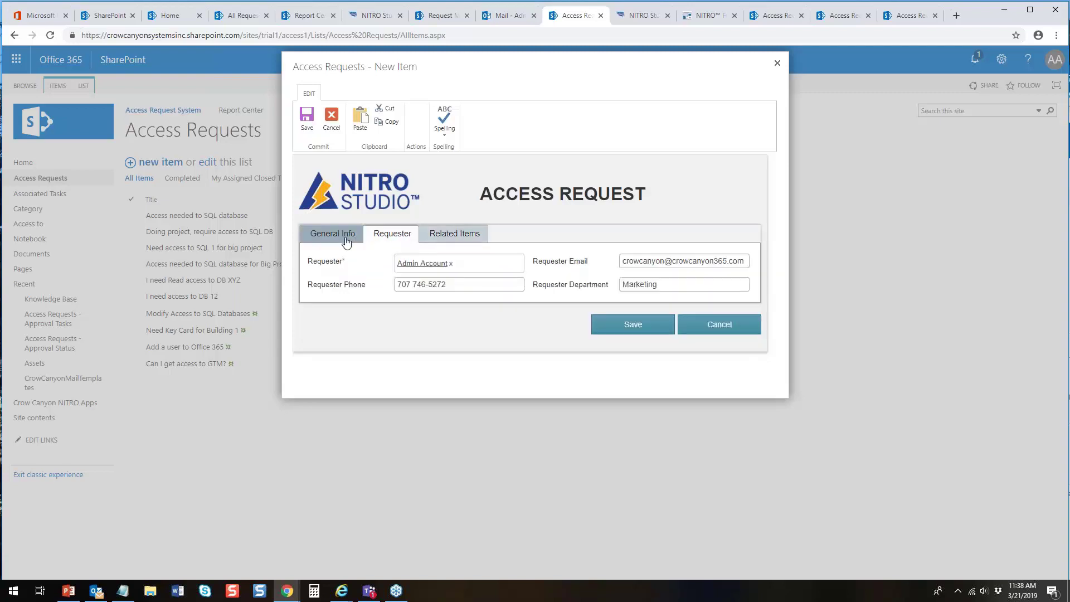
pyautogui.click(335, 234)
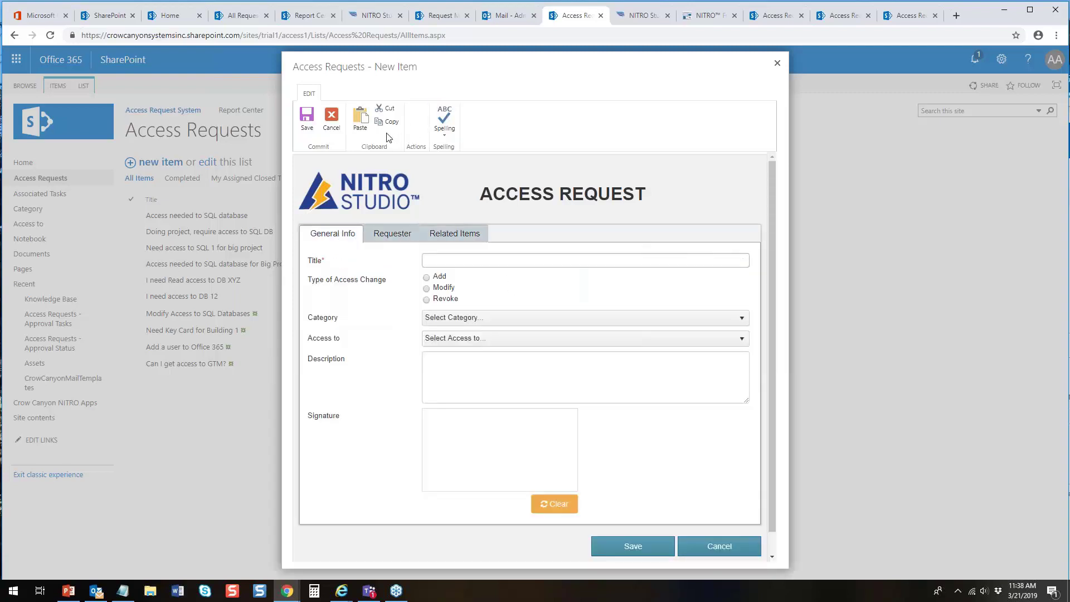
pyautogui.click(733, 549)
# - In the NITRO Forms Designer, group the Access Requests form's columns as sections with the Line section display
pyautogui.click(707, 16)
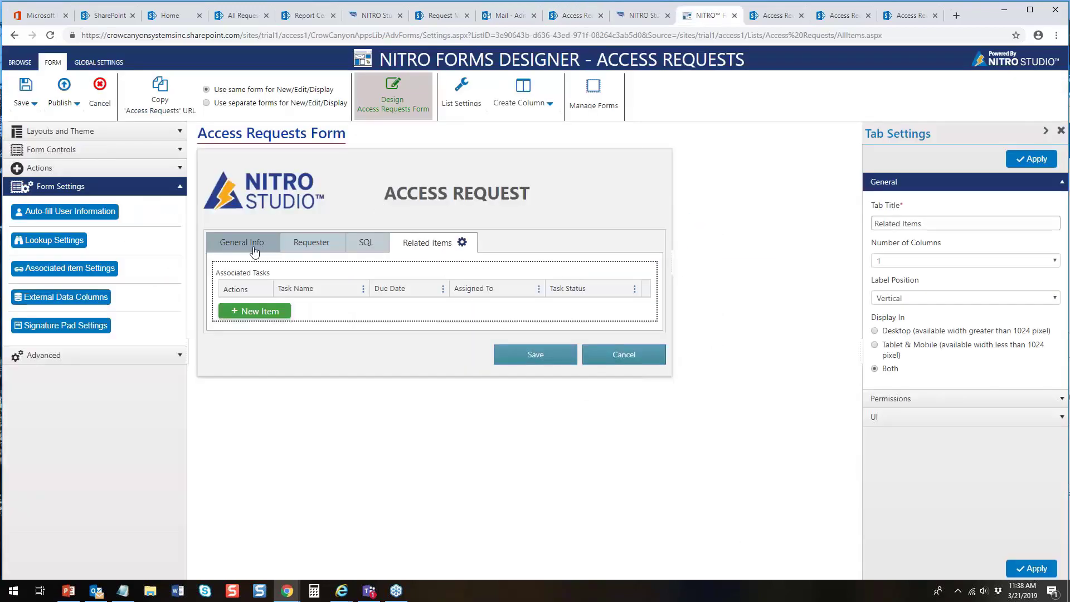
pyautogui.click(180, 132)
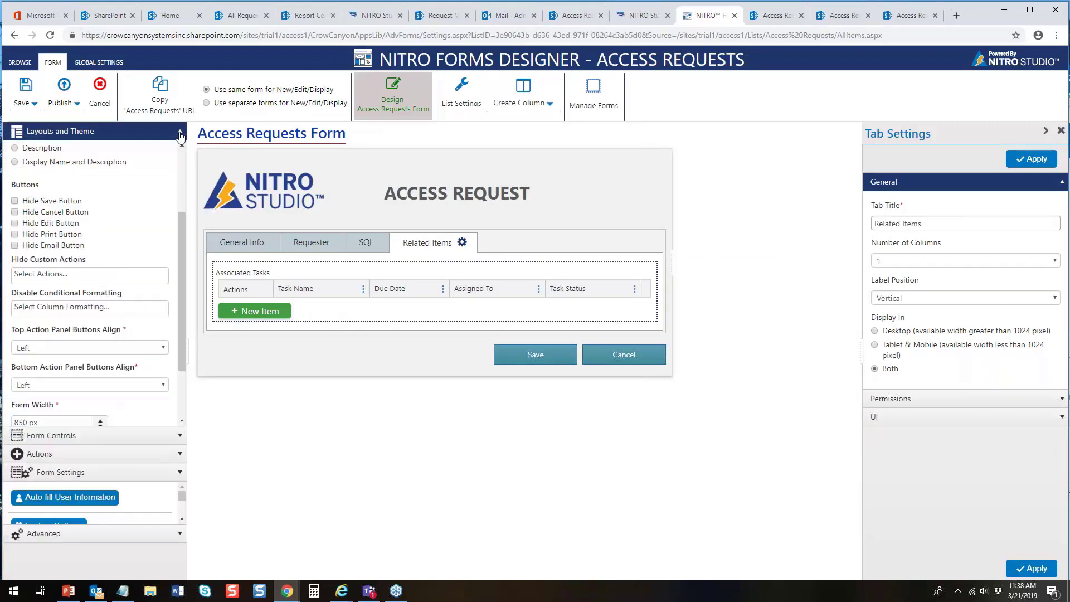
pyautogui.scroll(4, 182, 153)
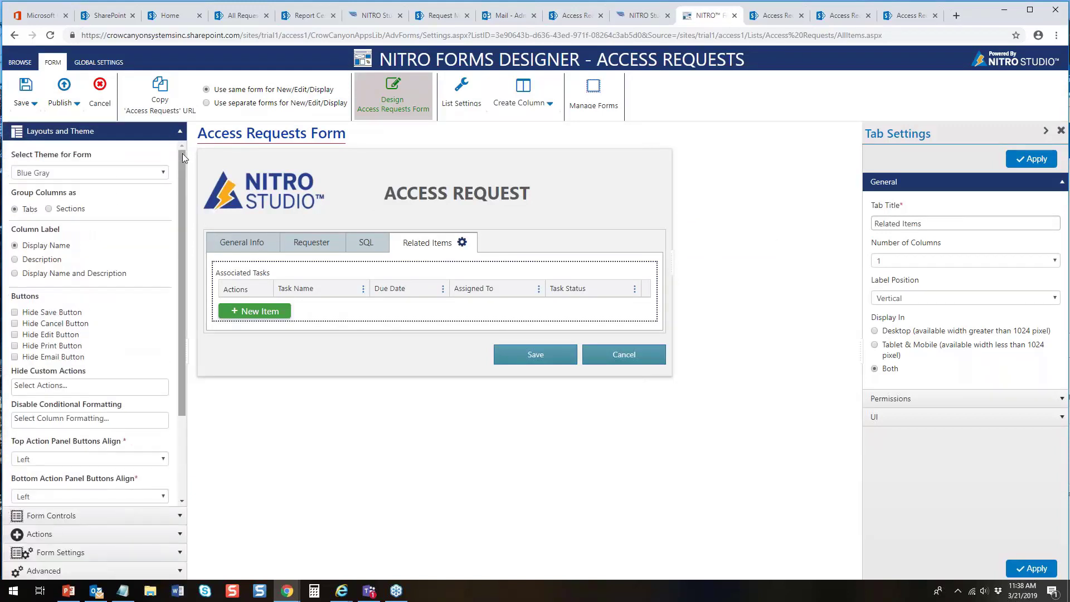
pyautogui.click(48, 209)
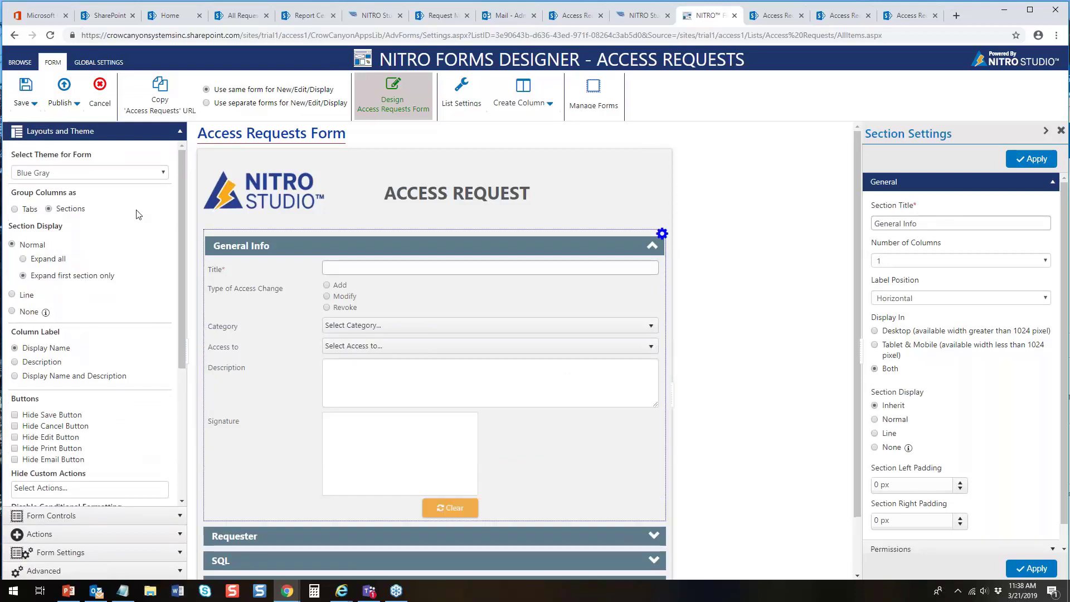
pyautogui.click(24, 296)
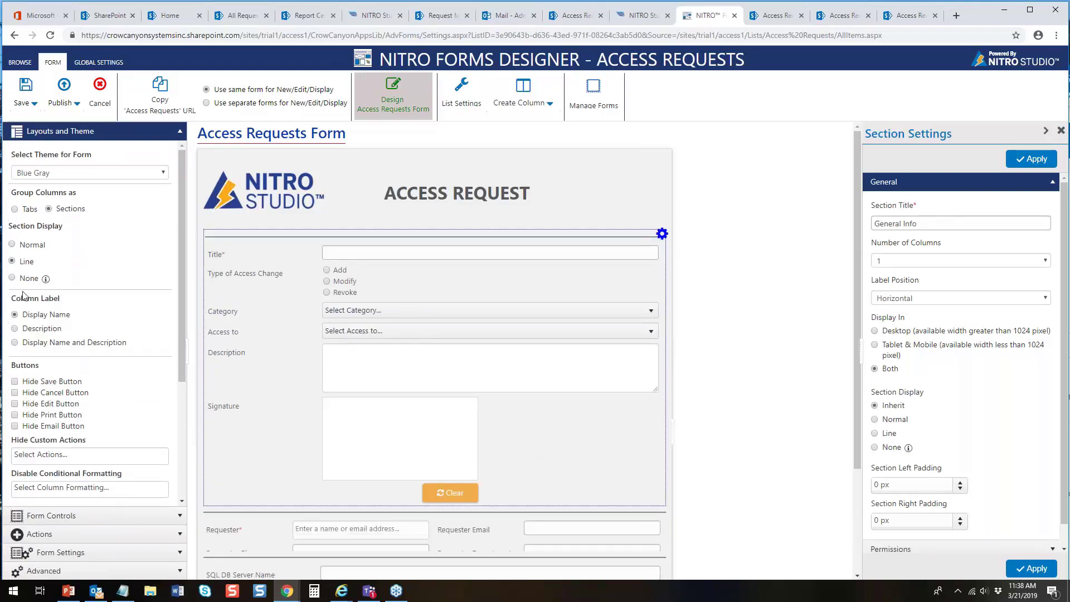
pyautogui.scroll(-2, 848, 294)
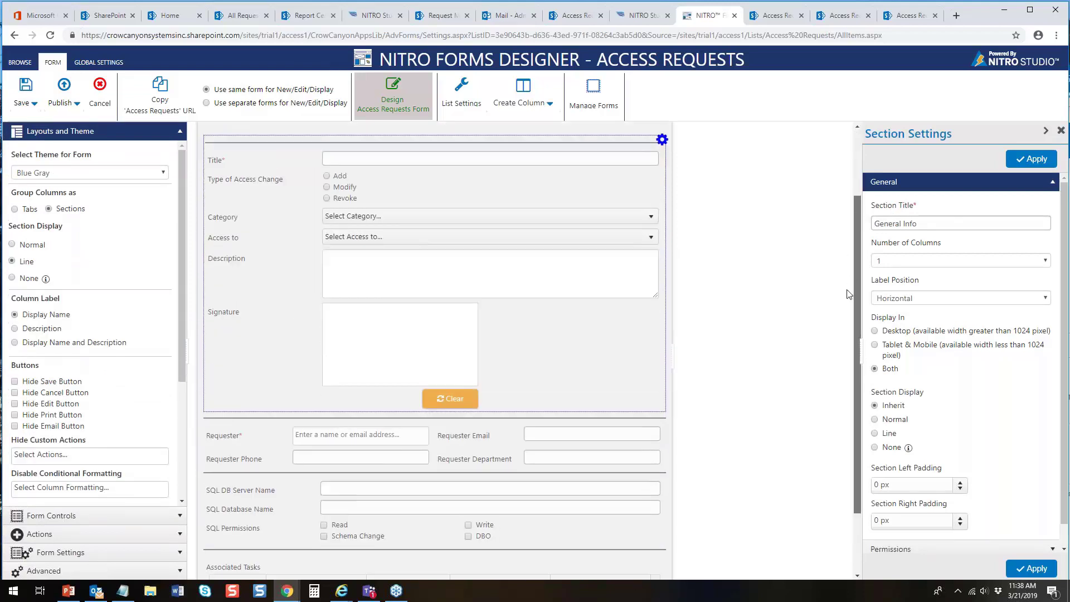
pyautogui.scroll(-2, 845, 346)
pyautogui.scroll(4, 844, 330)
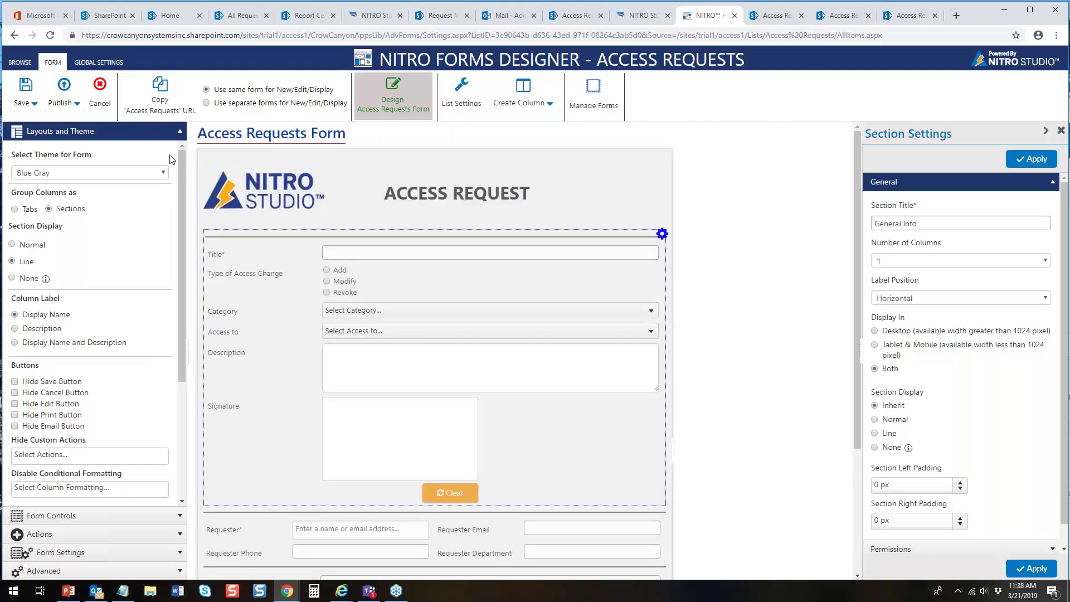
pyautogui.click(181, 131)
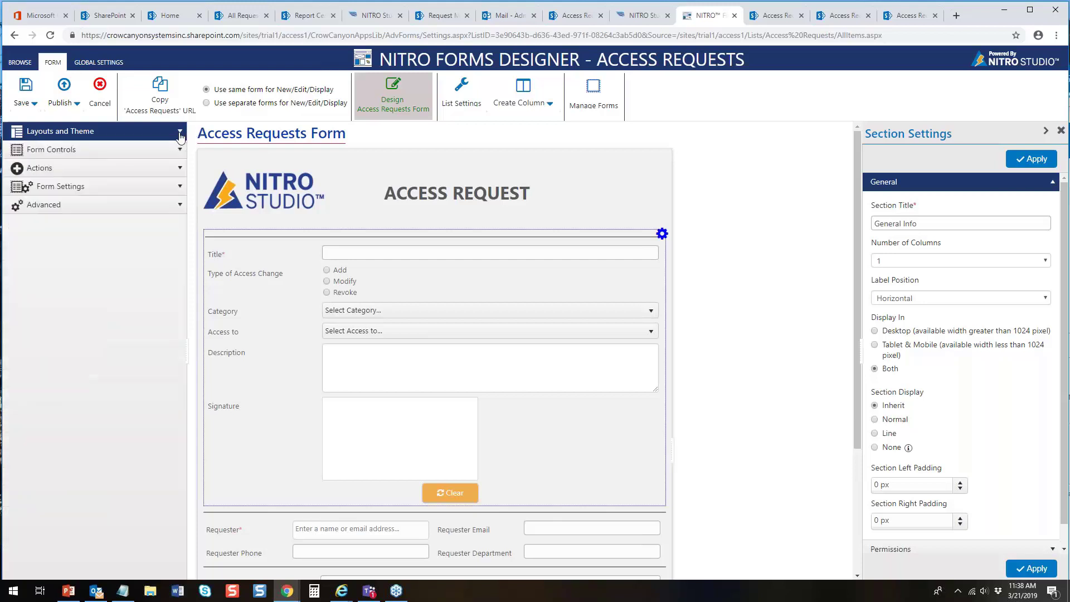
# - Paste the copied CSS, including the panelSection gradient background with white text, into the form's custom CSS and accept it
pyautogui.click(180, 206)
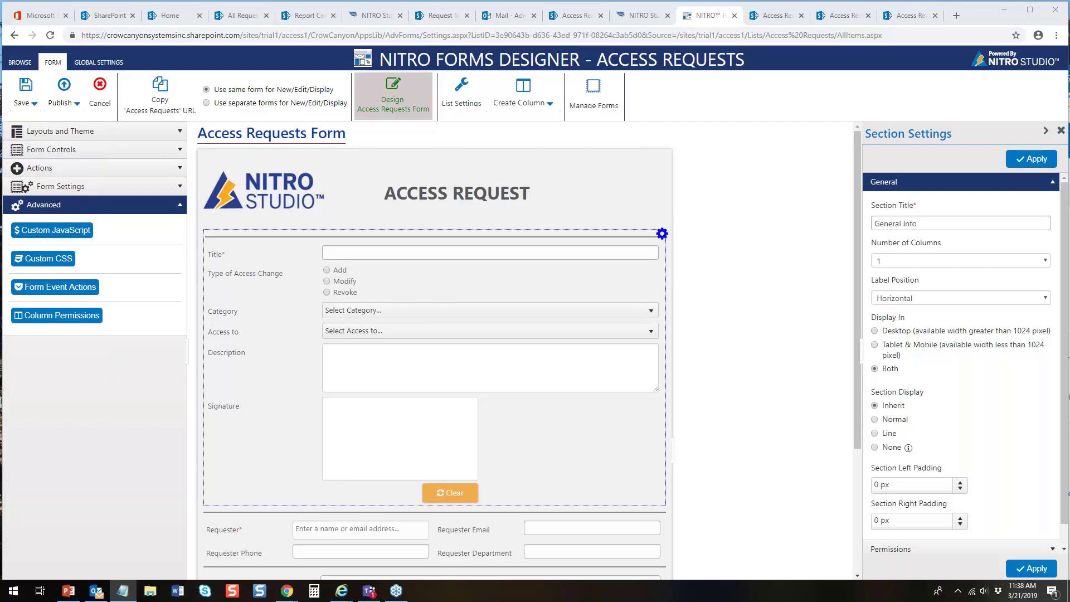
pyautogui.click(37, 258)
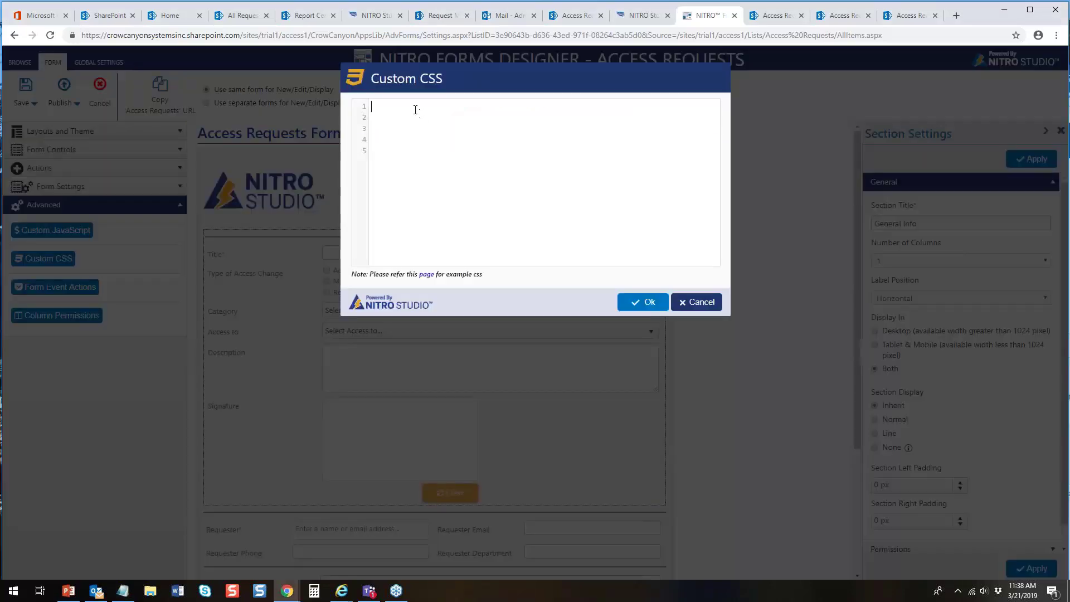
pyautogui.rightClick(415, 110)
pyautogui.click(442, 198)
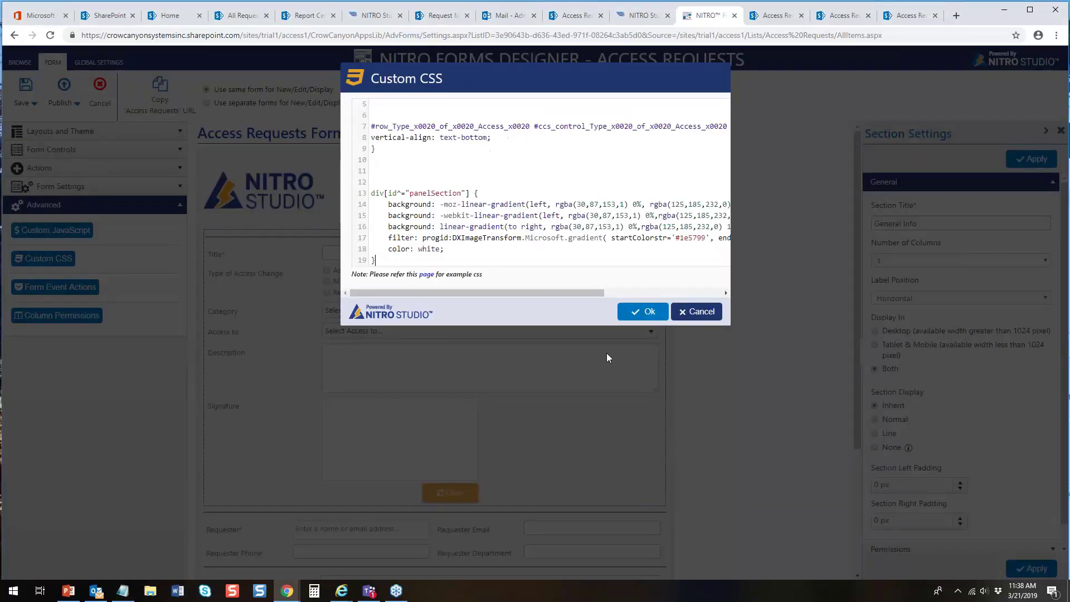
pyautogui.click(643, 312)
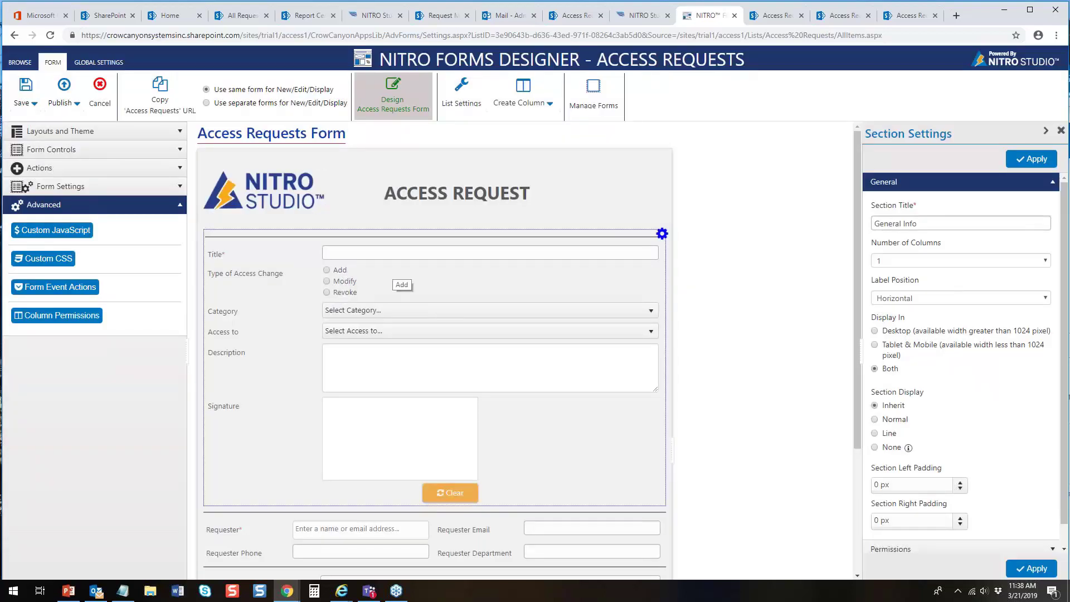
# - Publish the form with the new styling and open a new item in the Access Requests list
pyautogui.click(50, 103)
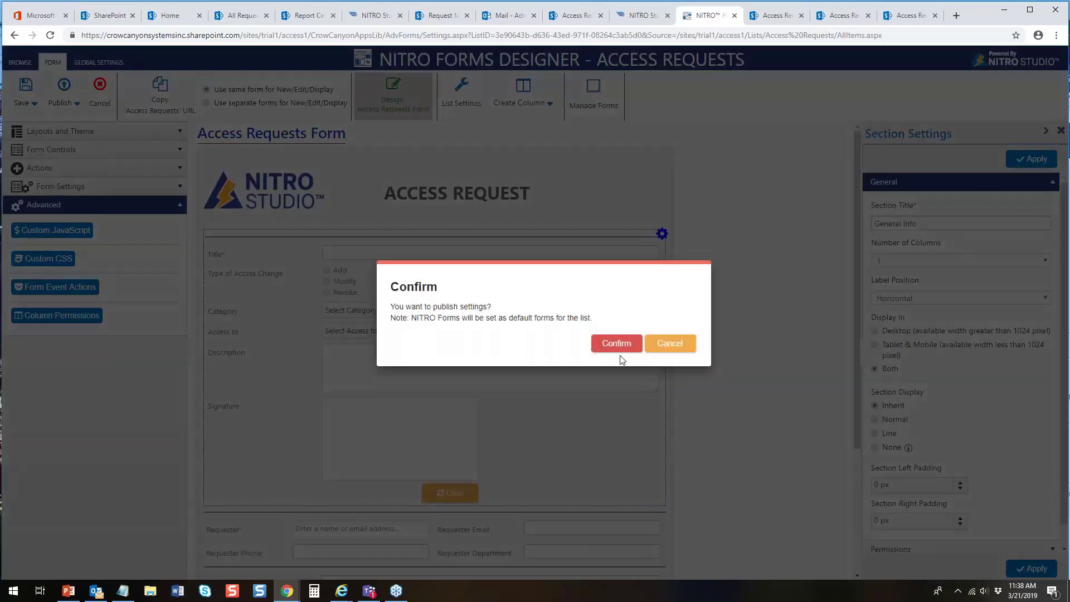
pyautogui.click(617, 343)
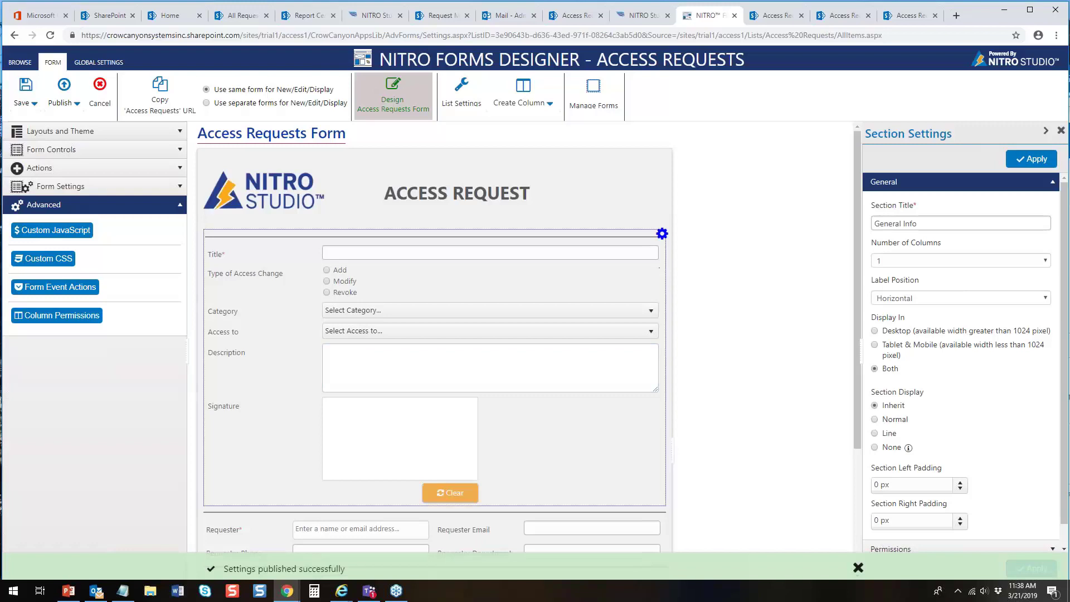
pyautogui.click(571, 16)
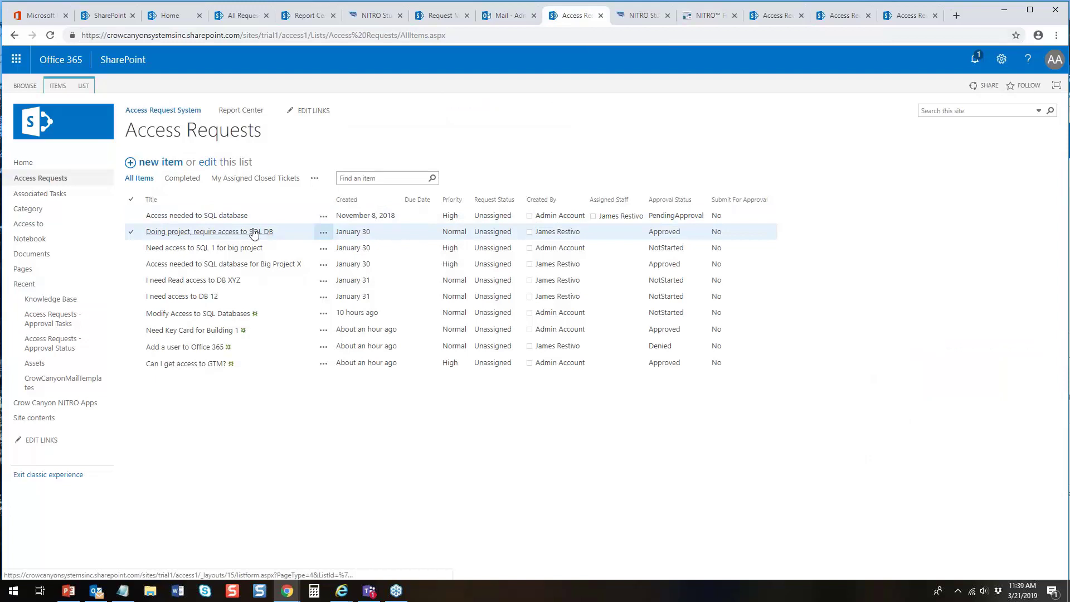
pyautogui.click(161, 163)
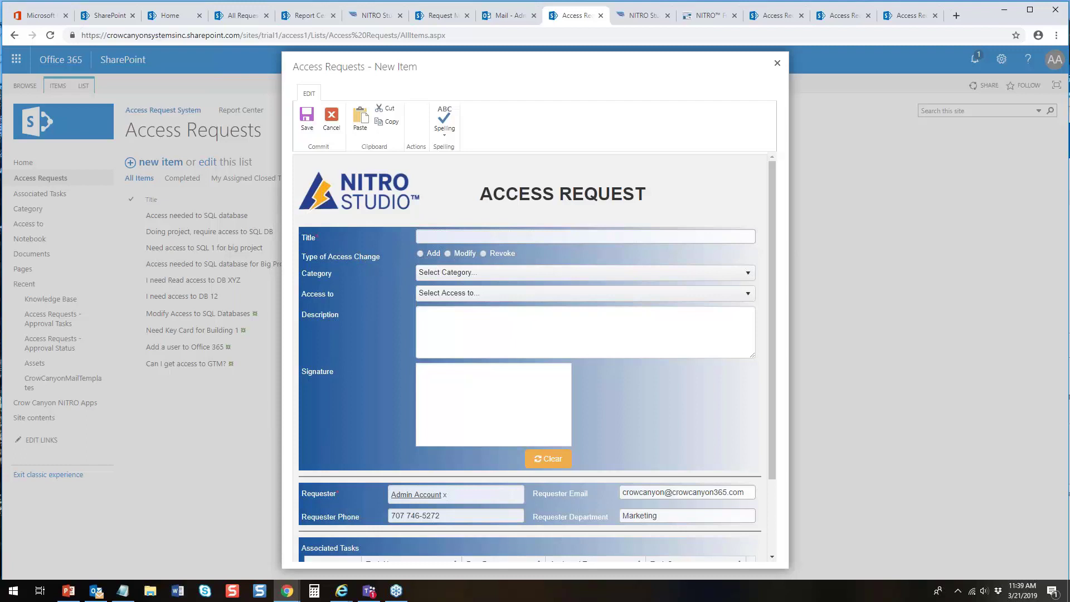
# - Set the new request's Category to Database and Access to to SQL
pyautogui.moveTo(770, 234); pyautogui.dragTo(787, 276)
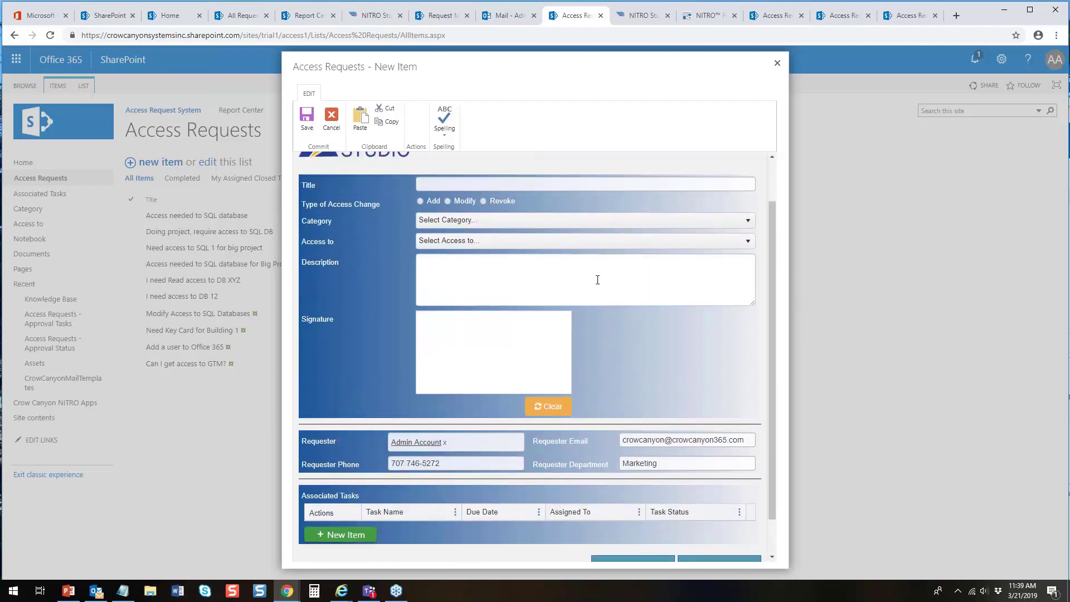
pyautogui.click(567, 222)
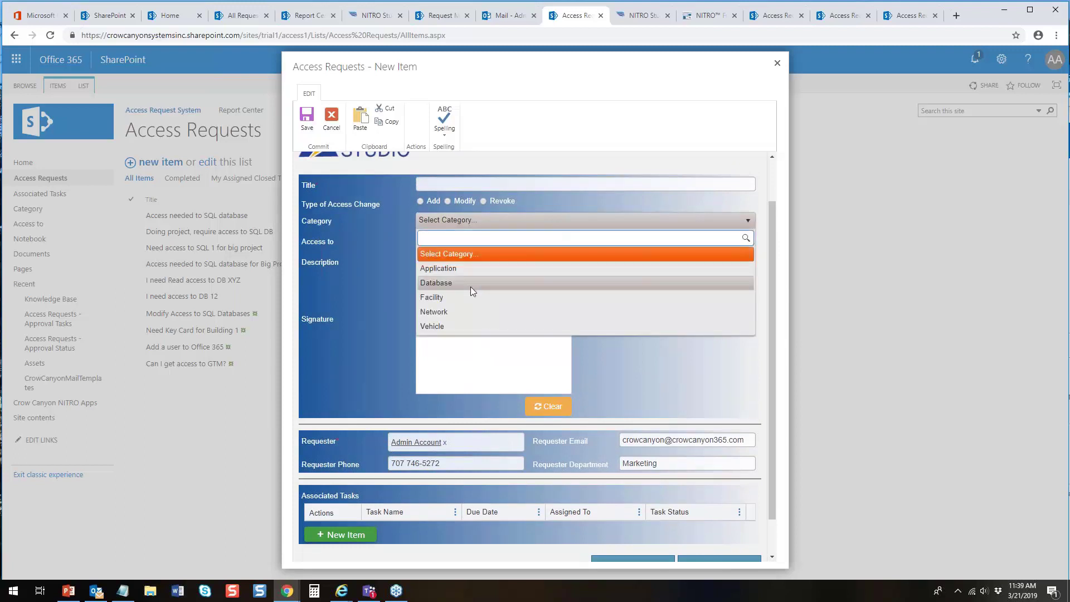
pyautogui.click(470, 286)
pyautogui.click(455, 246)
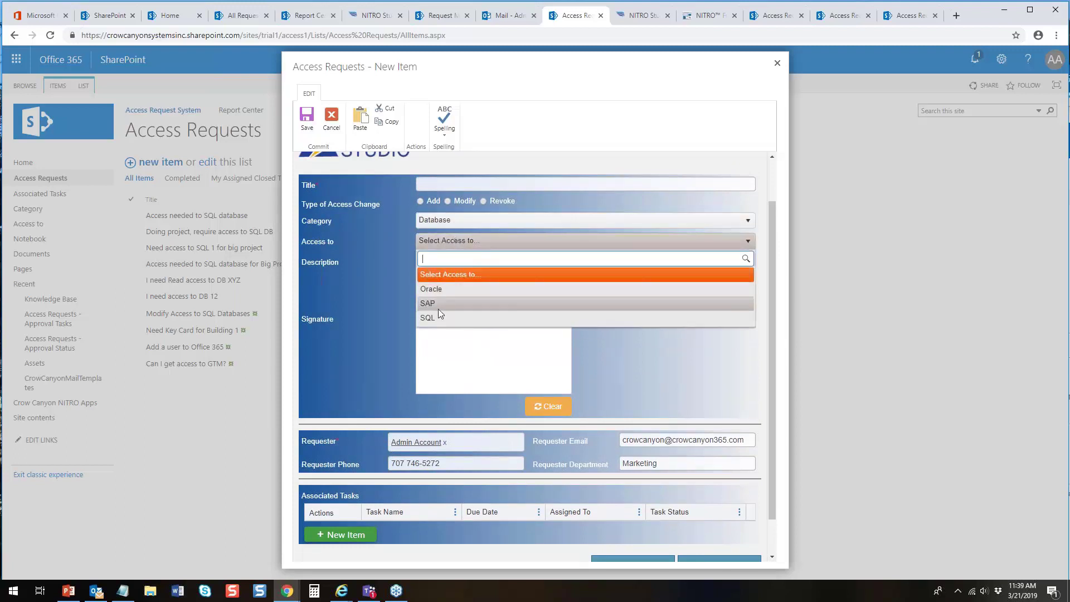
pyautogui.click(438, 309)
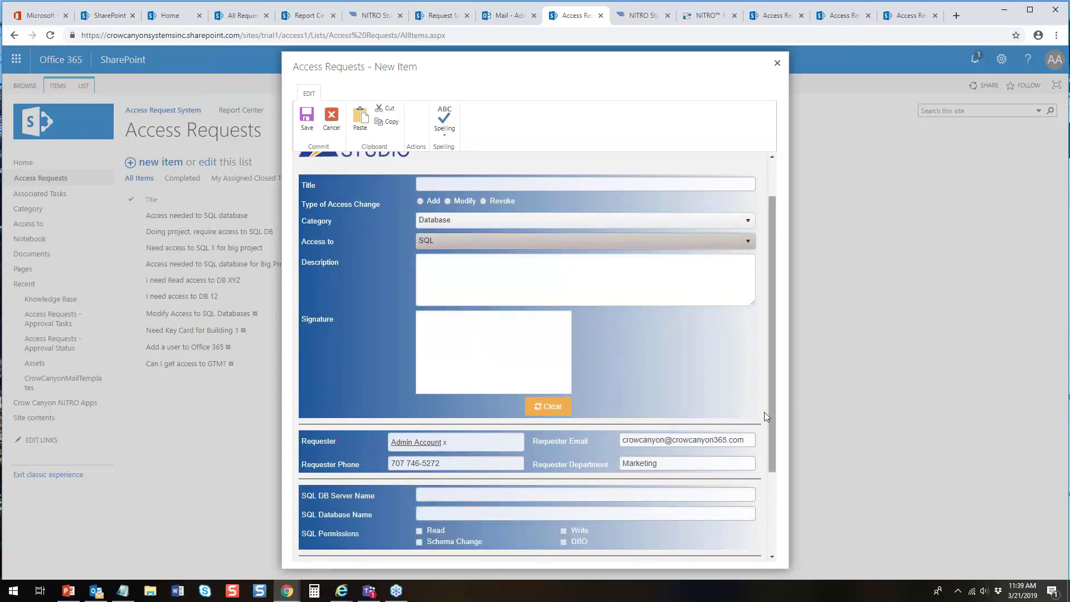
# - Examine the styled form's sections from the general fields to Associated Tasks, and cancel the new request
pyautogui.scroll(-3, 701, 489)
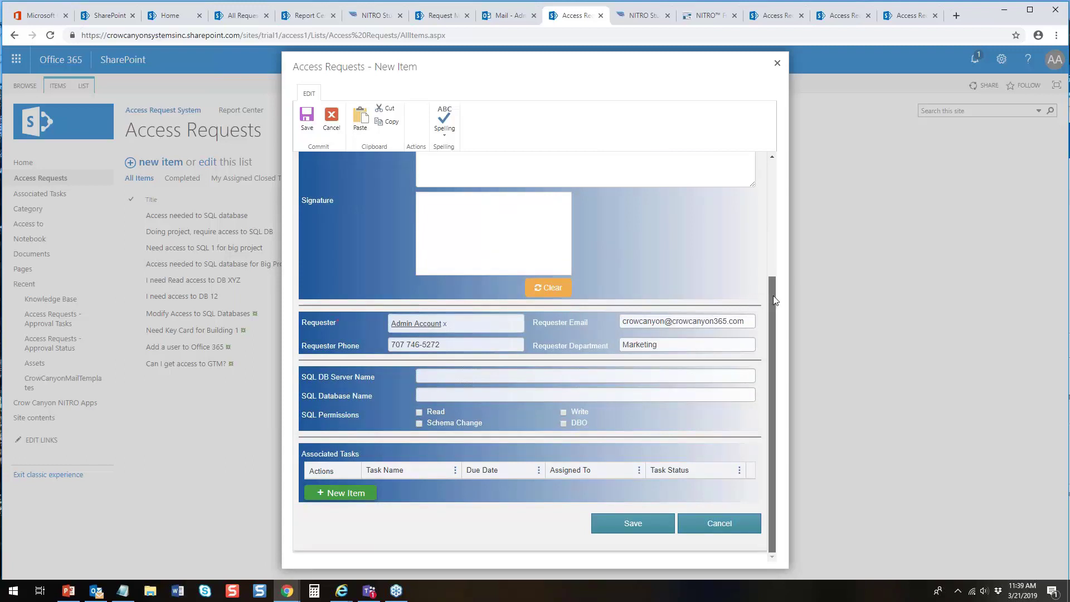
pyautogui.moveTo(773, 296); pyautogui.dragTo(793, 150)
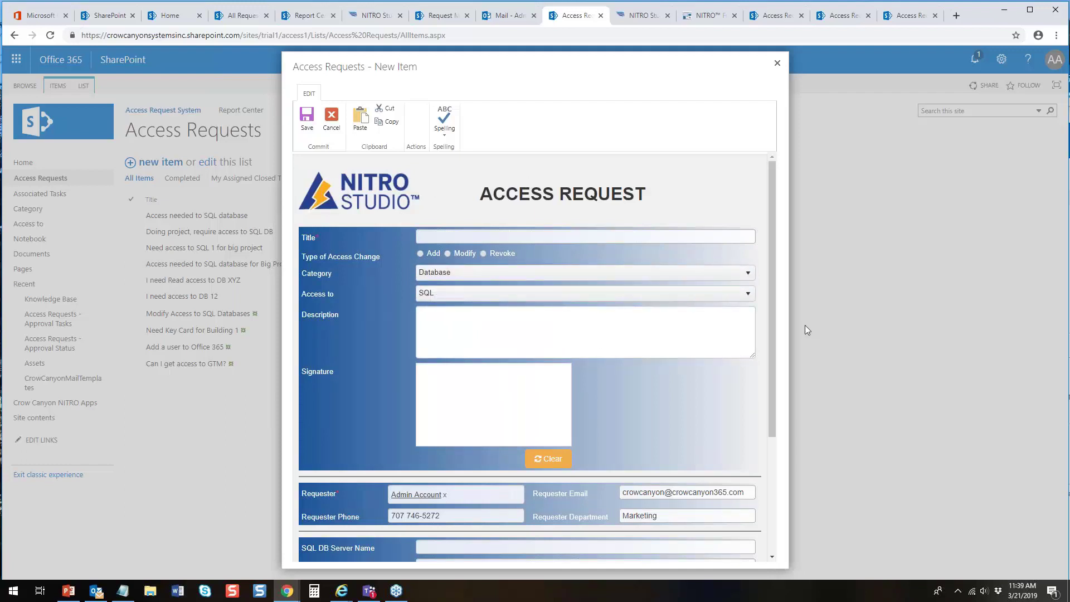
pyautogui.moveTo(773, 313); pyautogui.dragTo(788, 413)
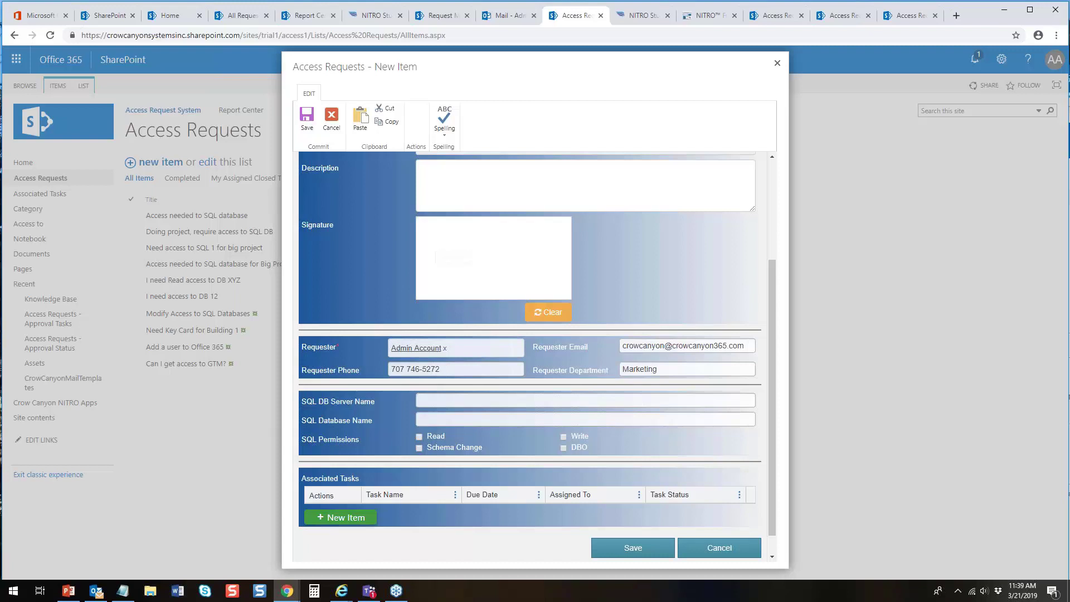
pyautogui.click(705, 548)
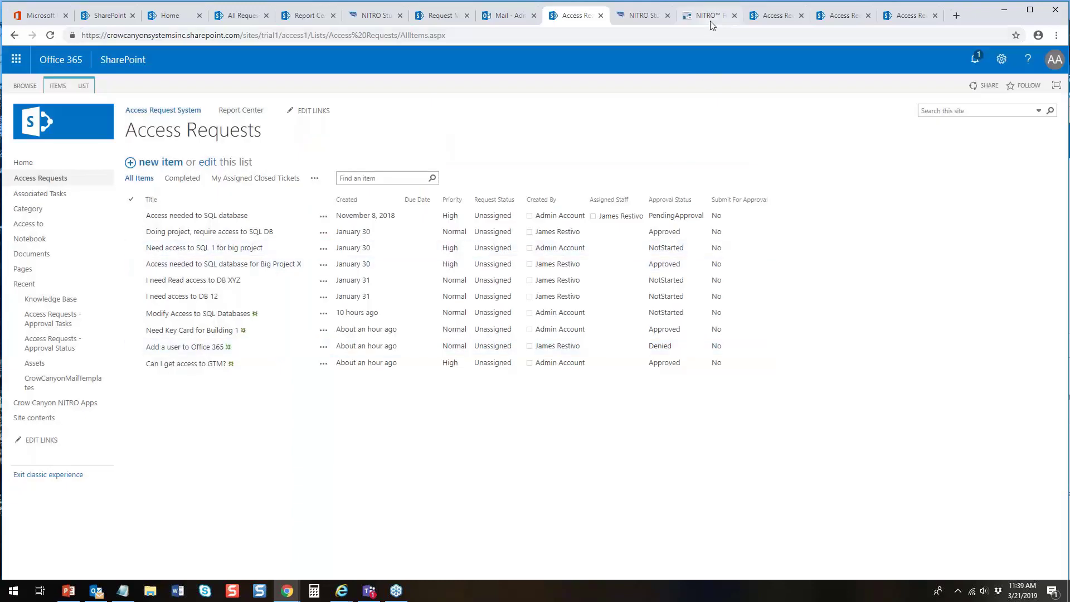
# - Delete all the custom CSS of the Access Requests form in the NITRO Forms designer and accept the empty CSS
pyautogui.click(708, 16)
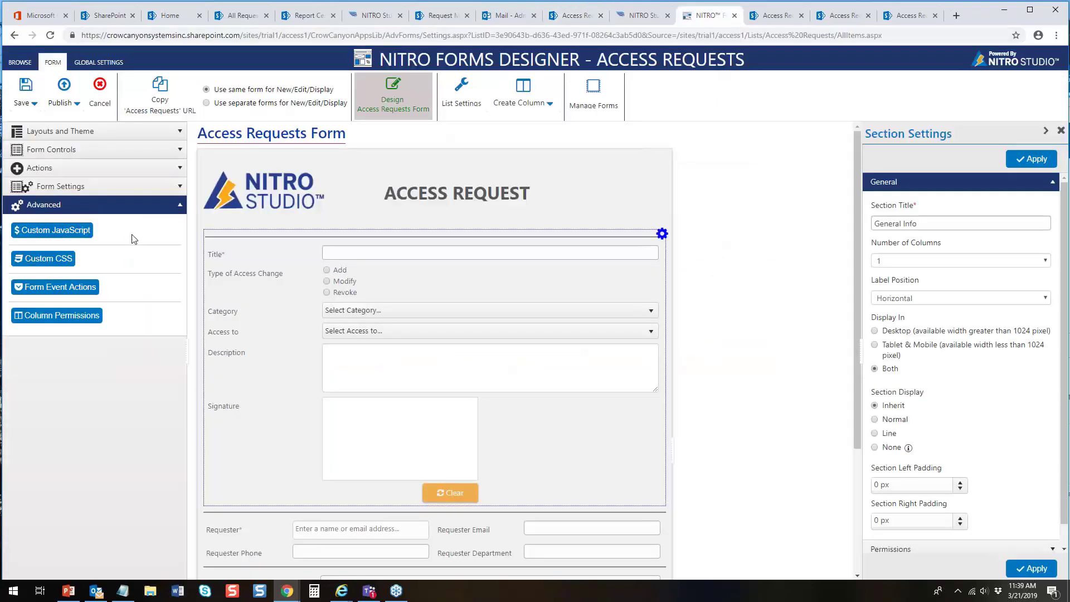
pyautogui.click(32, 262)
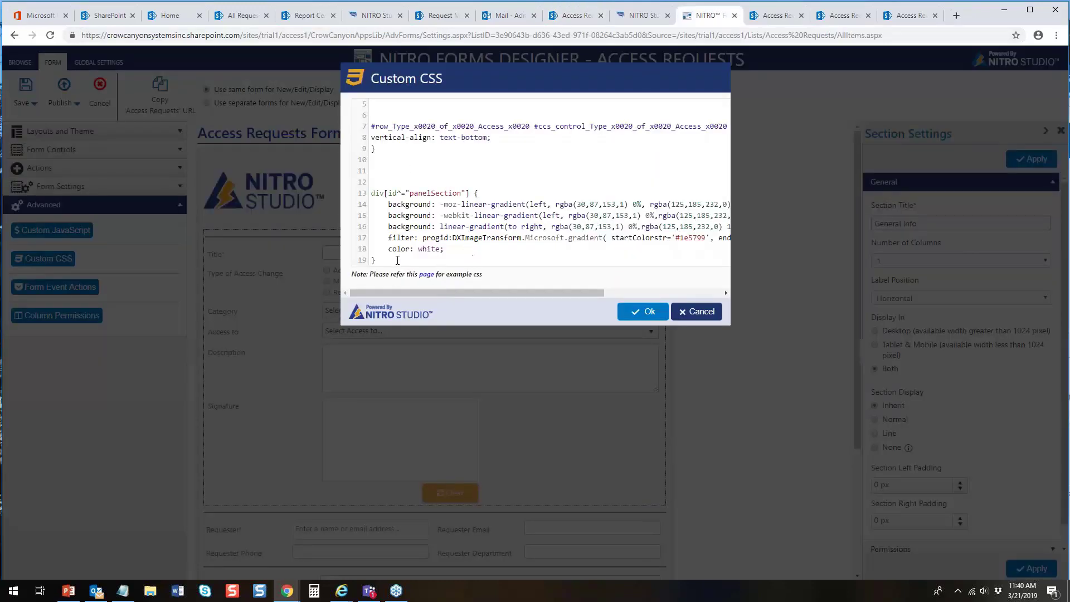
pyautogui.moveTo(382, 252); pyautogui.dragTo(315, 4)
pyautogui.press('Delete')
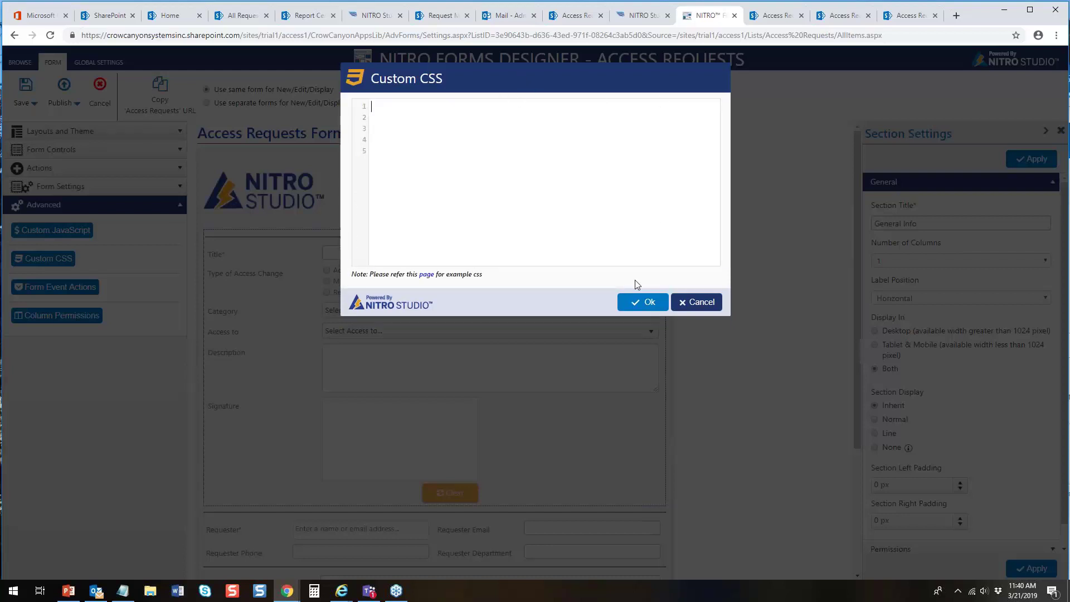
pyautogui.click(646, 302)
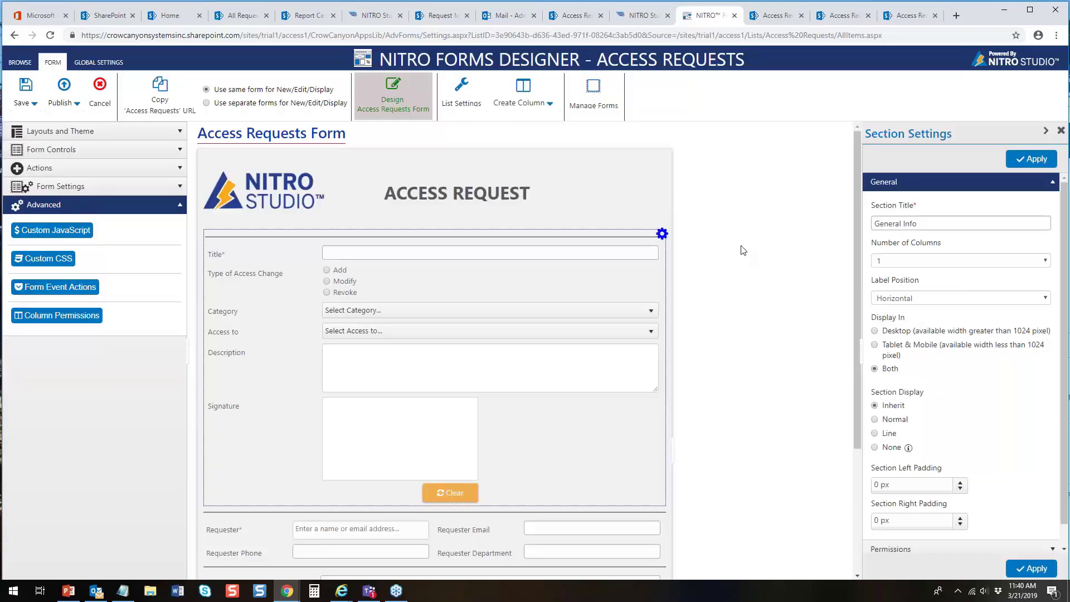
# - Group the form's columns as tabs instead of sections
pyautogui.click(174, 132)
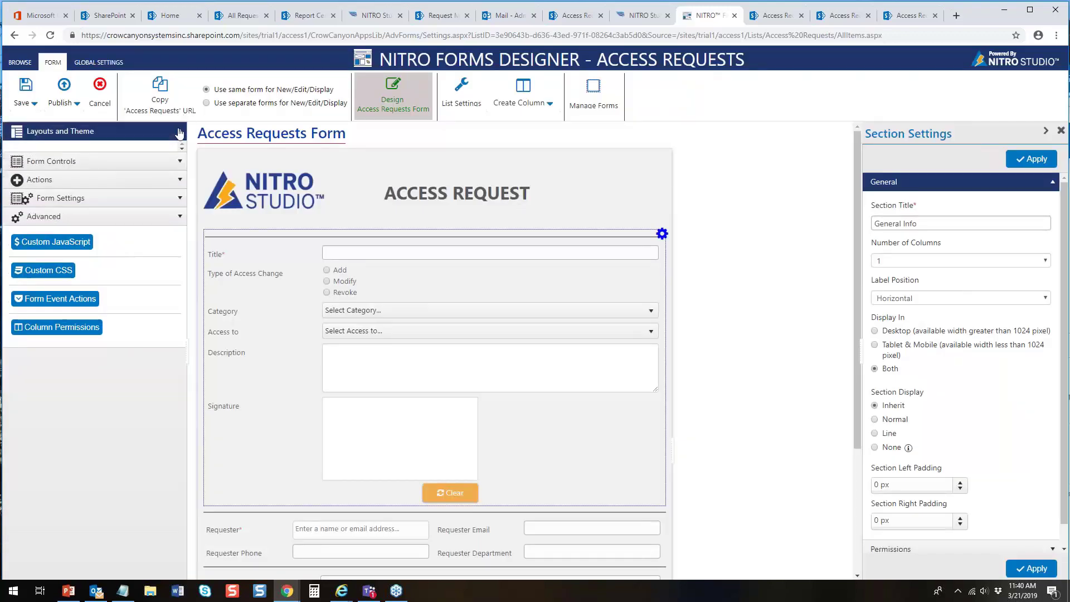
pyautogui.click(14, 209)
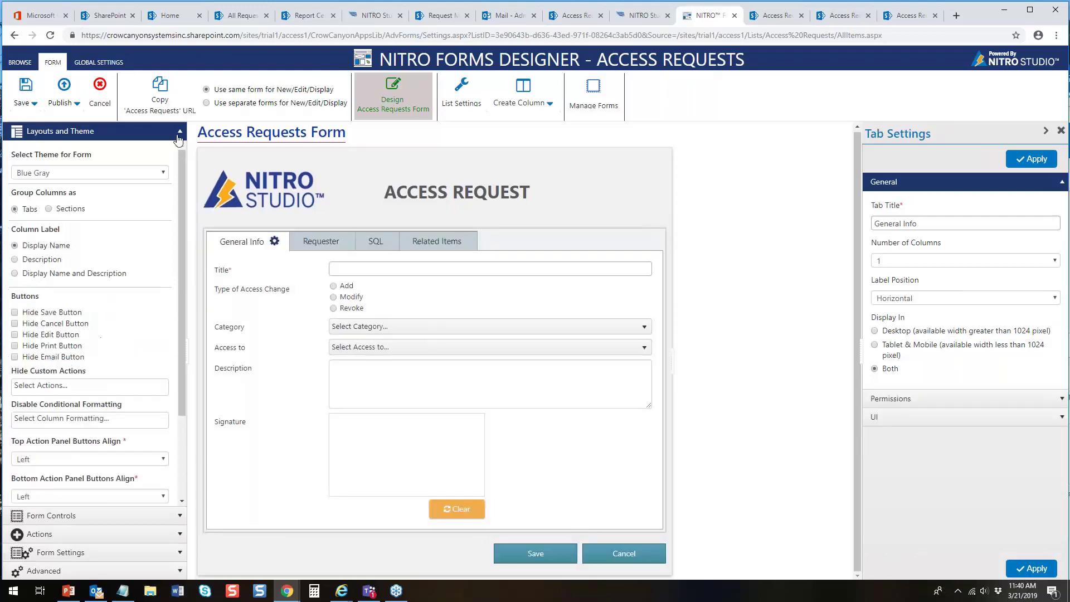
pyautogui.click(179, 134)
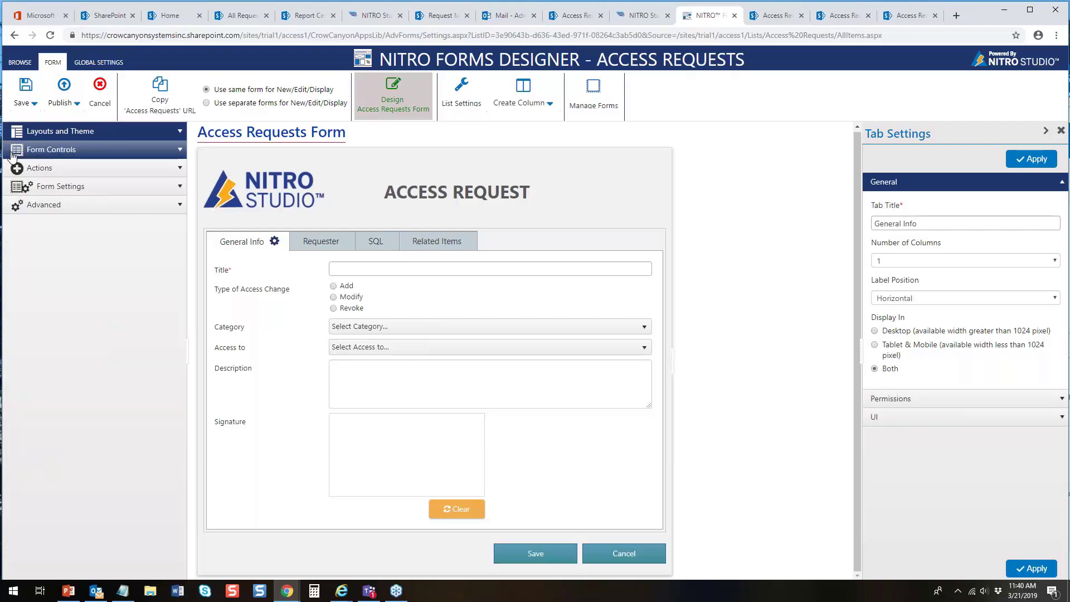
# - Find the Manager column by searching for "man" and add it to the SQL tab below SQL Permissions
pyautogui.click(179, 169)
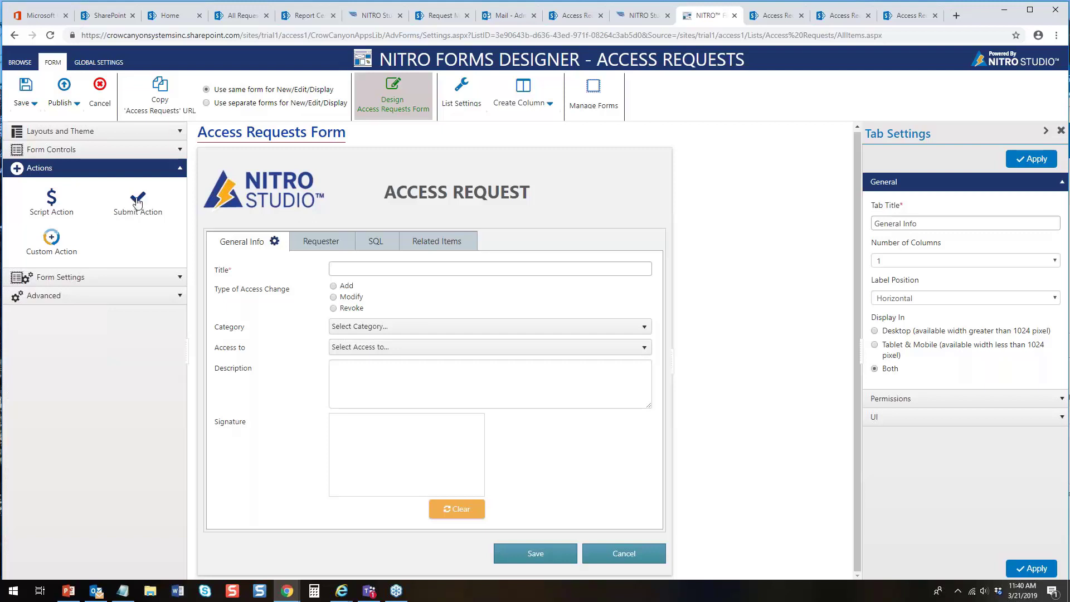
pyautogui.click(380, 246)
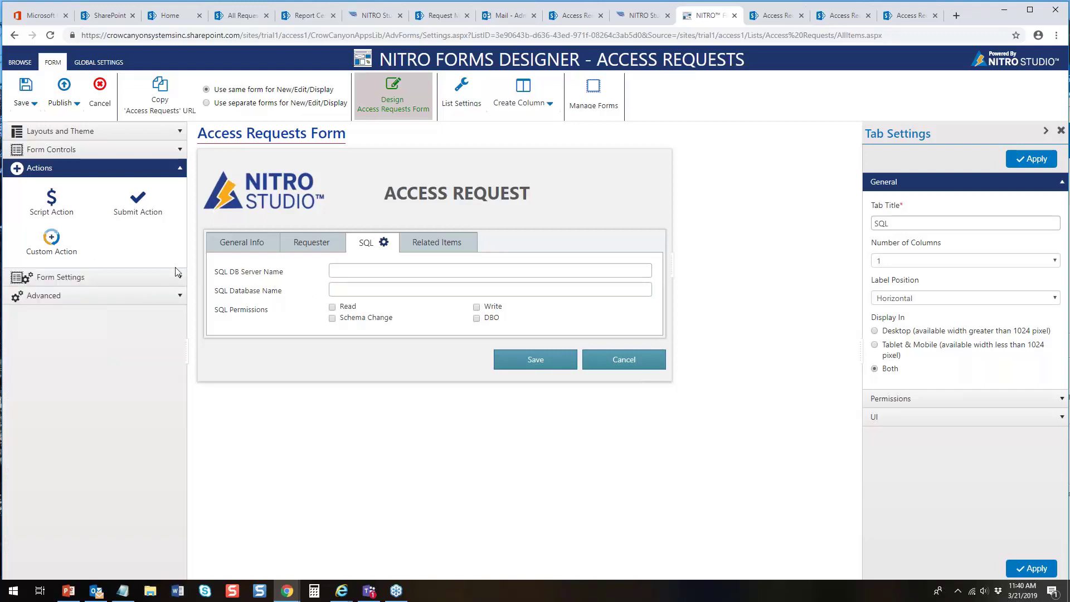
pyautogui.click(177, 156)
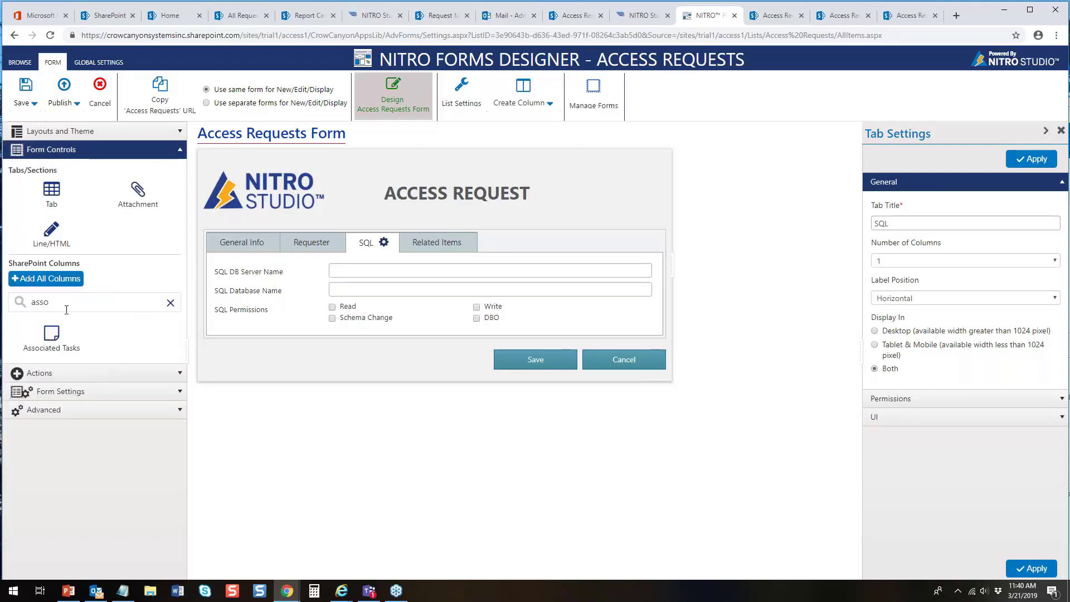
pyautogui.moveTo(65, 304); pyautogui.dragTo(5, 305)
pyautogui.write('man')
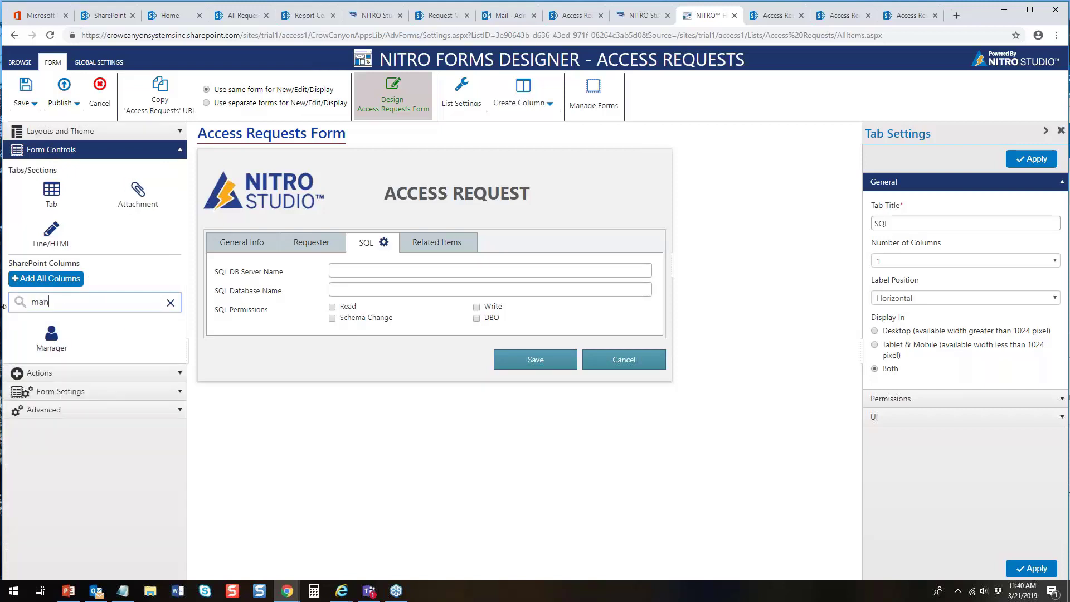
pyautogui.moveTo(40, 347); pyautogui.dragTo(285, 339)
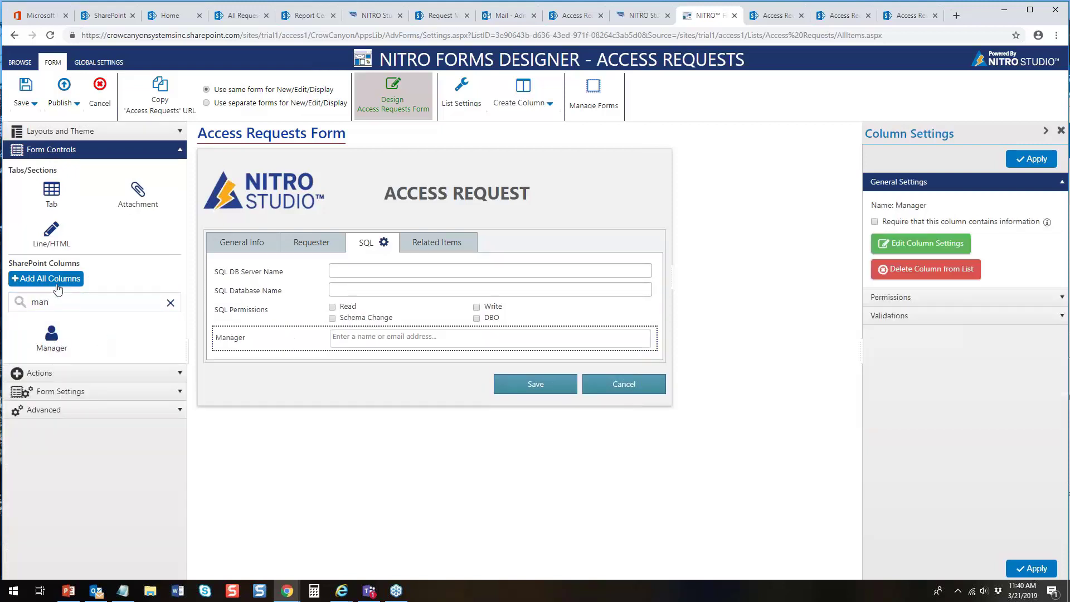
pyautogui.click(181, 149)
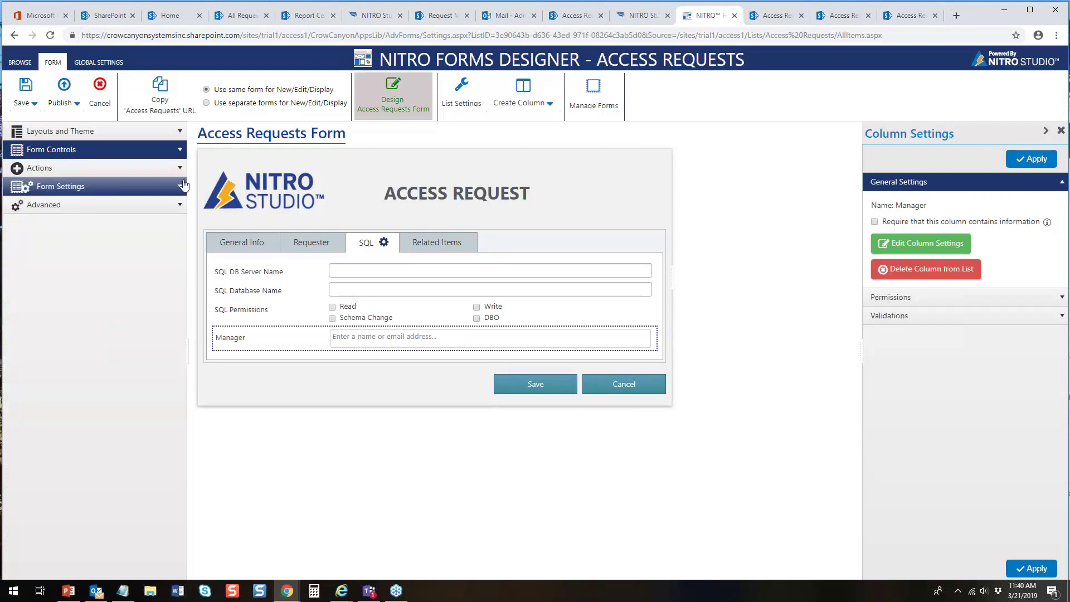
# - Edit the logged-in user (Requester) auto-fill setting and start a new mapping for the Manager column
pyautogui.click(180, 192)
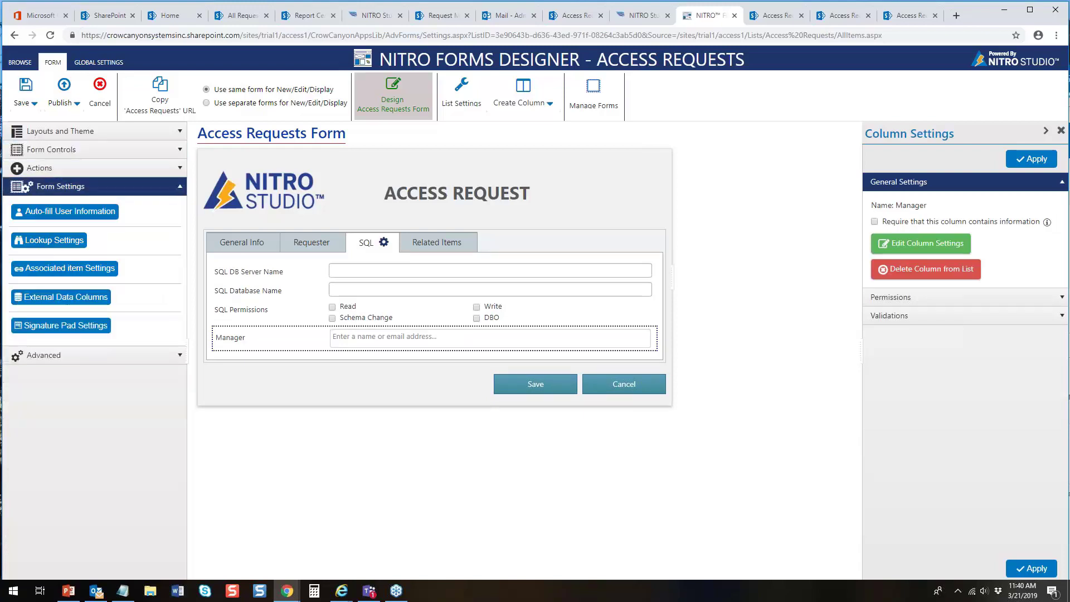
pyautogui.click(55, 215)
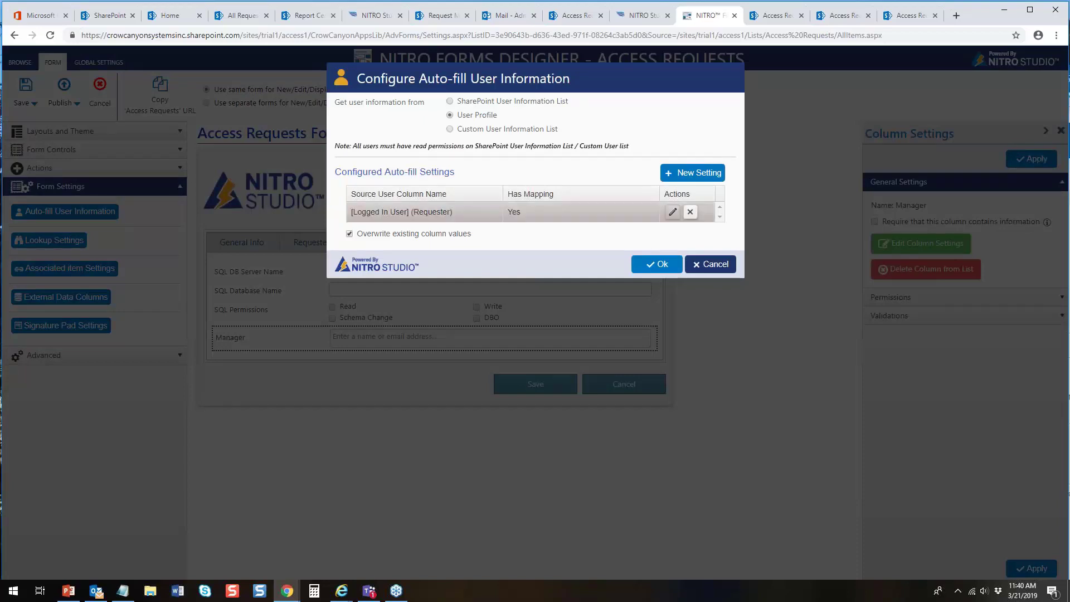
pyautogui.click(672, 214)
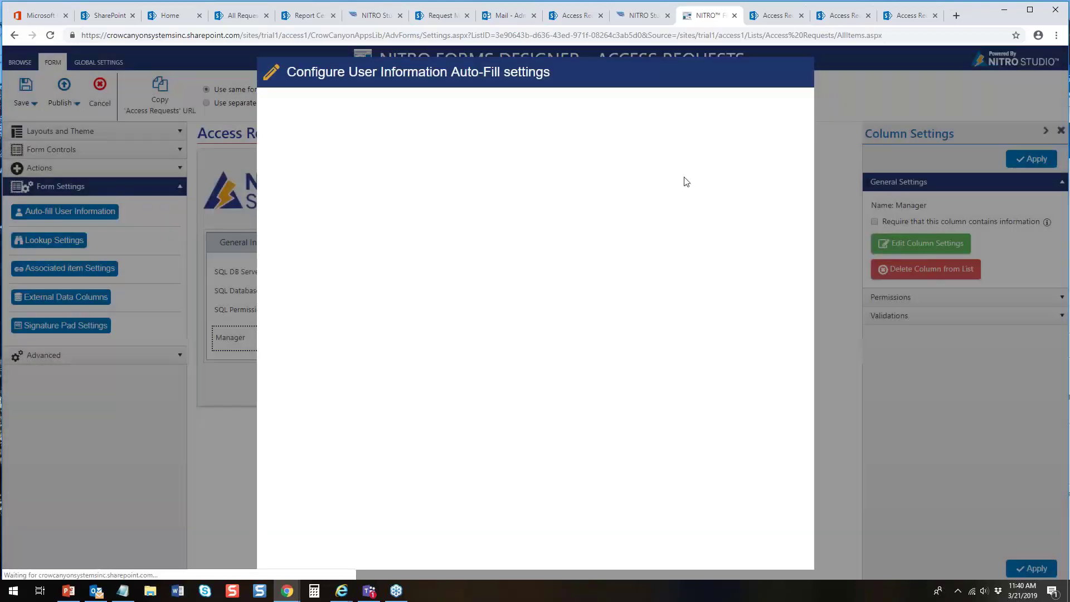
pyautogui.click(789, 189)
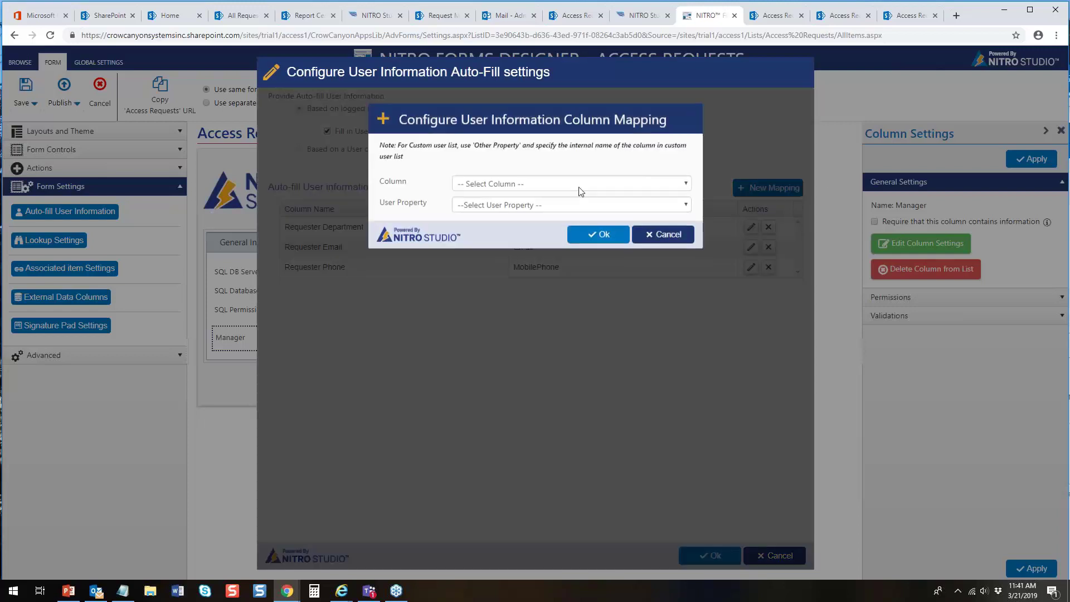
pyautogui.click(479, 185)
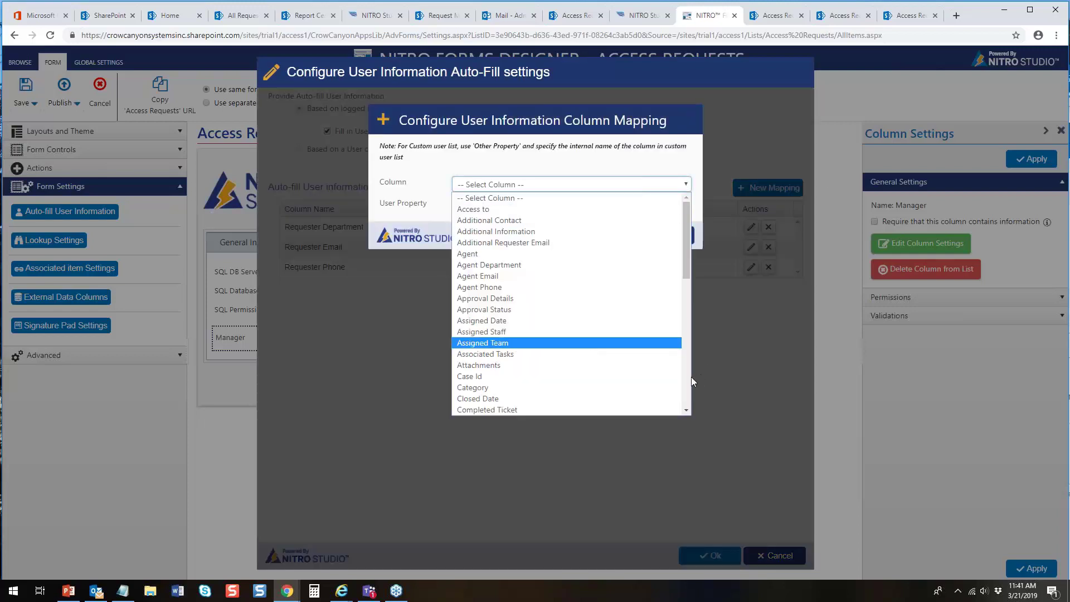
pyautogui.scroll(-8, 687, 376)
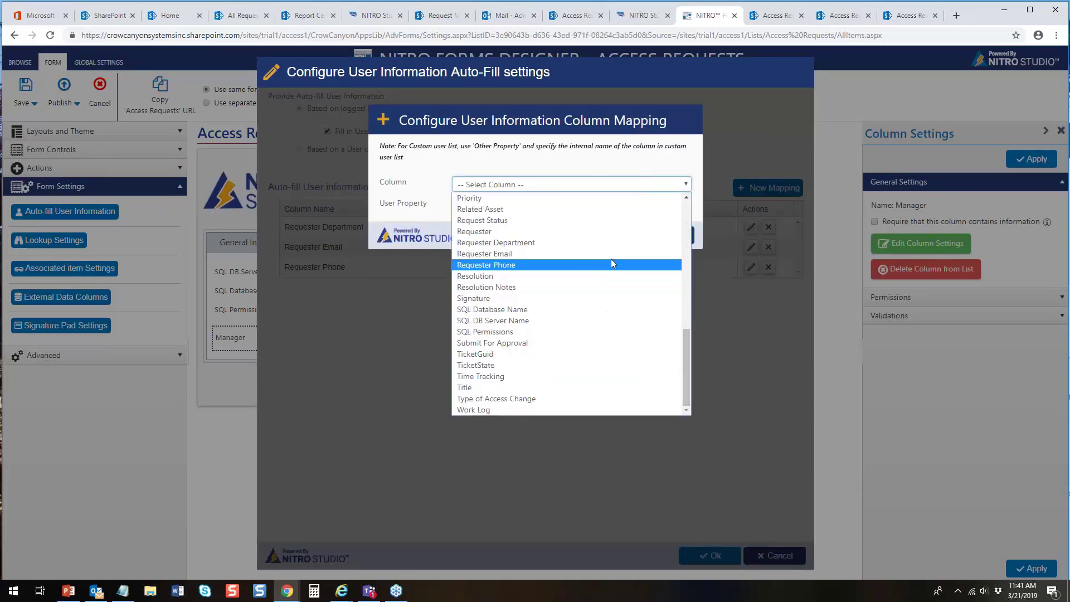
pyautogui.click(678, 219)
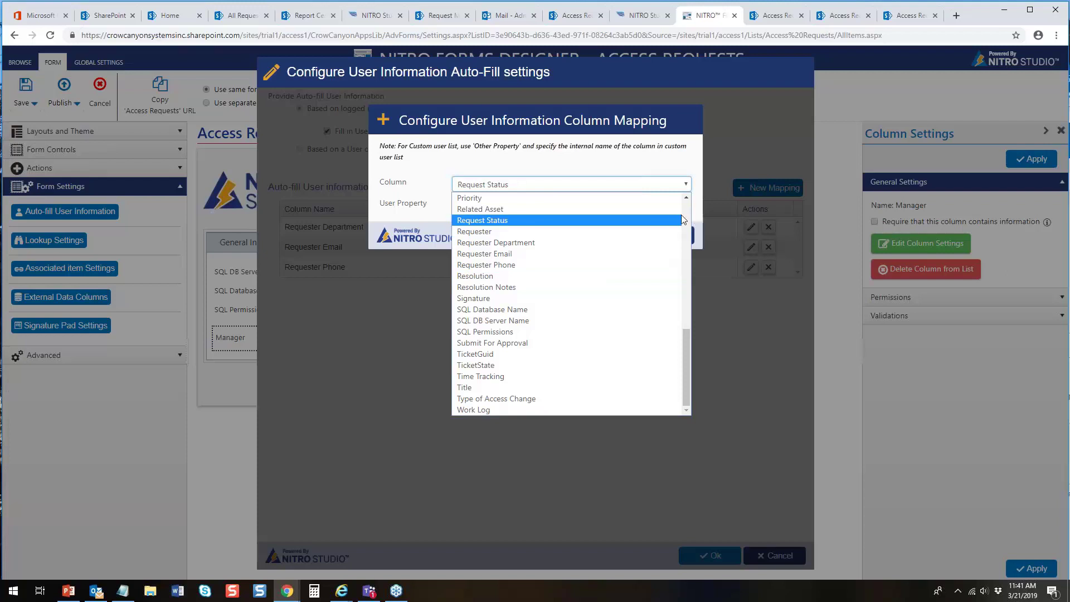
pyautogui.click(686, 185)
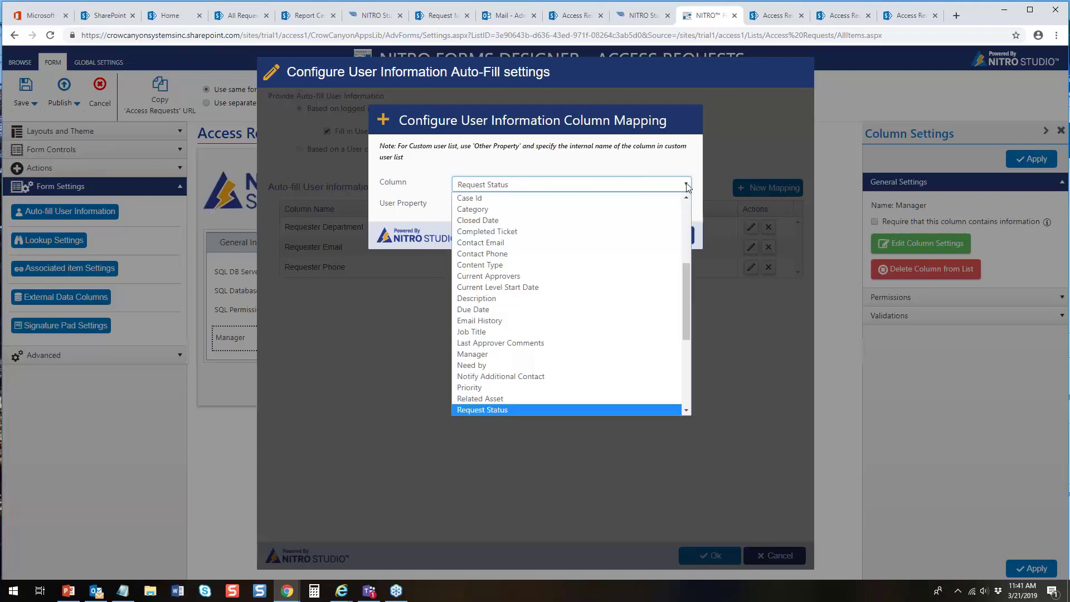
pyautogui.click(563, 352)
# - Map the column to the user's Other Property "Manager" and accept the mapping and the auto-fill settings
pyautogui.click(532, 206)
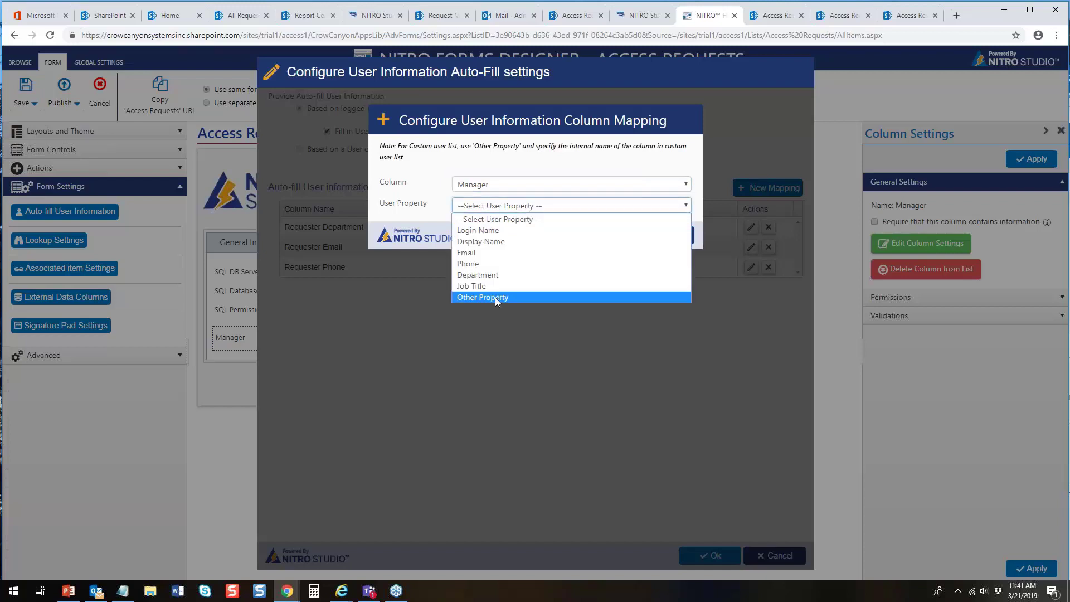
pyautogui.click(495, 297)
pyautogui.click(498, 225)
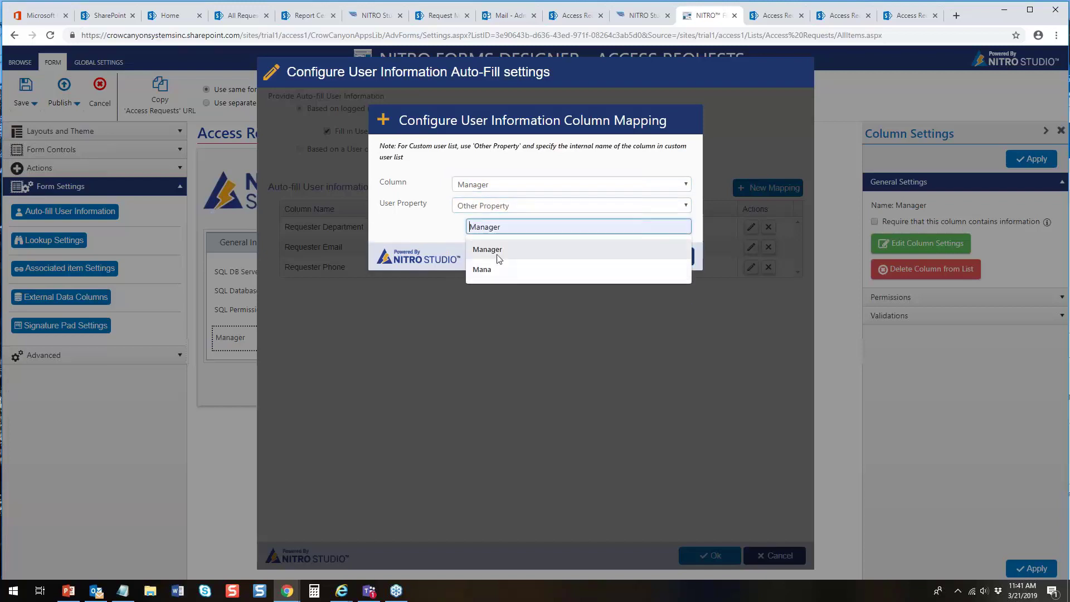
pyautogui.click(489, 248)
pyautogui.click(604, 257)
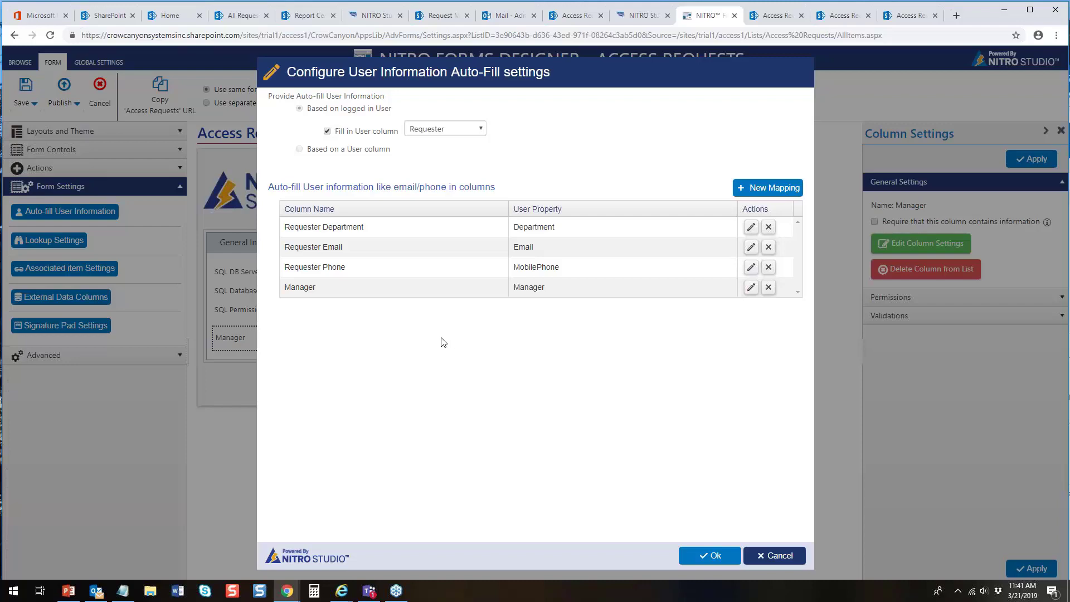
pyautogui.click(715, 558)
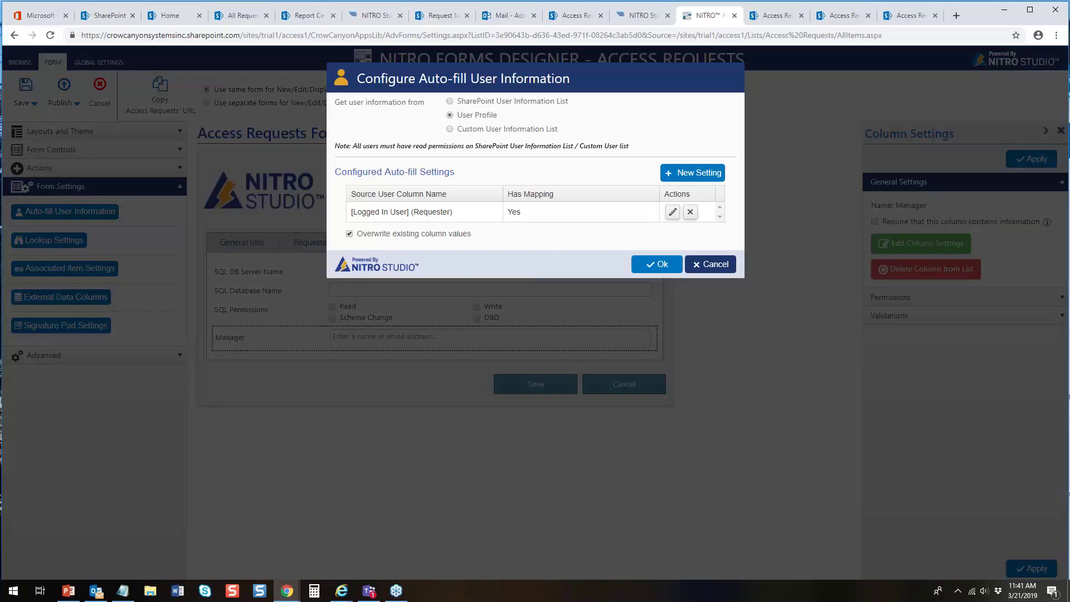
pyautogui.click(656, 265)
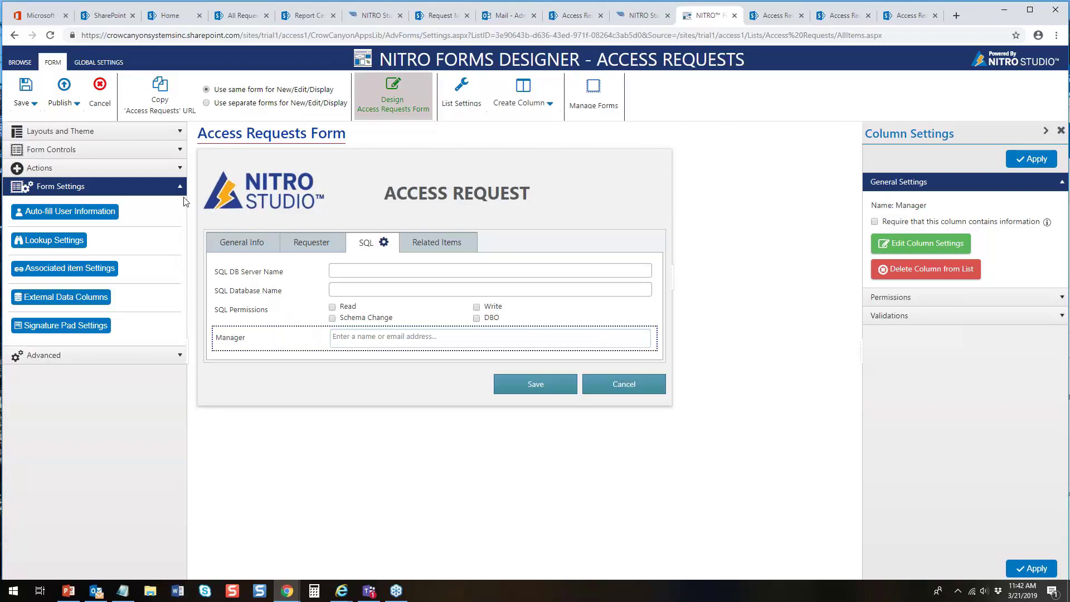
# - Add two Submit Action buttons side by side to the action area below the form fields
pyautogui.click(182, 170)
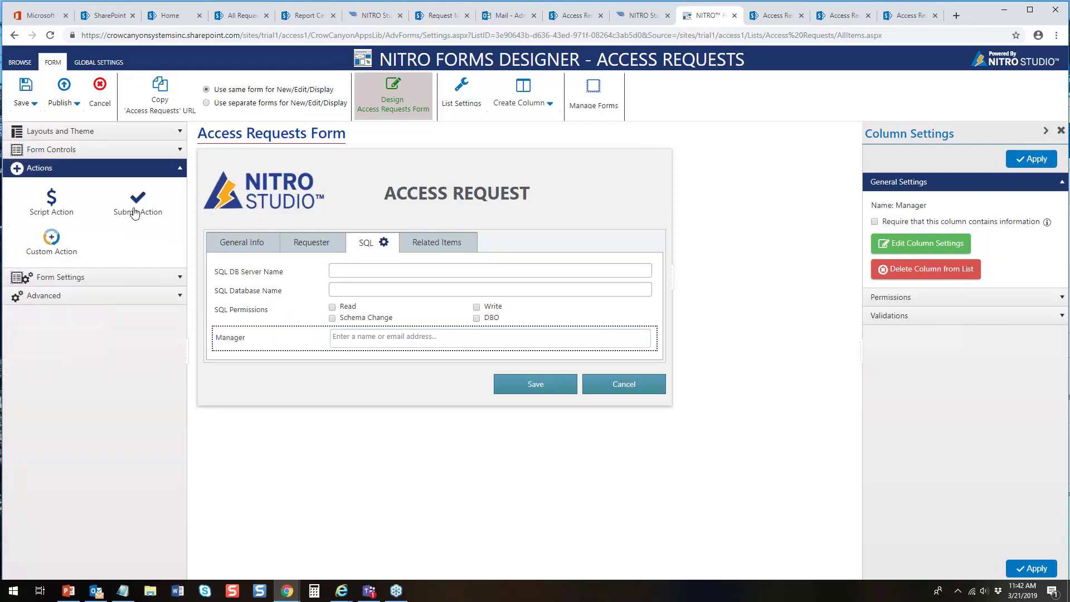
pyautogui.moveTo(137, 209); pyautogui.dragTo(255, 407)
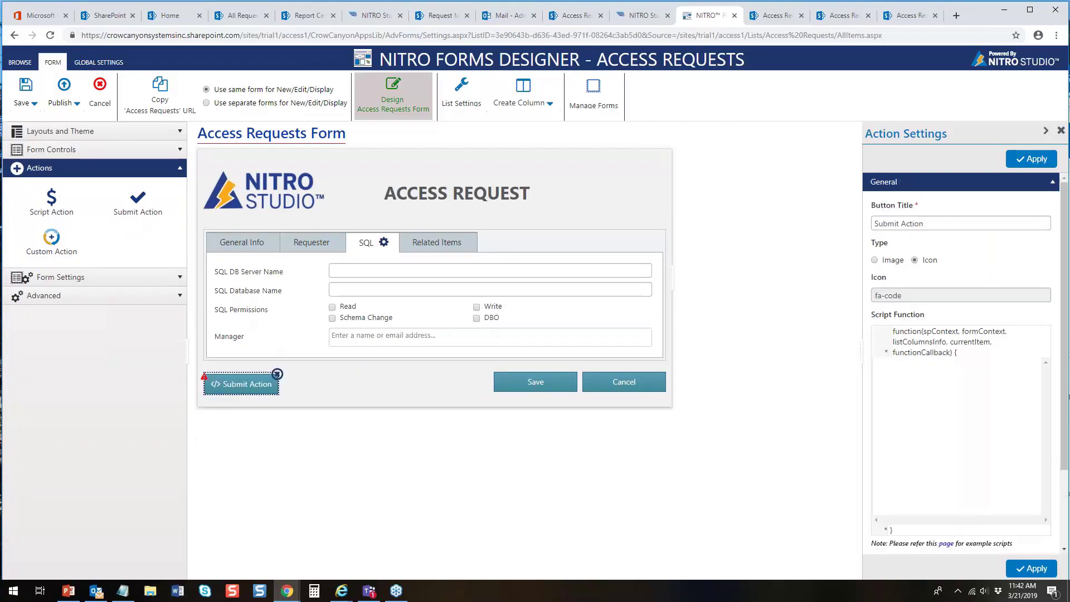
pyautogui.moveTo(157, 212); pyautogui.dragTo(320, 421)
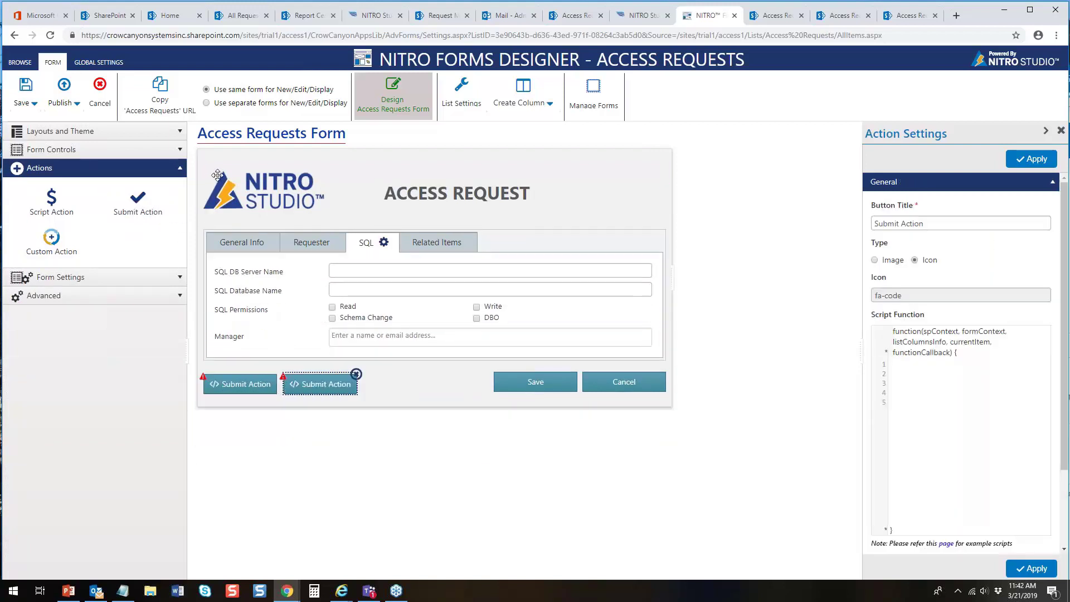
# - Hide the form's default Save button and set the bottom action panel buttons' alignment to Right
pyautogui.click(180, 132)
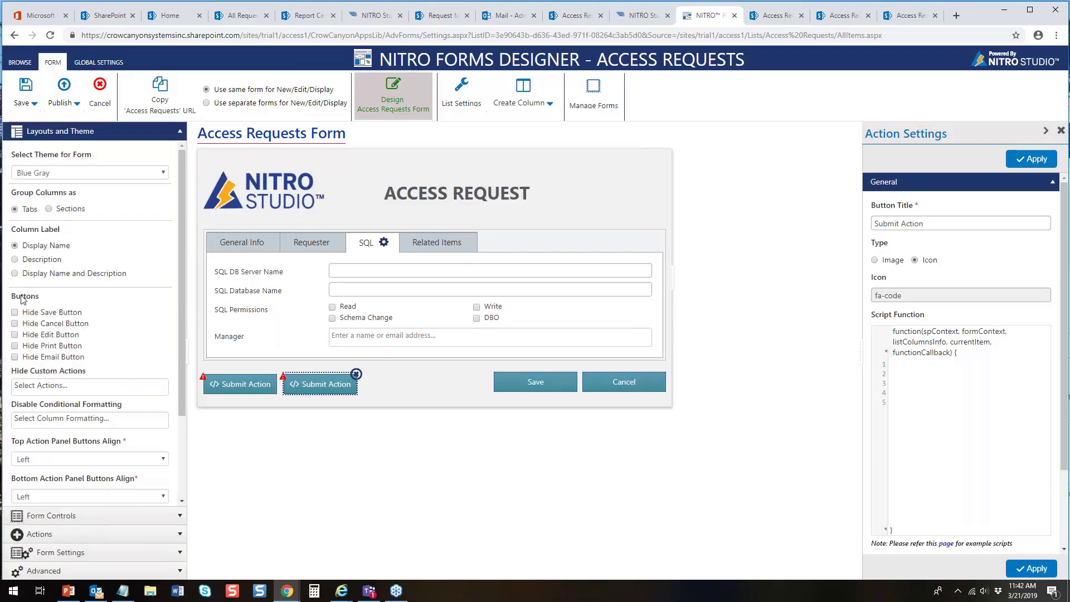
pyautogui.click(15, 313)
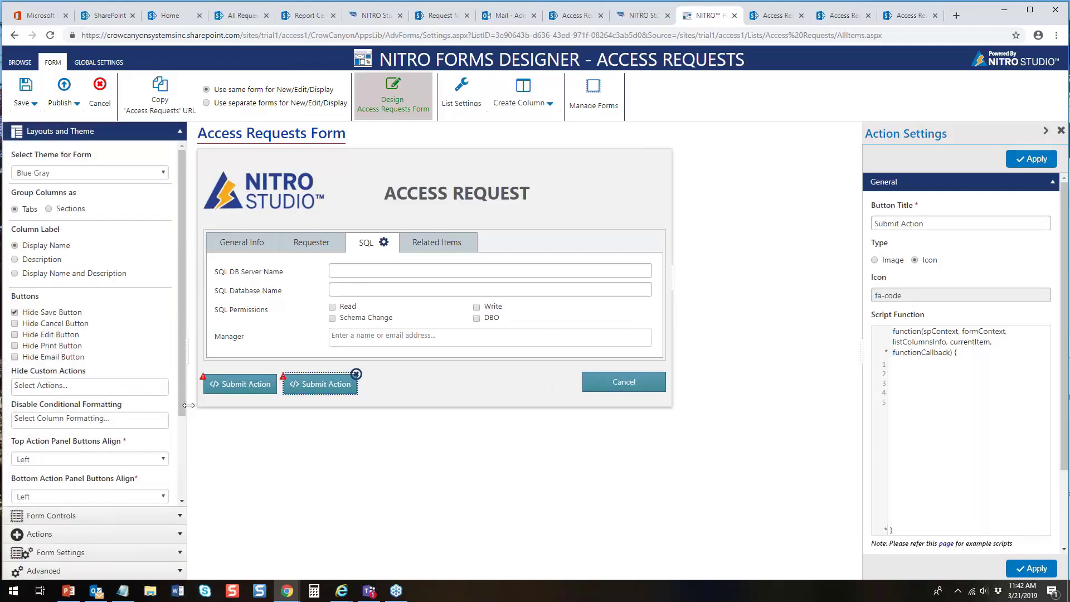
pyautogui.click(150, 497)
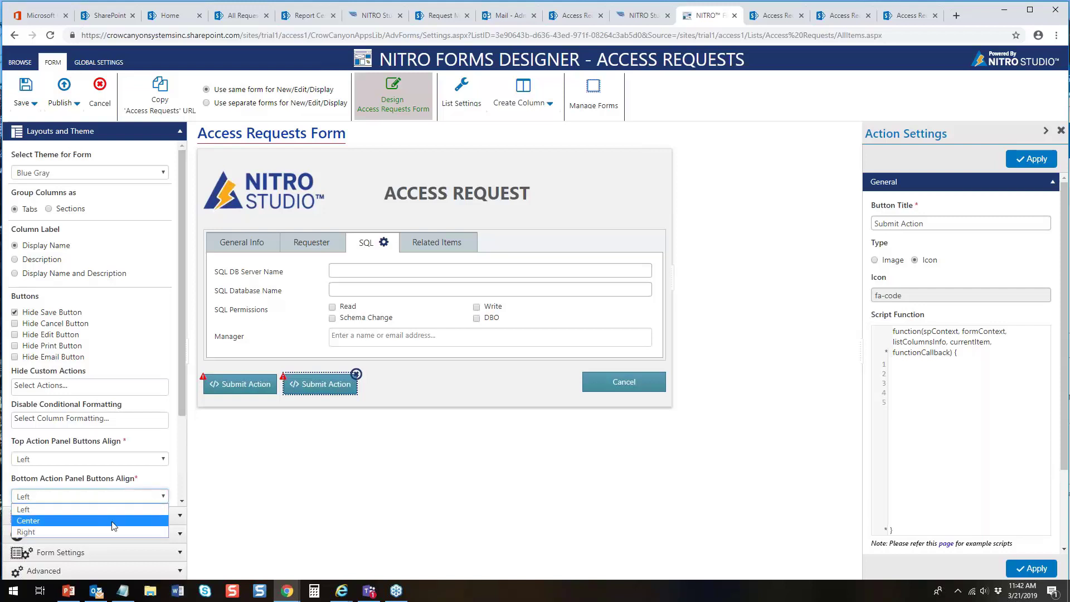
pyautogui.click(102, 532)
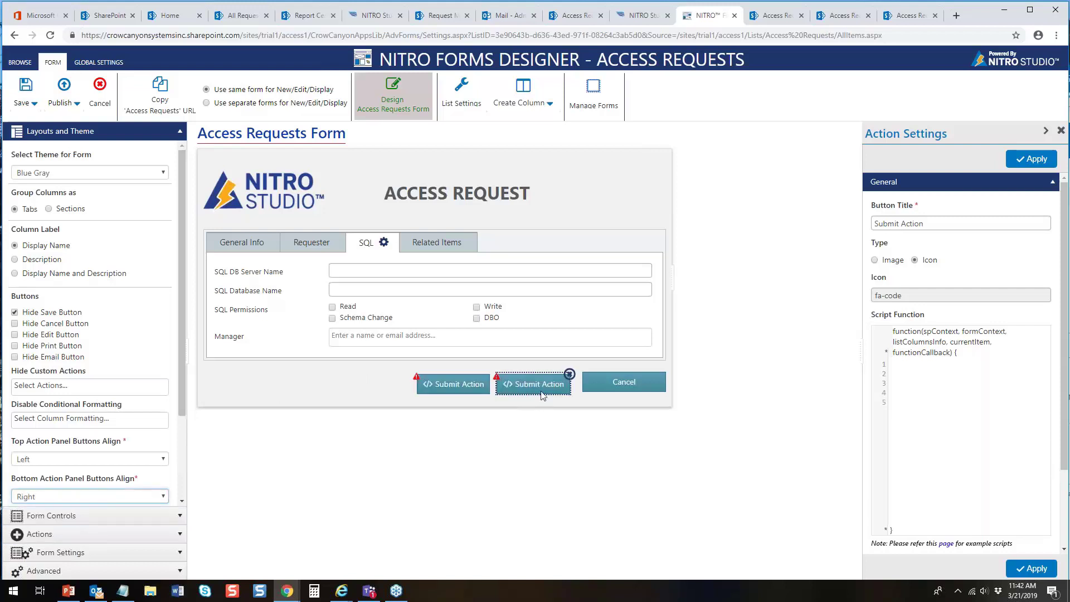
# - Title the second submit action button "Save" and give it the fa-save icon
pyautogui.tripleClick(936, 222)
pyautogui.write('Save')
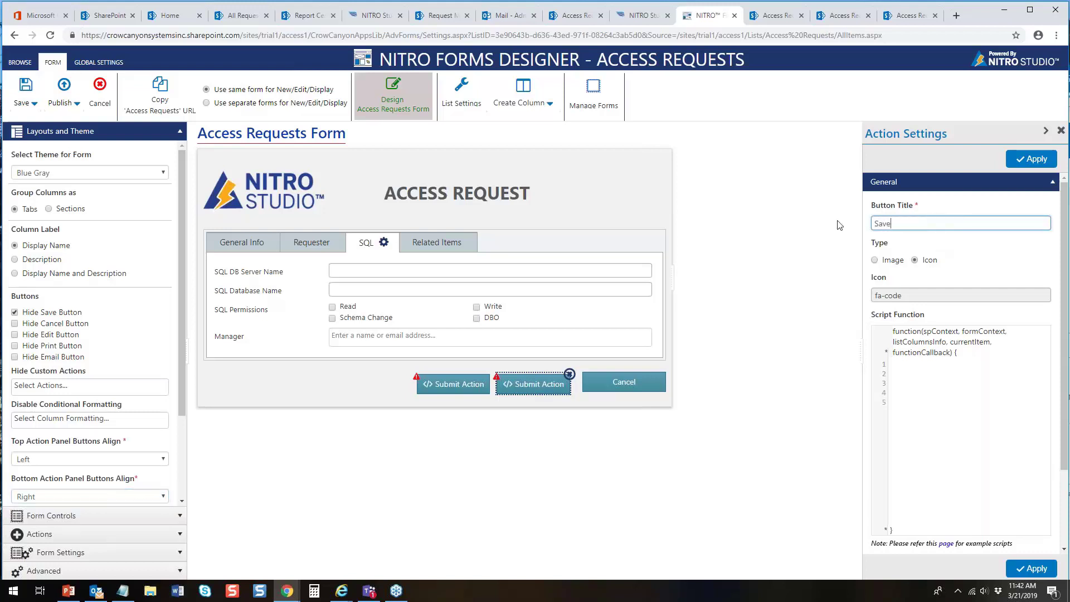
pyautogui.click(917, 297)
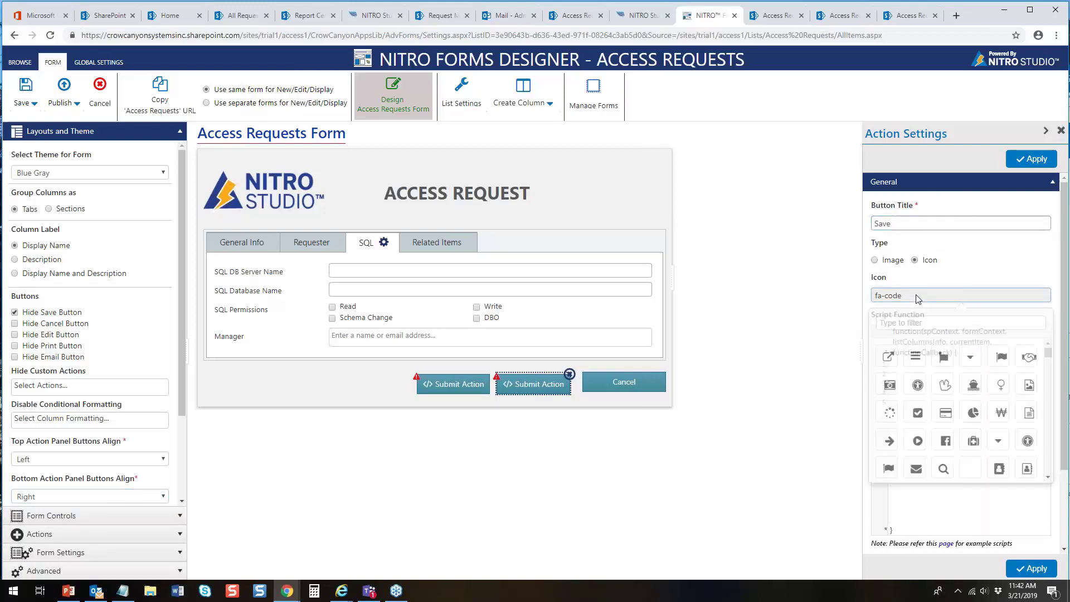
pyautogui.click(920, 324)
pyautogui.write('sac')
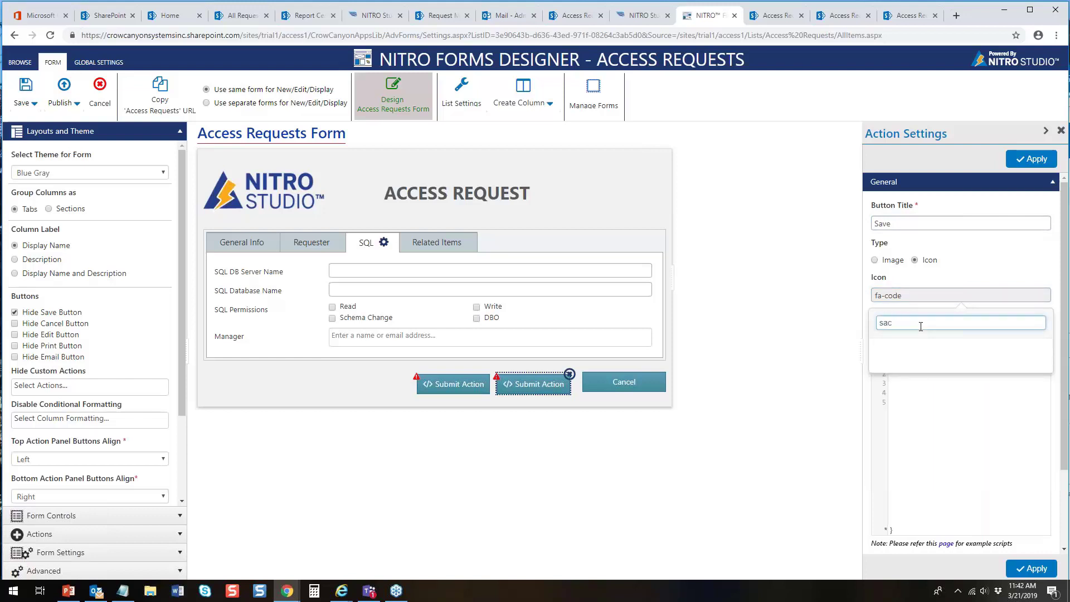
pyautogui.press('BackSpace')
pyautogui.write('ve')
pyautogui.click(889, 359)
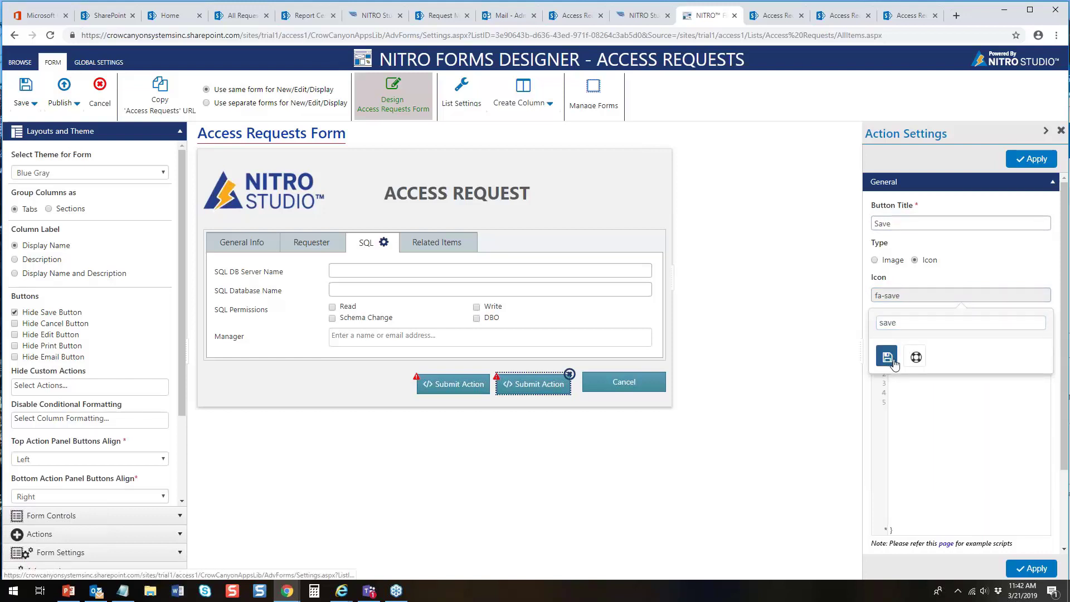
pyautogui.click(976, 377)
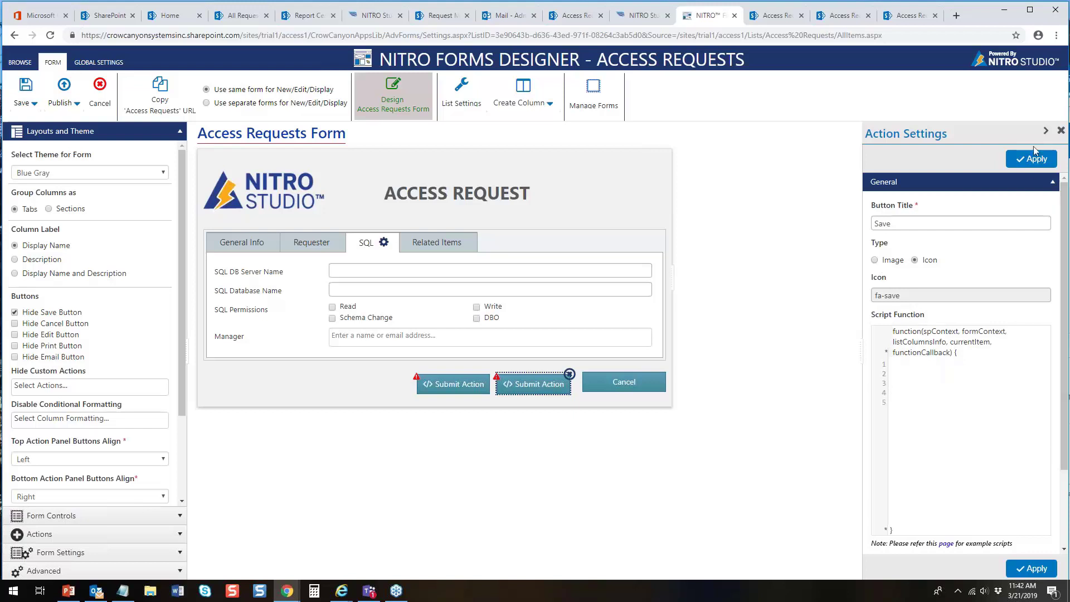
# - Add the script line "functionCallback();" to the Save button's script function and apply its action settings
pyautogui.click(1035, 159)
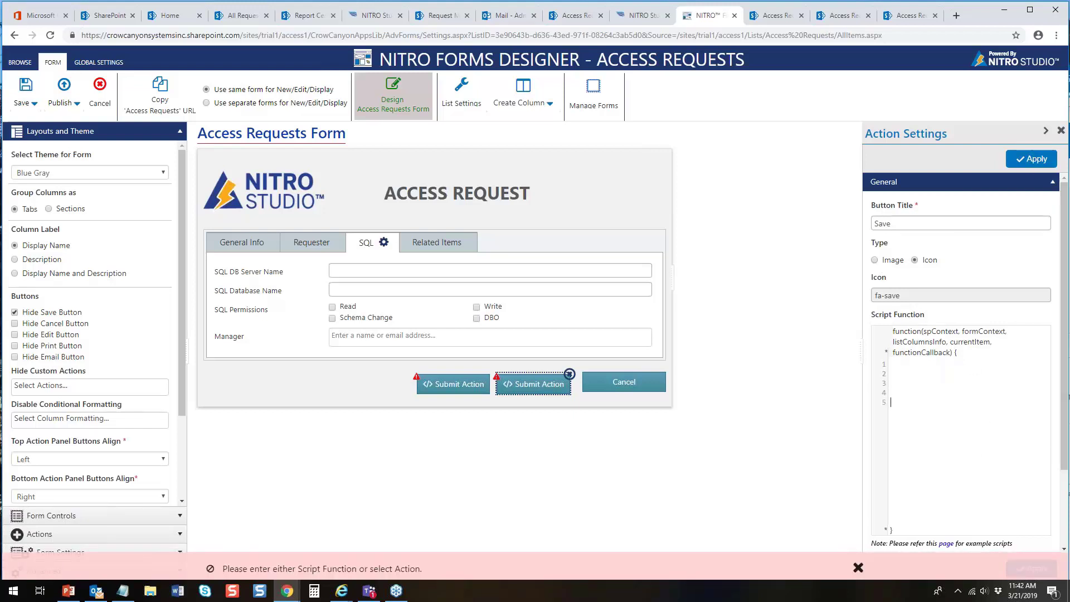
pyautogui.hotkey('alt', 'Tab')
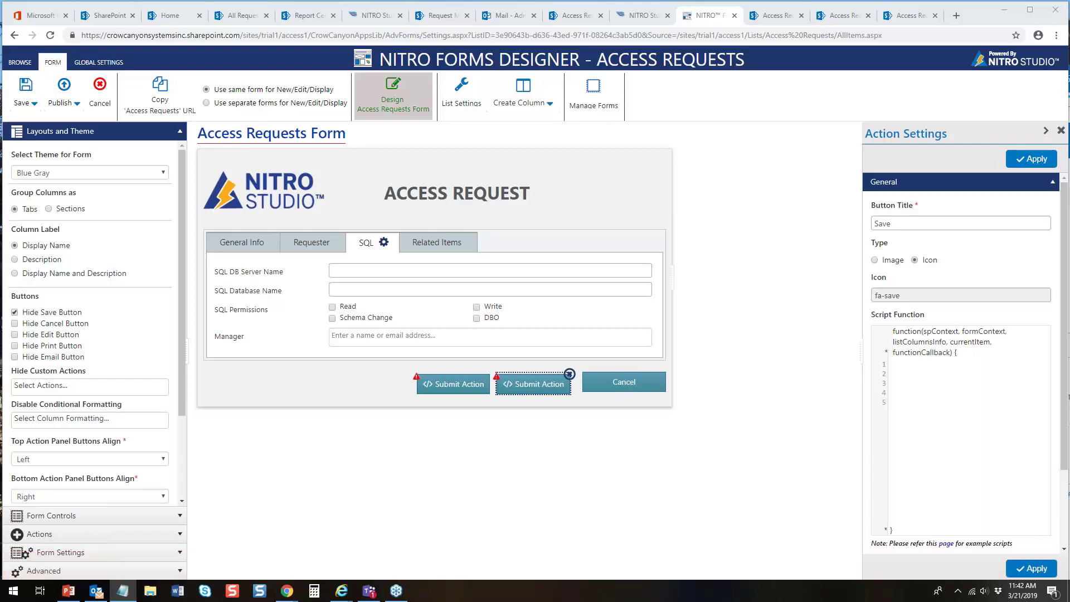
pyautogui.click(923, 383)
pyautogui.write('functionCallback();')
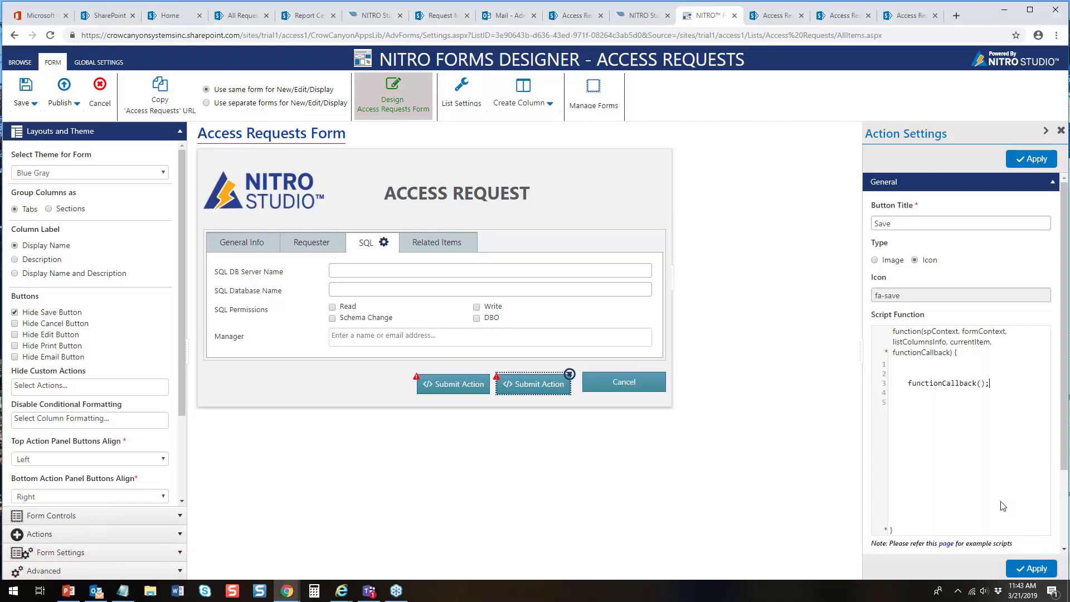
pyautogui.click(1019, 569)
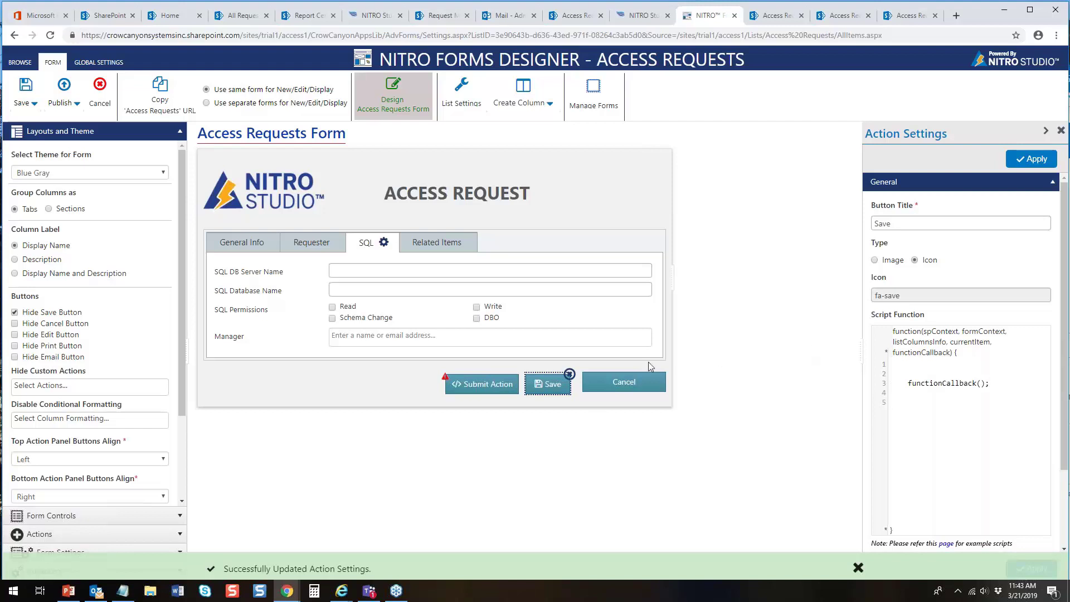
# - Retitle the remaining Submit Action button "Submit for Approval" and give it the fa-check-square icon
pyautogui.click(494, 384)
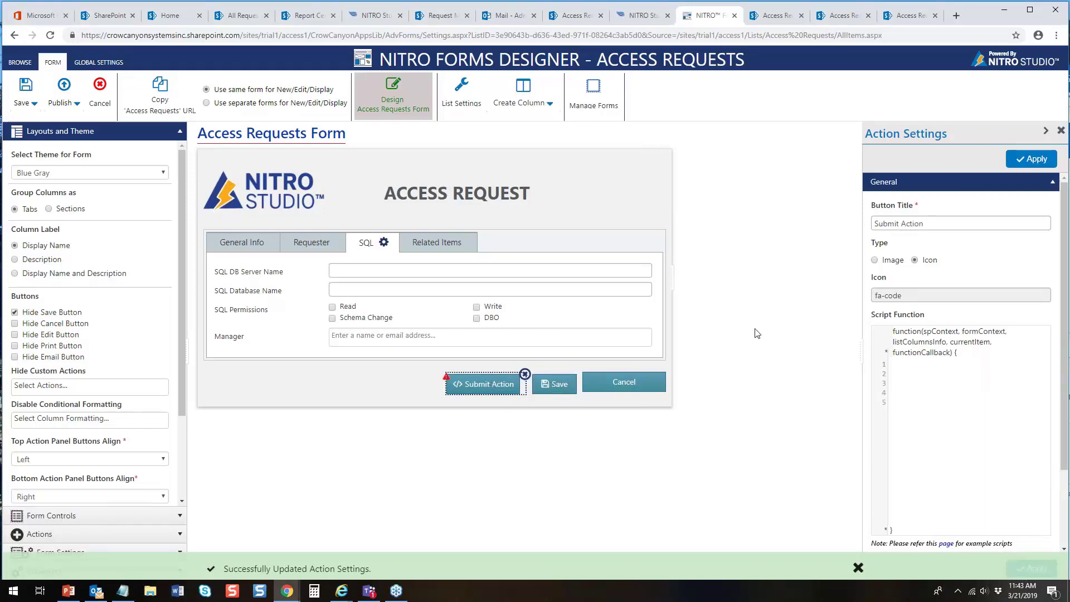
pyautogui.moveTo(946, 222); pyautogui.dragTo(903, 226)
pyautogui.write('for A')
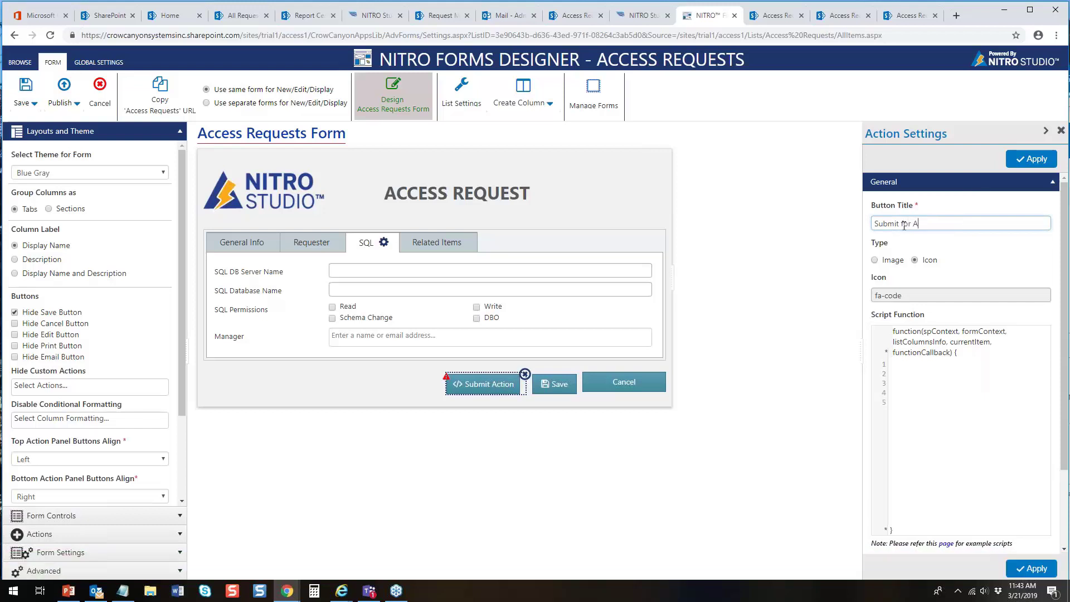
pyautogui.write('pproval')
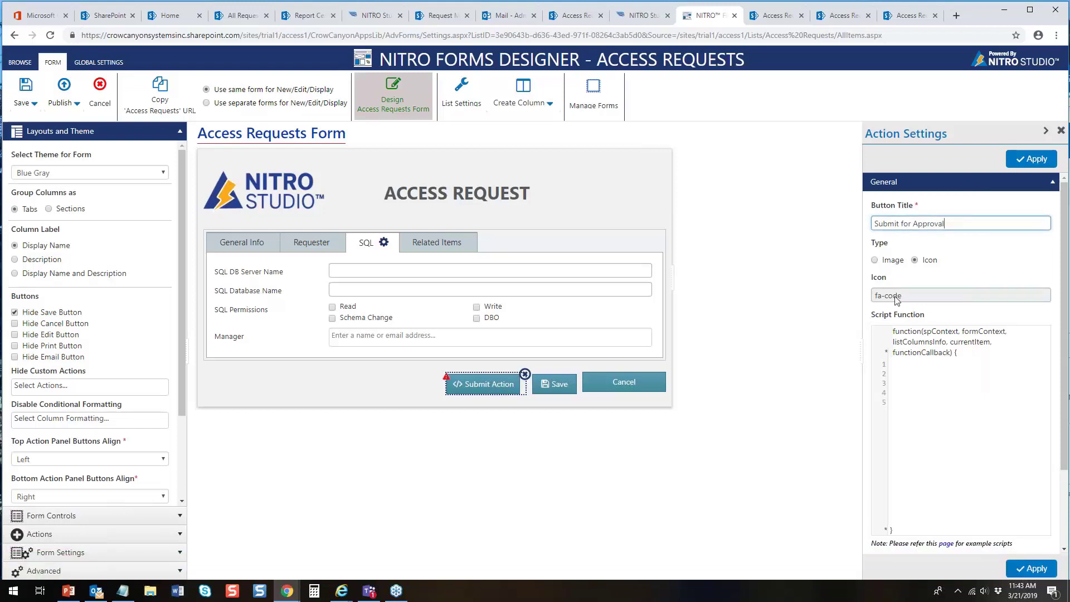
pyautogui.click(896, 301)
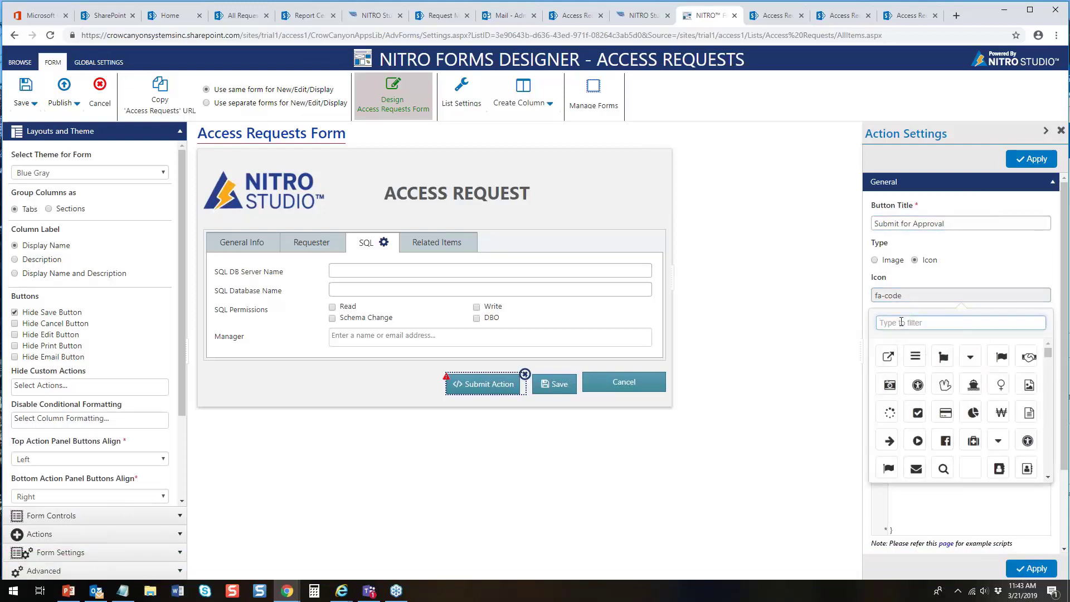
pyautogui.write('che')
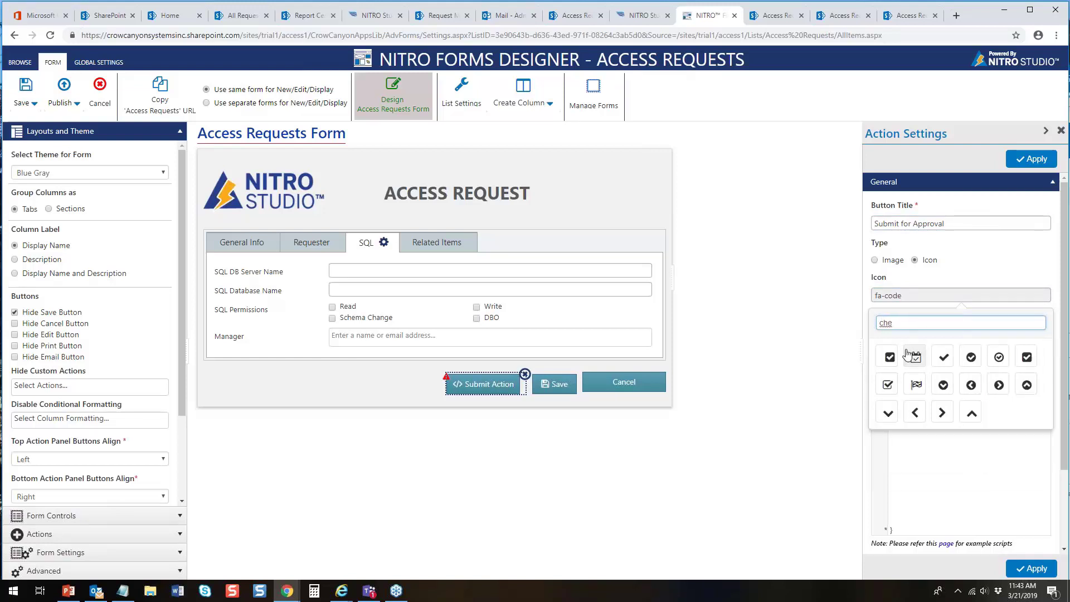
pyautogui.click(890, 356)
pyautogui.click(995, 275)
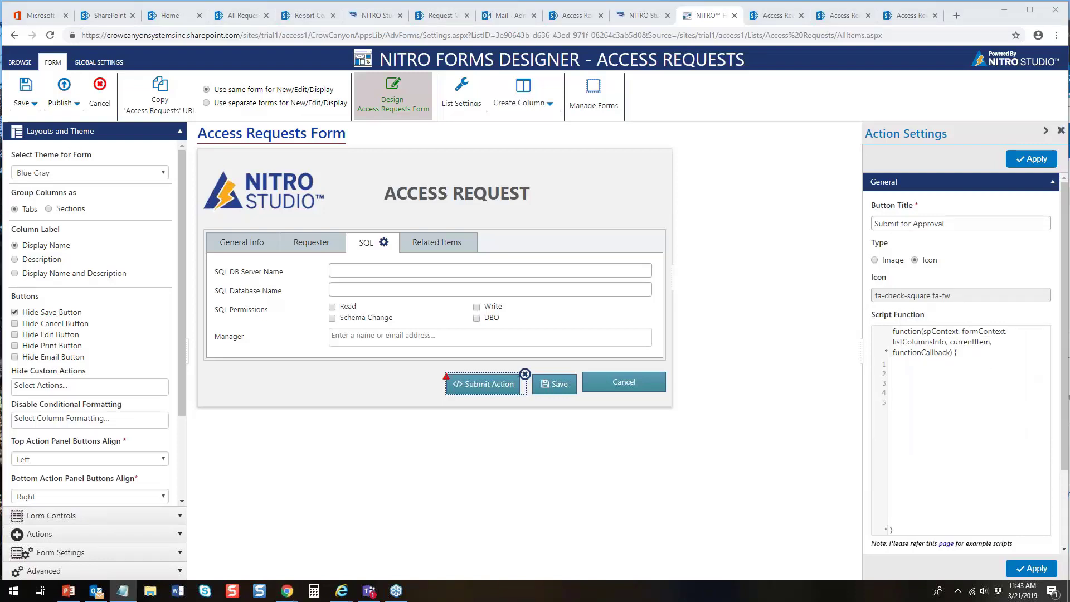
# - Paste the prepared setColumnControlValueByName script with functionCallback() into the Submit for Approval button, select the "Submit for Approval" custom action and apply
pyautogui.click(910, 380)
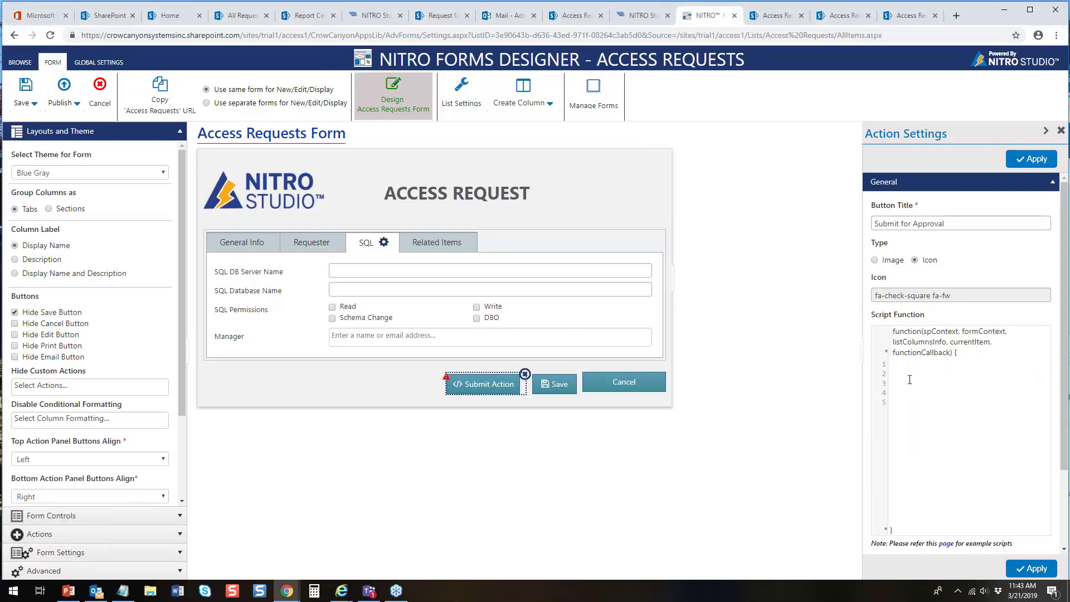
pyautogui.hotkey('ctrl', 'v')
pyautogui.scroll(-2, 1056, 455)
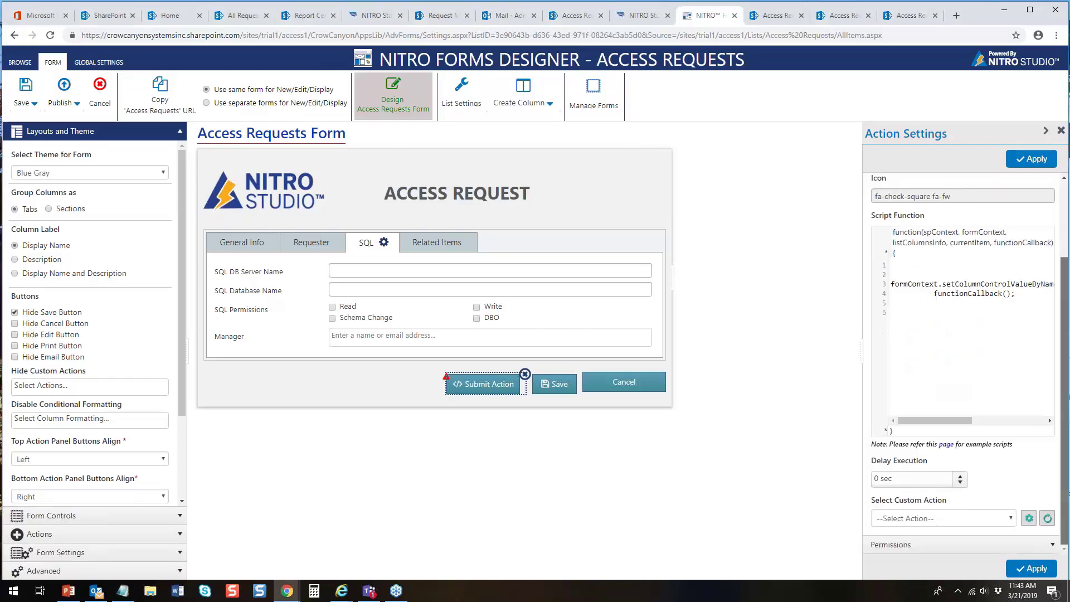
pyautogui.click(990, 524)
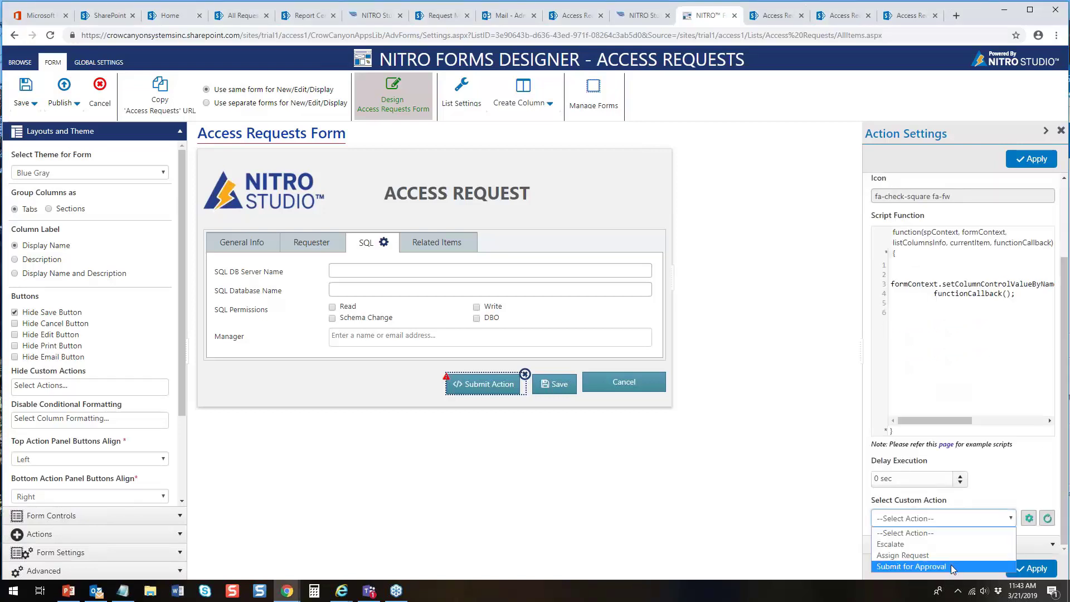
pyautogui.click(911, 566)
pyautogui.click(1031, 569)
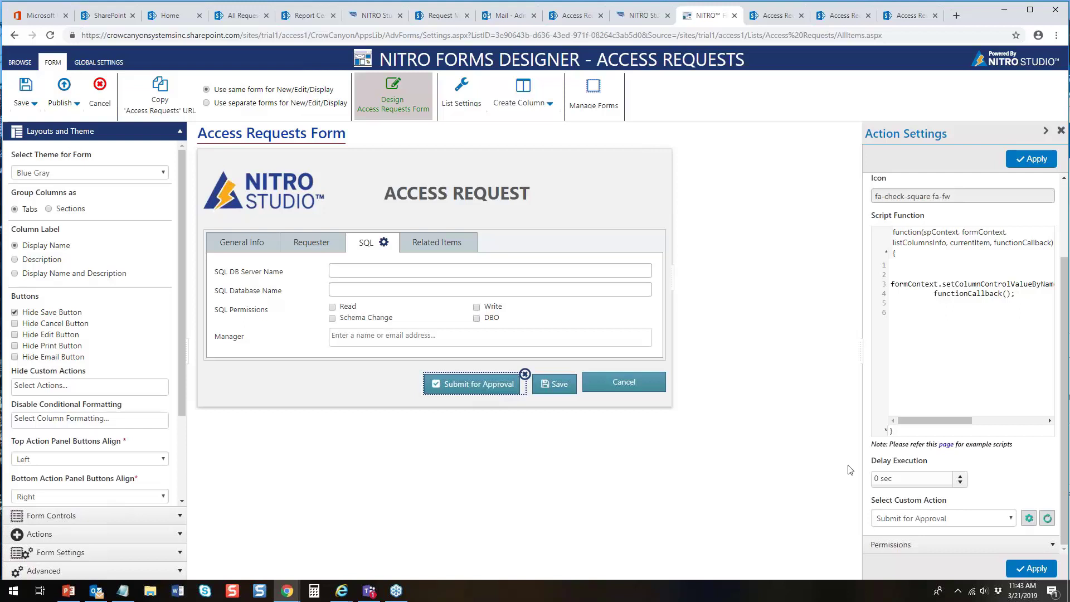
# - Enable dynamic condition evaluation for the Submit for Approval button and add a Show permission named "Show Submit Button" with an "Access to" equal condition
pyautogui.click(1052, 545)
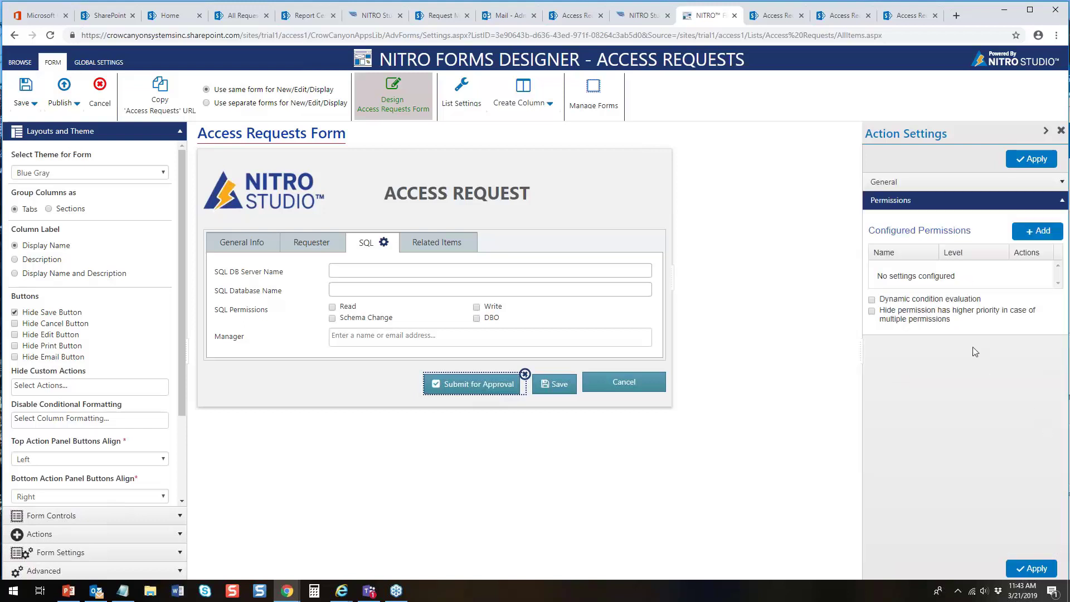
pyautogui.click(915, 301)
pyautogui.click(1032, 233)
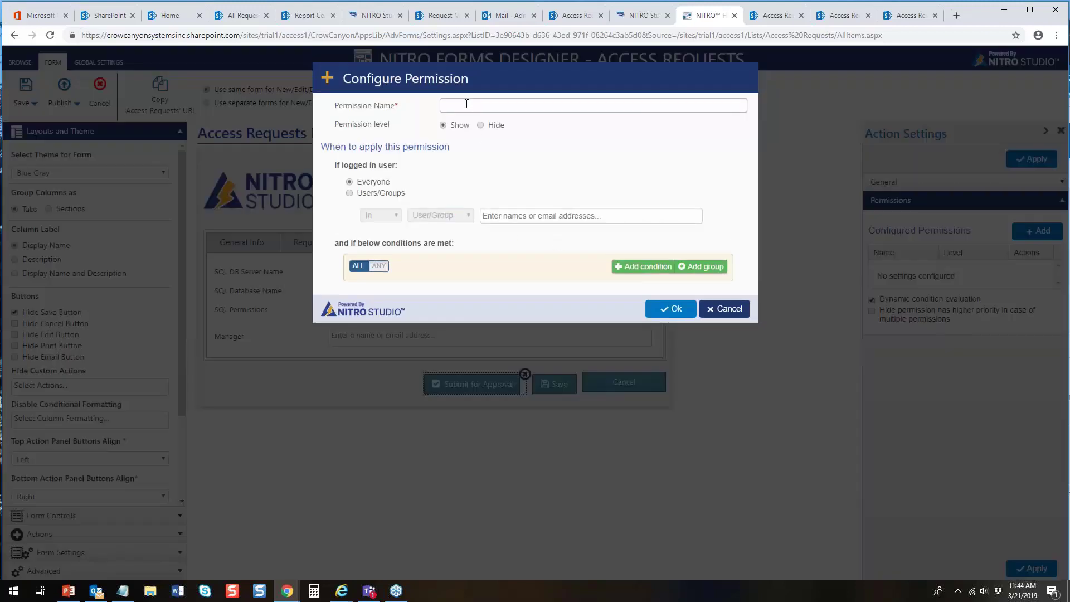
pyautogui.write('Show Submit Button')
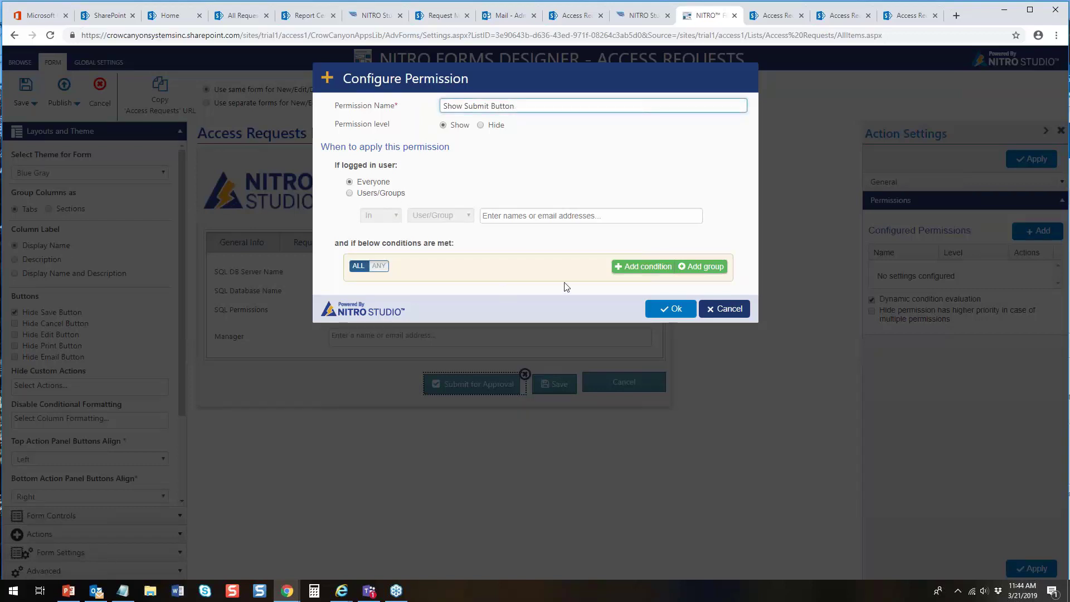
pyautogui.click(646, 266)
pyautogui.click(402, 287)
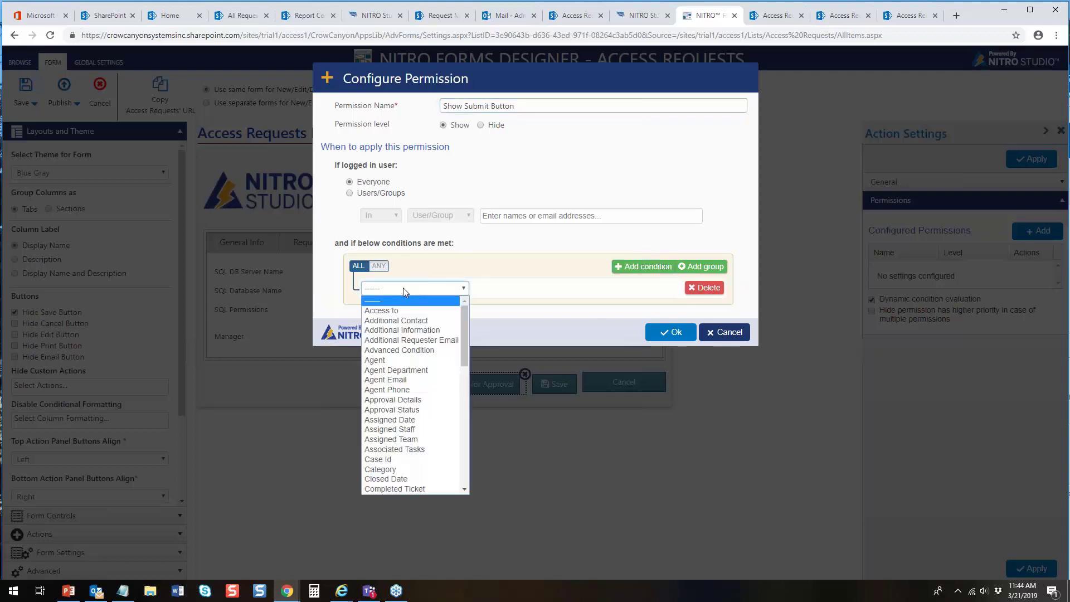
pyautogui.click(390, 301)
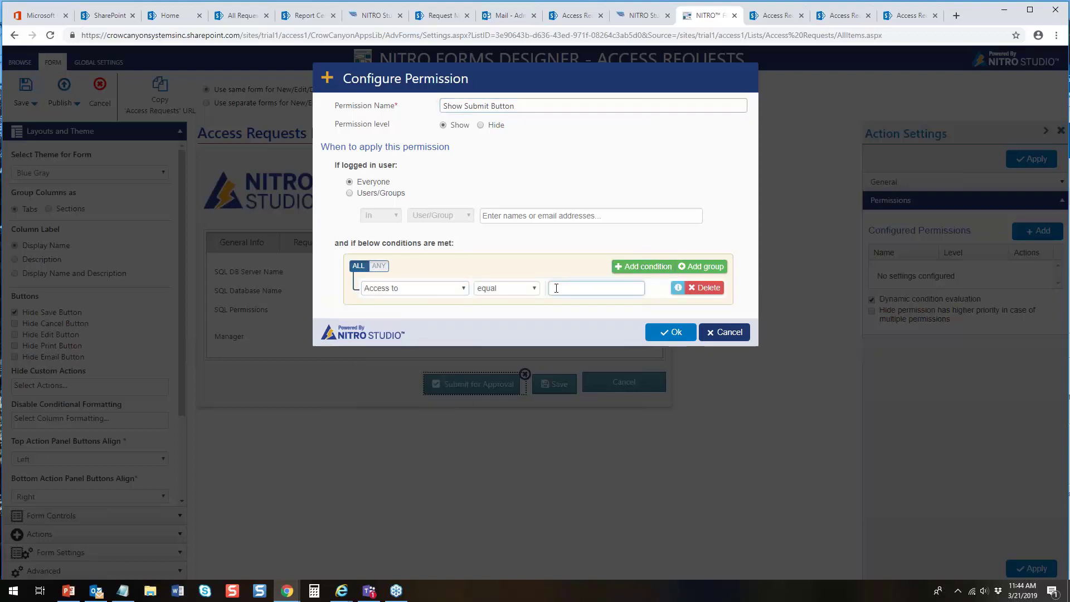
pyautogui.click(557, 288)
pyautogui.click(670, 331)
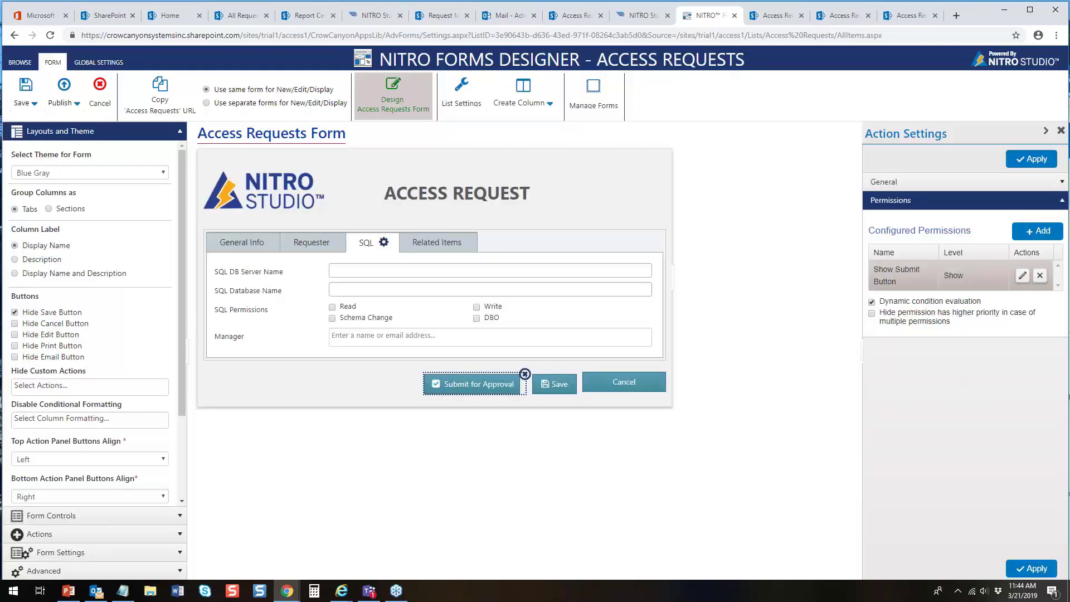
# - Add a Hide permission named "Hide Submit Button" for everyone with an "Access to" not equal condition
pyautogui.click(1038, 230)
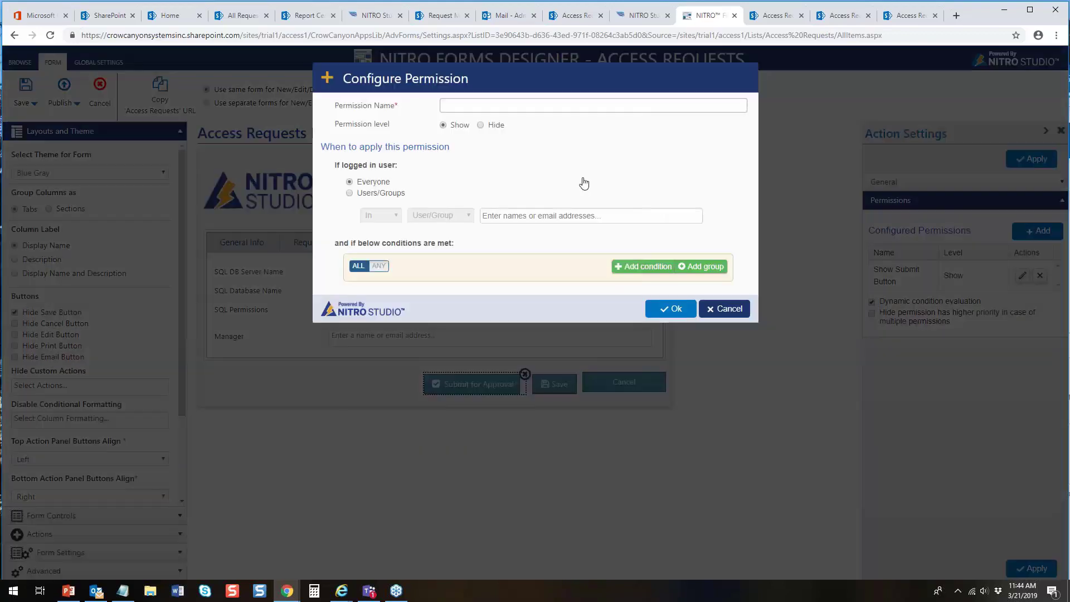
pyautogui.click(480, 125)
pyautogui.click(447, 102)
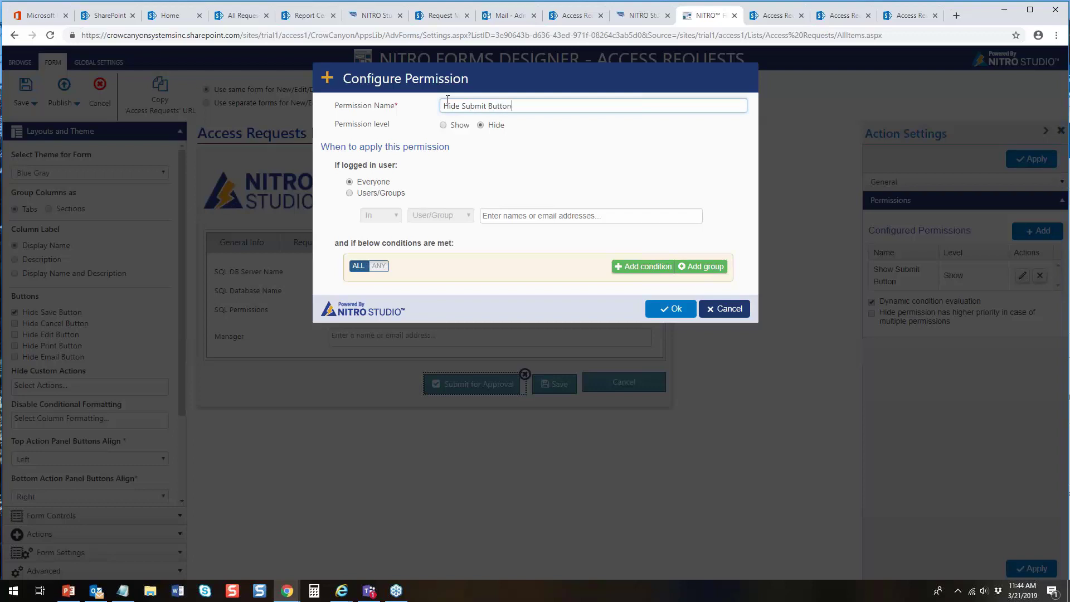
pyautogui.click(644, 267)
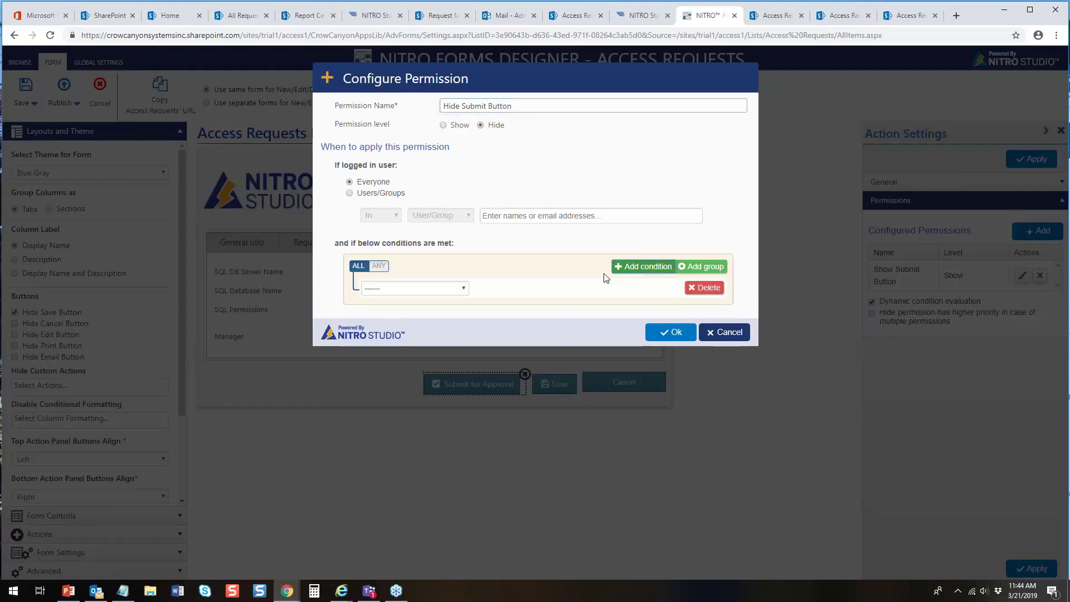
pyautogui.click(440, 288)
pyautogui.click(403, 310)
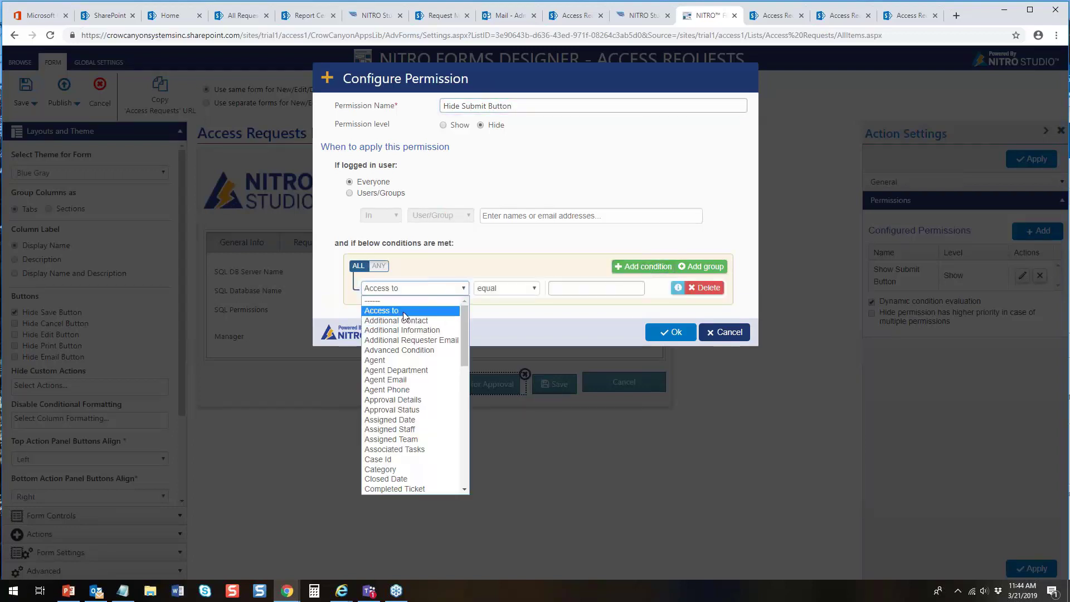
pyautogui.click(507, 290)
pyautogui.click(506, 311)
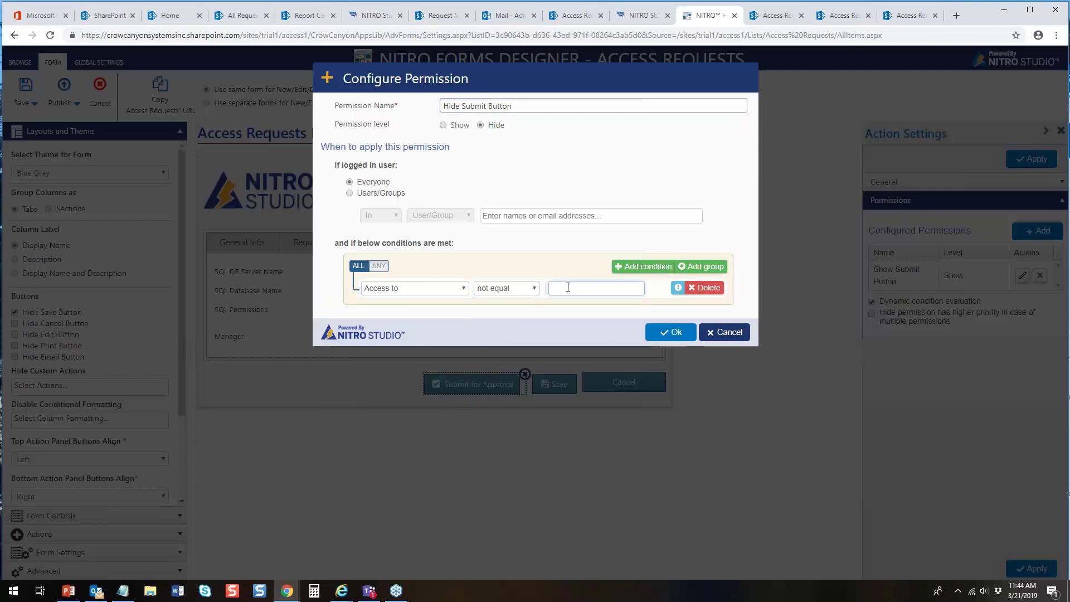
pyautogui.click(674, 332)
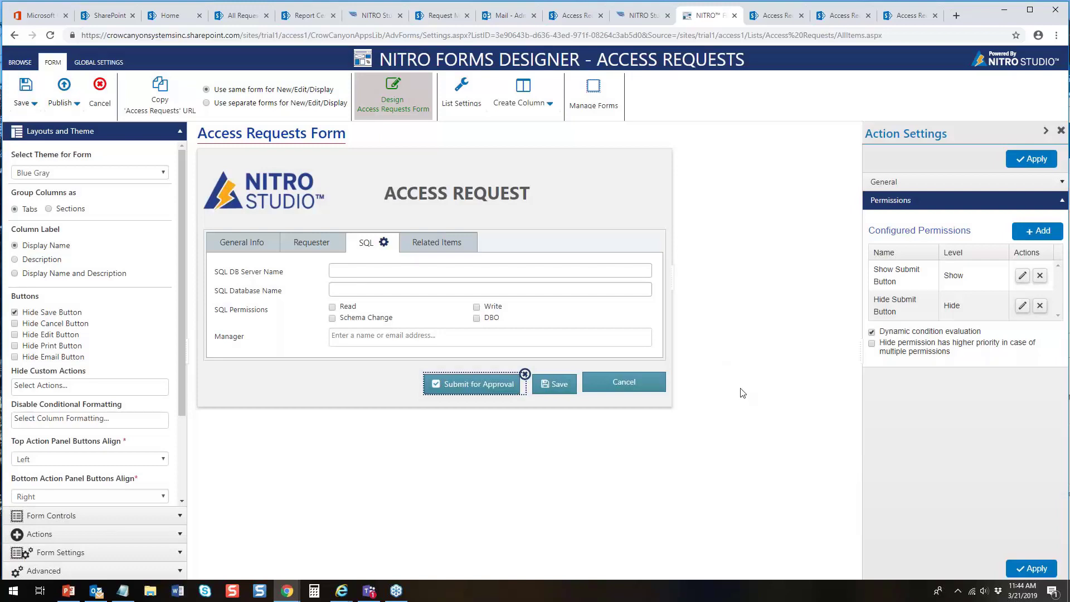
# - Publish the form settings and open a new item form in the Access Requests list
pyautogui.click(64, 89)
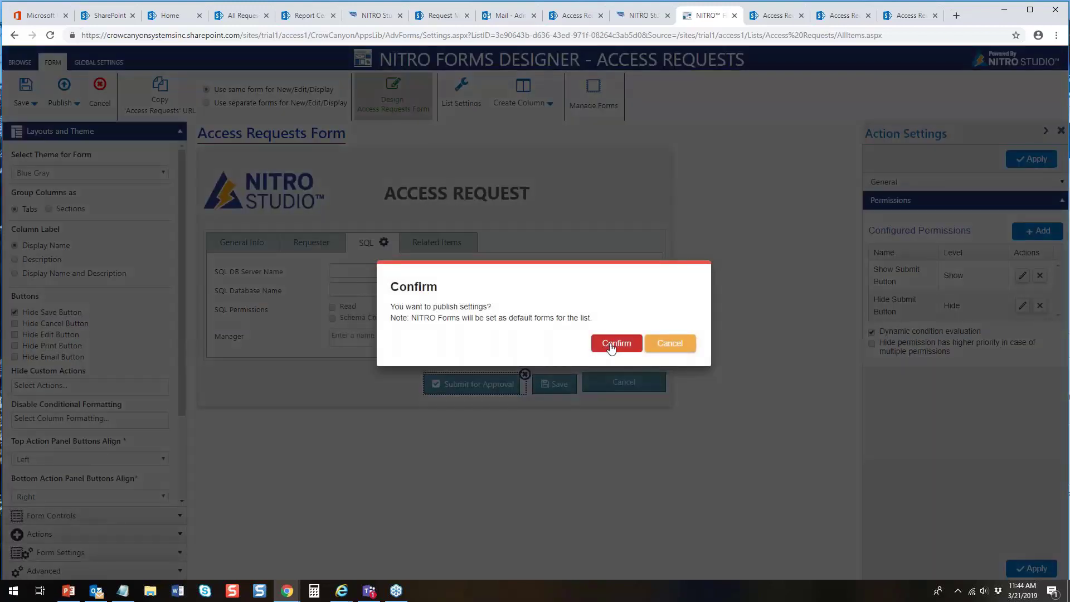
pyautogui.click(615, 342)
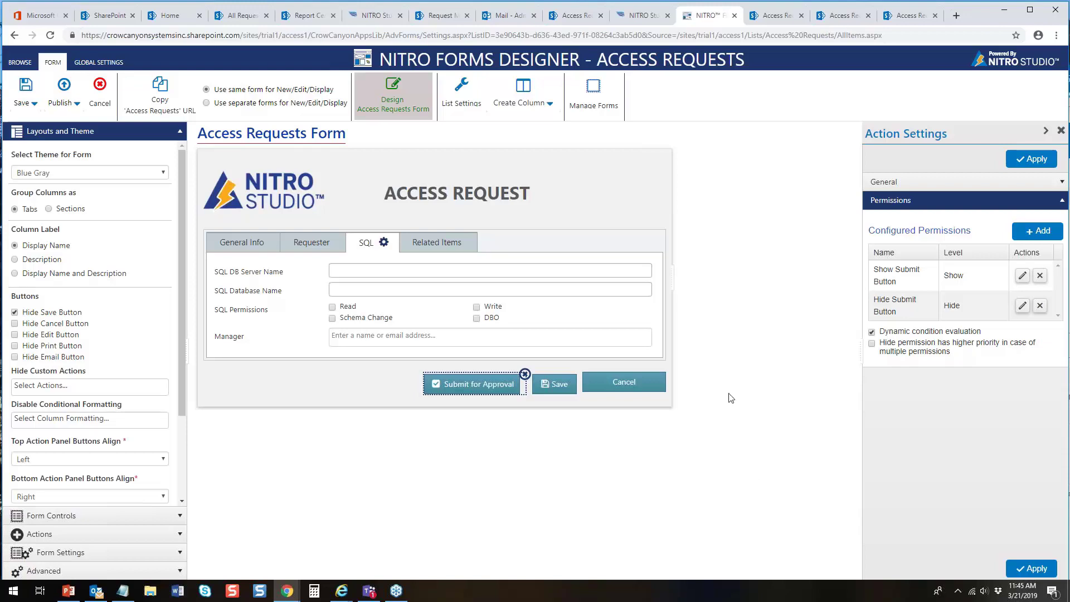
pyautogui.click(572, 15)
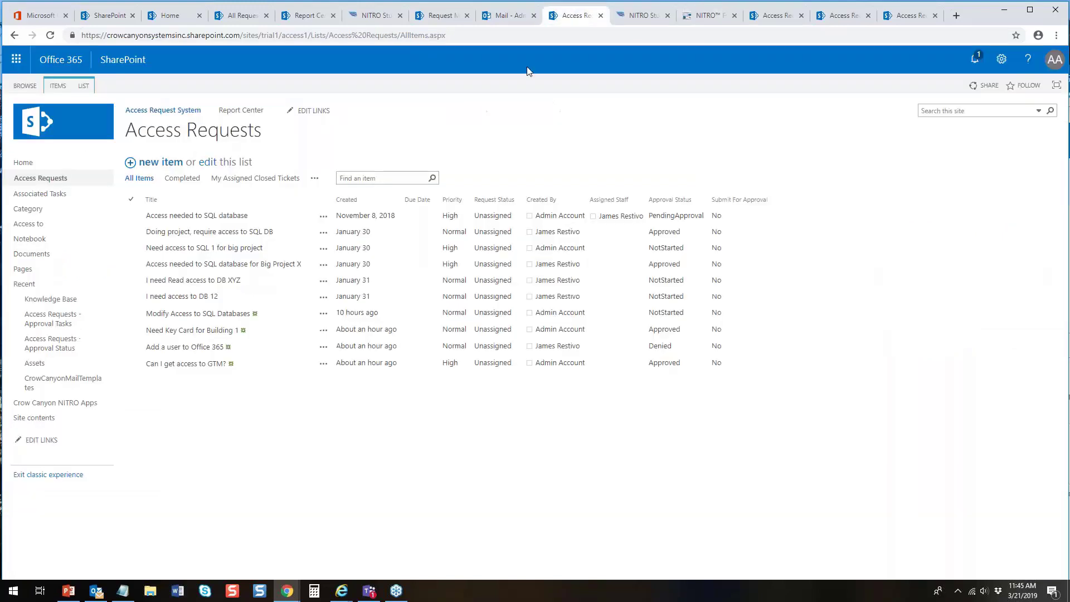
pyautogui.click(155, 166)
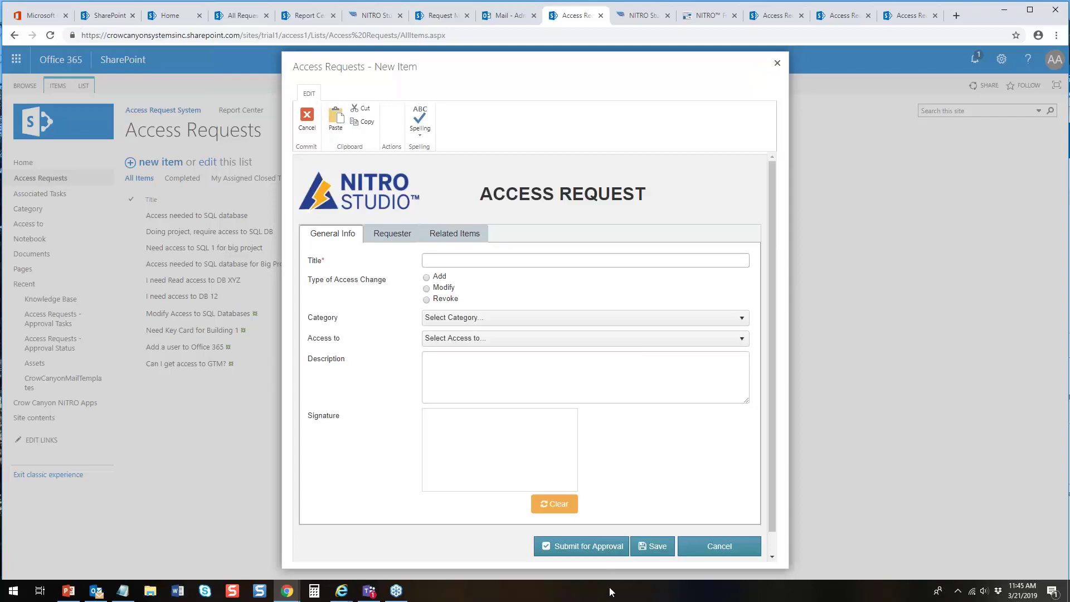
# - Close the new item form, apply the Submit for Approval button's permission settings in the form designer and republish the Access Requests form
pyautogui.click(777, 63)
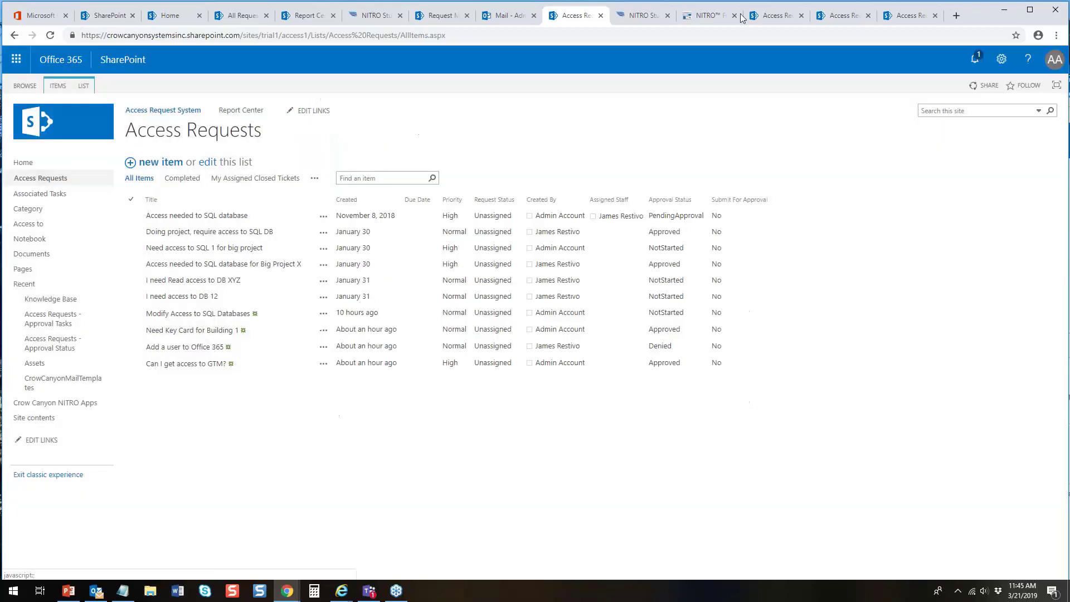
pyautogui.click(720, 13)
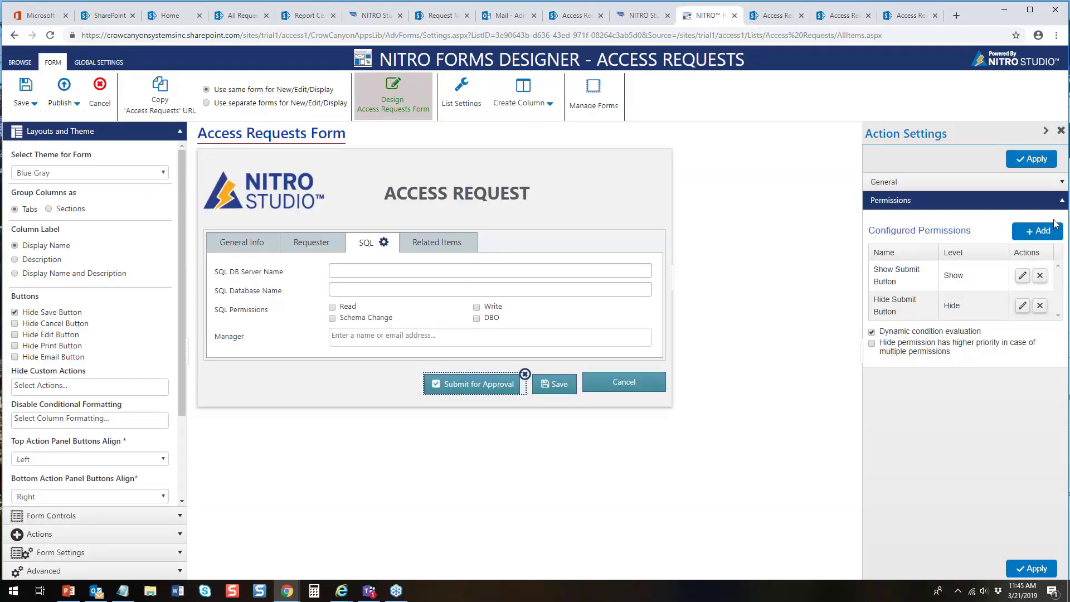
pyautogui.click(1030, 160)
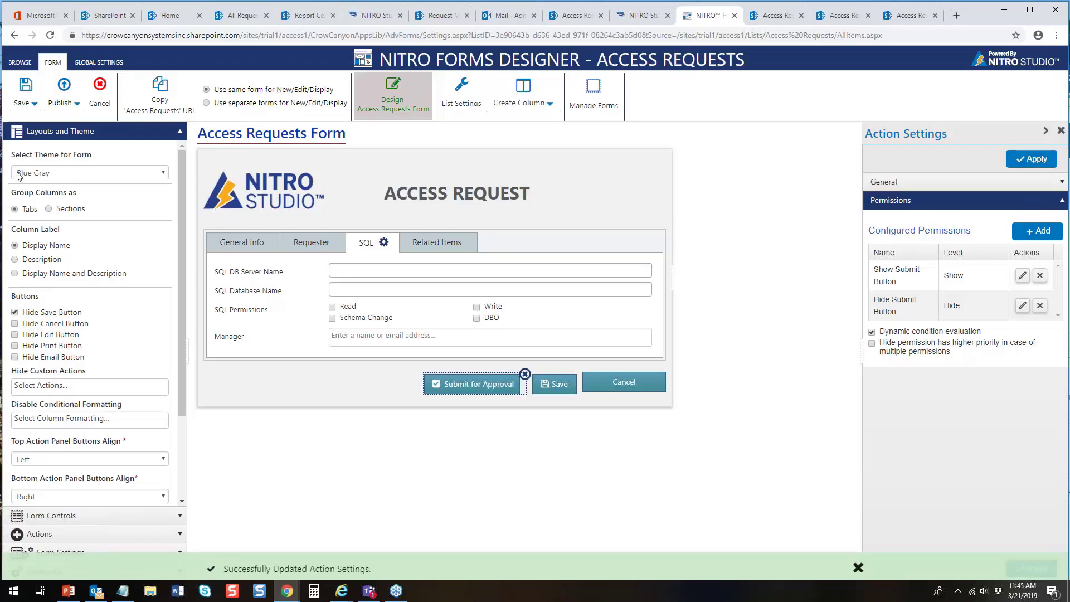
pyautogui.click(64, 91)
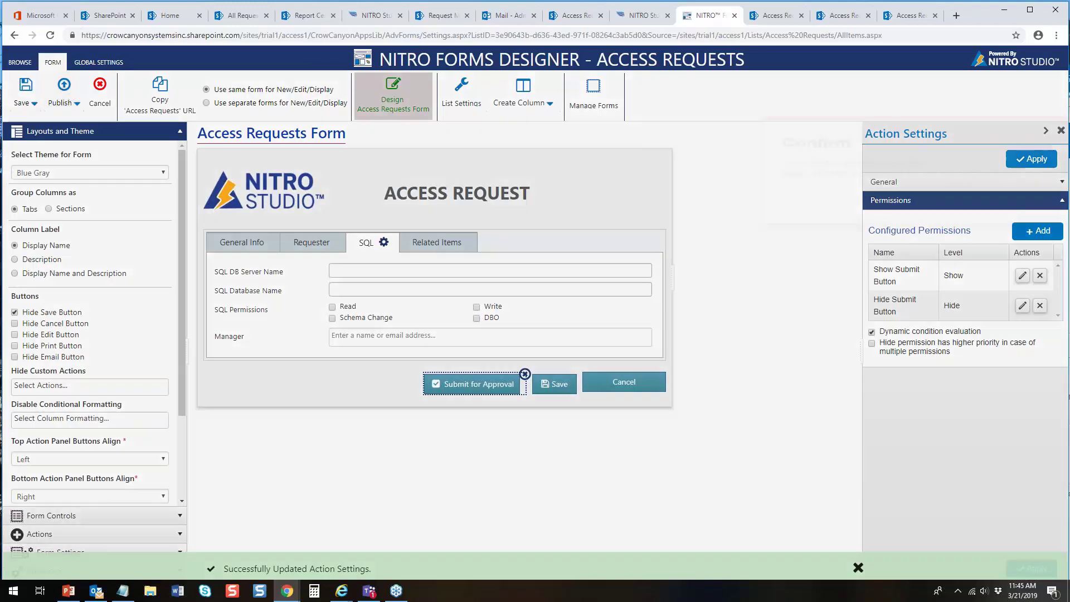
pyautogui.click(607, 343)
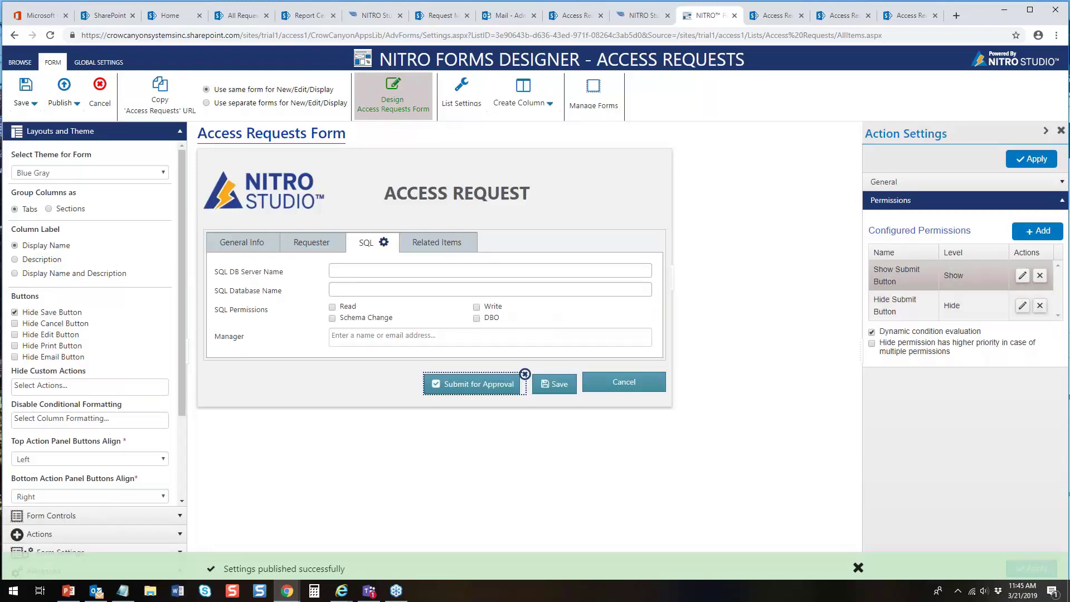
# - Open a new item in the Access Requests list and set Category to Database and Access to to SQL
pyautogui.click(579, 16)
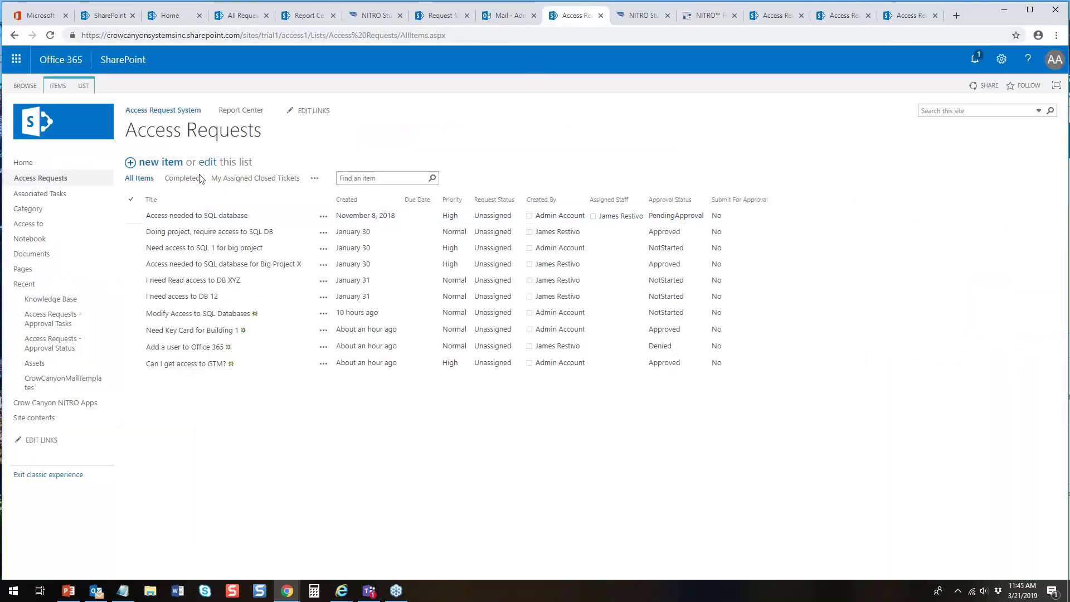
pyautogui.click(167, 162)
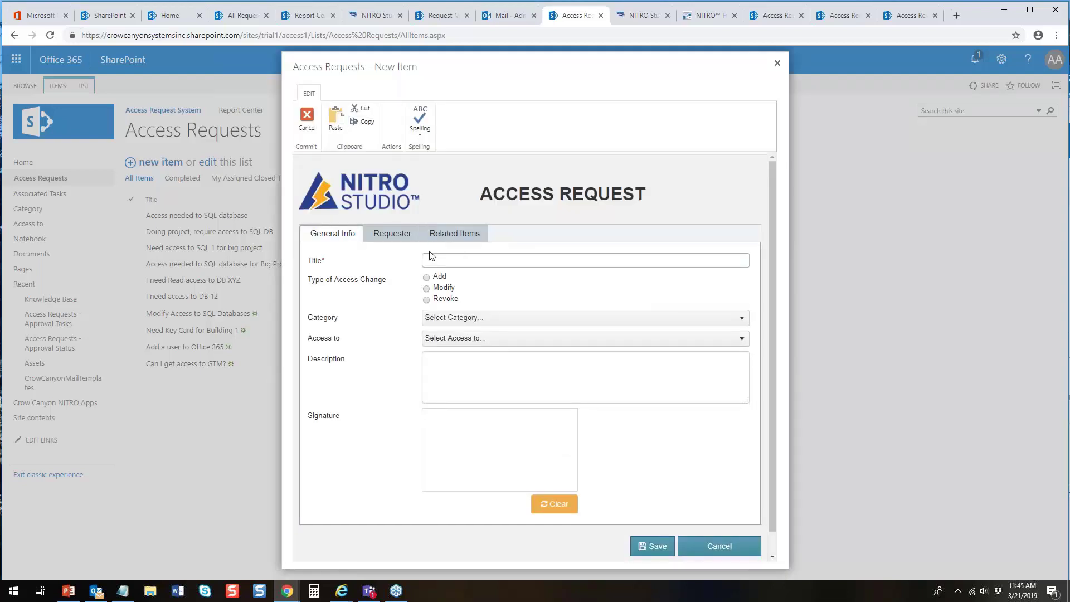
pyautogui.click(474, 328)
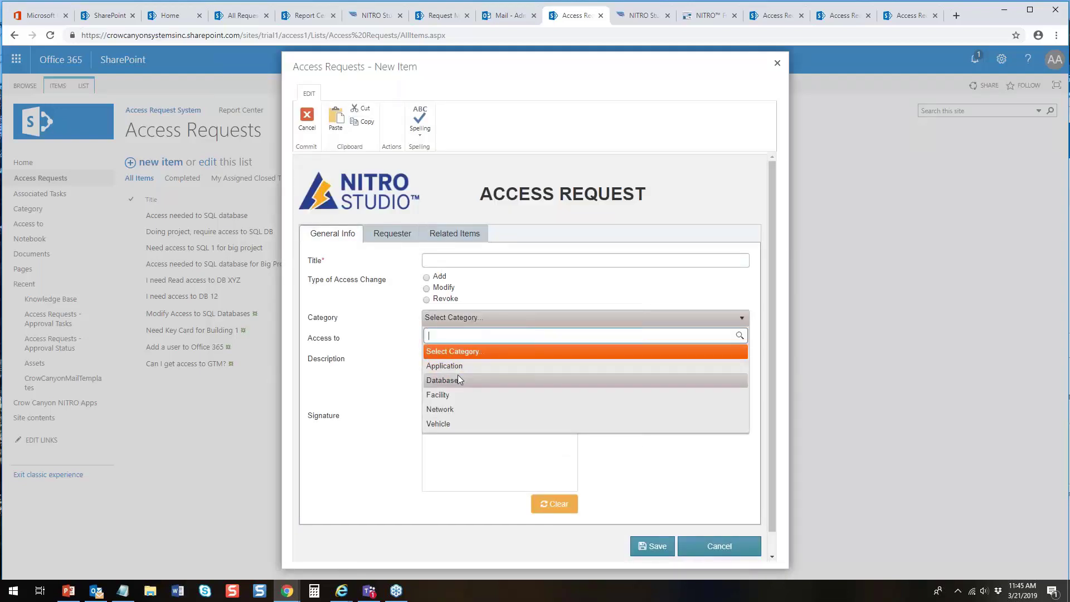
pyautogui.click(463, 378)
pyautogui.click(456, 345)
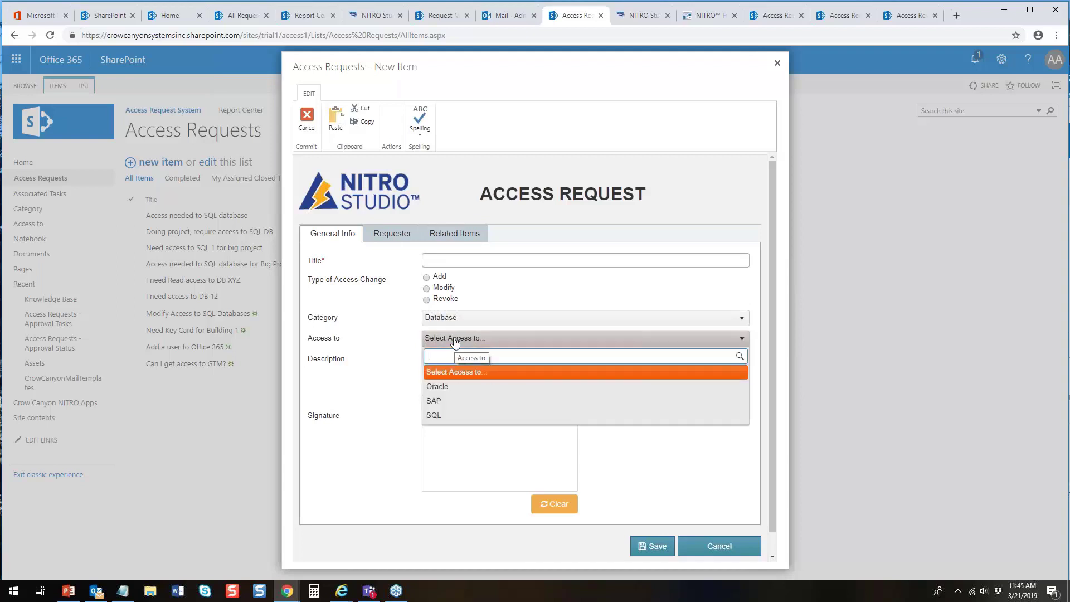
pyautogui.click(443, 416)
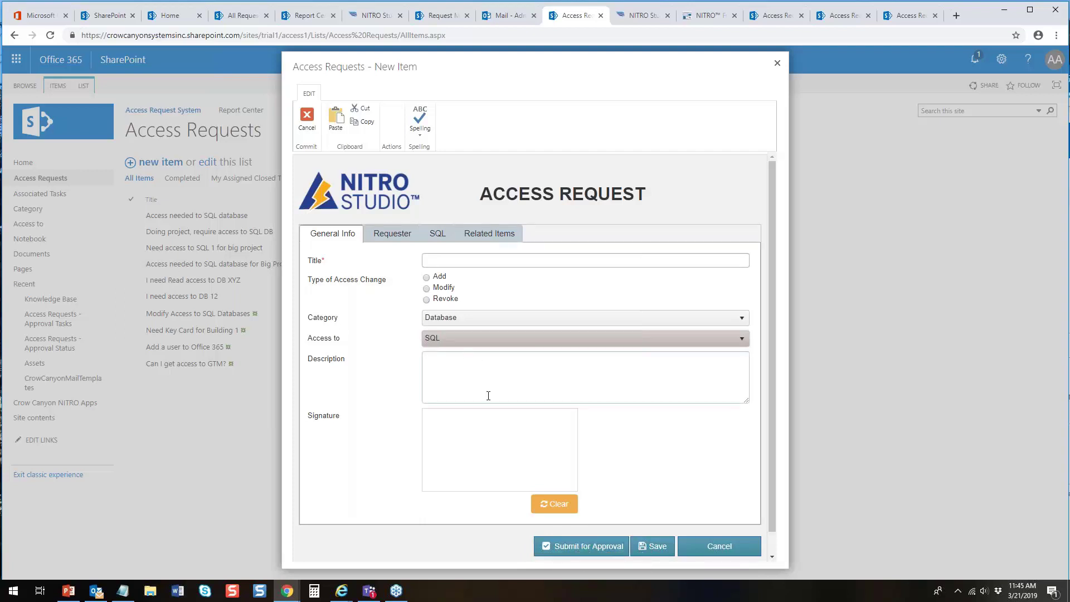
# - Fill in the SQL details with server name "Server 1", database name "Database 1" and the Read and Write permissions
pyautogui.click(389, 227)
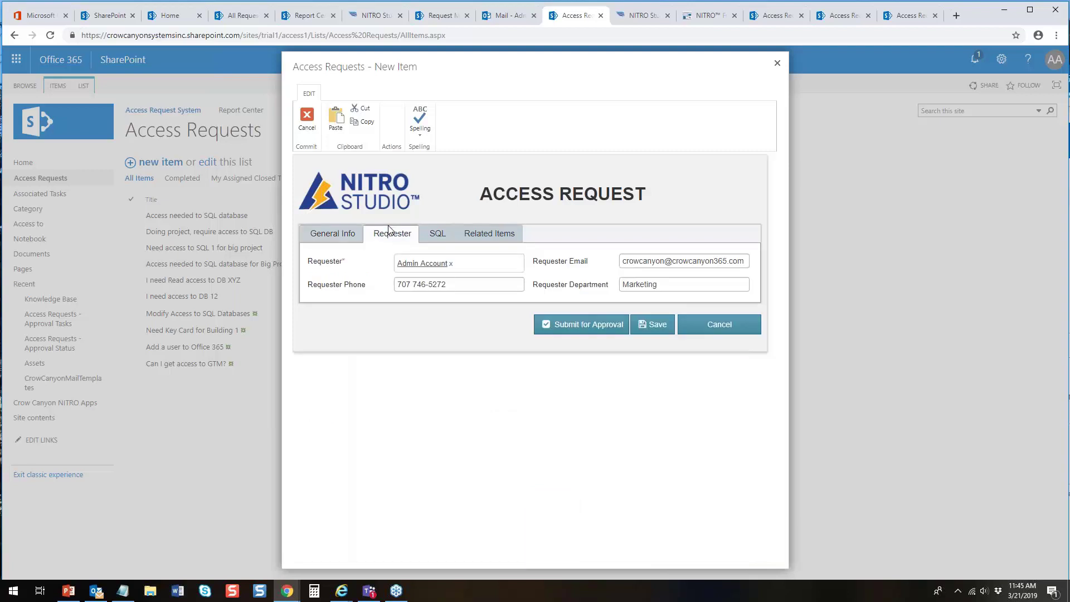
pyautogui.click(439, 236)
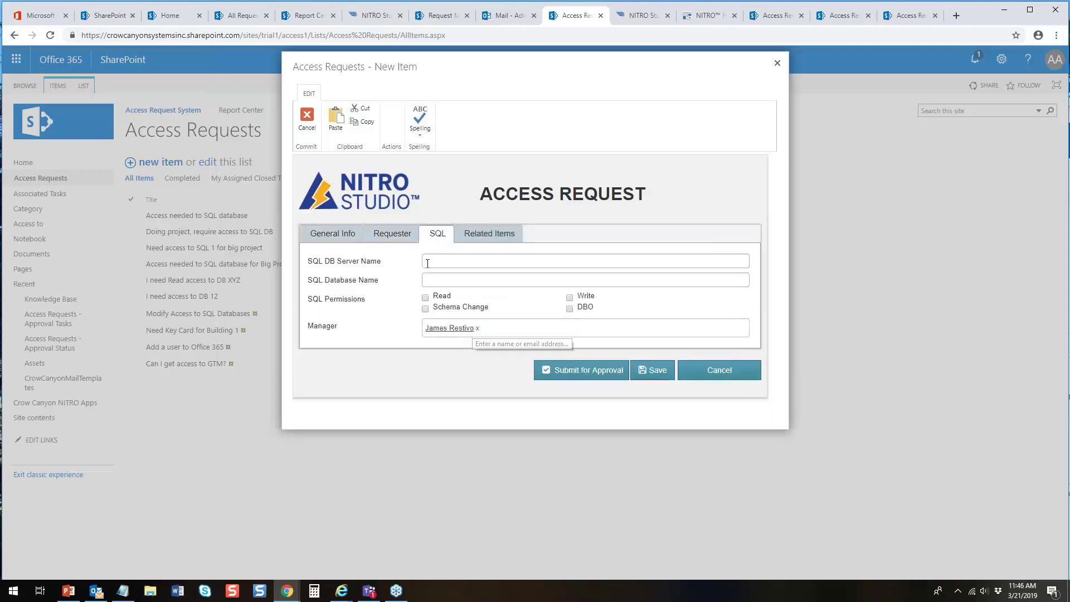
pyautogui.click(432, 261)
pyautogui.click(446, 284)
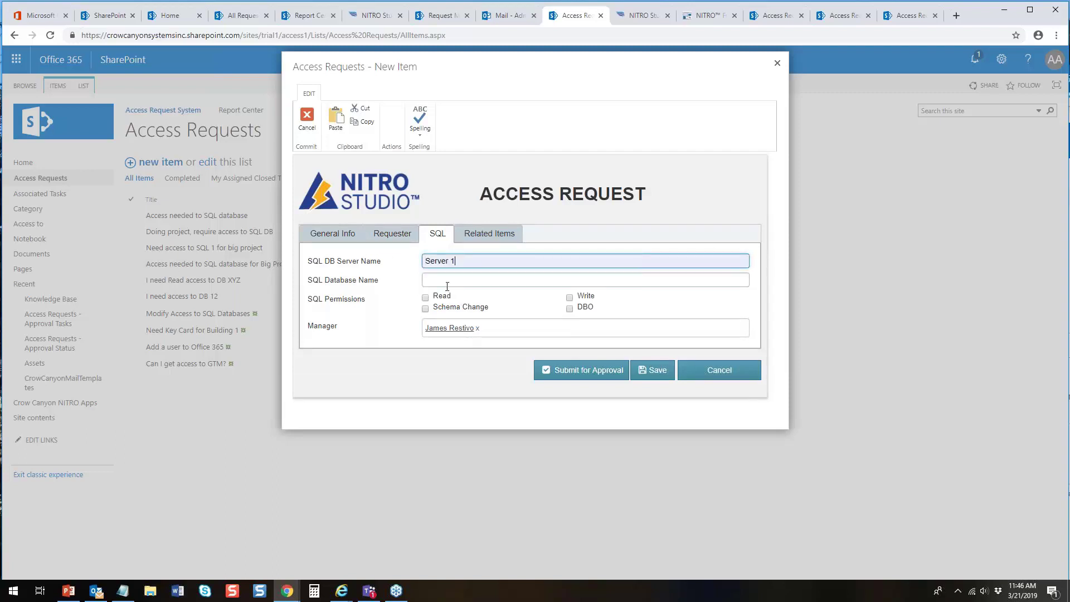
pyautogui.click(439, 280)
pyautogui.click(448, 302)
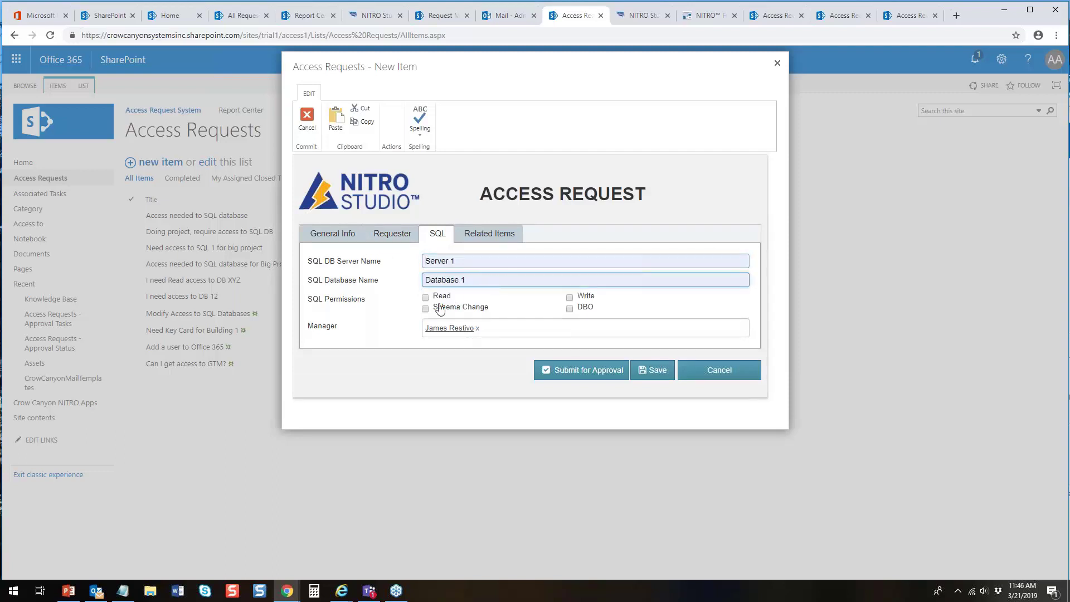
pyautogui.click(426, 297)
pyautogui.click(568, 298)
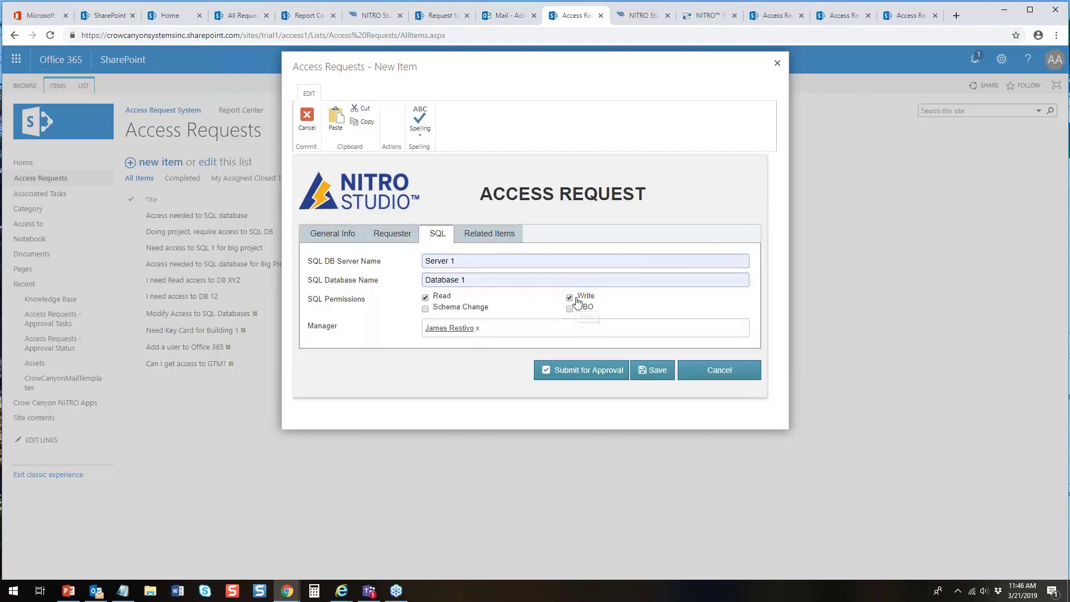
# - Title the request "Access needed to SQL 3 database" and set the Type of Access Change to Add
pyautogui.click(329, 234)
pyautogui.click(427, 259)
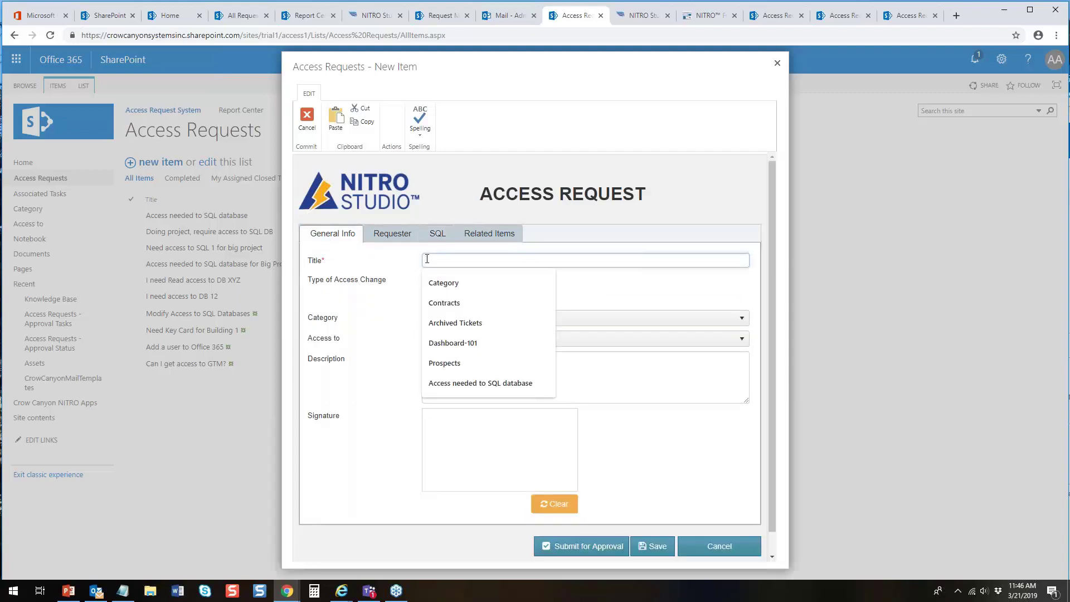
pyautogui.click(480, 383)
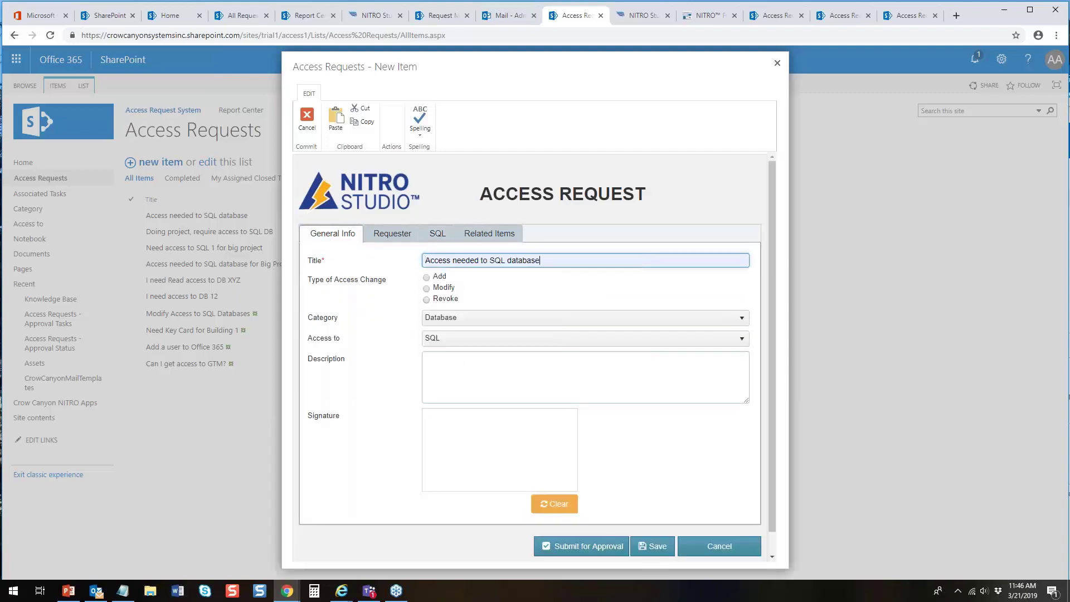
pyautogui.click(506, 260)
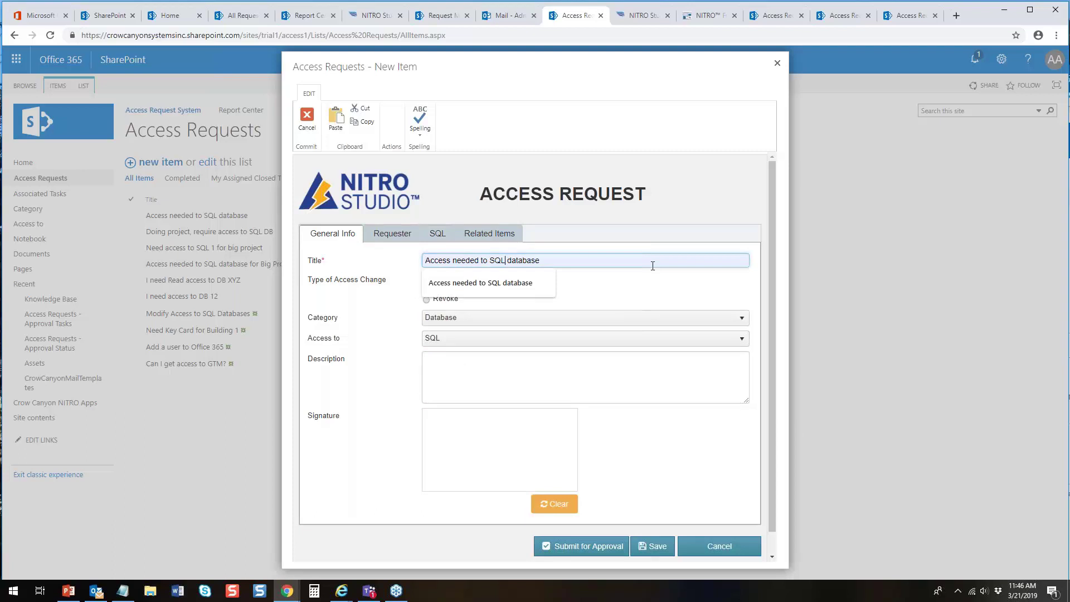
pyautogui.write('3')
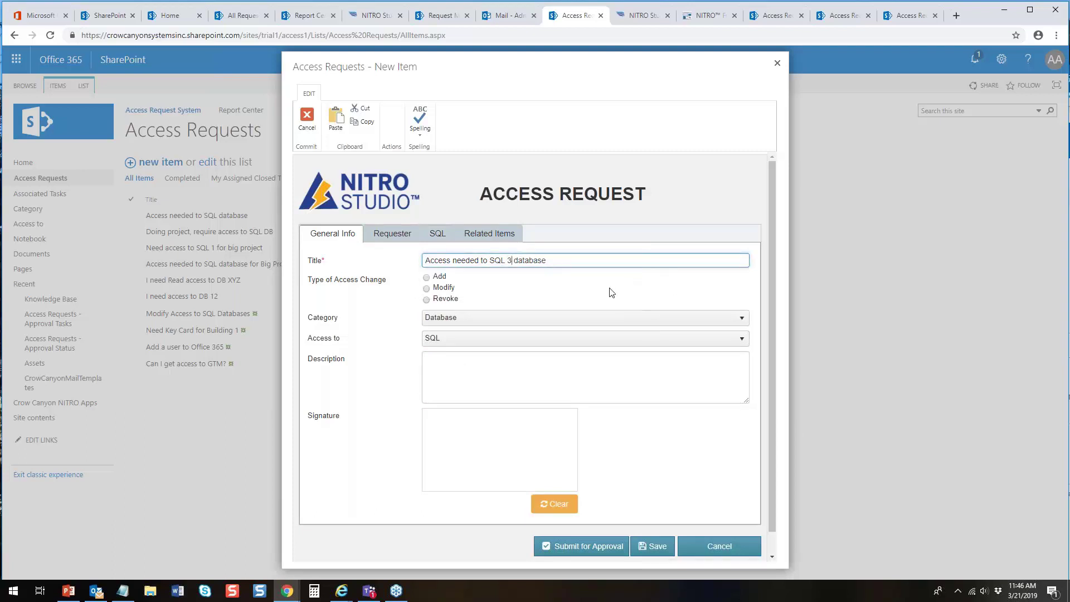
pyautogui.click(427, 280)
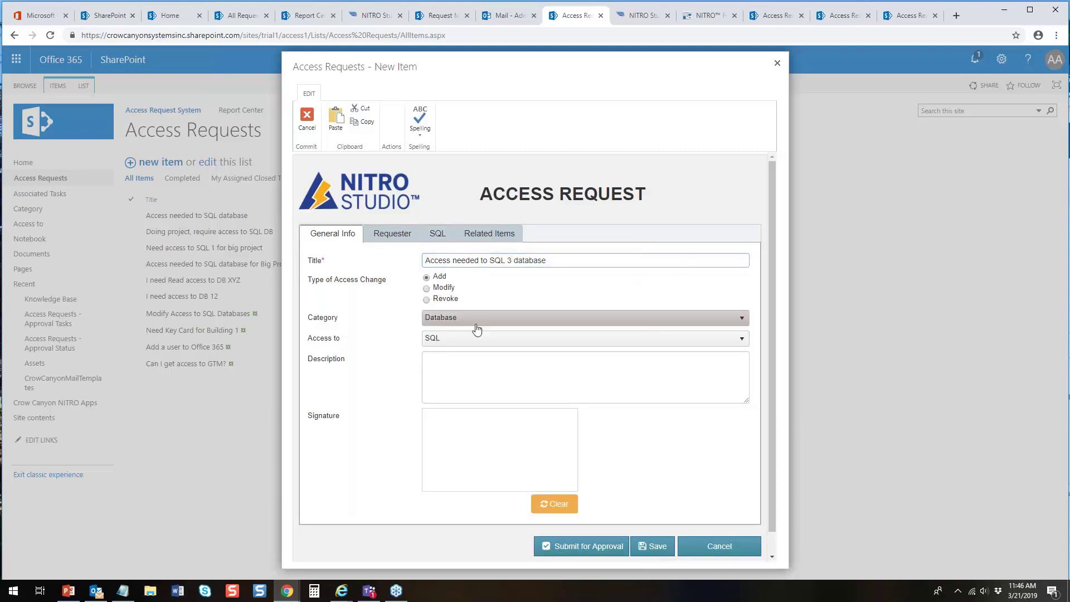
# - Enter the description "I need access for the new programming I am working on" and submit the request for approval
pyautogui.click(513, 379)
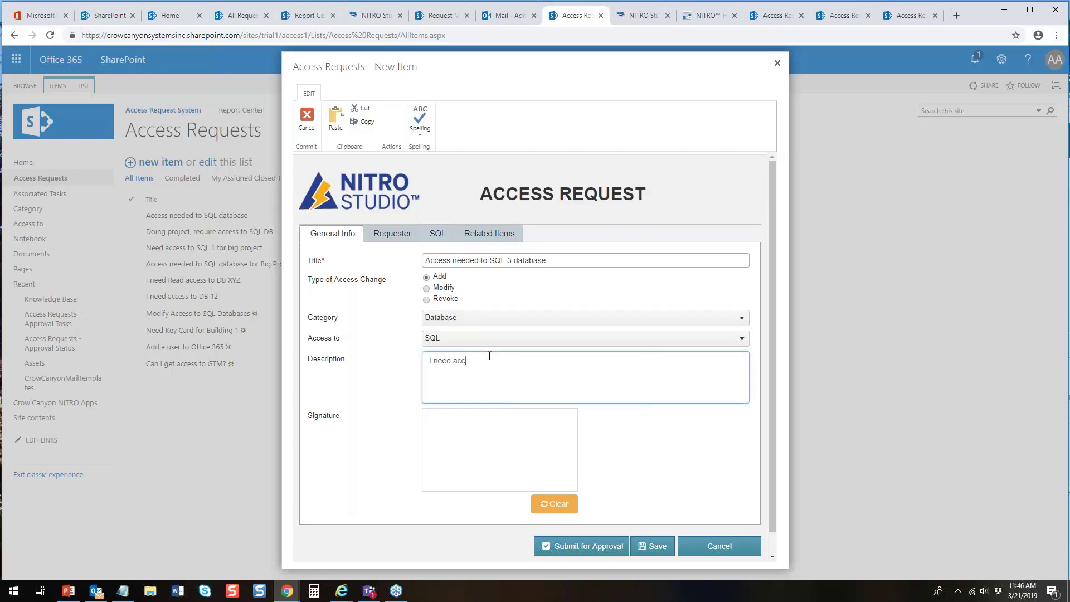
pyautogui.write('I need access for the new programming I am working on')
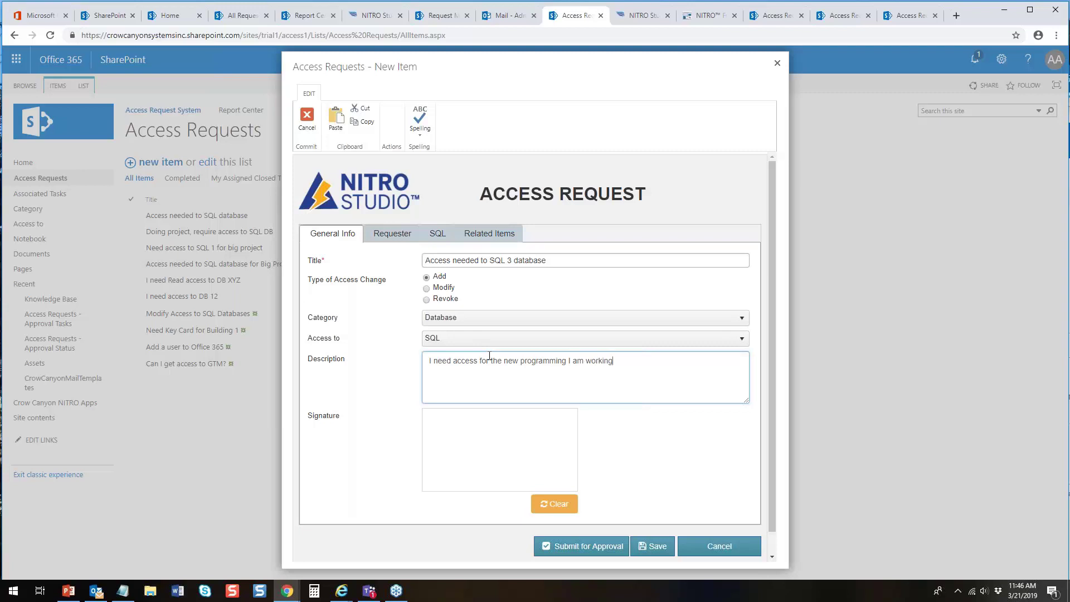
pyautogui.click(600, 552)
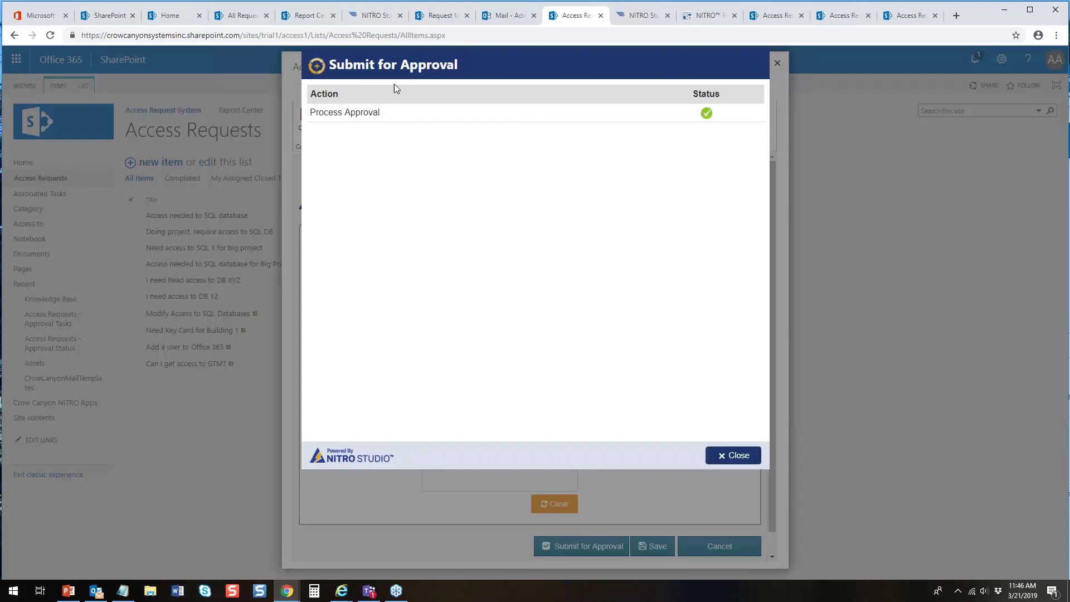
pyautogui.click(744, 458)
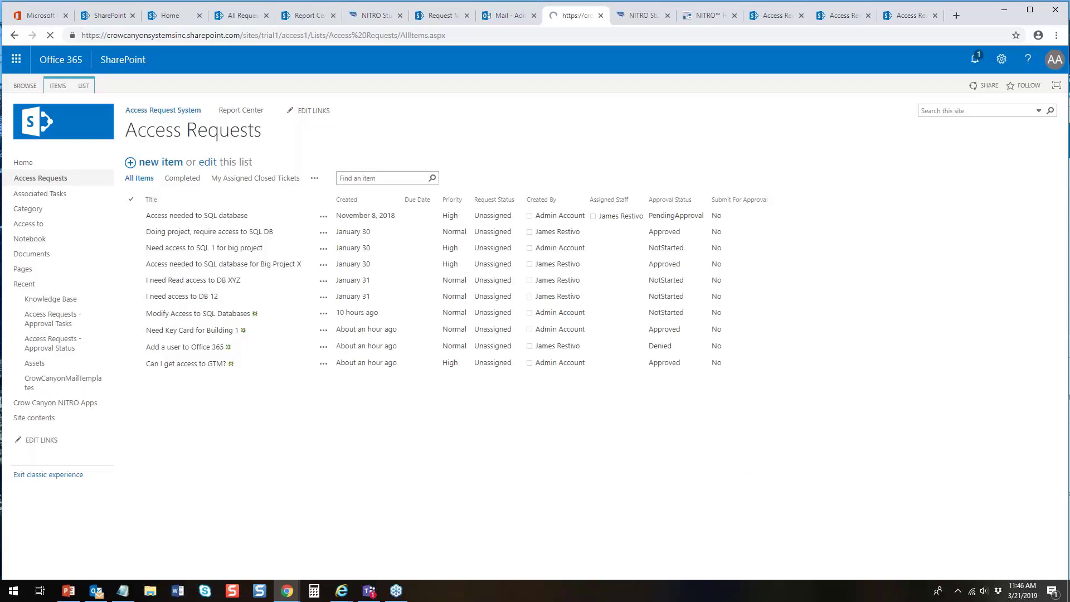
# - Switch to the approver's browser window and open the approval task from the newest approval email in Outlook
pyautogui.hotkey('alt', 'Tab')
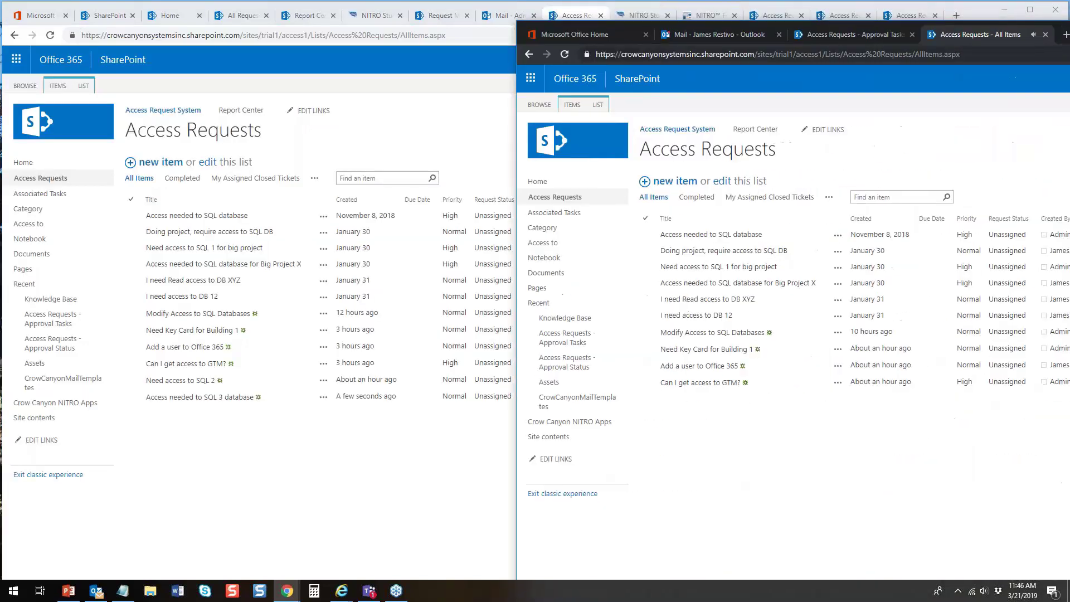
pyautogui.moveTo(947, 33); pyautogui.dragTo(892, 55)
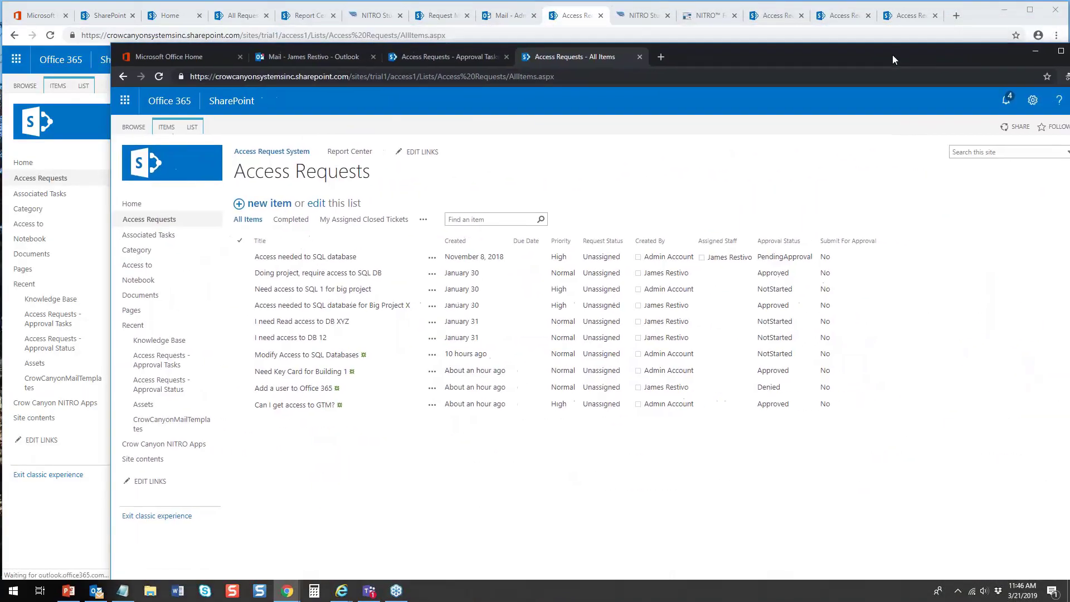
pyautogui.click(316, 52)
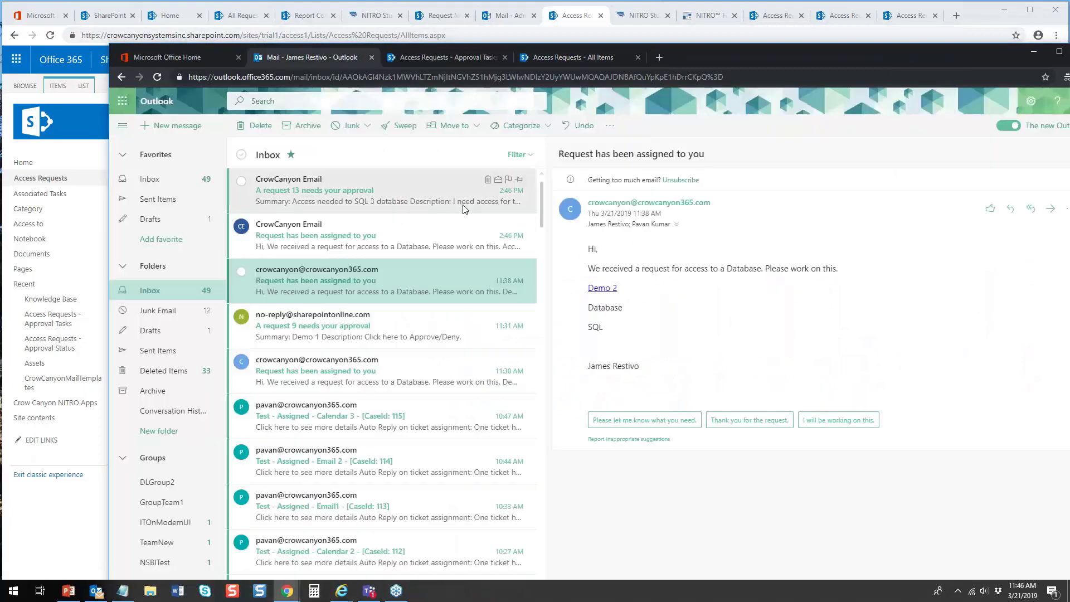
pyautogui.click(343, 198)
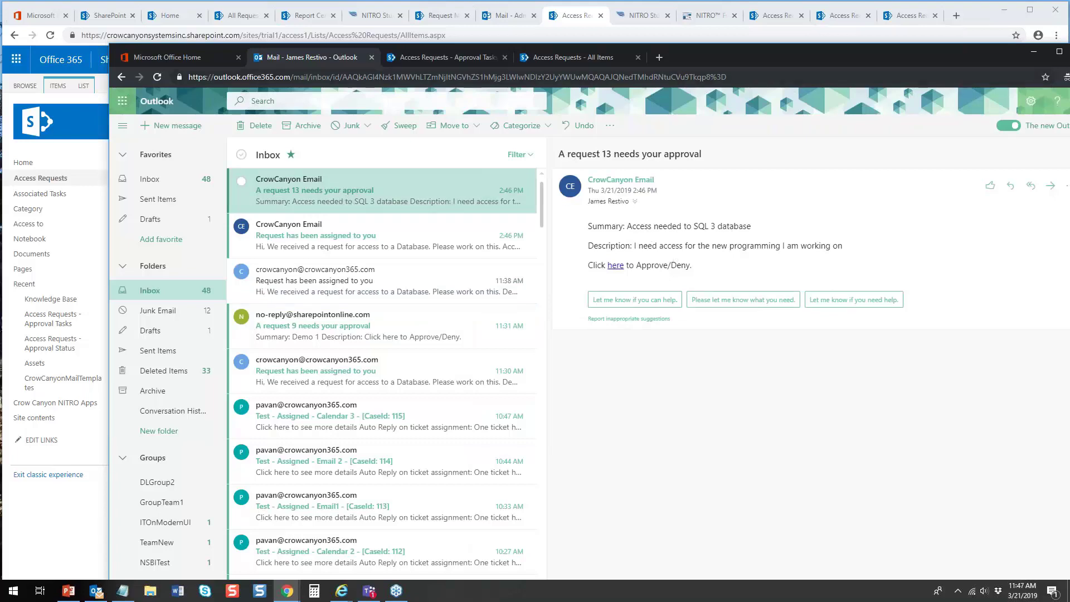
pyautogui.moveTo(741, 57); pyautogui.dragTo(816, 66)
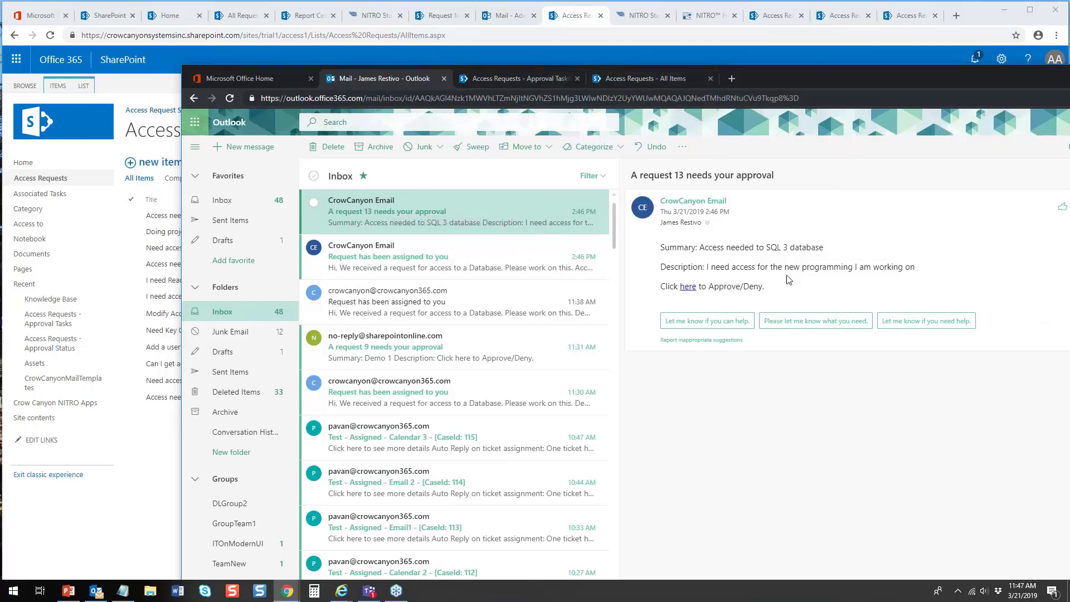
pyautogui.click(688, 287)
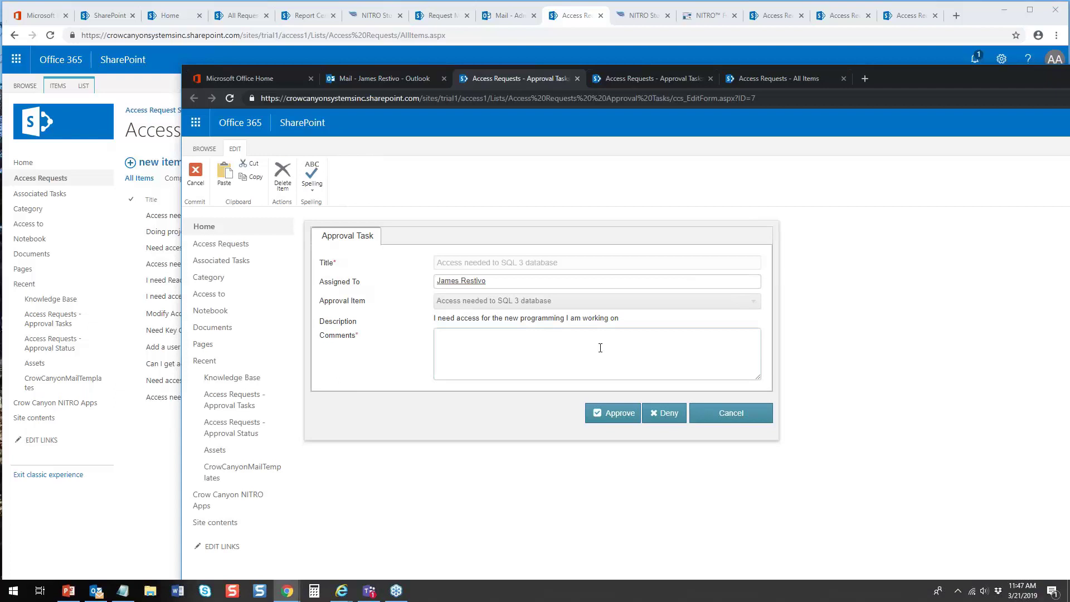
# - Add the comment "I think this is a good project!!" to the approval task and approve it
pyautogui.click(565, 351)
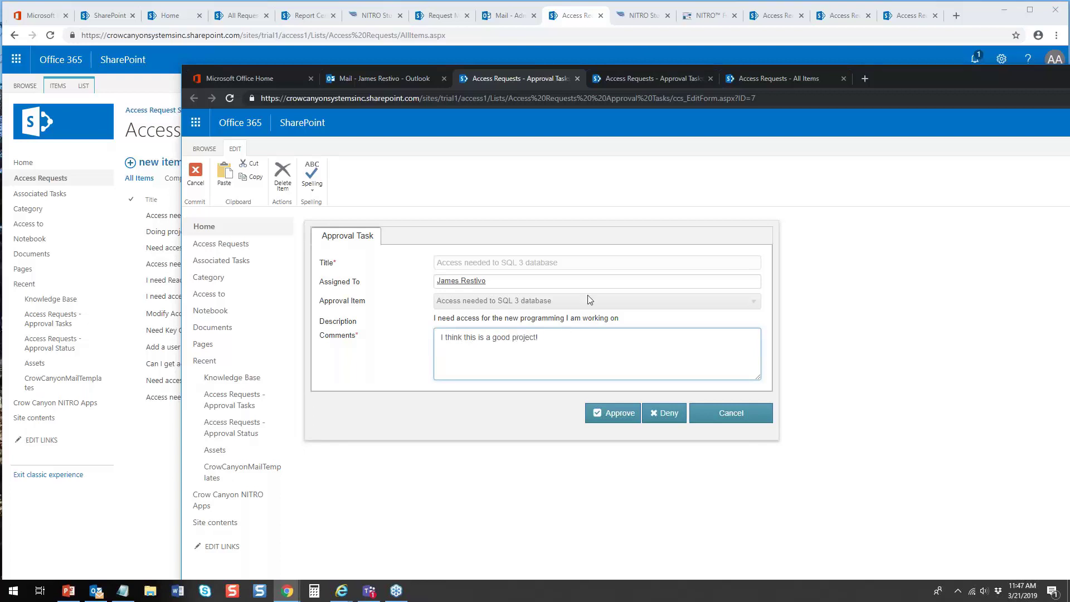
pyautogui.click(633, 410)
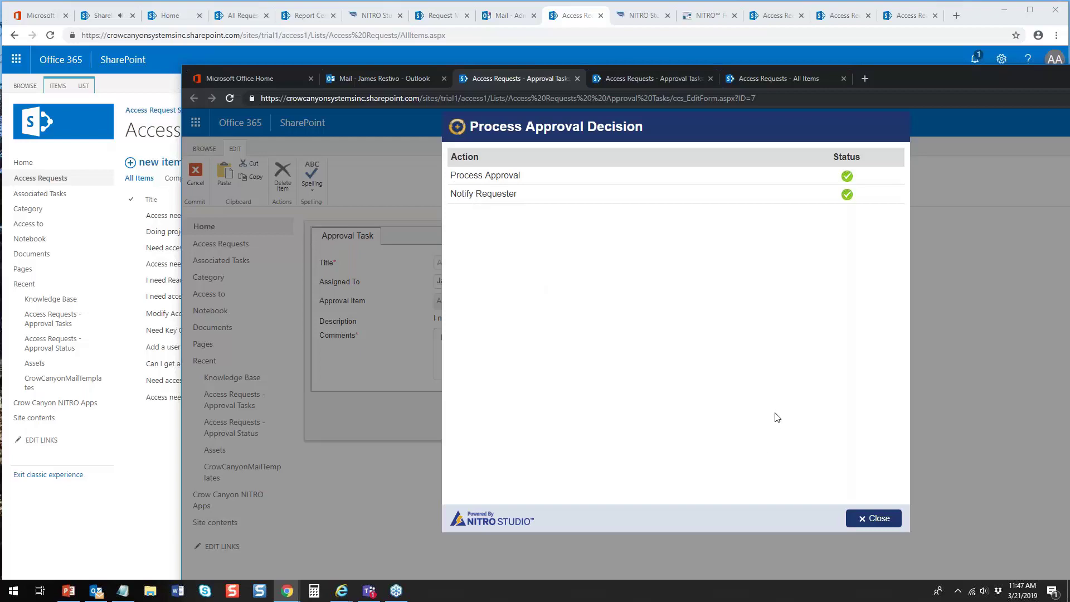
pyautogui.click(875, 524)
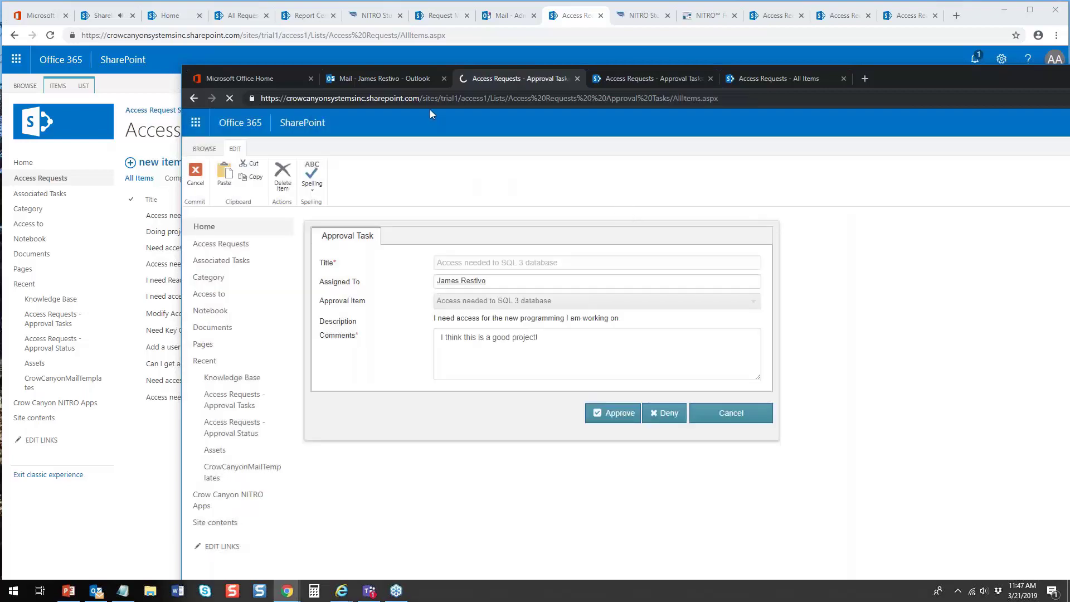
# - Switch back to the requester's Access Requests list and open the "Access needed to SQL 3 database" request
pyautogui.moveTo(885, 72); pyautogui.dragTo(1069, 72)
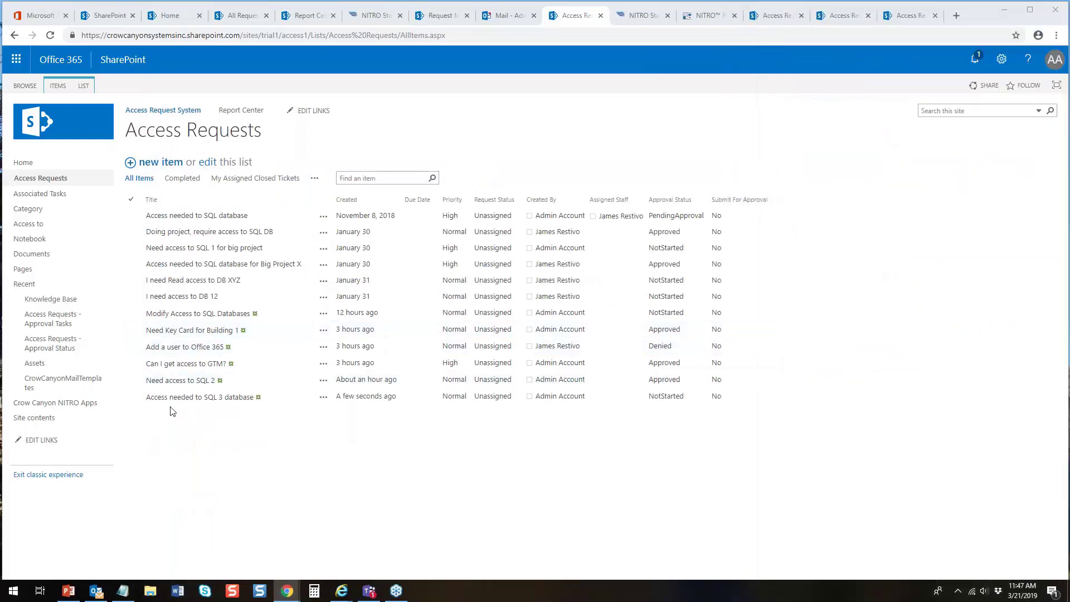
pyautogui.click(198, 398)
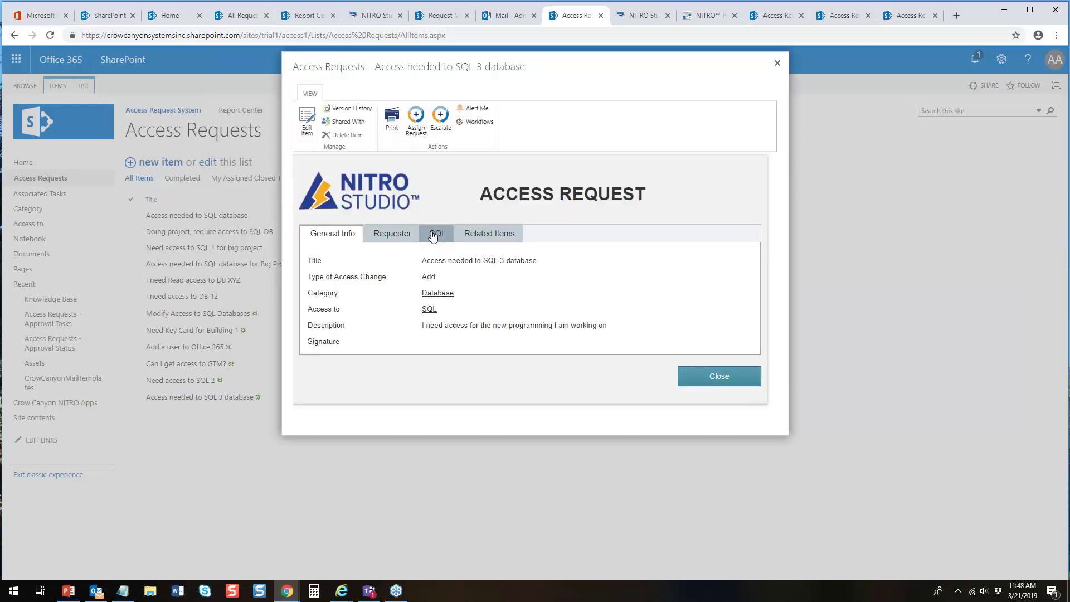
# - Check the open request's related items, close it and refresh the Access Requests list
pyautogui.click(470, 235)
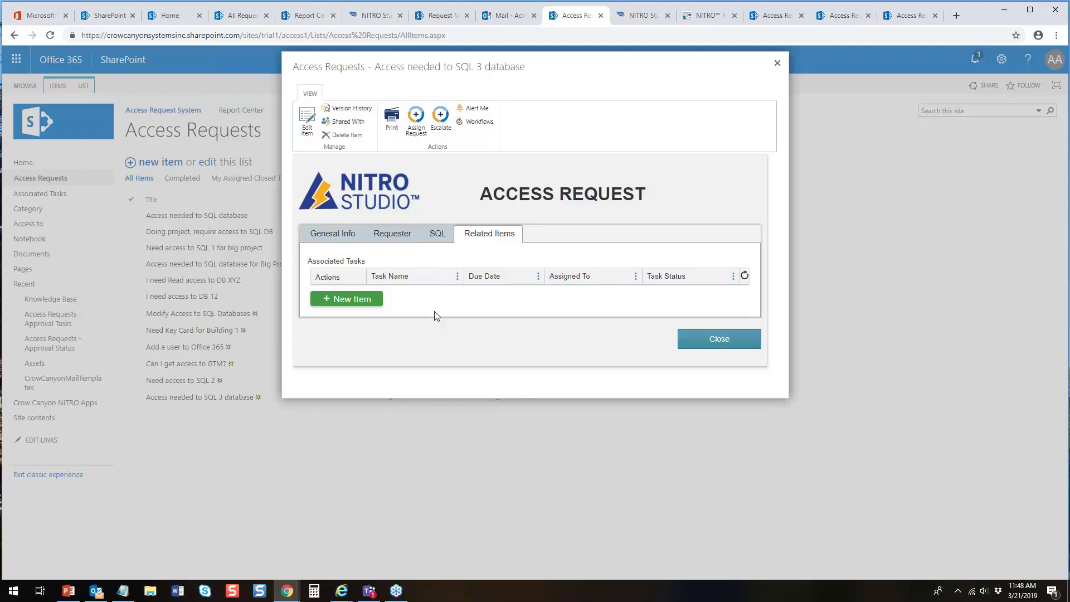
pyautogui.click(712, 338)
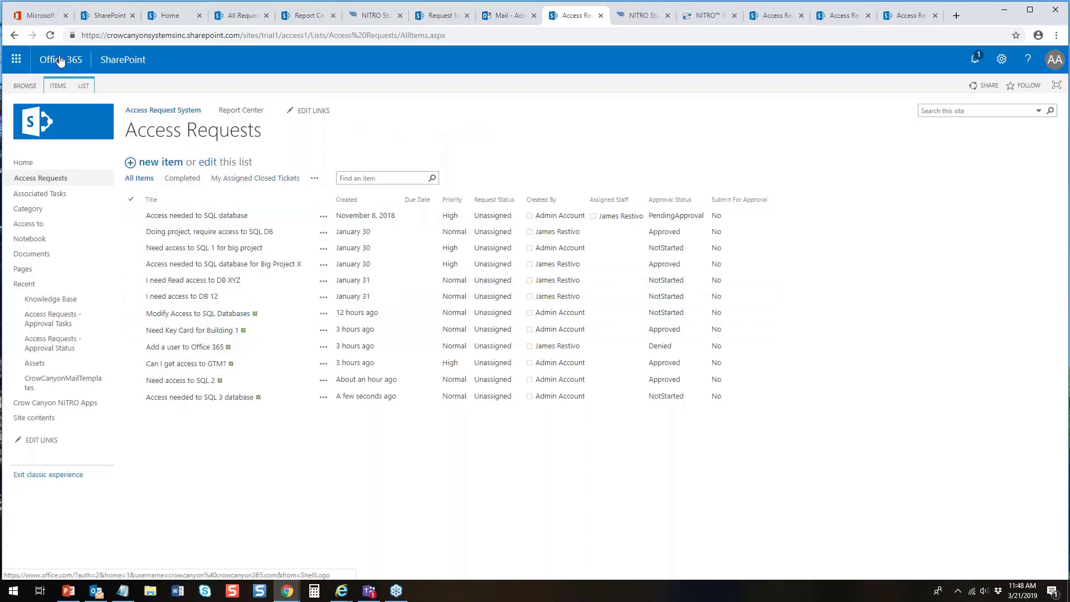
pyautogui.click(52, 37)
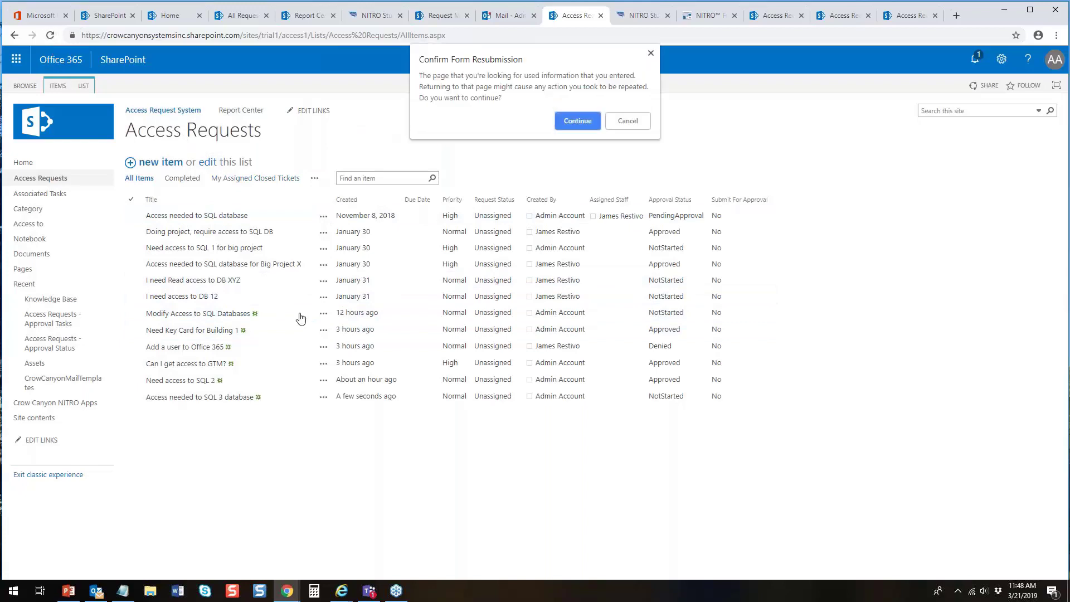
pyautogui.click(582, 114)
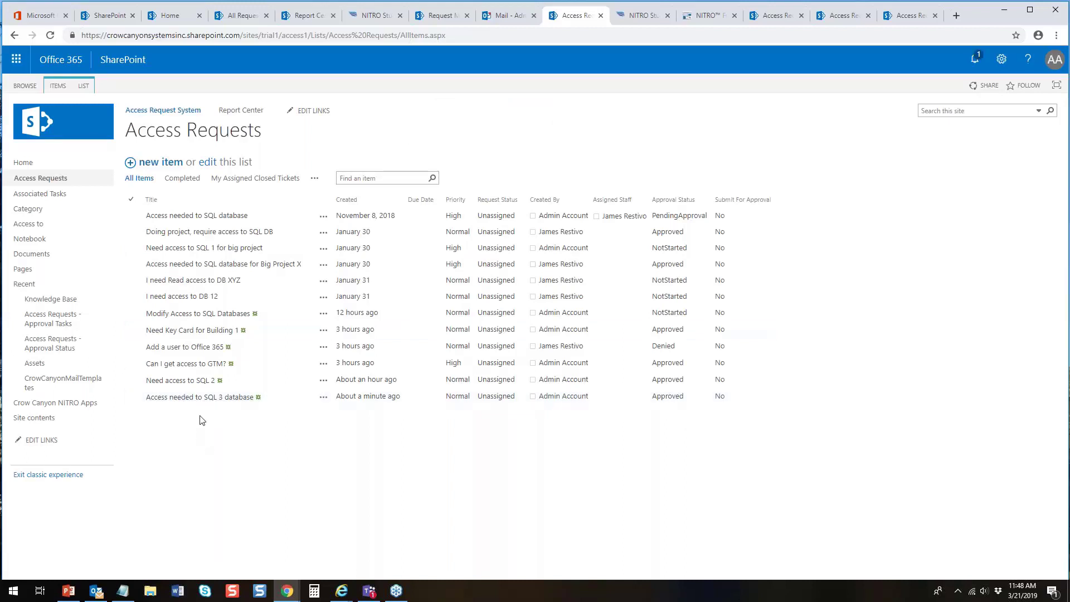
# - Review the requester, SQL and general details of the "Access needed to SQL 3 database" request, and view a blank new request form
pyautogui.click(195, 397)
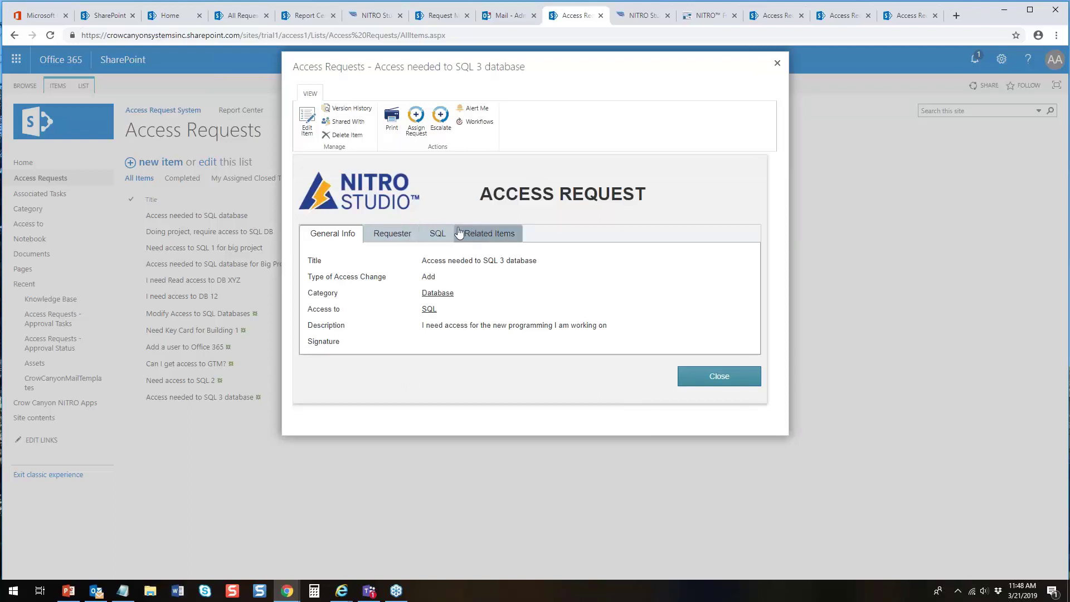
pyautogui.click(394, 237)
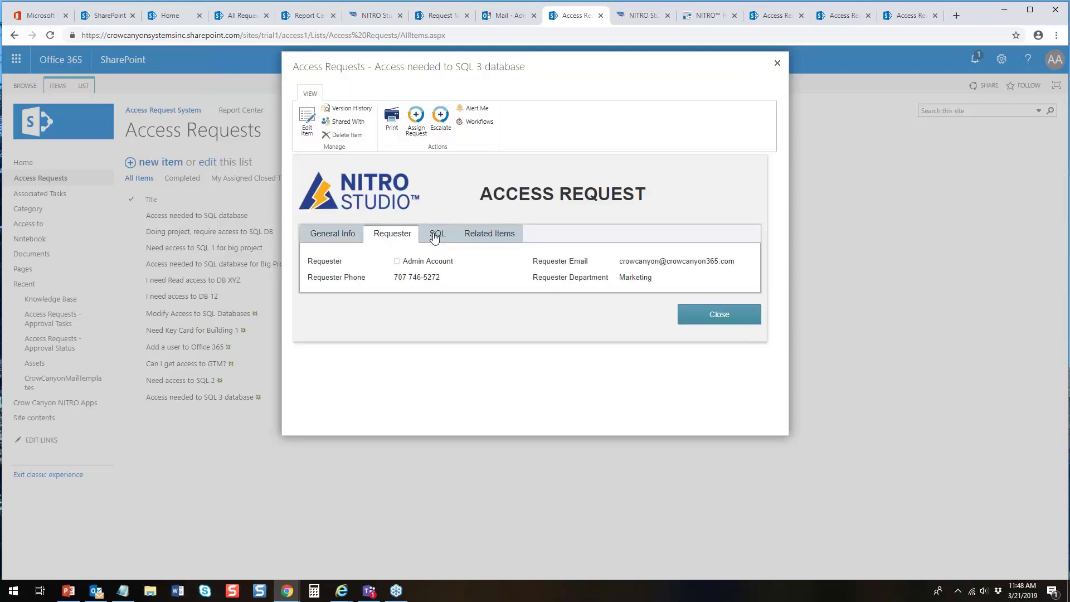
pyautogui.click(428, 236)
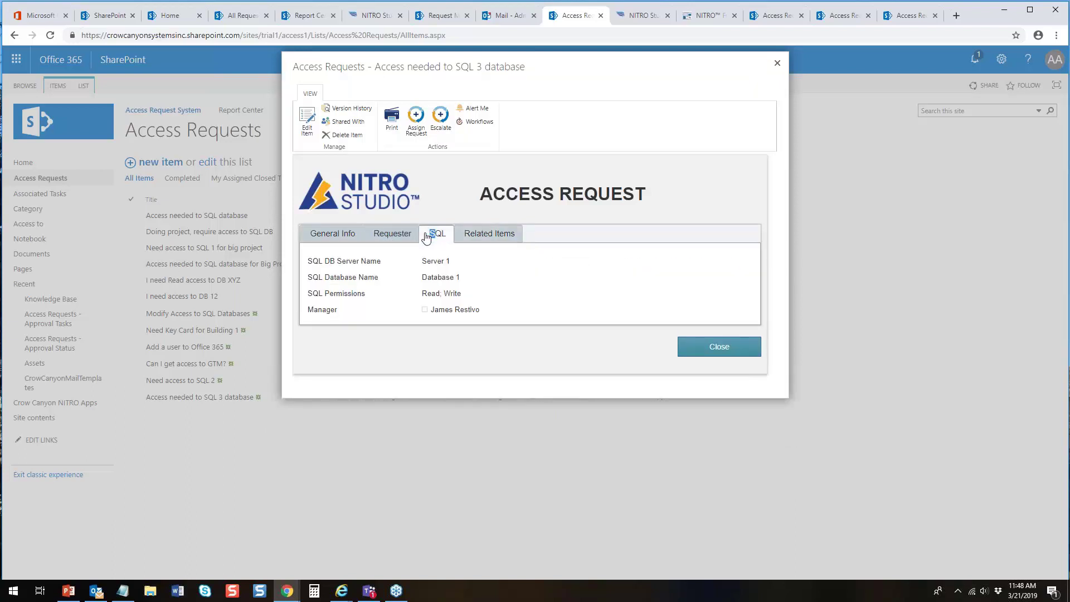
pyautogui.click(341, 236)
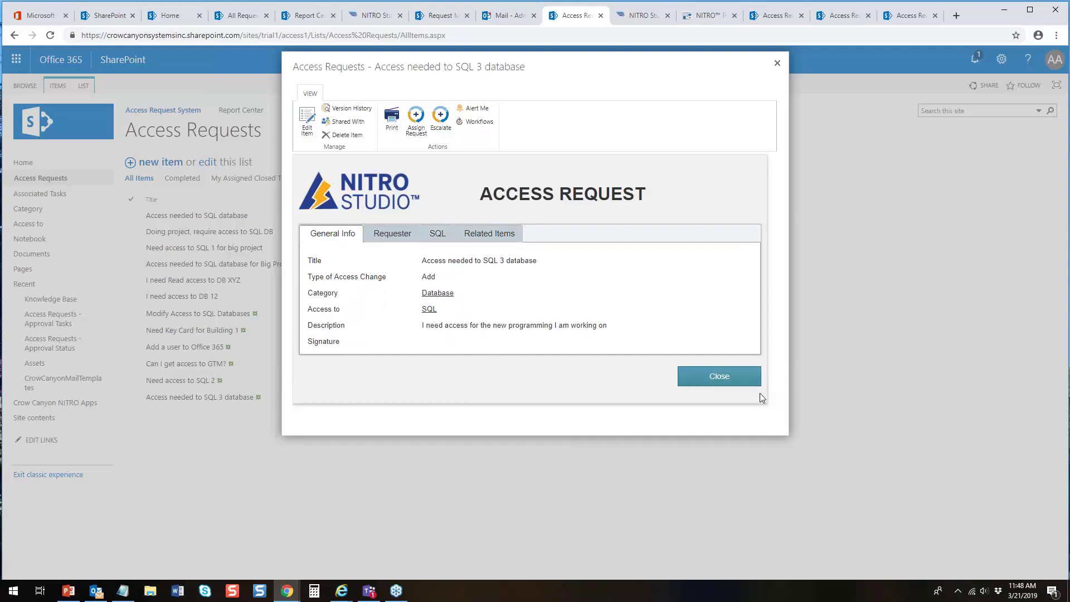
pyautogui.click(726, 376)
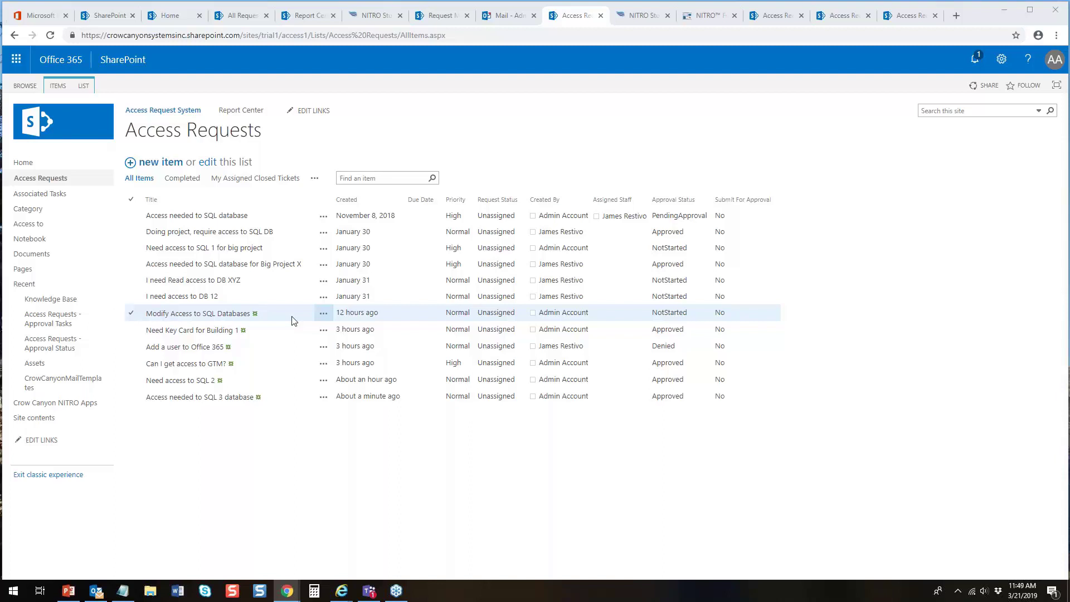
pyautogui.click(151, 162)
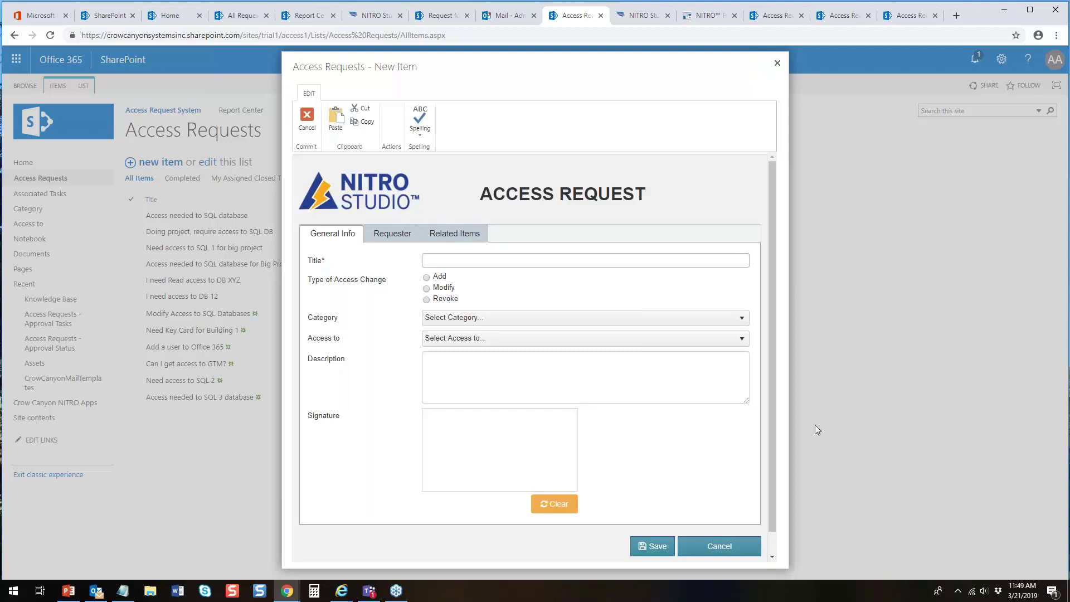
pyautogui.click(718, 546)
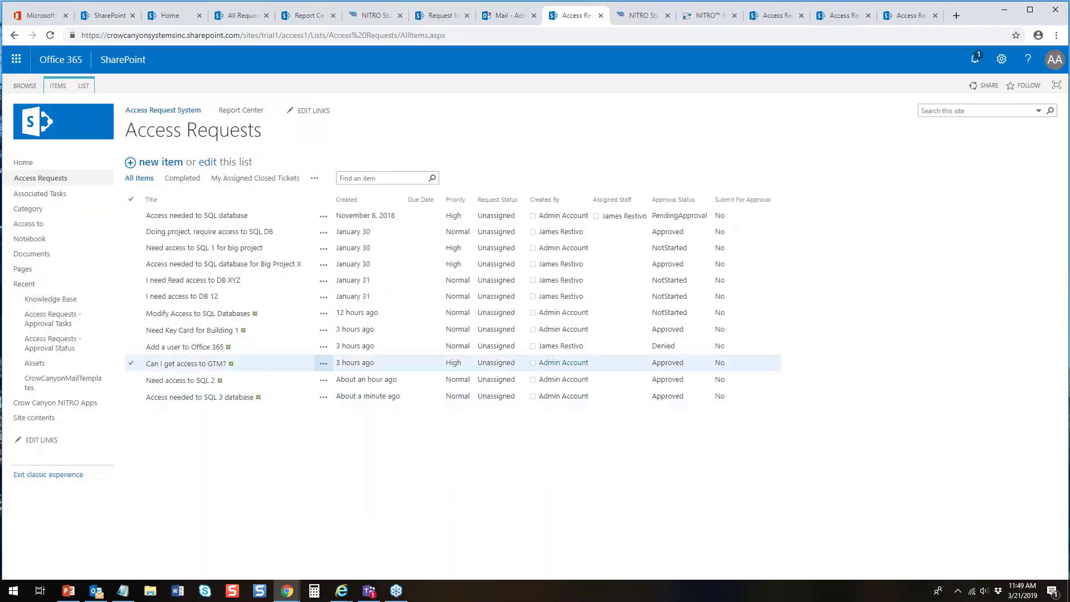
# - In the Access Requests form designer, group the columns as sections with the Line section display
pyautogui.click(710, 17)
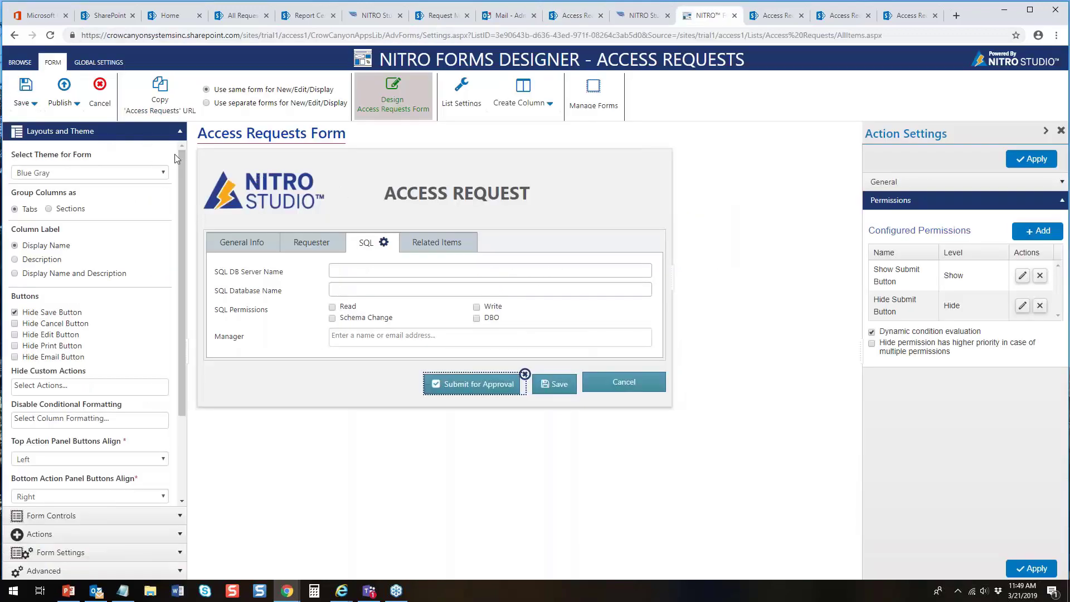
pyautogui.click(49, 209)
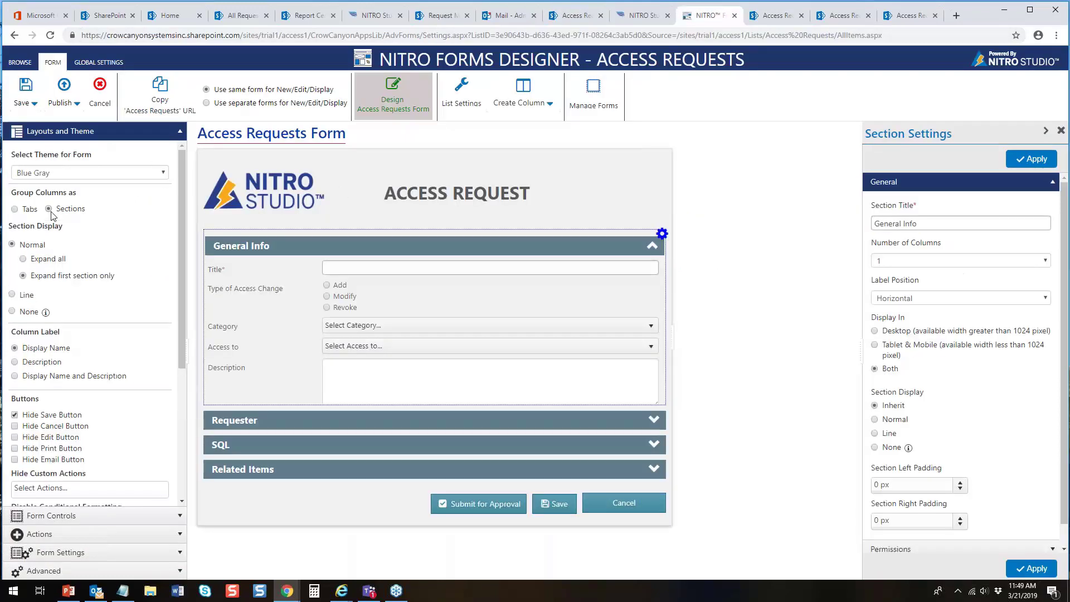
pyautogui.click(11, 296)
# - Remove the Signature column from the Access Requests form and publish the form
pyautogui.moveTo(483, 406); pyautogui.dragTo(444, 413)
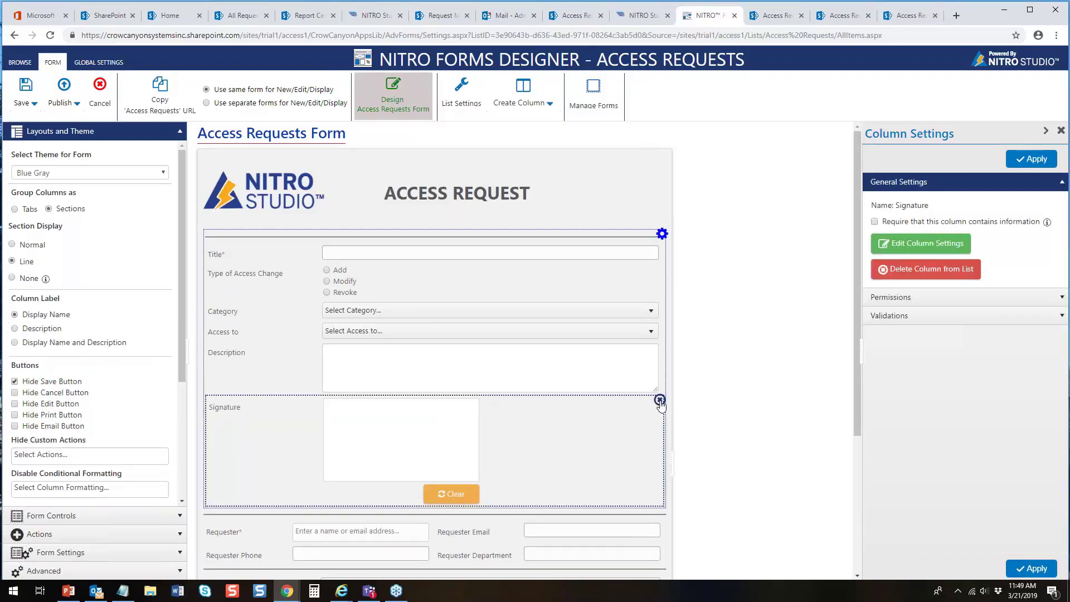
pyautogui.click(660, 400)
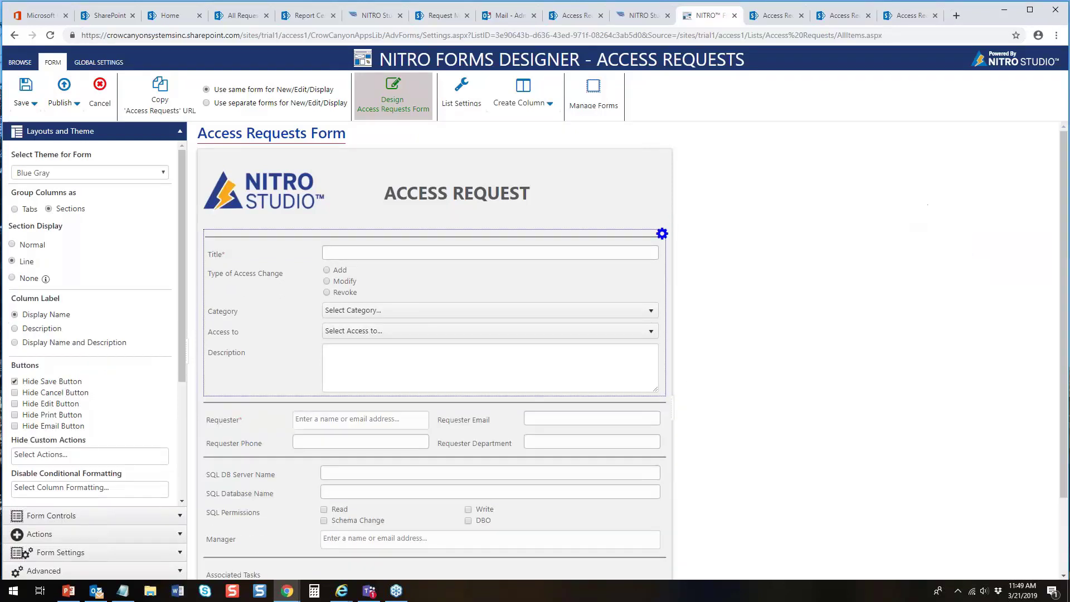
pyautogui.click(61, 103)
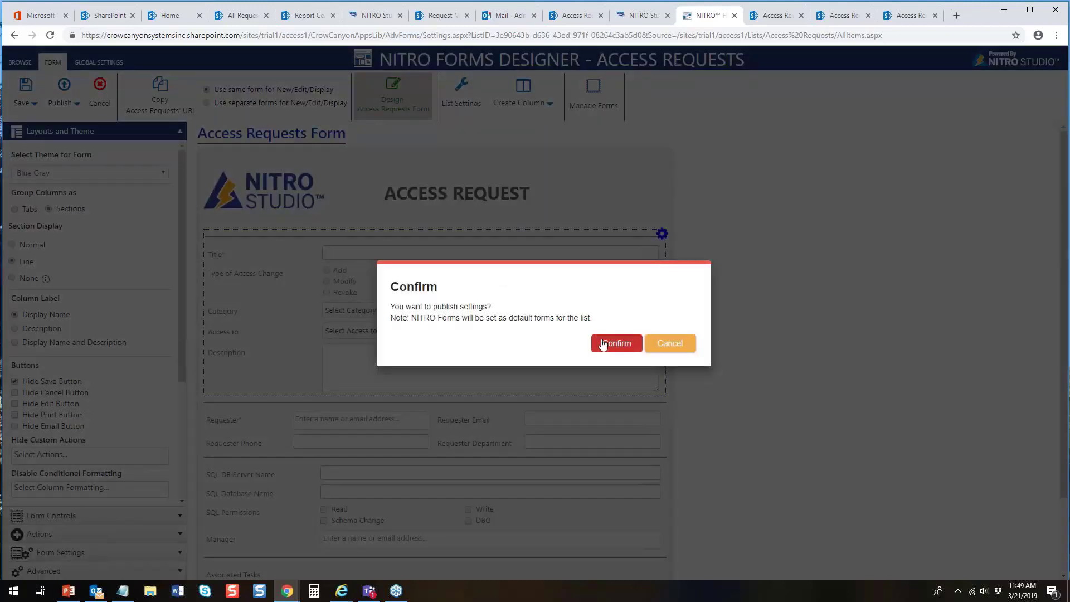
pyautogui.click(603, 344)
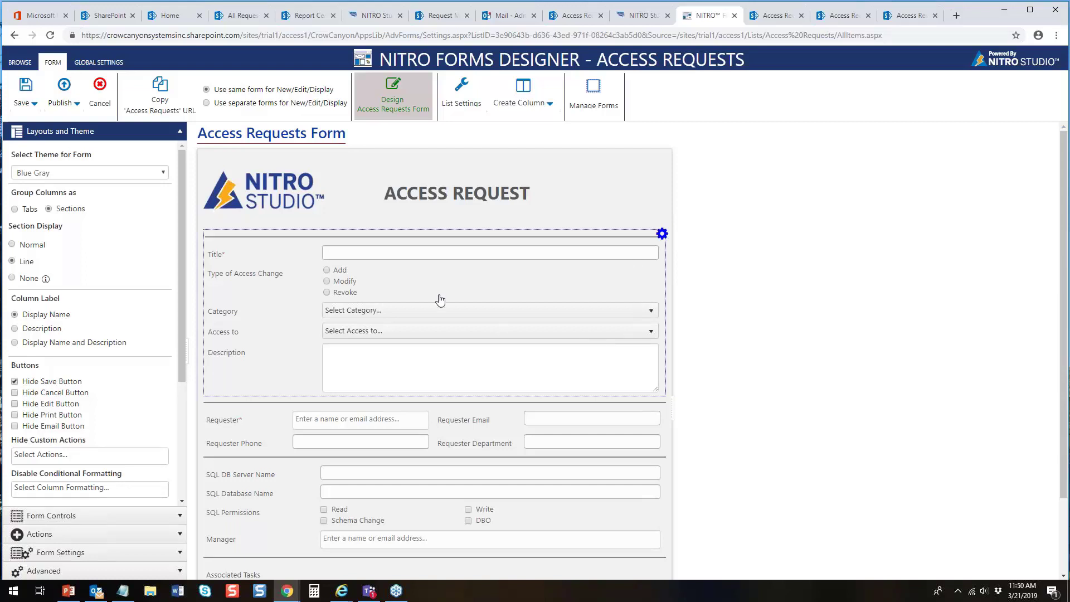
# - Examine the action types available for the form and the settings of the Submit for Approval button
pyautogui.click(180, 133)
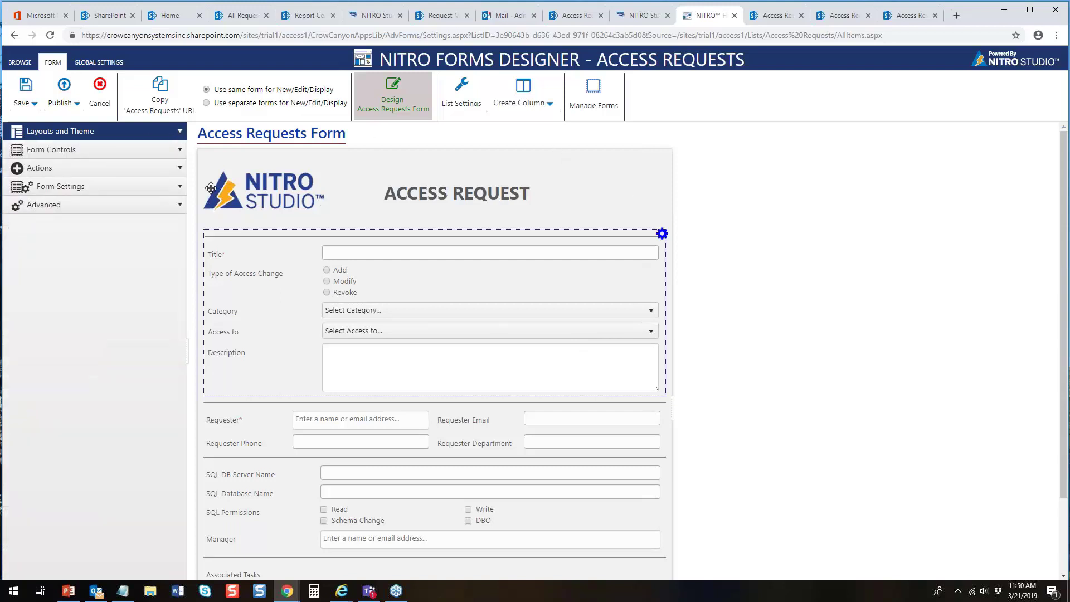
pyautogui.click(179, 168)
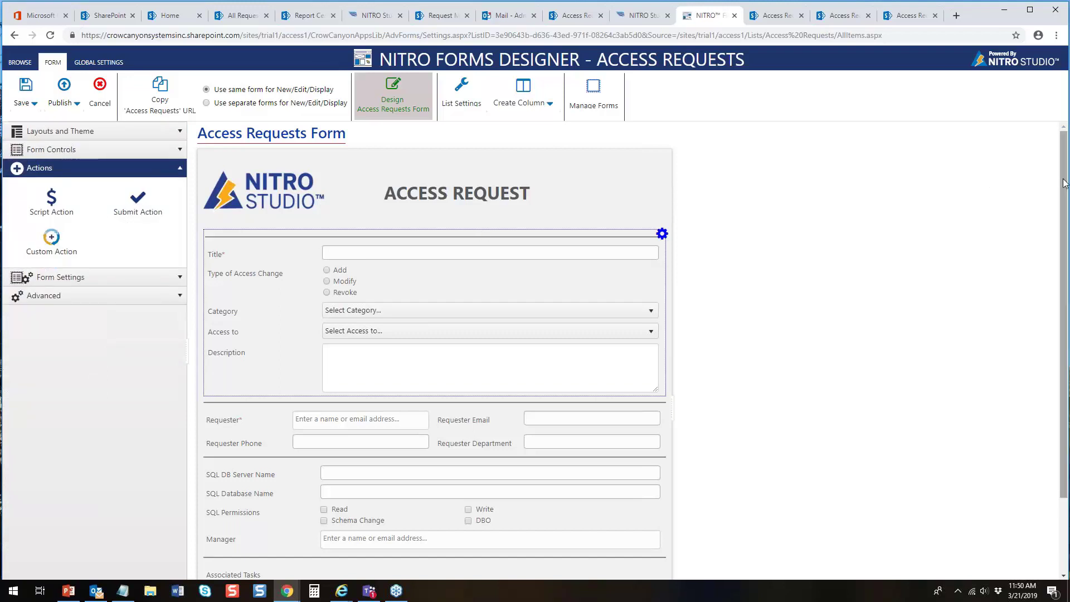
pyautogui.moveTo(1064, 183); pyautogui.dragTo(1066, 307)
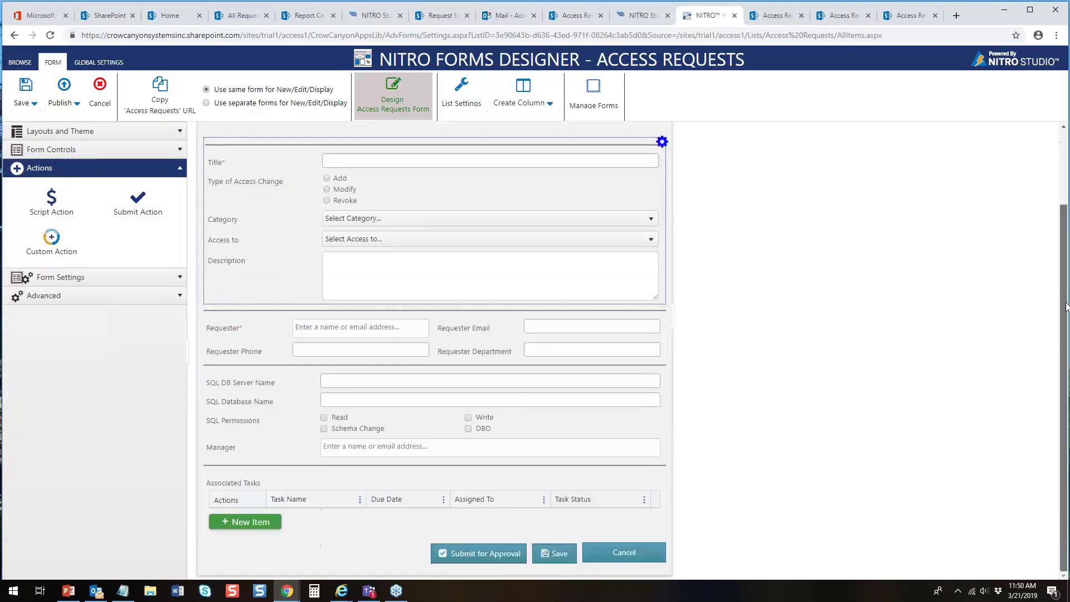
pyautogui.click(502, 552)
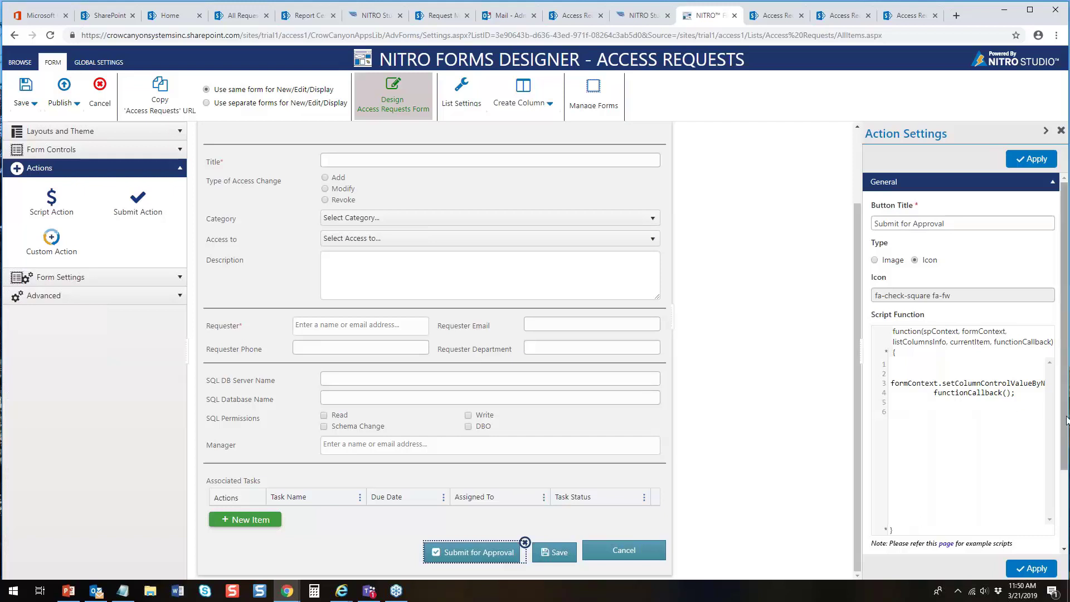
pyautogui.scroll(-2, 1065, 421)
pyautogui.scroll(-1, 964, 390)
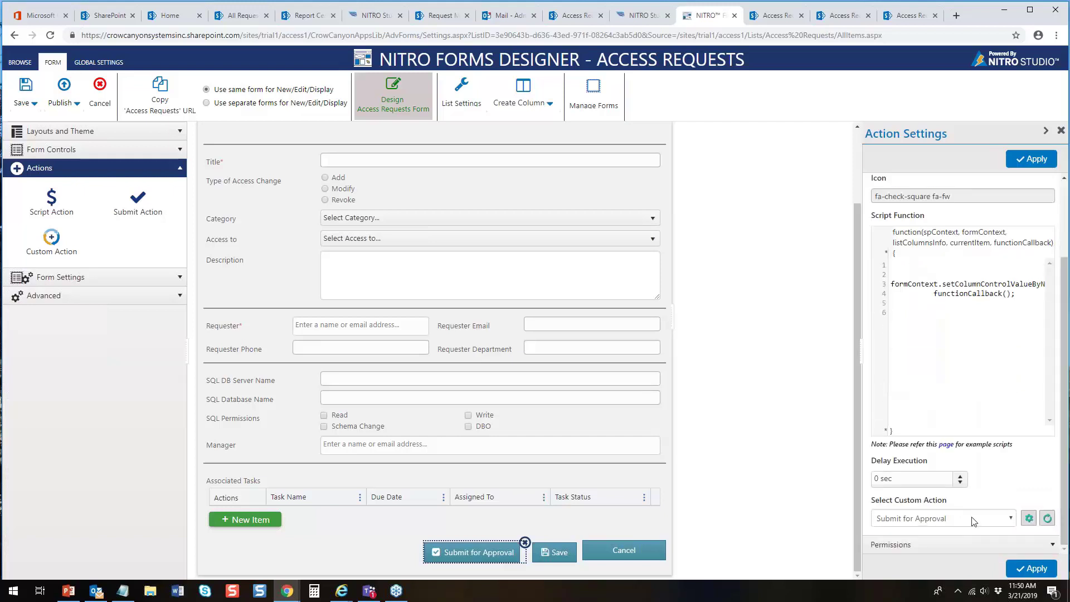
# - Open the Submit for Approval custom action's configuration and review its actions and the action types that can be added
pyautogui.click(1029, 519)
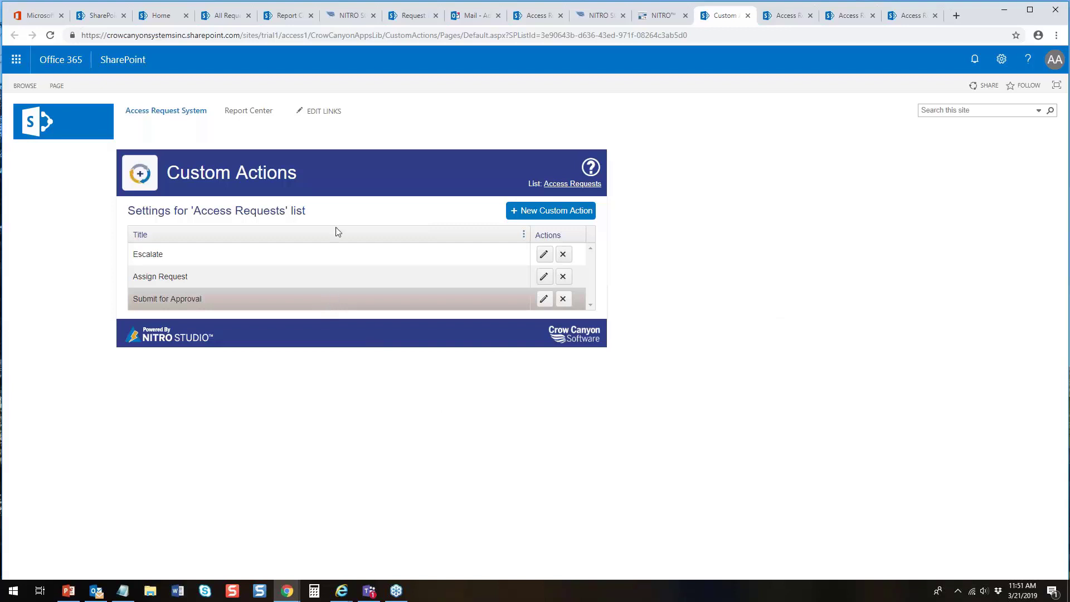
pyautogui.click(543, 299)
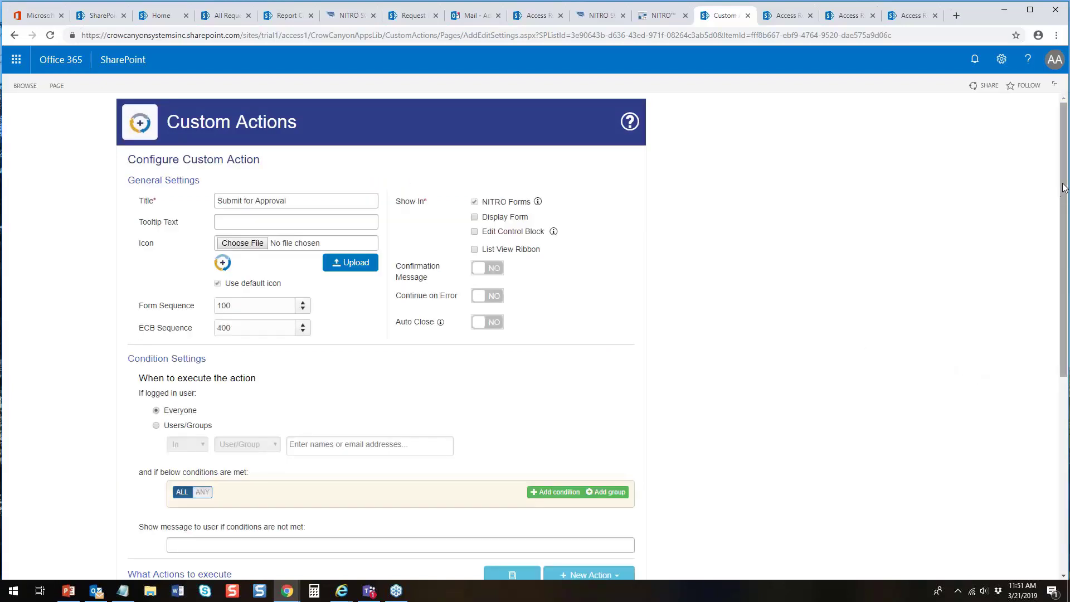
pyautogui.moveTo(1063, 188); pyautogui.dragTo(1063, 365)
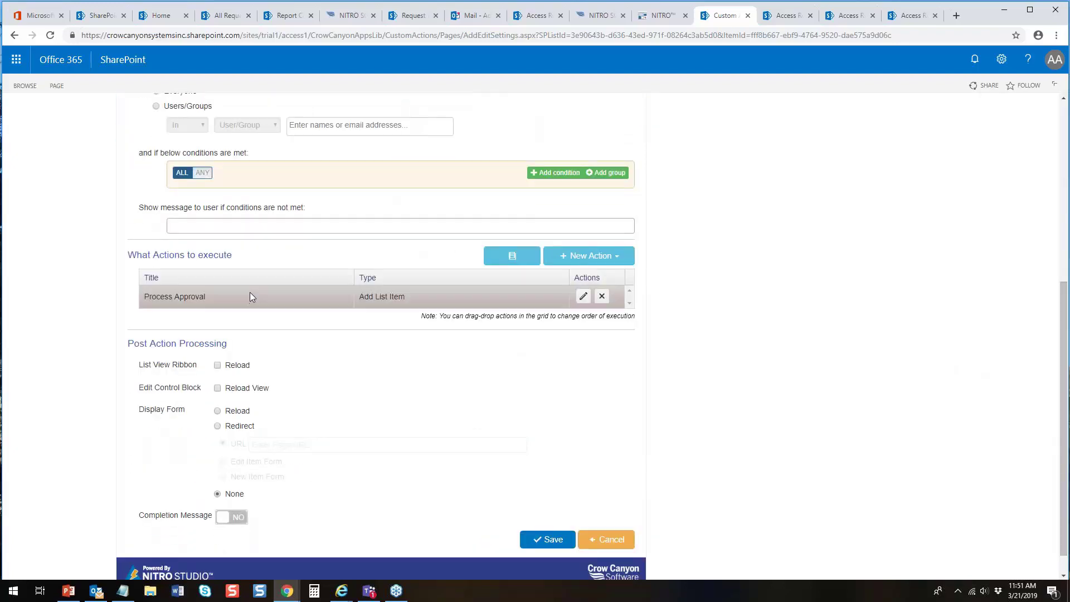
pyautogui.click(595, 264)
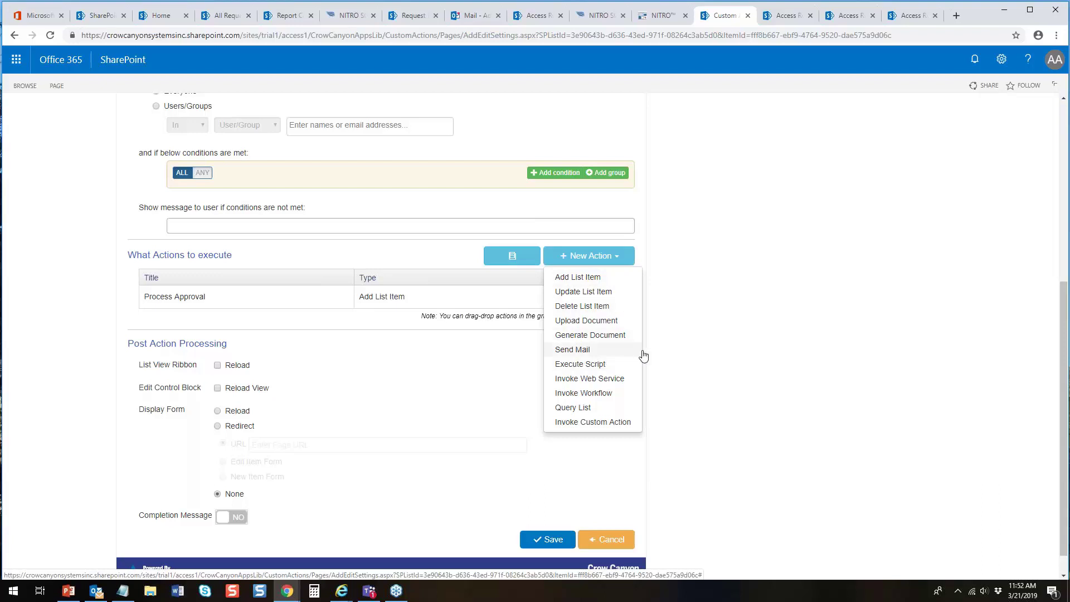
pyautogui.click(1010, 297)
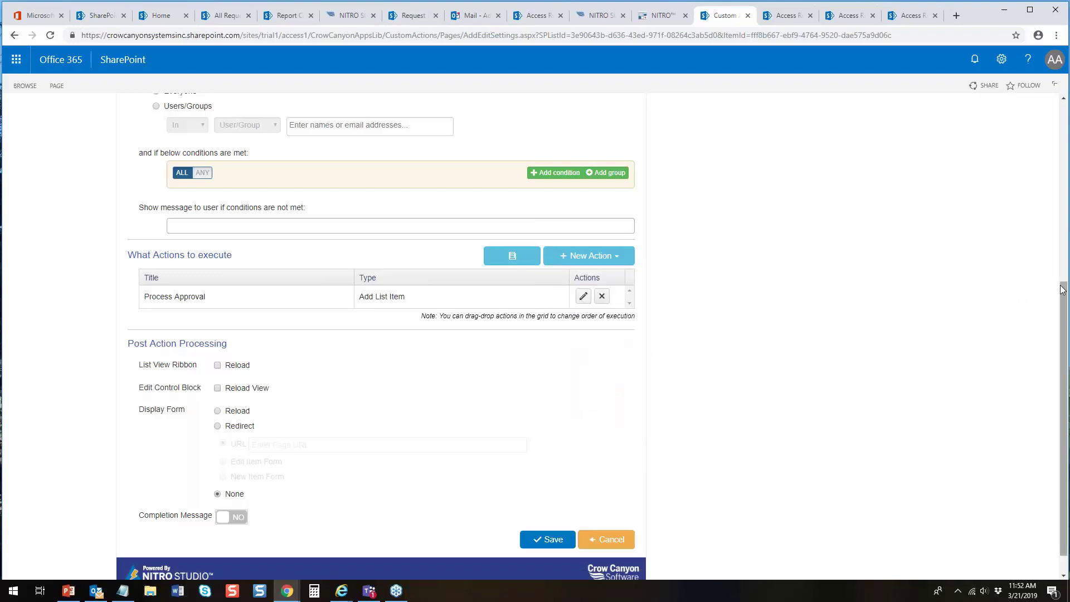
pyautogui.scroll(6, 1064, 293)
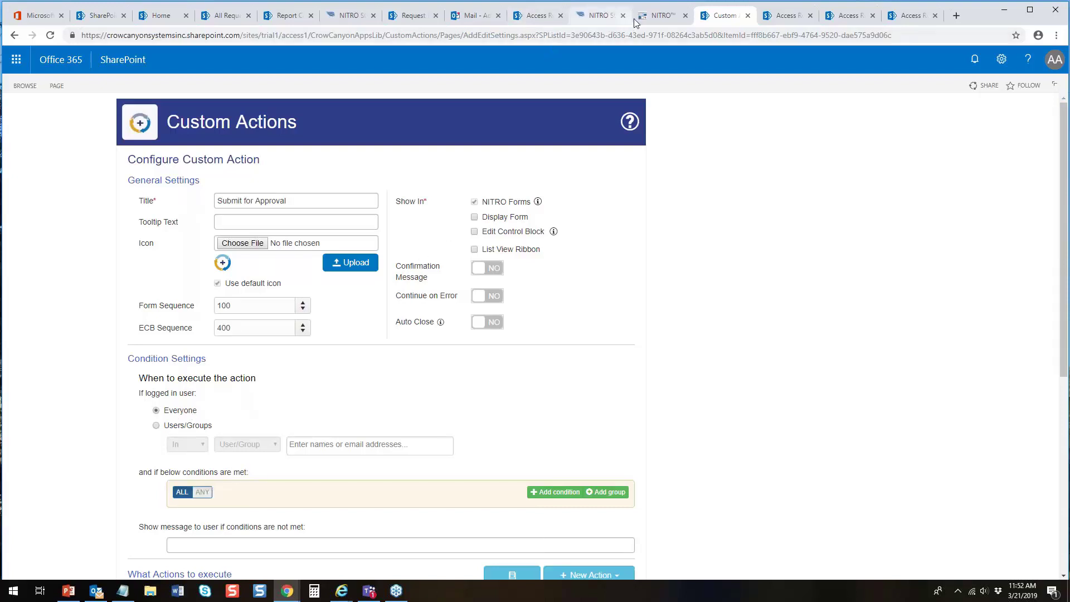
# - Return to the Access Requests list and view the "Access needed to SQL database" request in the new form layout
pyautogui.click(547, 20)
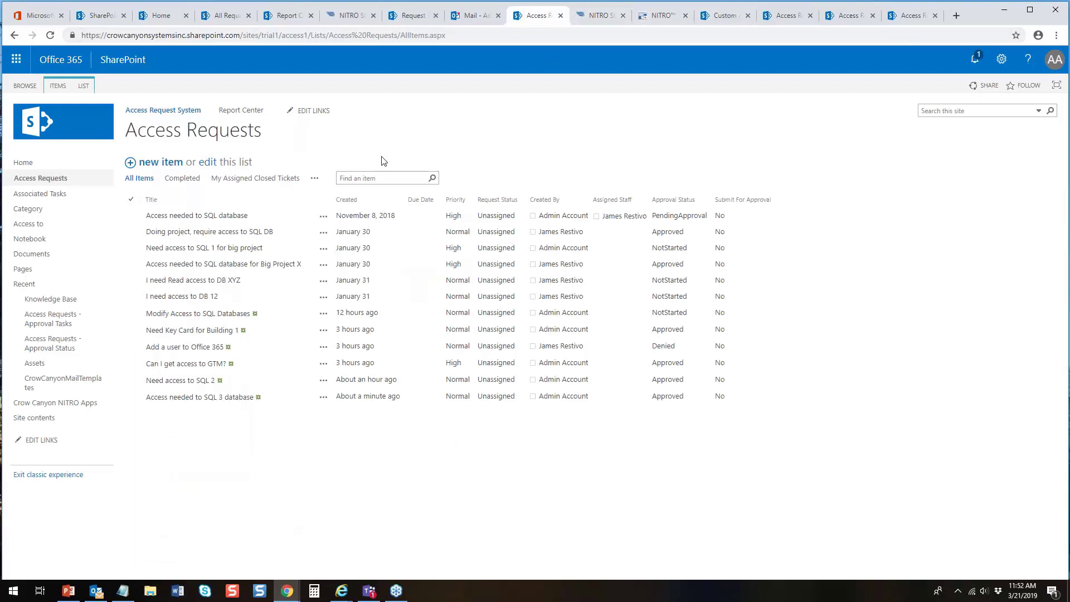
pyautogui.click(245, 215)
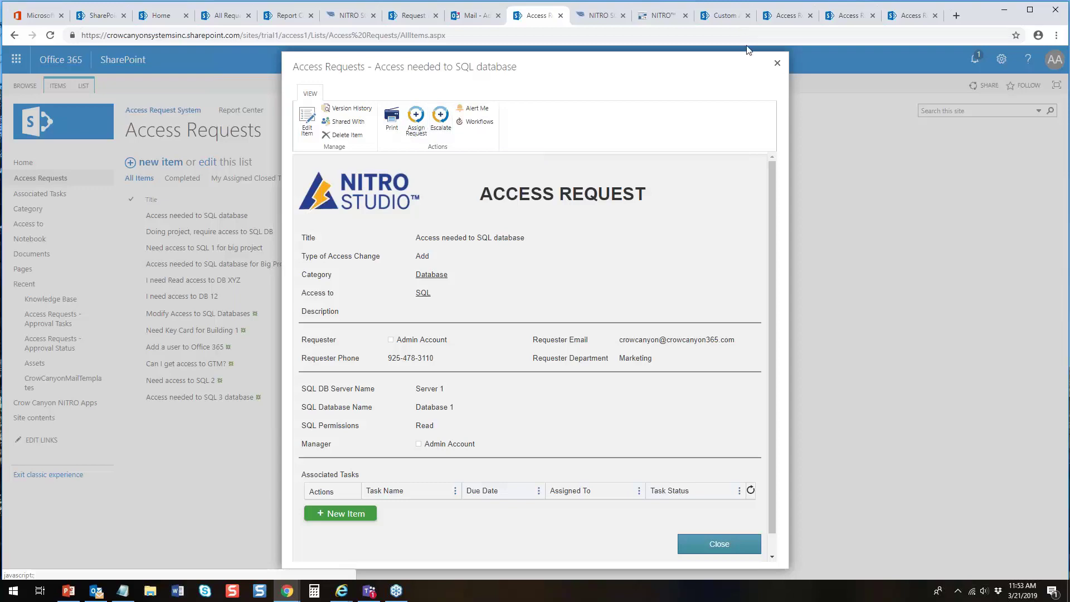
pyautogui.click(777, 65)
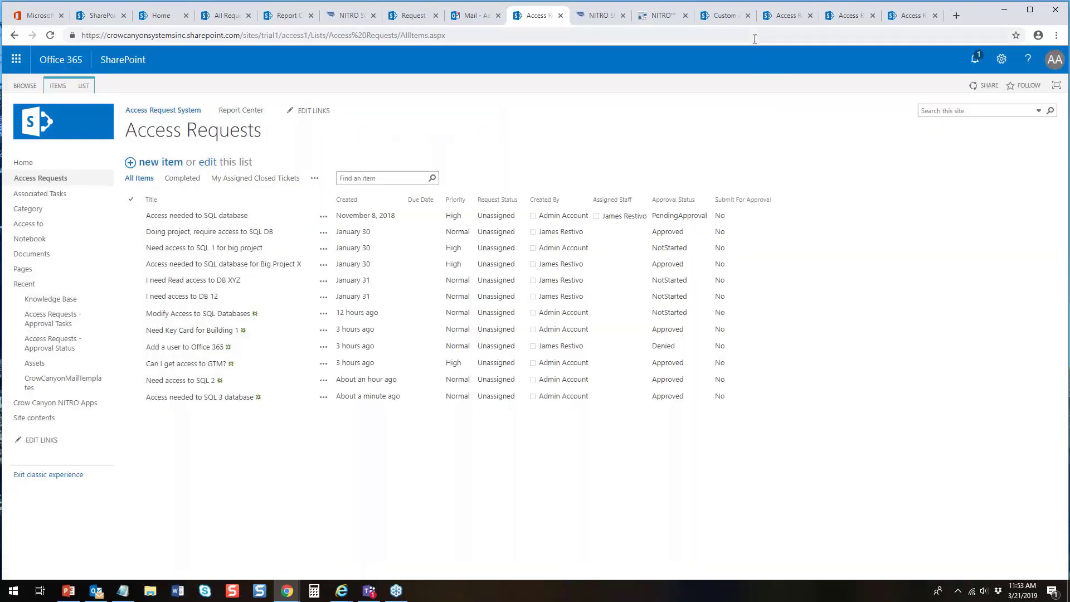
# - Check the custom action's Show In options, and view the item commands available for the "Access needed to SQL database" request
pyautogui.click(737, 19)
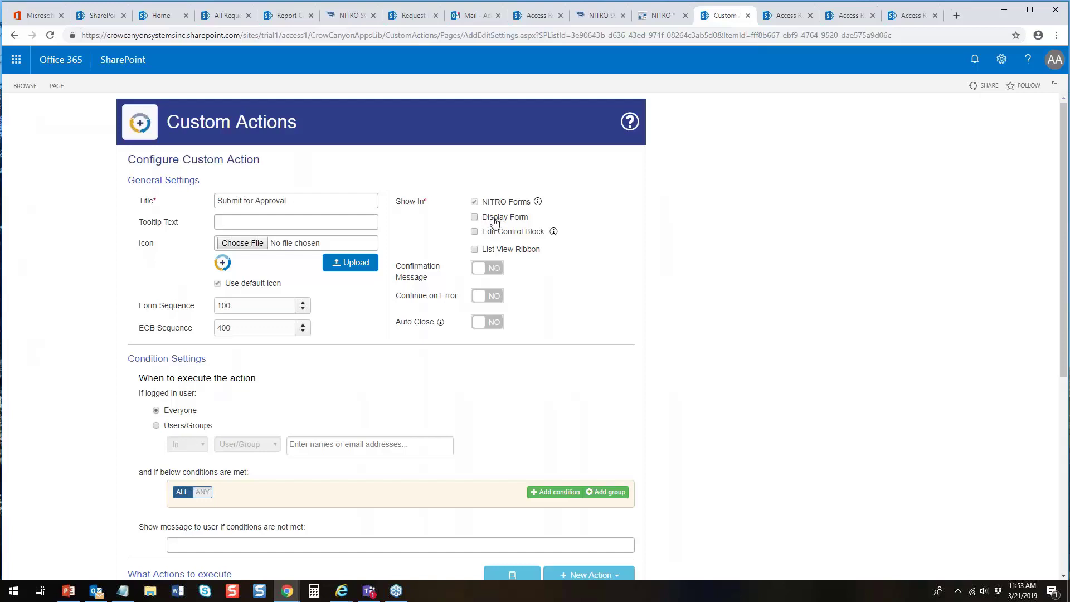
pyautogui.click(543, 16)
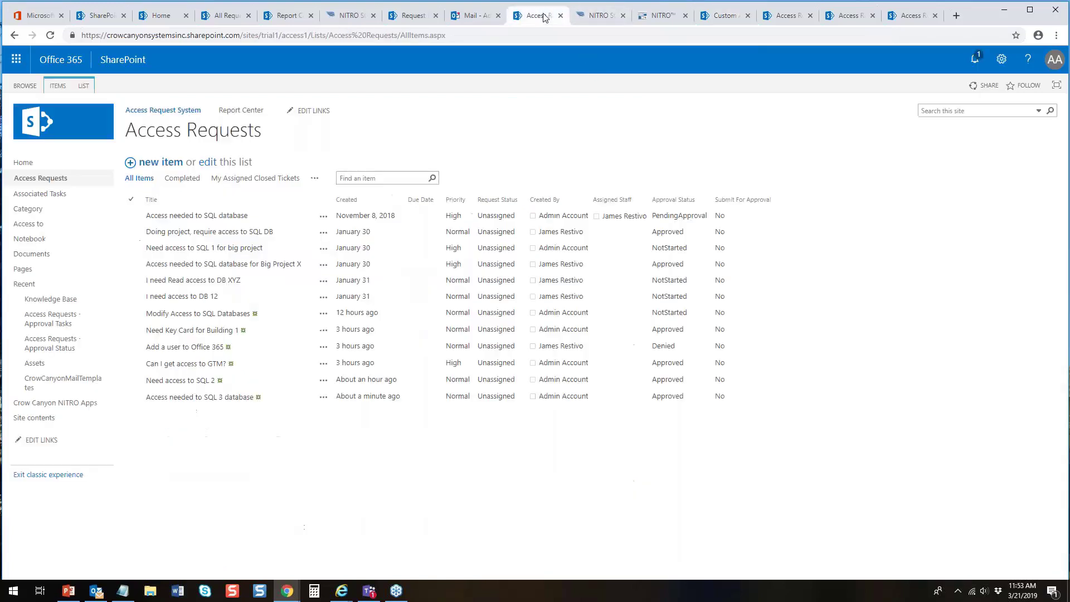
pyautogui.click(131, 215)
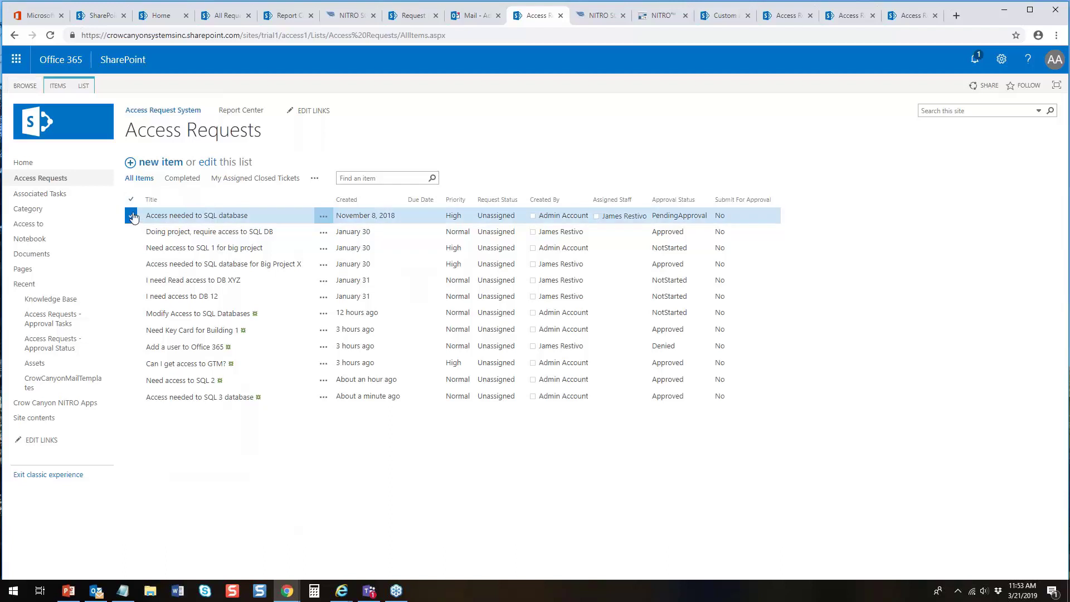
pyautogui.click(58, 86)
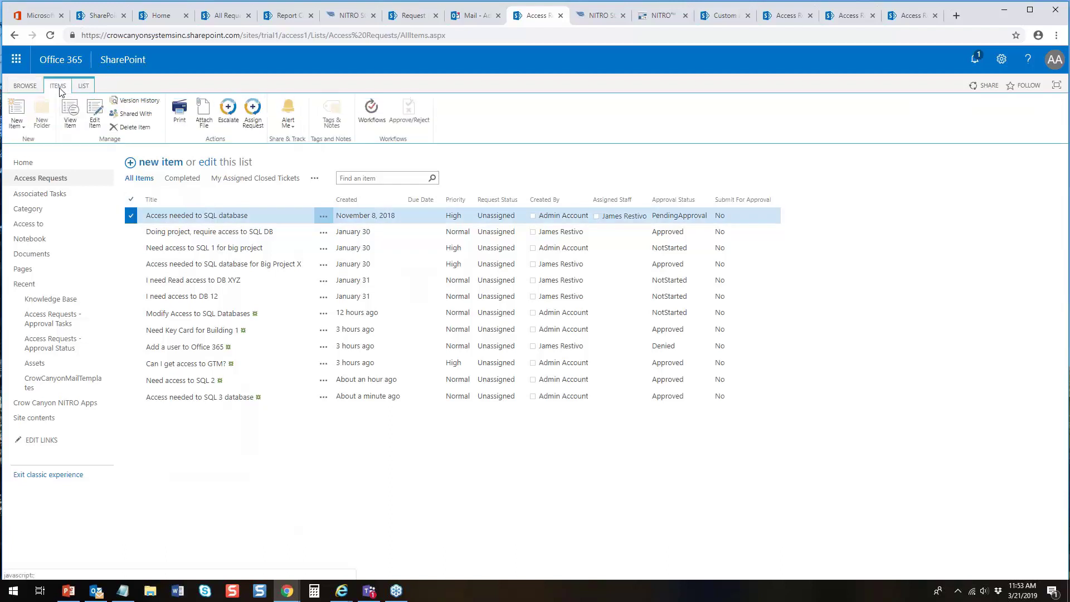
# - Review the context menu commands of the selected "Access needed to SQL database" request and return to the list's browse view
pyautogui.click(131, 216)
pyautogui.click(323, 217)
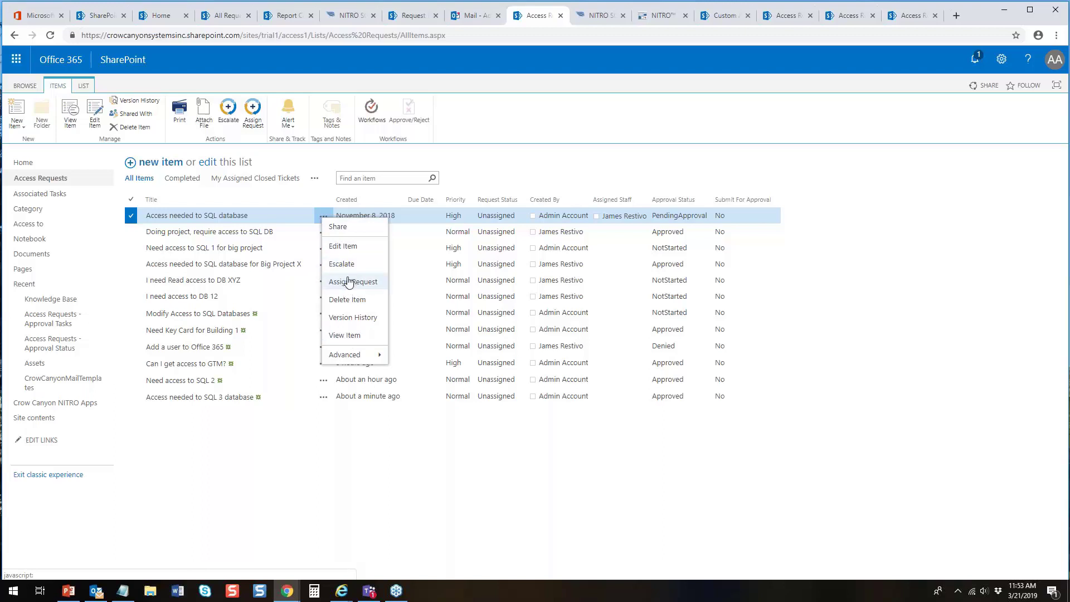
pyautogui.click(255, 462)
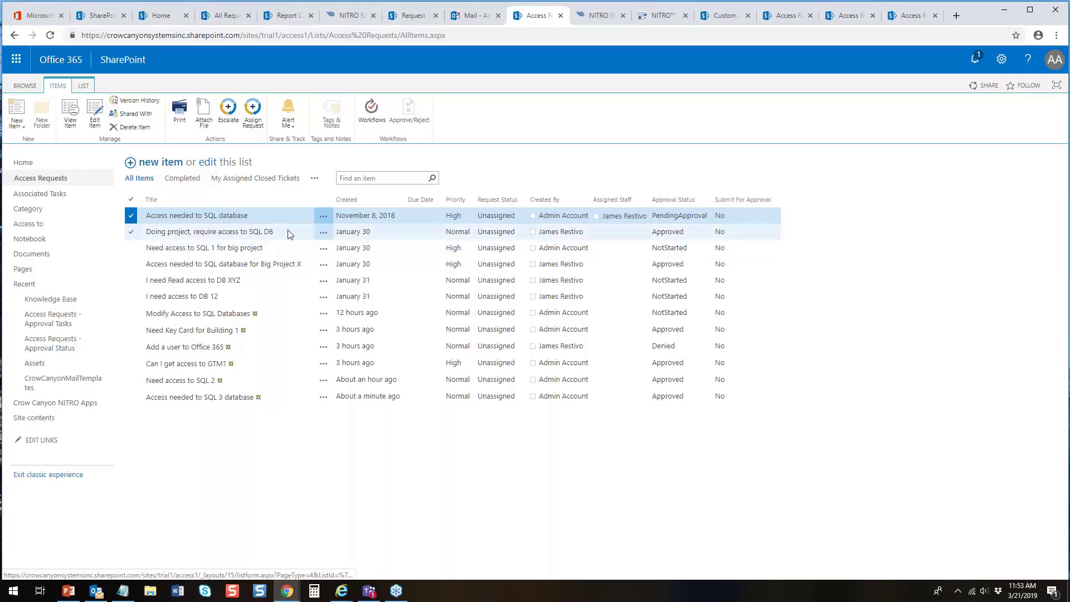
pyautogui.click(324, 218)
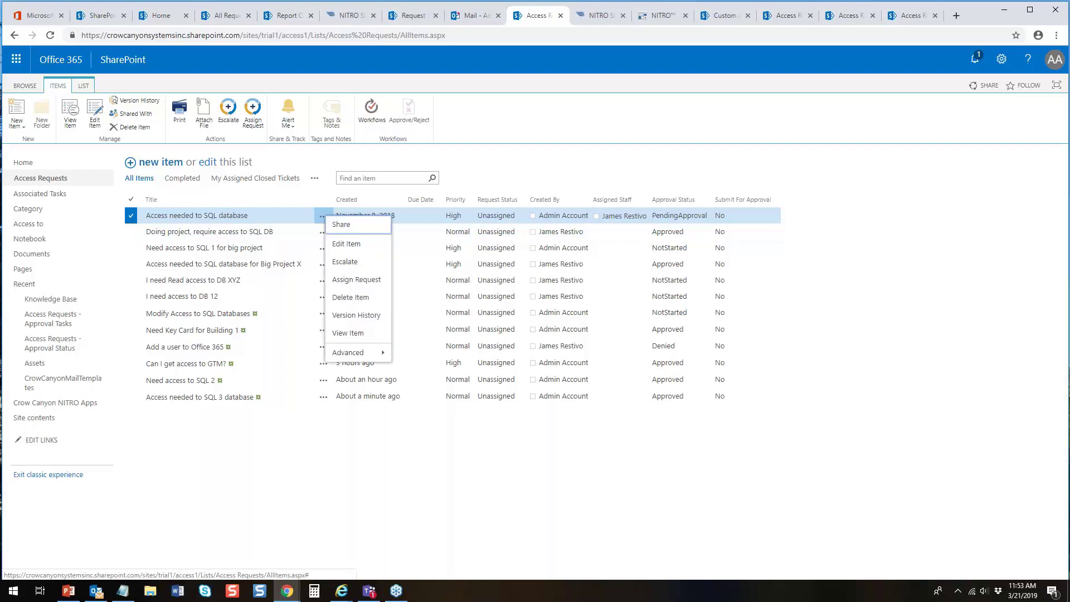
pyautogui.click(312, 504)
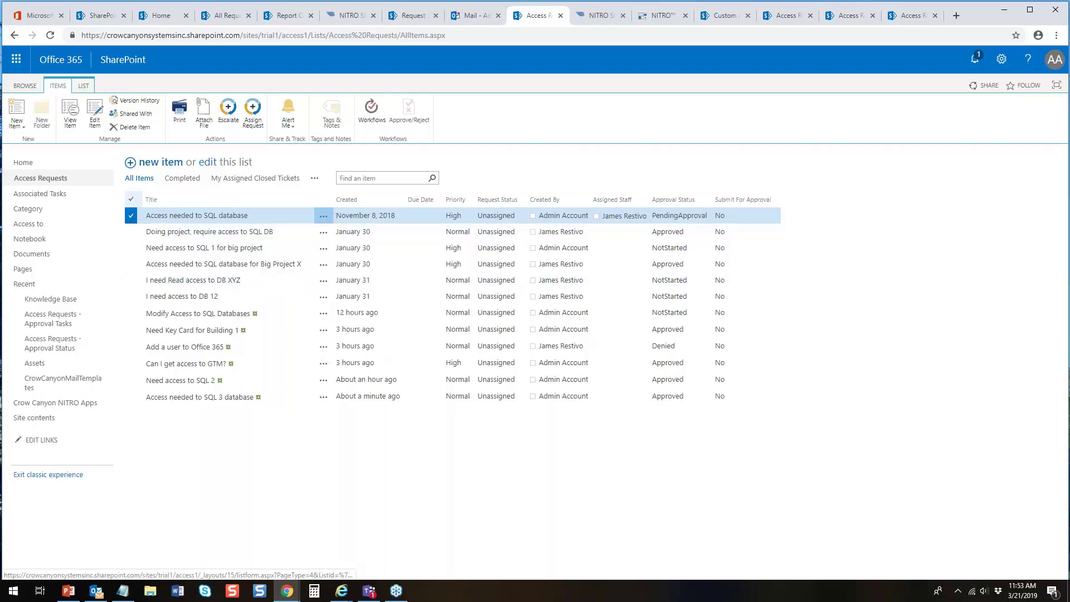
pyautogui.click(24, 87)
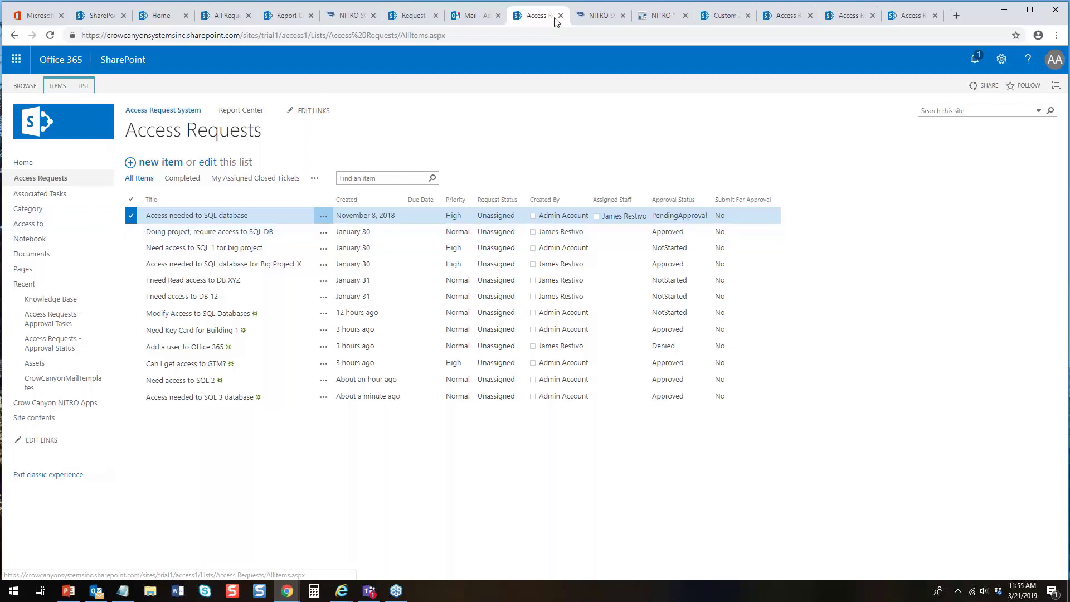
# - Look through the NITRO Studio apps available for the Access Request System site
pyautogui.click(602, 17)
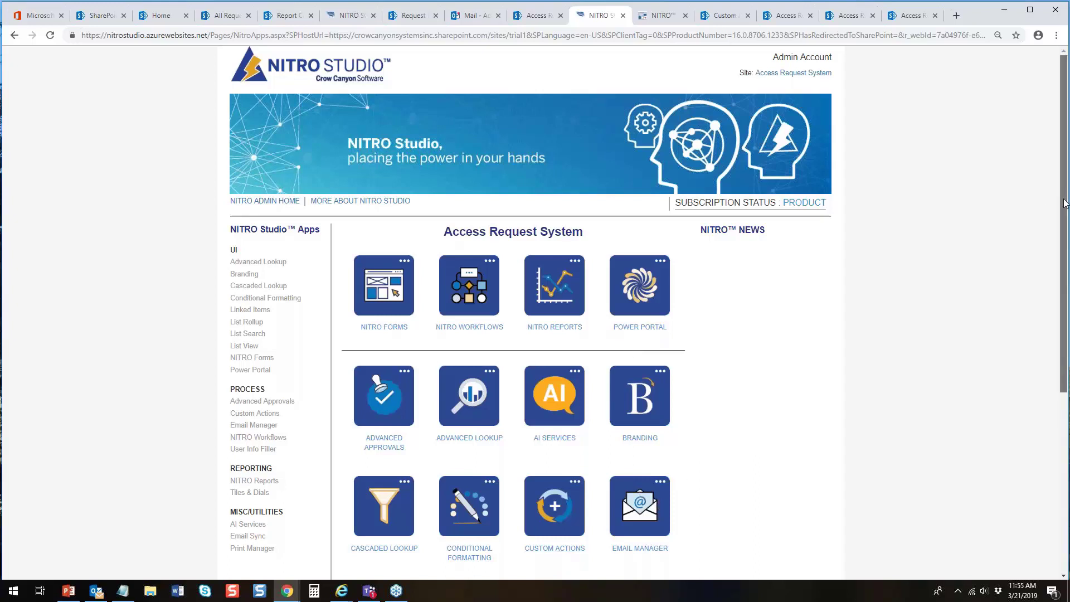
pyautogui.moveTo(1064, 202); pyautogui.dragTo(1050, 304)
pyautogui.scroll(-2, 1049, 305)
pyautogui.scroll(5, 667, 153)
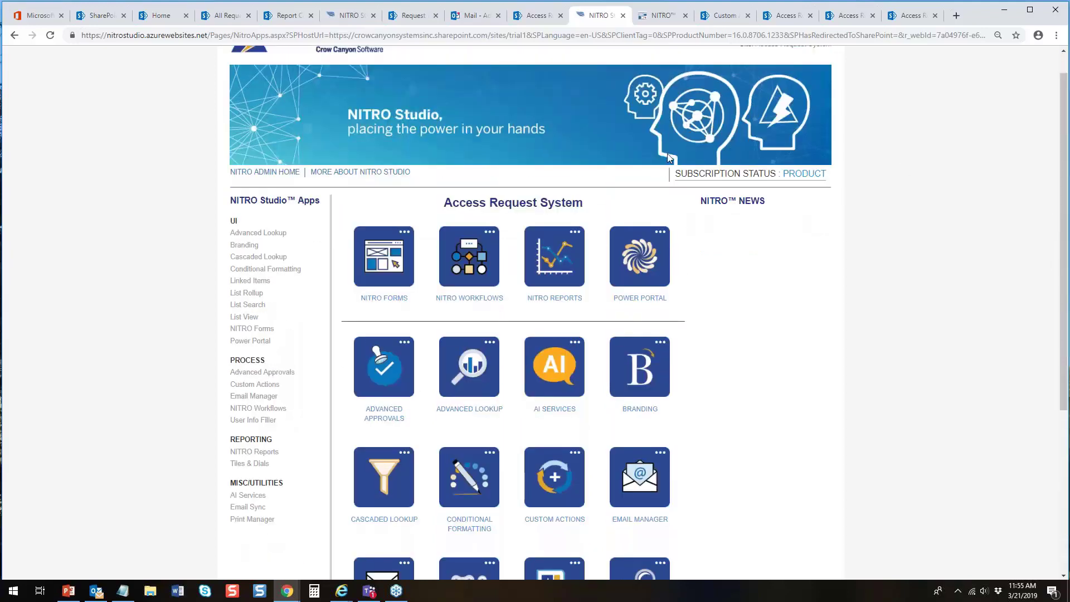
# - Preview the "Access needed to SQL database" request's printout with the Access Request Printout 2 and Access Request Printout 3 templates
pyautogui.click(539, 15)
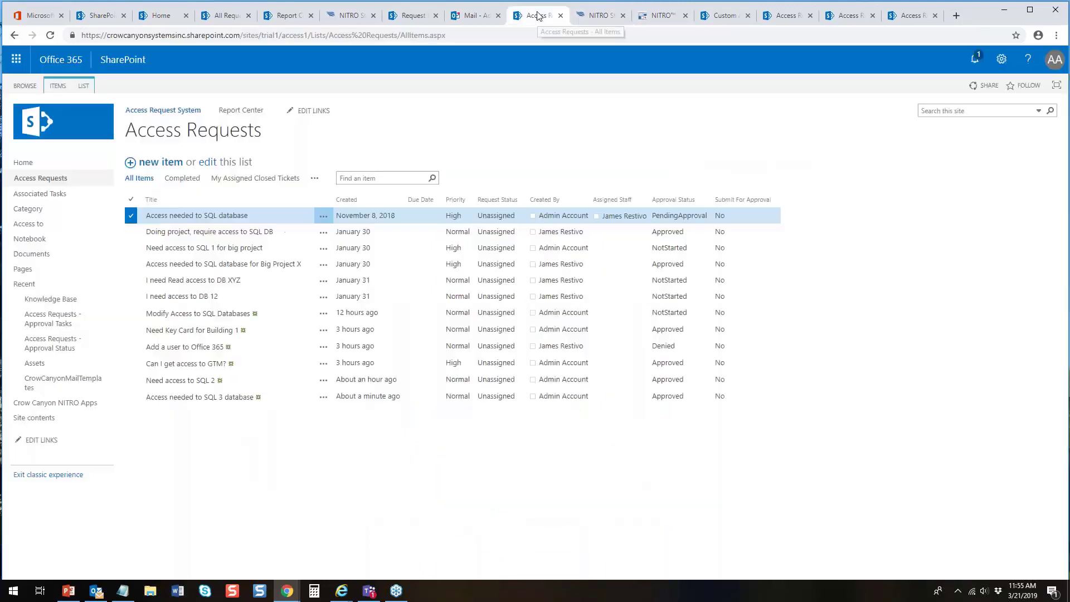
pyautogui.click(302, 214)
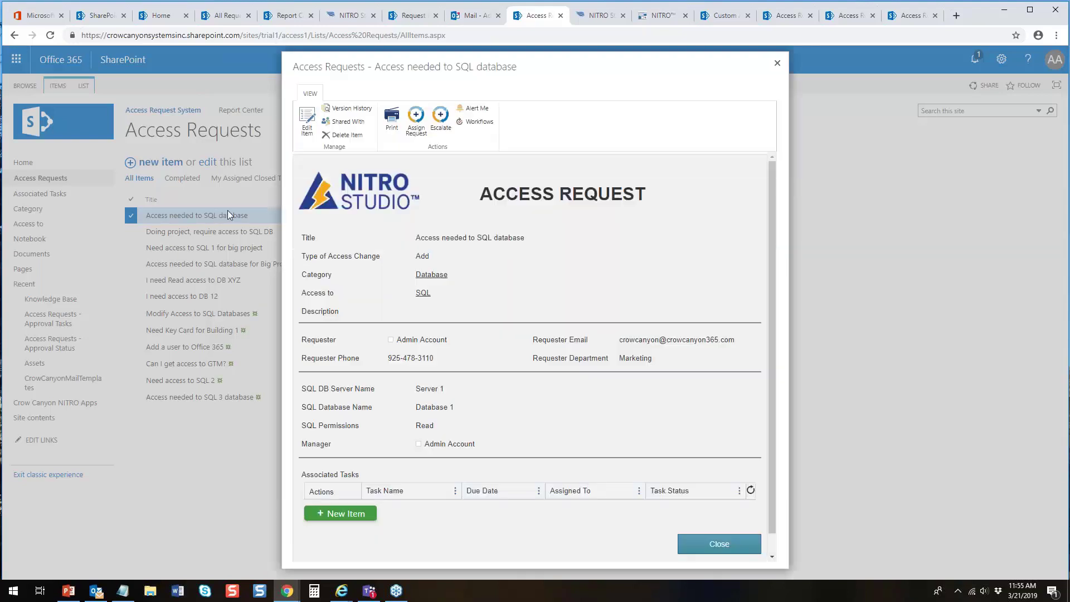
pyautogui.click(390, 120)
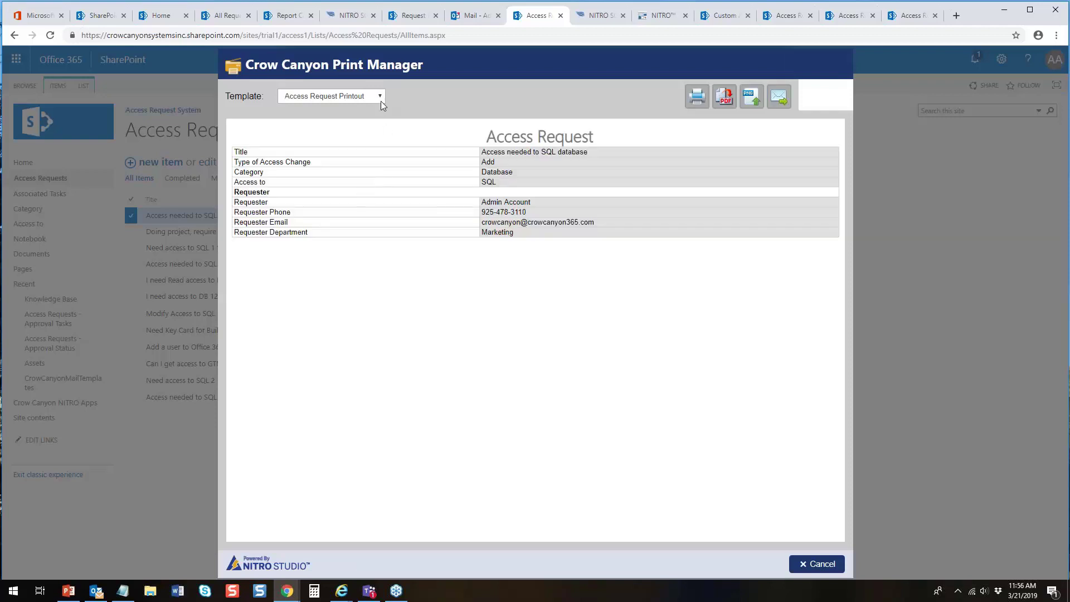
pyautogui.click(379, 98)
pyautogui.click(374, 142)
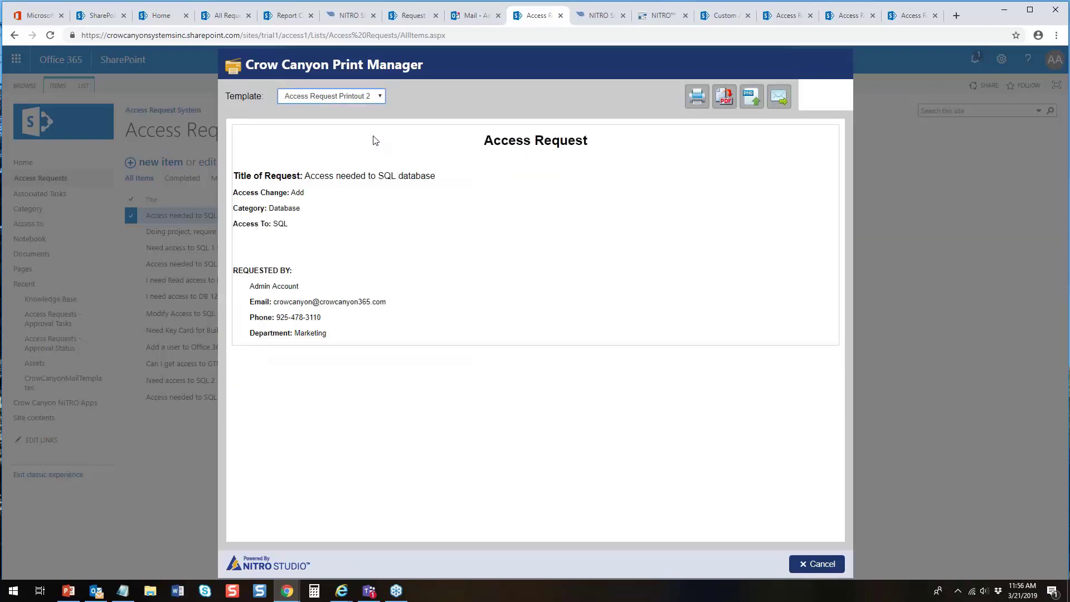
pyautogui.click(381, 98)
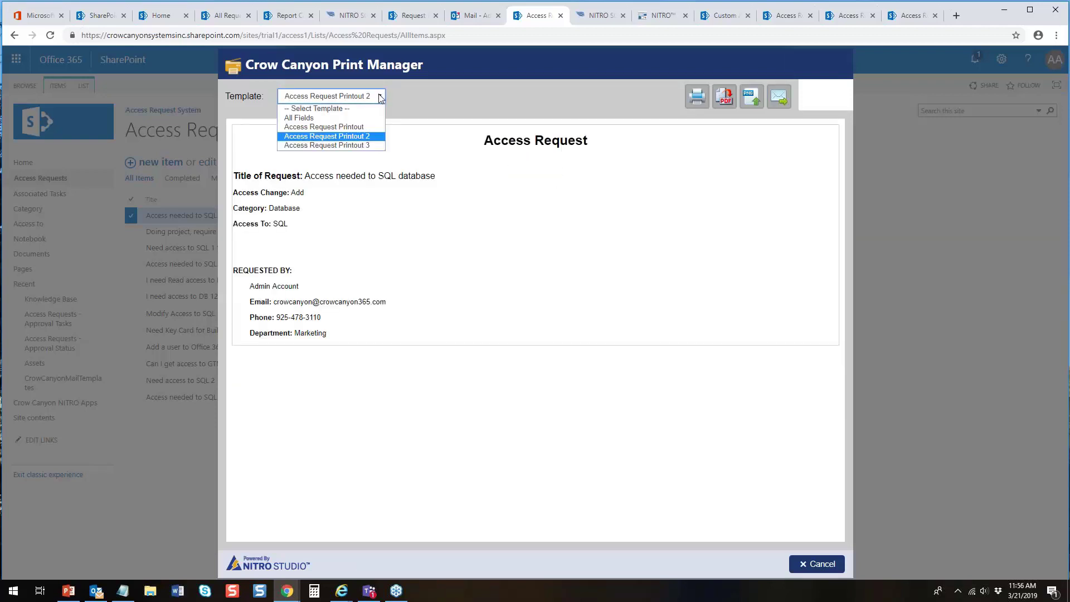
pyautogui.click(369, 145)
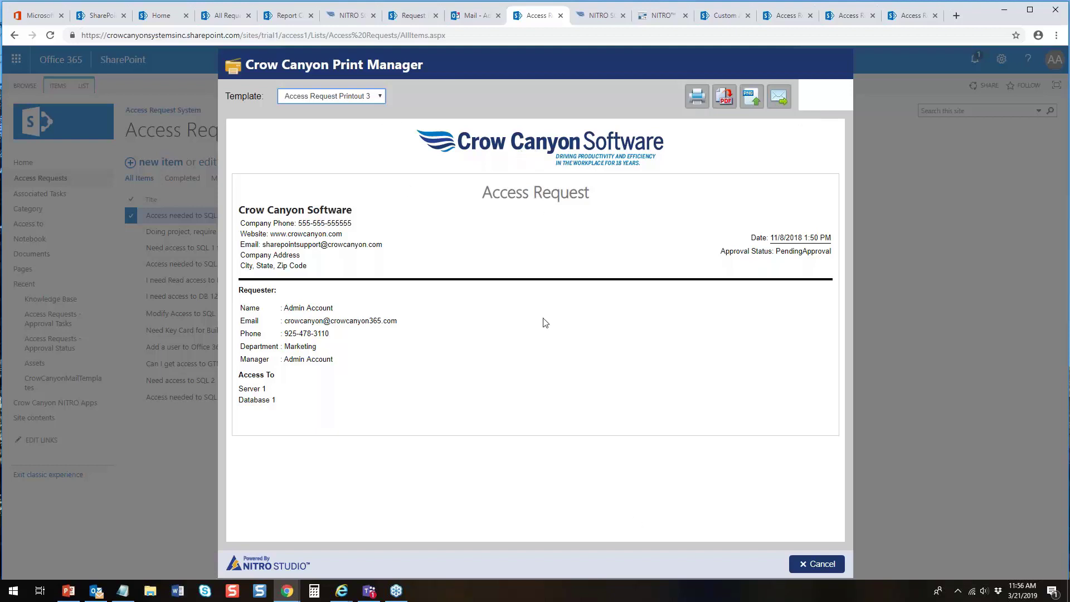
pyautogui.click(814, 564)
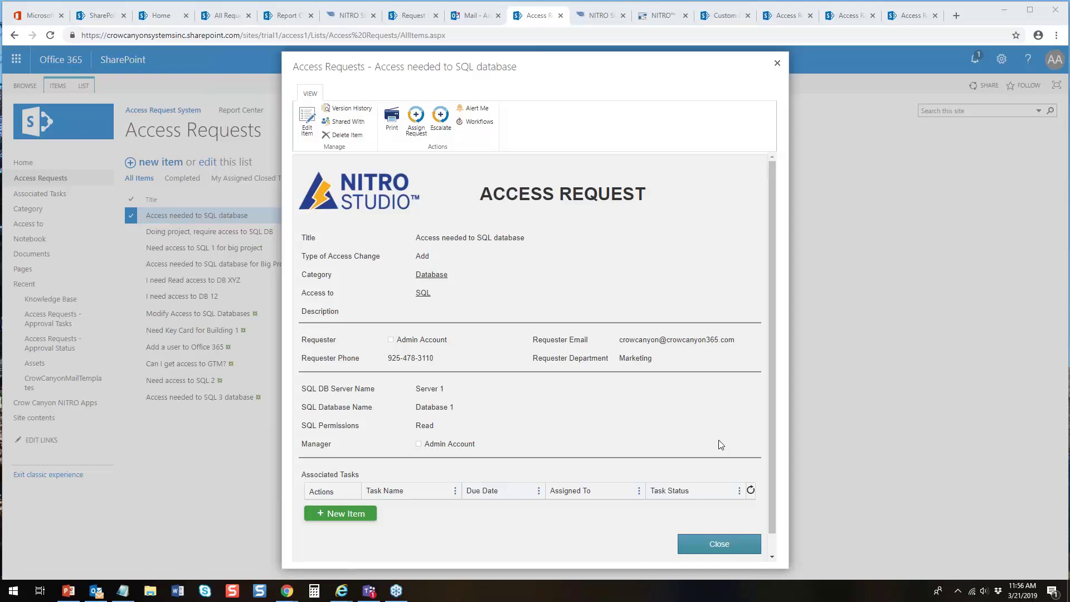
pyautogui.click(718, 544)
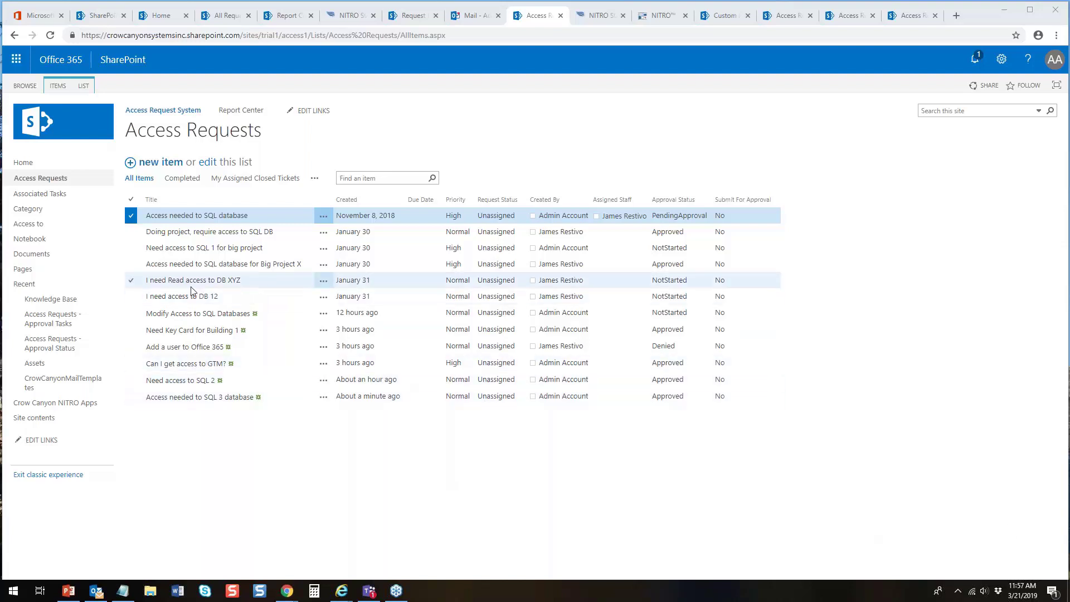
# - Look over the ITPModern home page, the NITRO Studio apps page and the Access Requests form design
pyautogui.click(161, 18)
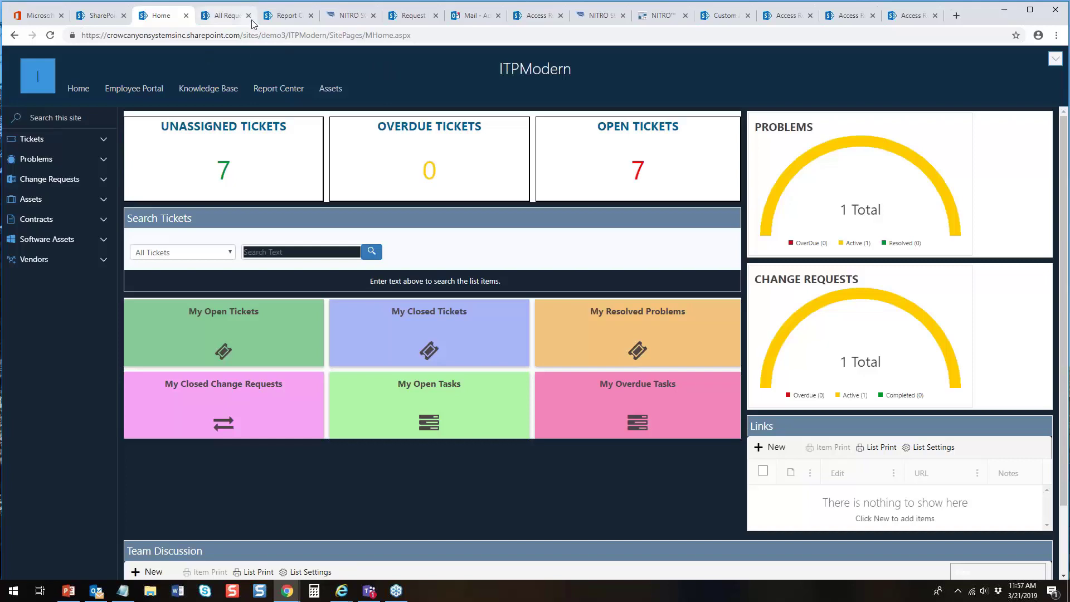
pyautogui.click(596, 15)
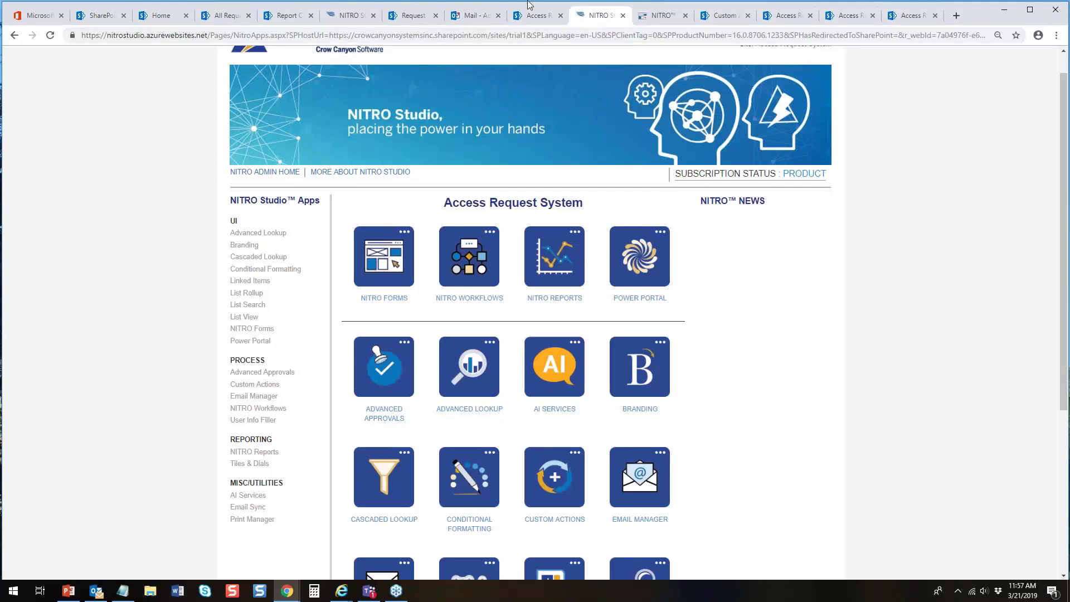
pyautogui.click(657, 23)
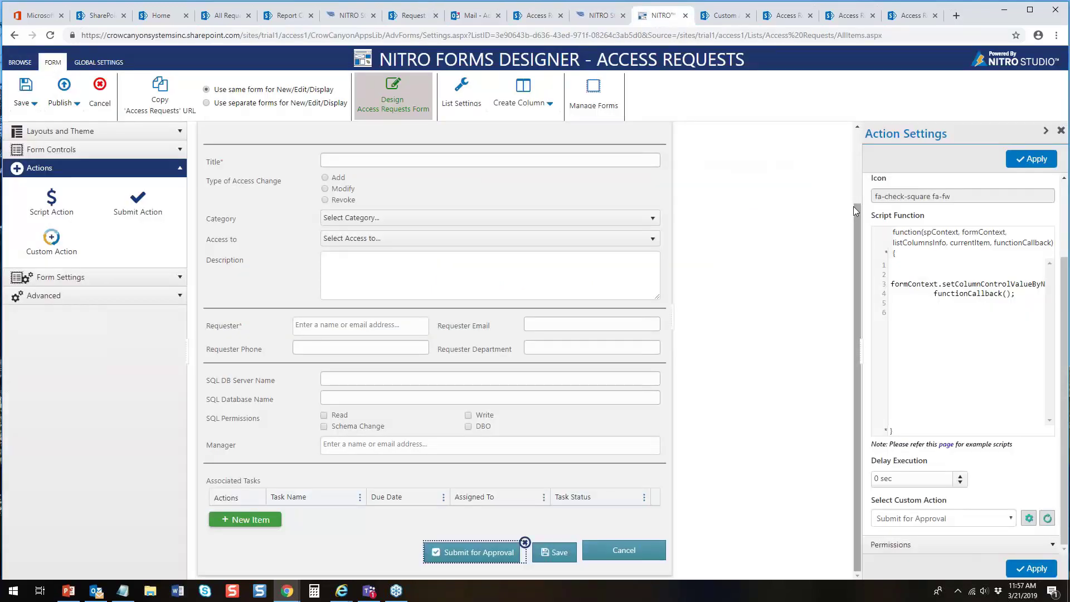
pyautogui.moveTo(858, 214); pyautogui.dragTo(861, 132)
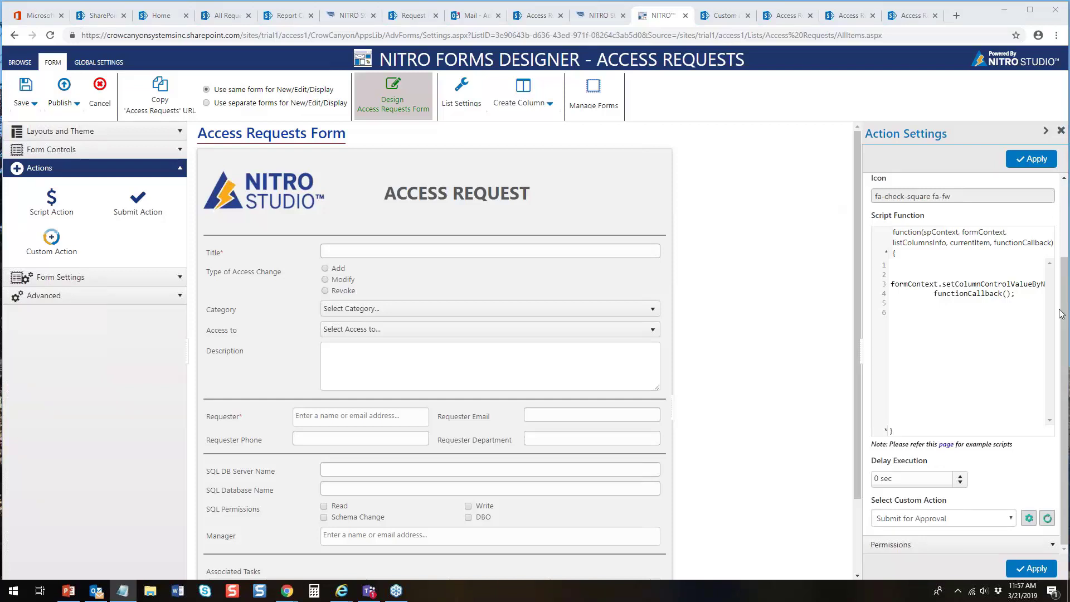
# - Preview the printout of the whole Access Requests list with the All Items template
pyautogui.click(542, 11)
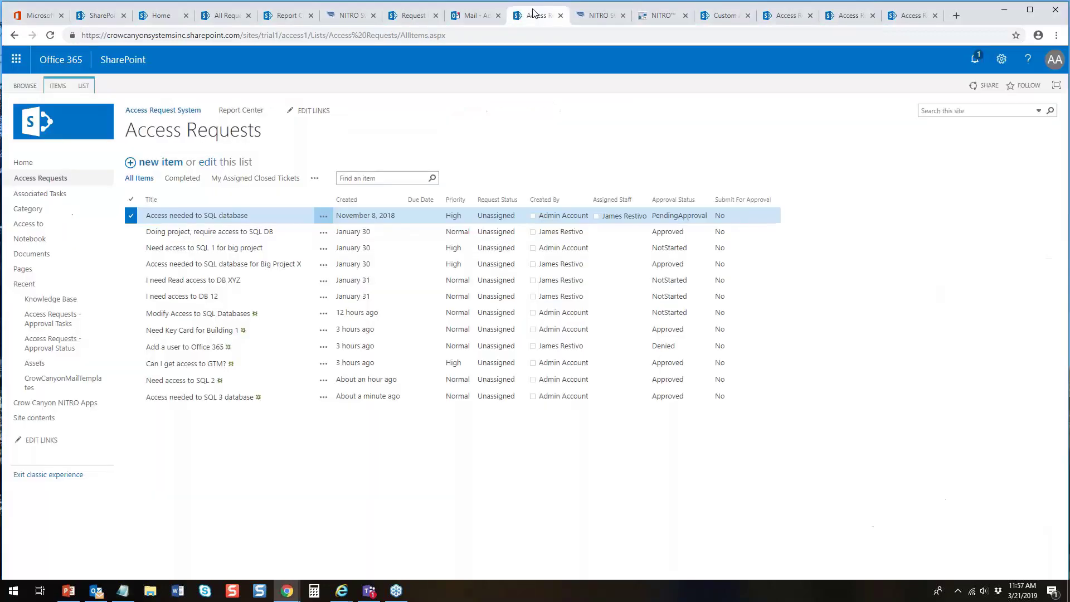
pyautogui.click(83, 86)
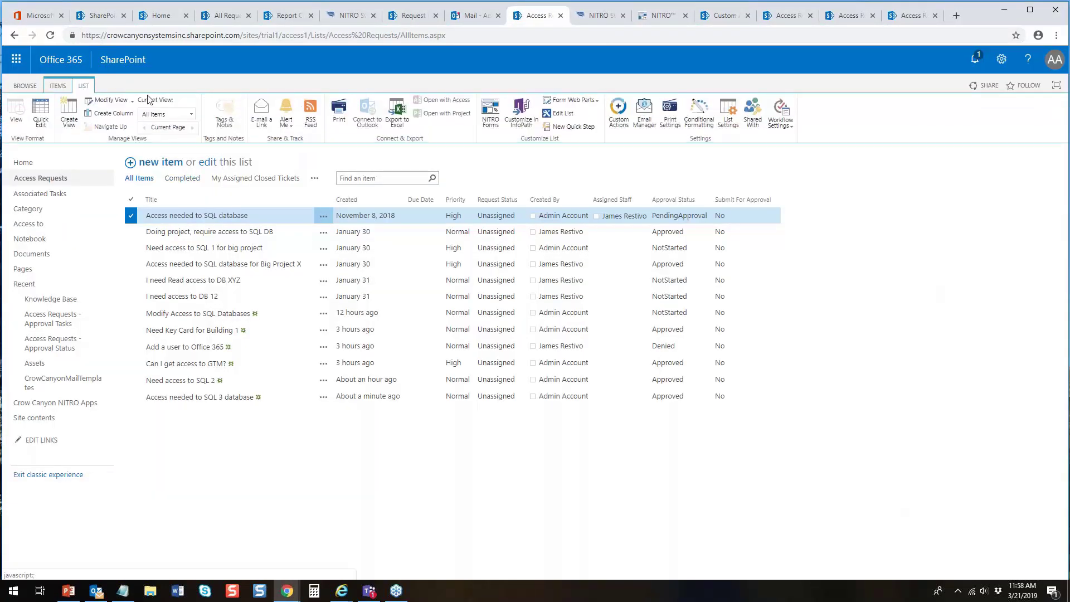
pyautogui.click(343, 118)
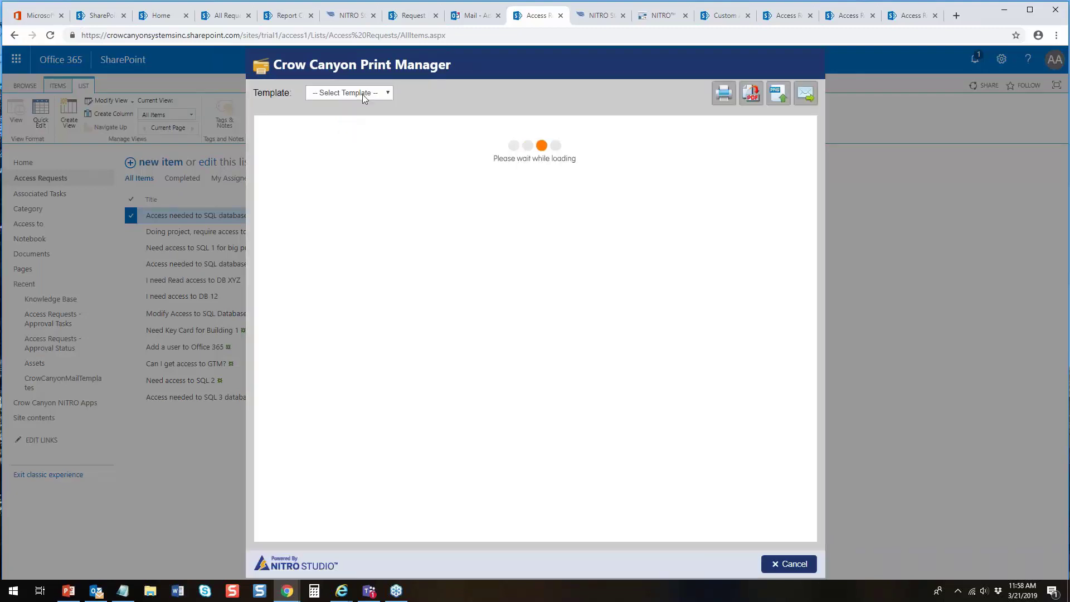
pyautogui.click(360, 94)
pyautogui.click(328, 114)
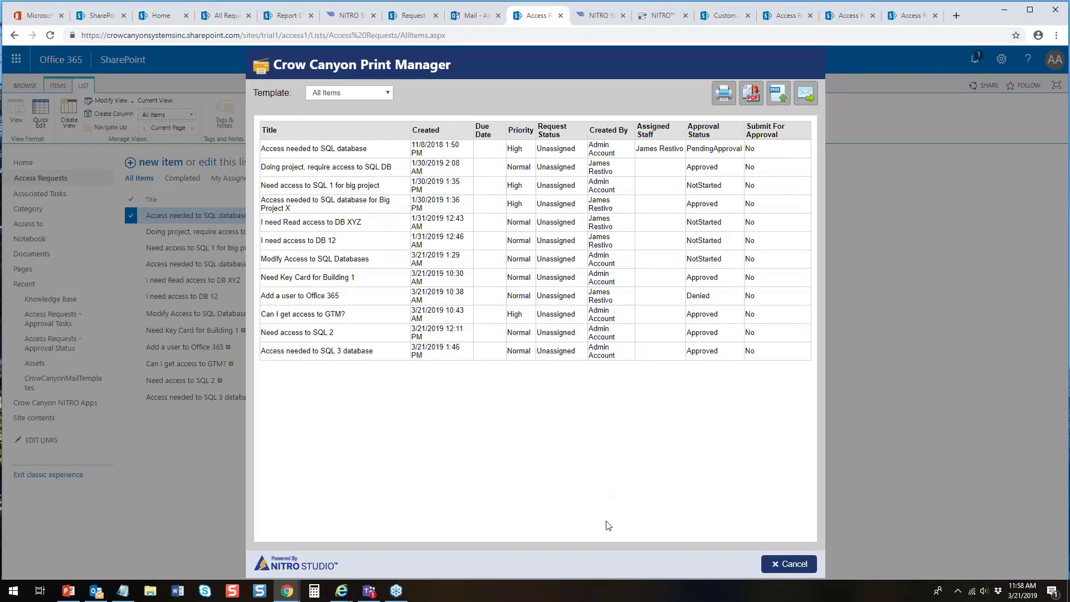
pyautogui.click(794, 564)
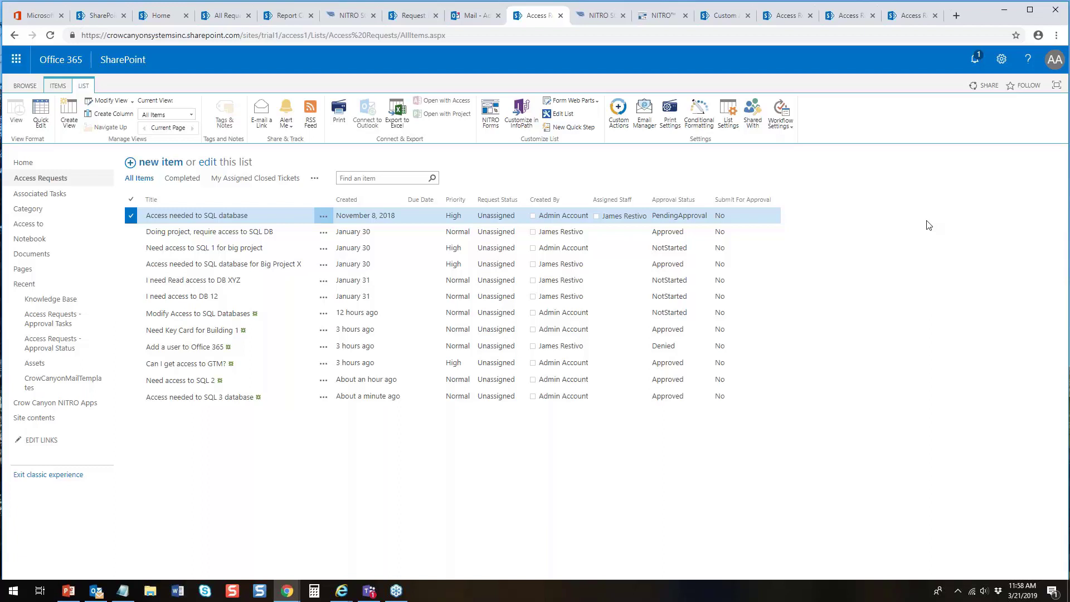
# - View the Report Center's Assets by Vendor report and the Request Management portal page
pyautogui.click(291, 19)
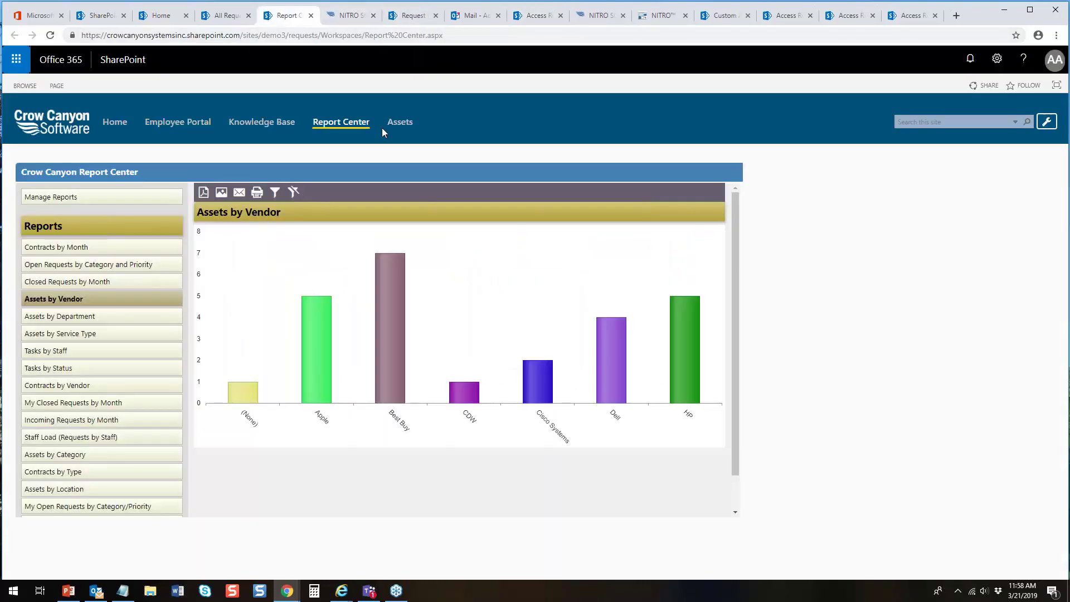
pyautogui.click(412, 19)
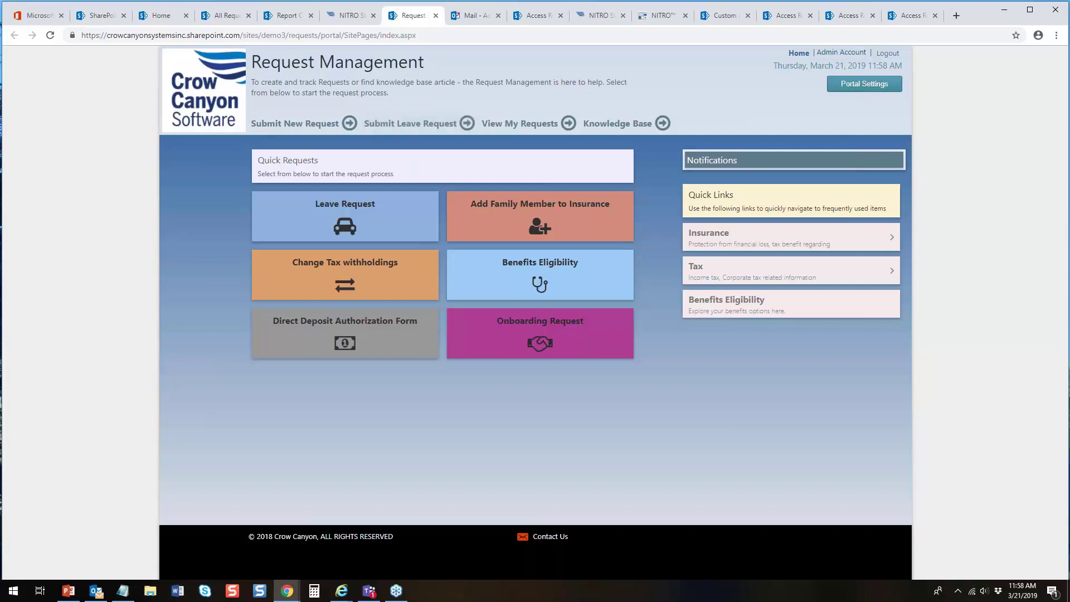
pyautogui.click(375, 42)
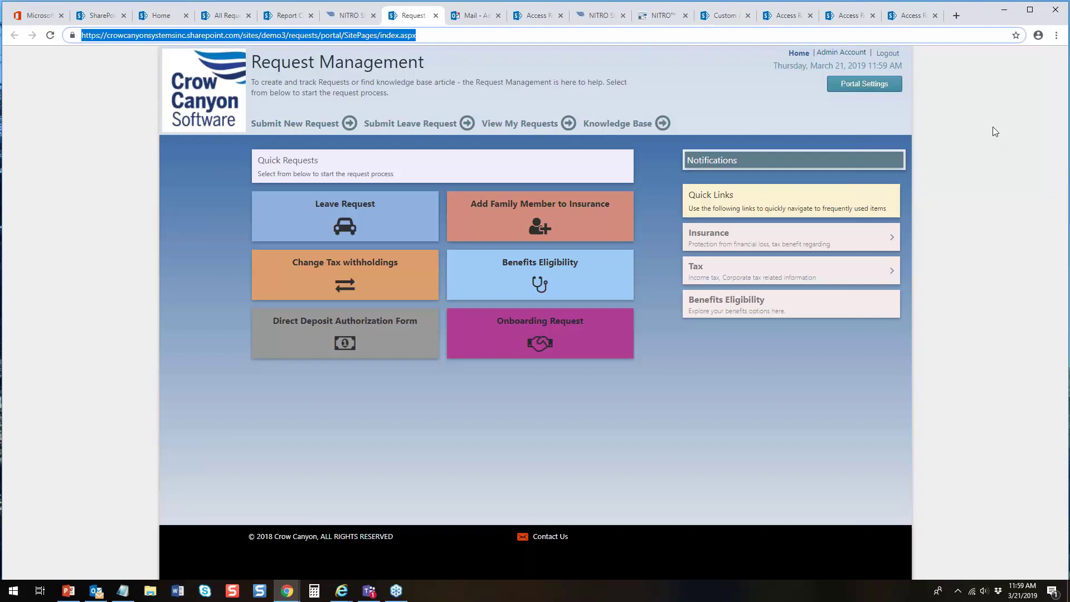
pyautogui.click(907, 15)
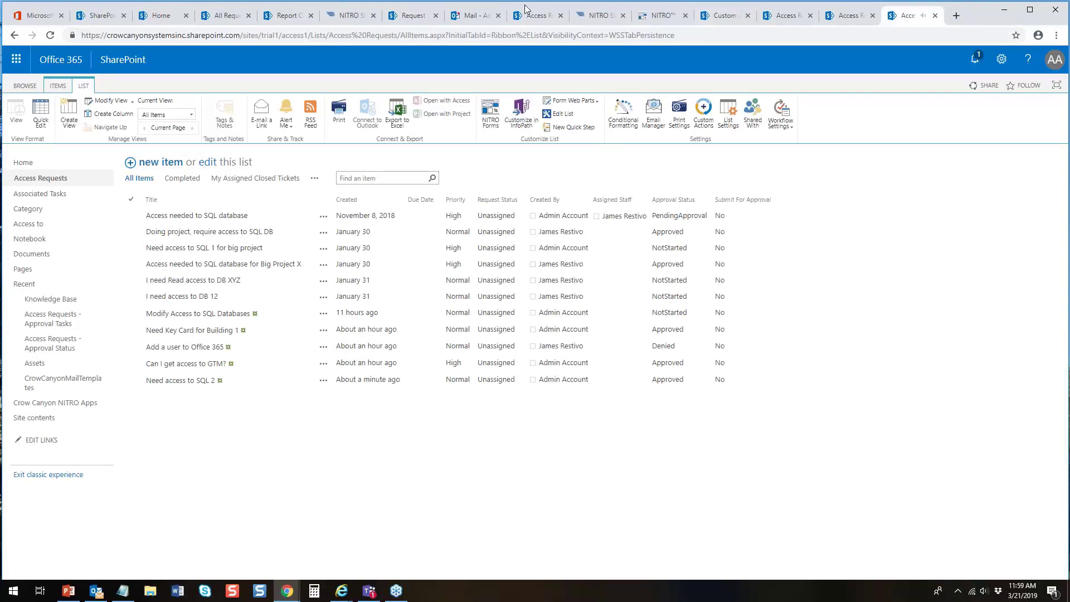
# - Open the "Access needed to SQL 3 database" request from the Access Requests list for editing
pyautogui.click(537, 16)
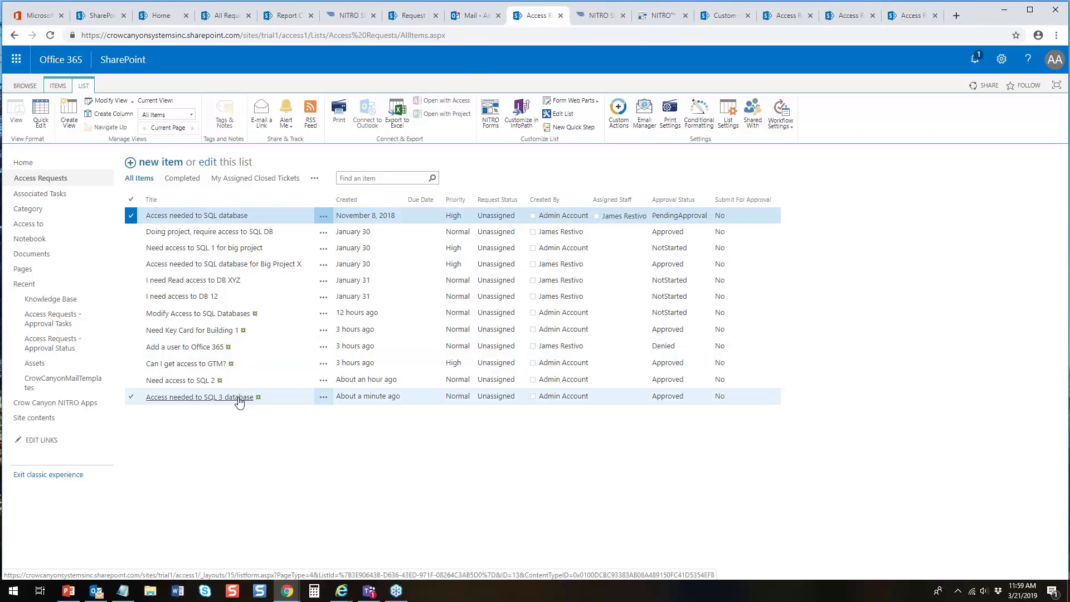
pyautogui.click(239, 398)
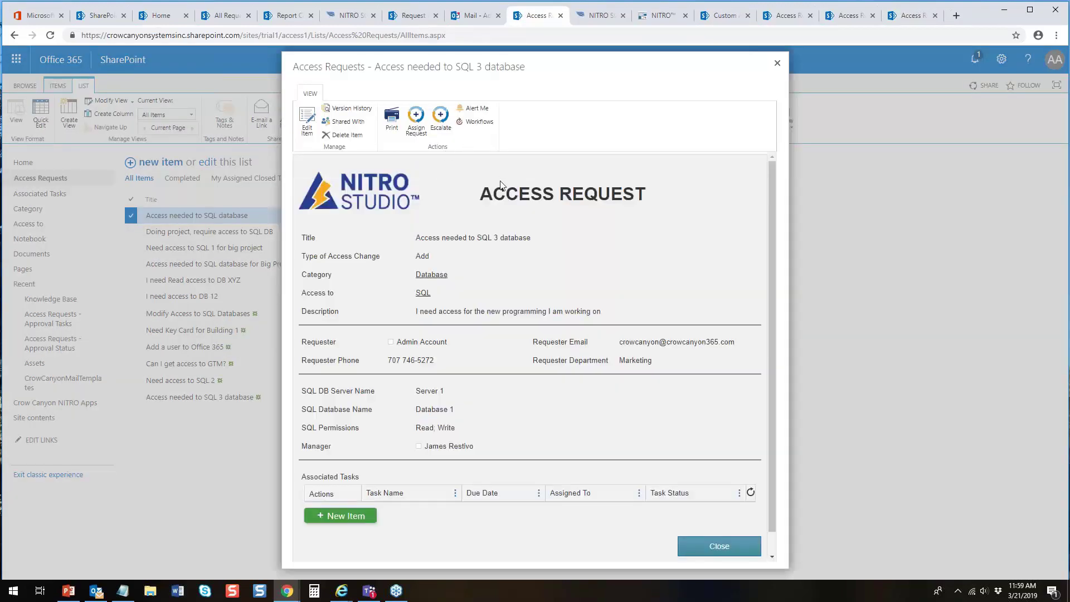
pyautogui.click(307, 130)
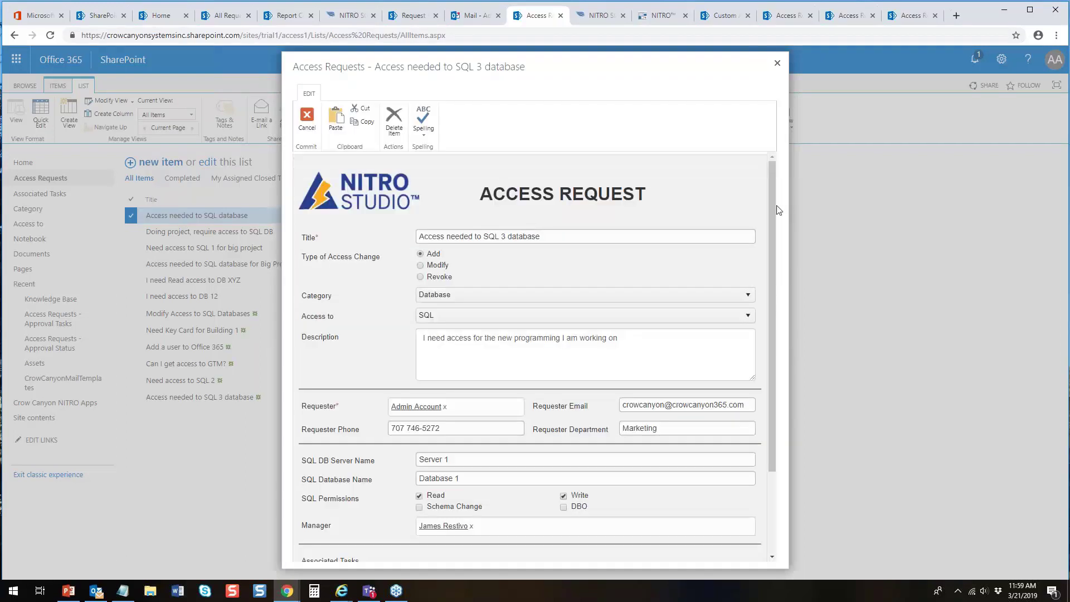
pyautogui.moveTo(771, 205); pyautogui.dragTo(787, 383)
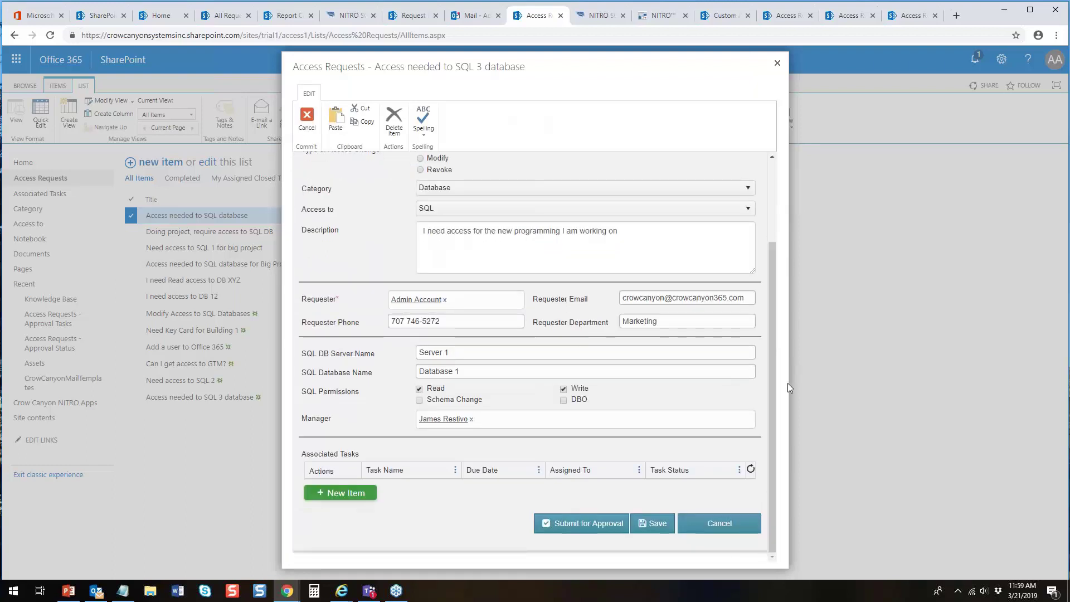
# - Add an associated task named "Task 1" to the access request and save it
pyautogui.click(337, 494)
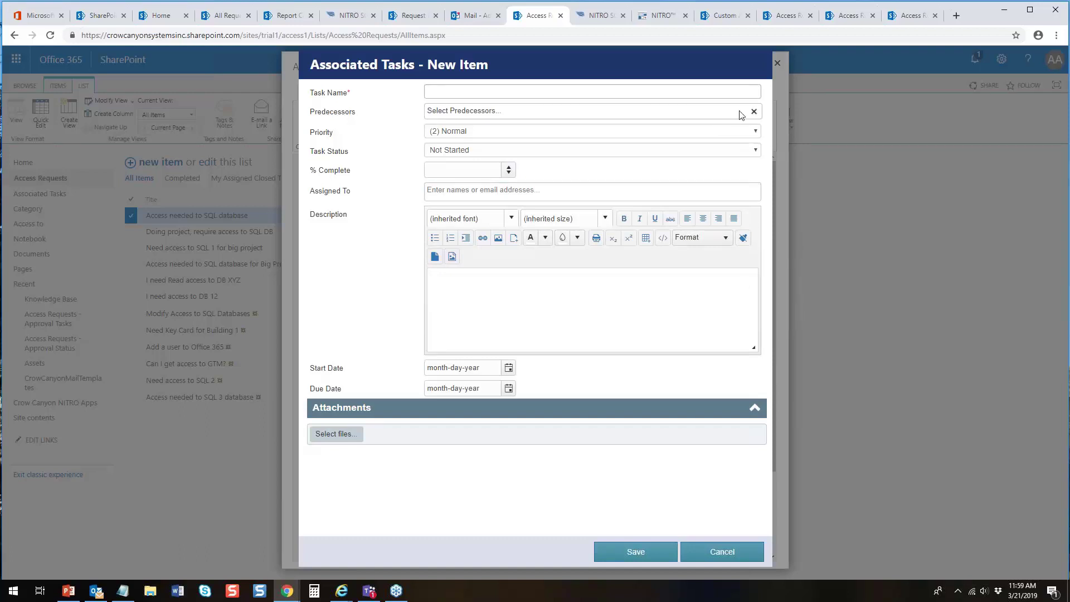
pyautogui.click(478, 90)
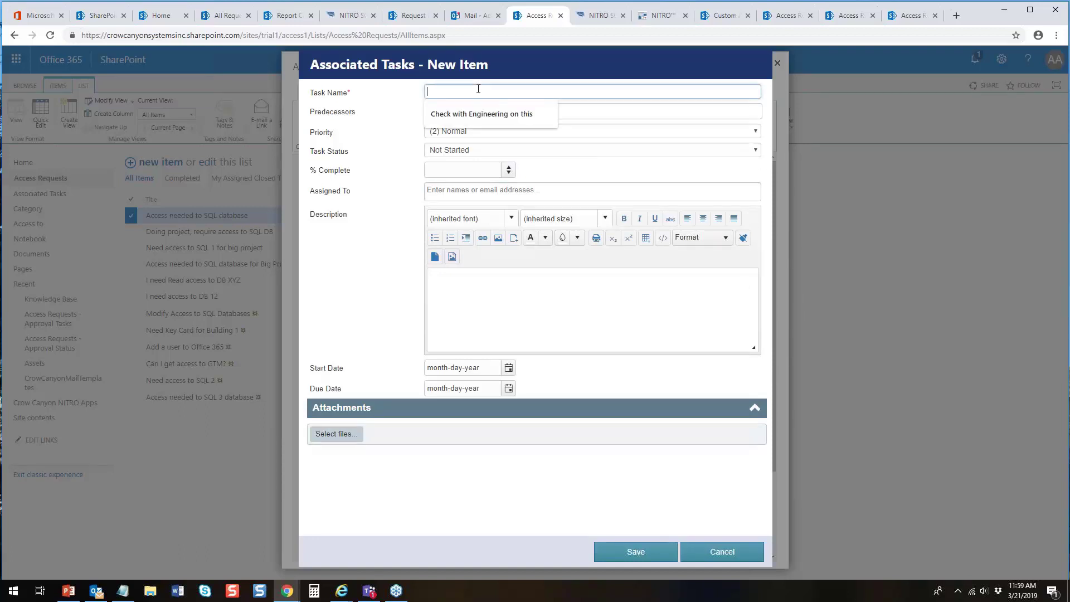
pyautogui.write('Task')
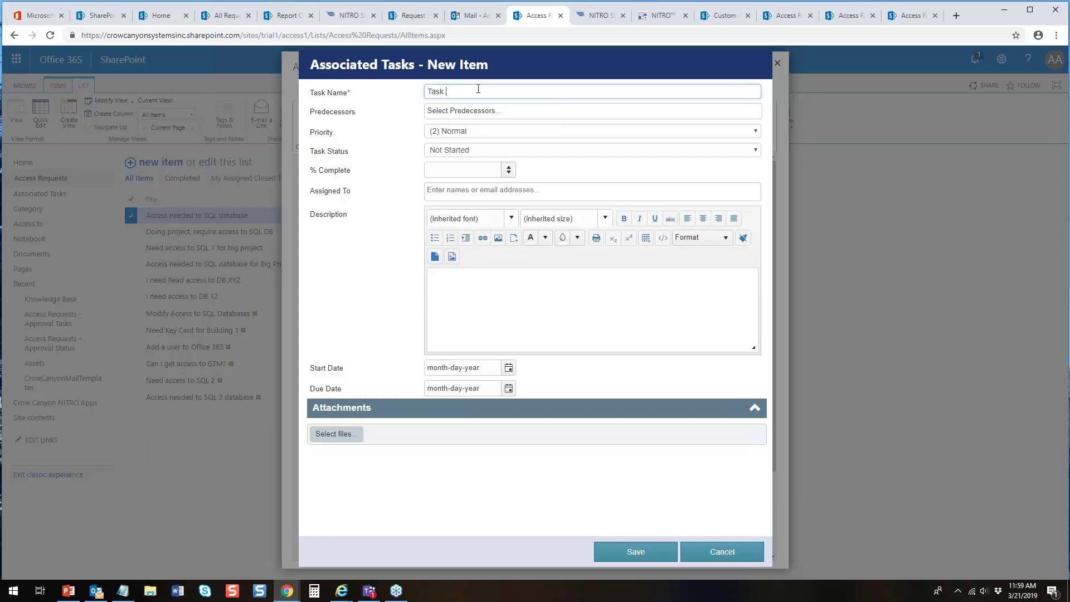
pyautogui.write(' 1')
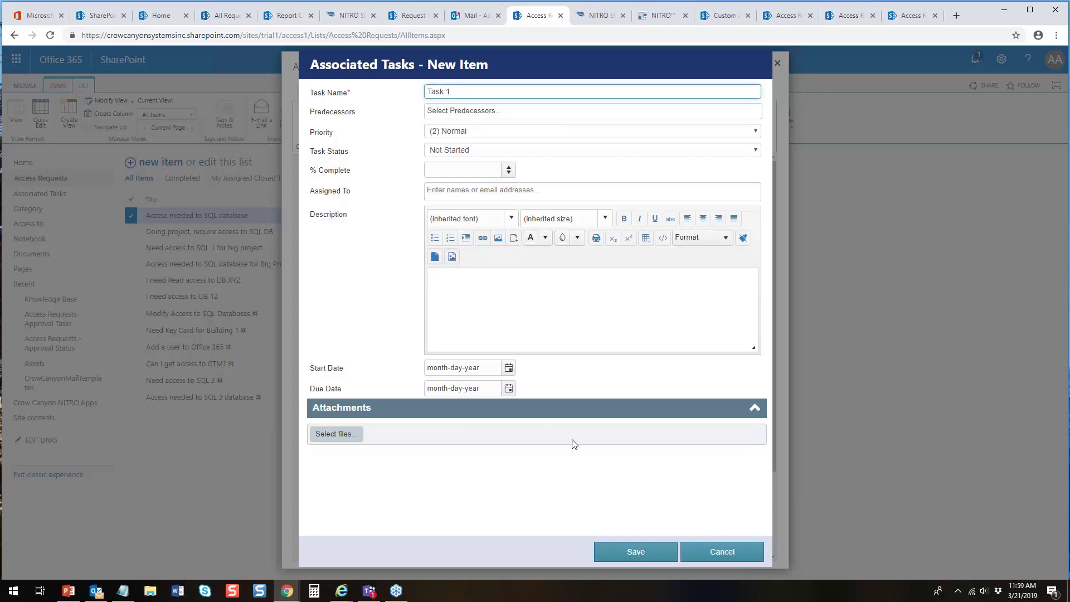
pyautogui.click(640, 551)
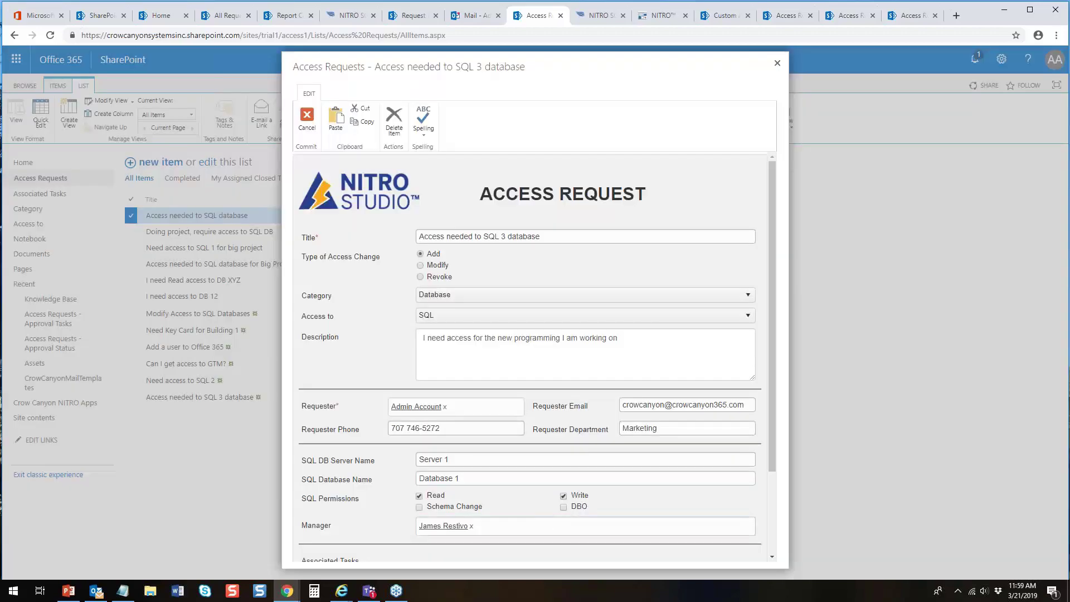
# - Add a second associated task named "Task 2" to the access request and check the Associated Tasks list
pyautogui.scroll(-3, 772, 316)
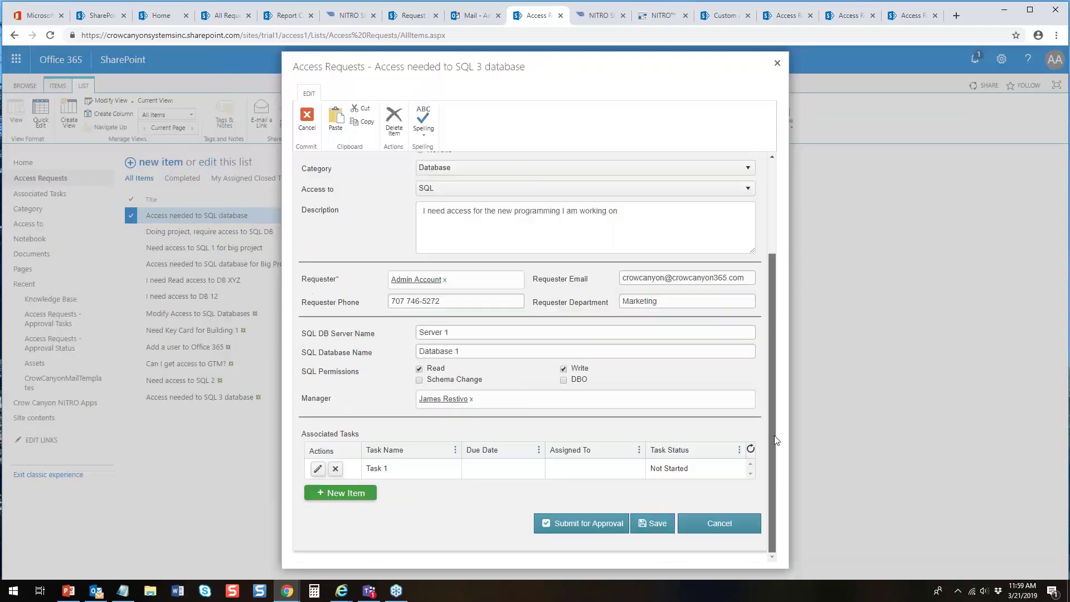
pyautogui.click(371, 492)
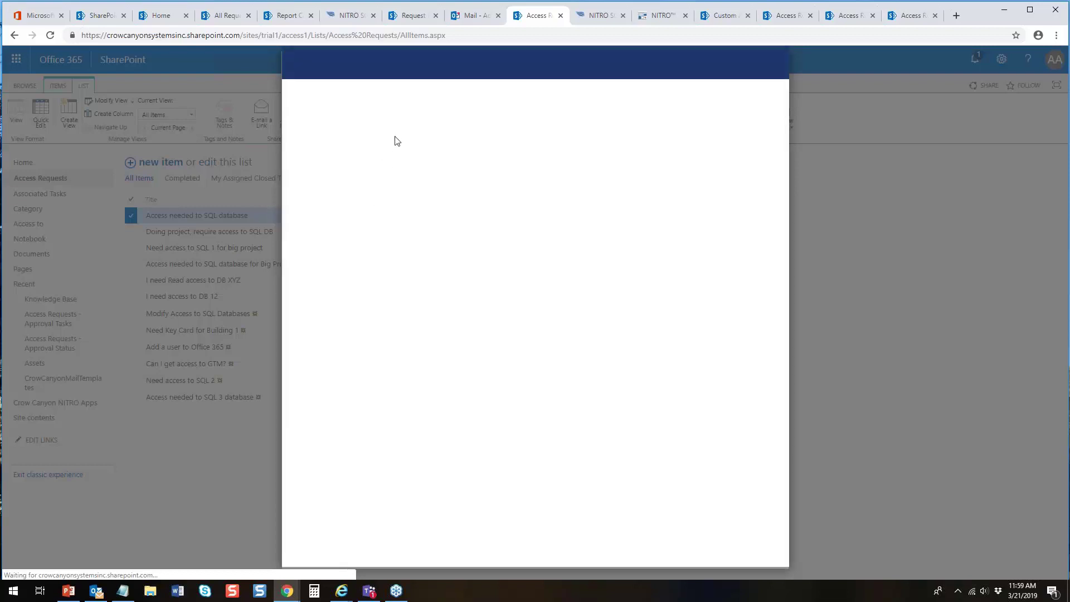
pyautogui.click(439, 90)
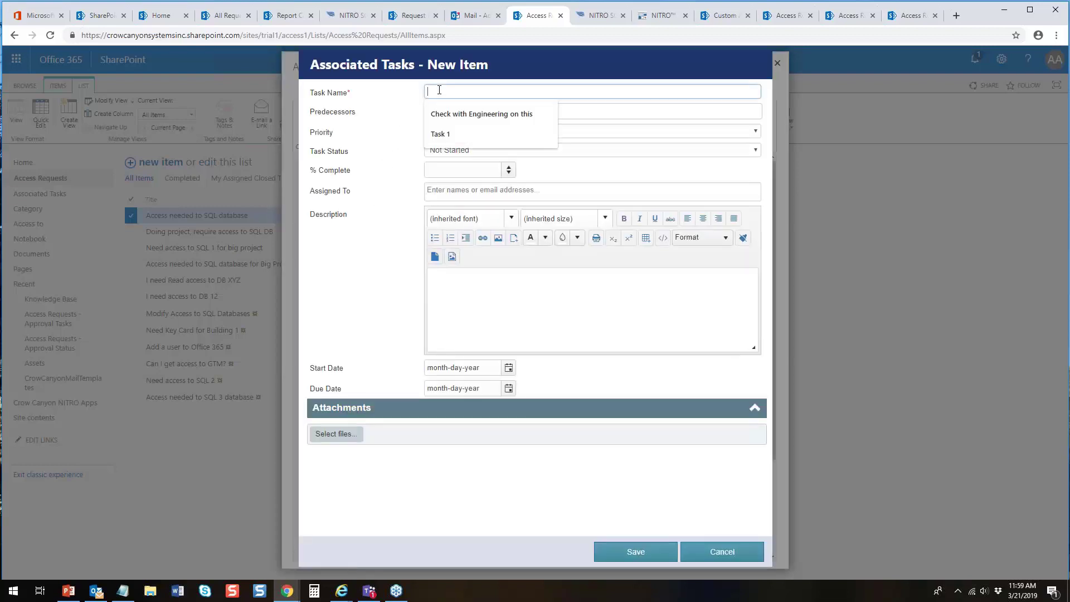
pyautogui.write('Task ')
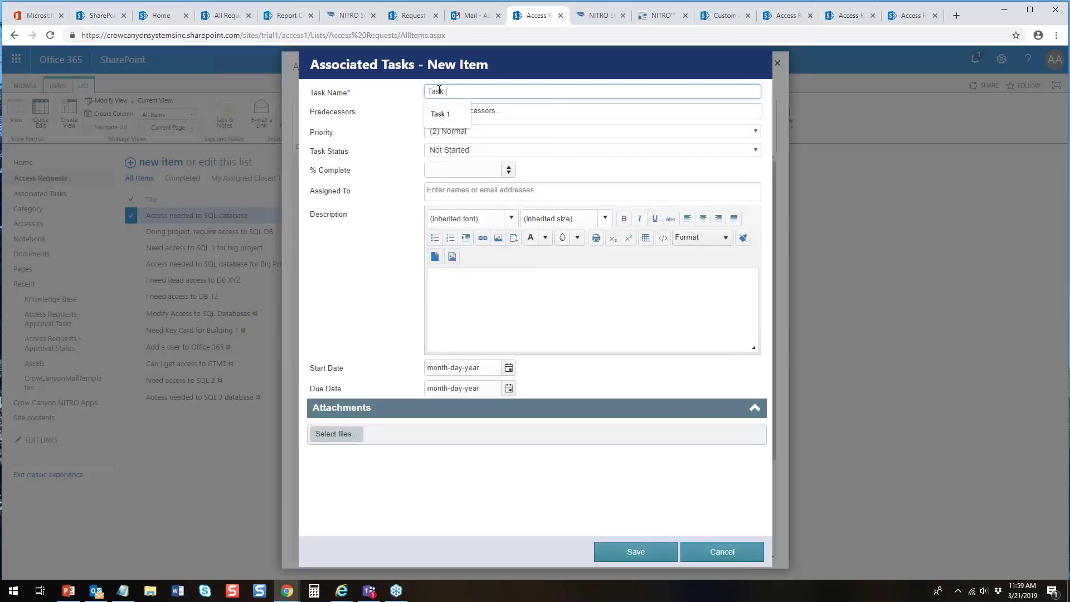
pyautogui.write('2')
pyautogui.click(660, 552)
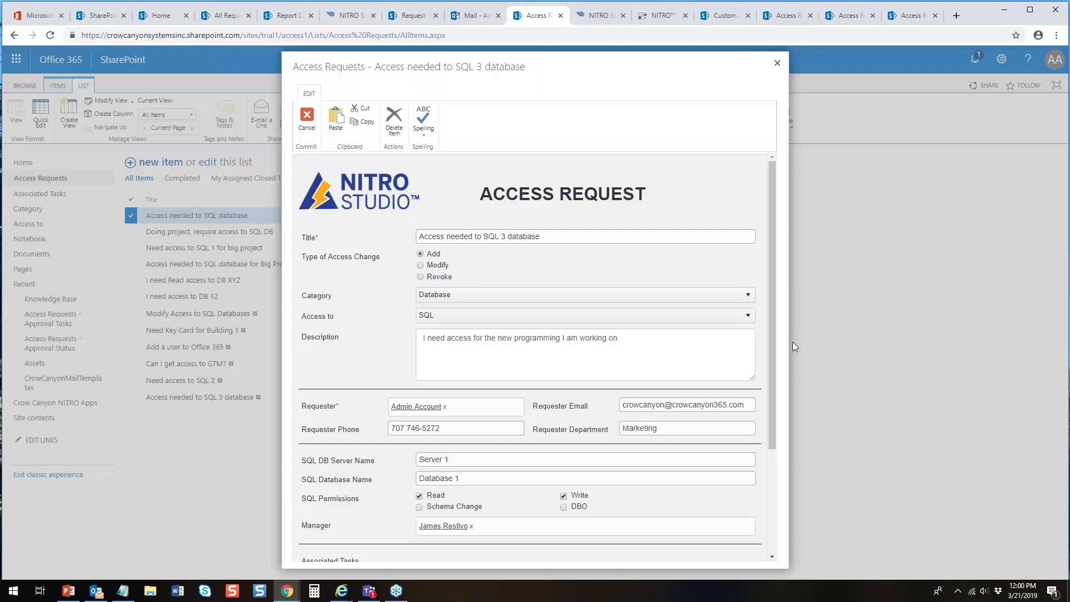
pyautogui.moveTo(770, 309); pyautogui.dragTo(799, 472)
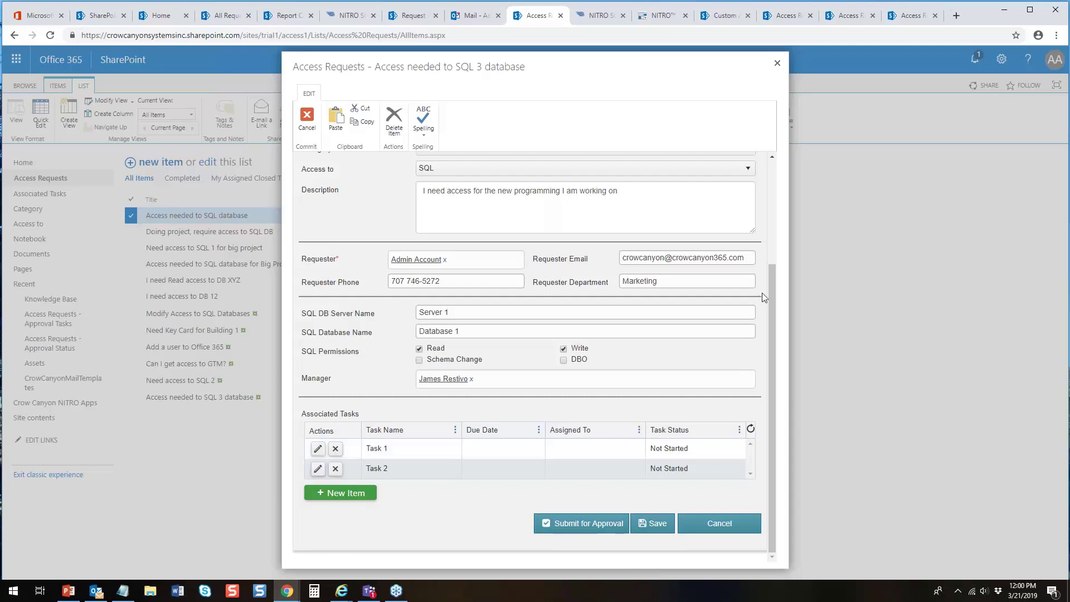
pyautogui.moveTo(771, 276); pyautogui.dragTo(771, 173)
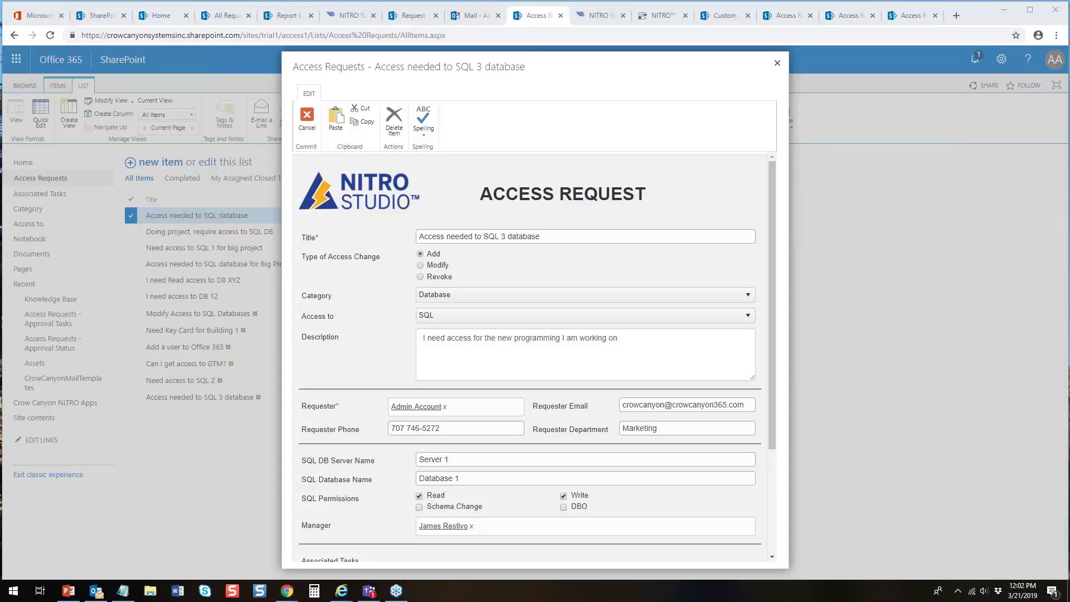
pyautogui.hotkey('alt', 'Tab')
pyautogui.click(1004, 12)
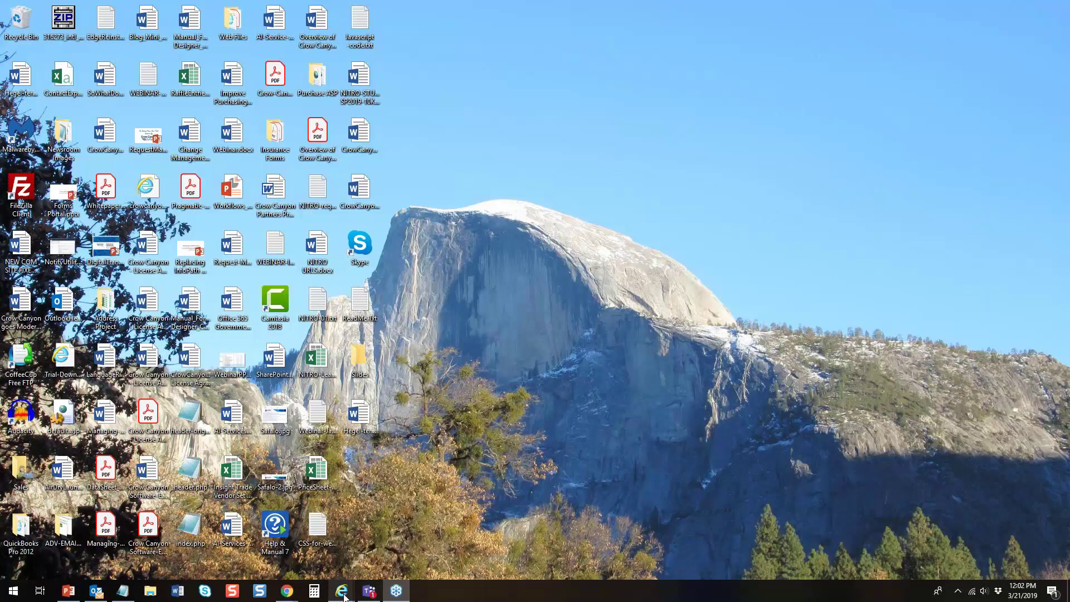
pyautogui.moveTo(287, 597)
pyautogui.click(257, 557)
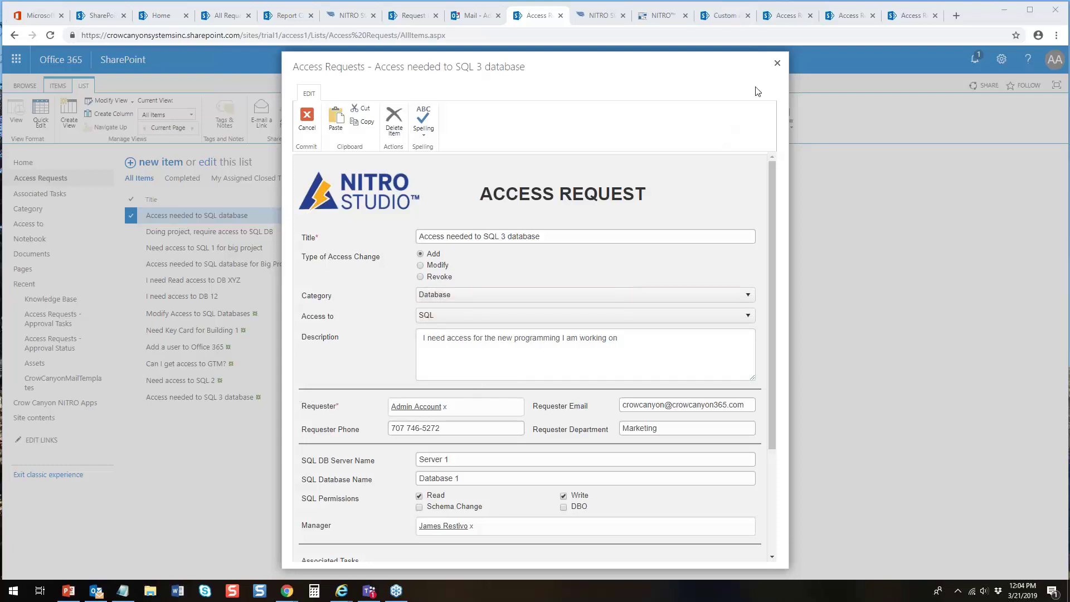
# - Close the access request form and look over the available apps on the NITRO Studio apps page
pyautogui.click(777, 65)
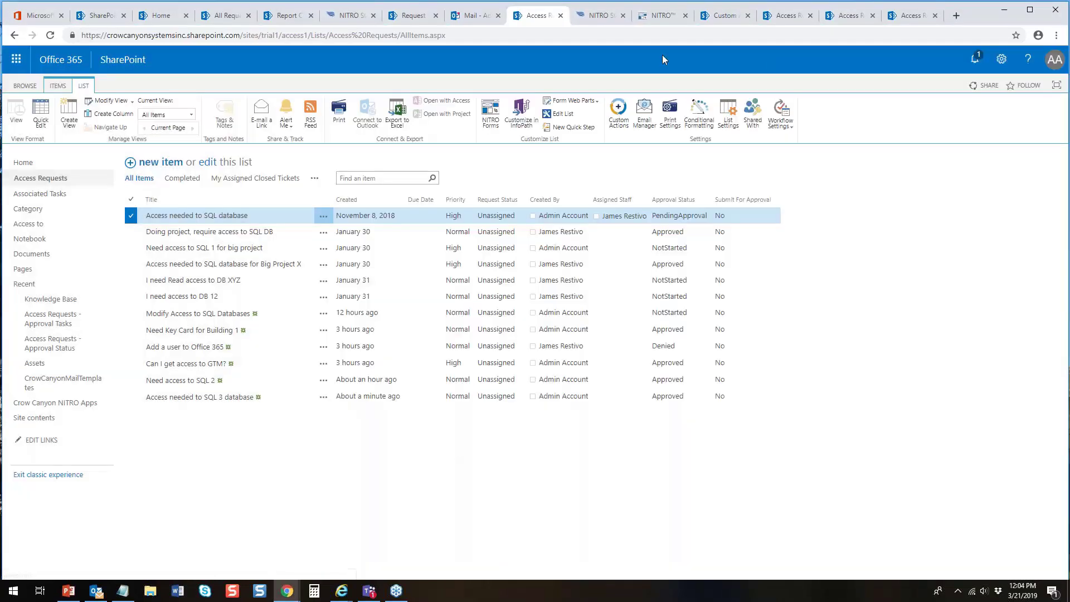
pyautogui.click(596, 15)
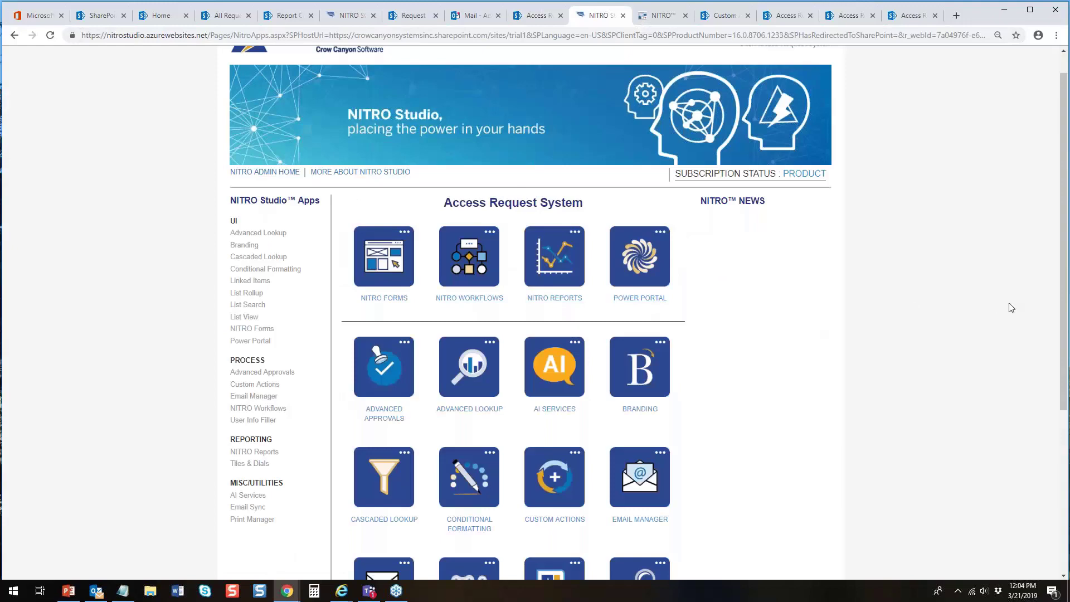
pyautogui.moveTo(1064, 281); pyautogui.dragTo(1064, 443)
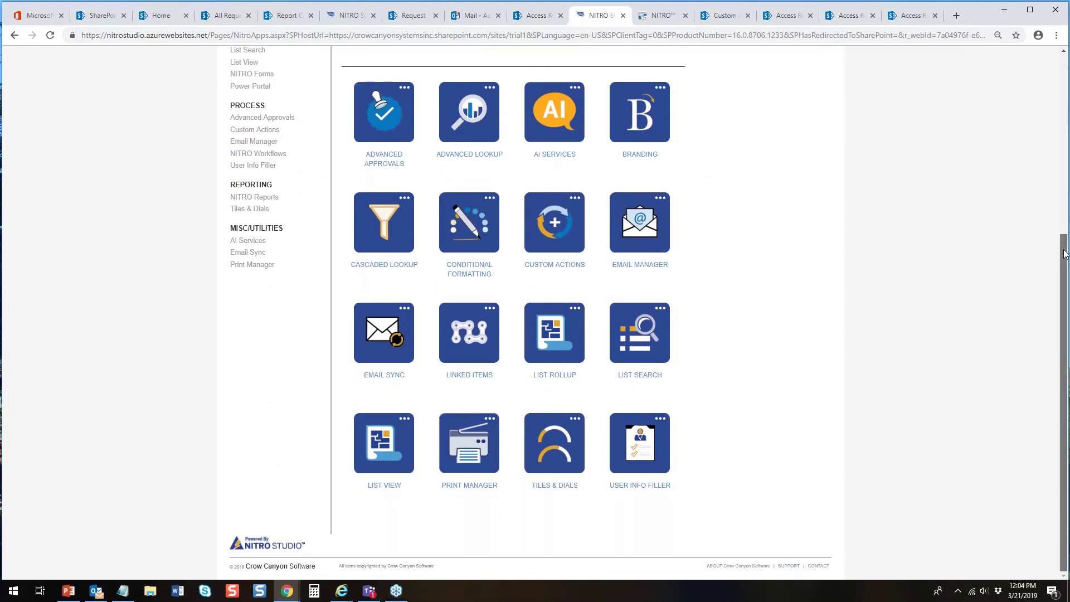
pyautogui.moveTo(1064, 254); pyautogui.dragTo(1065, 162)
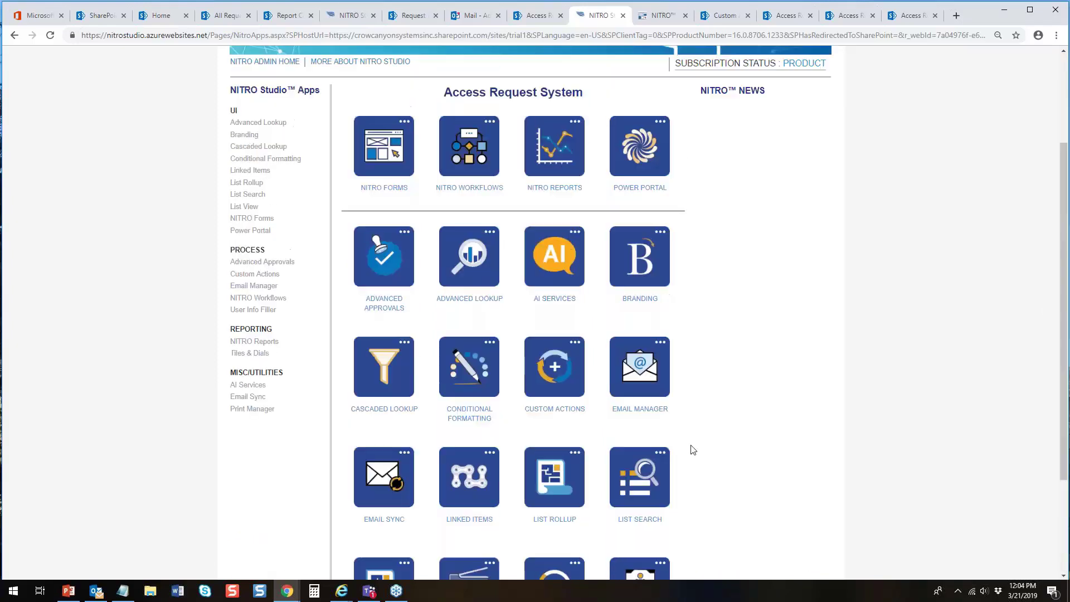
pyautogui.click(399, 594)
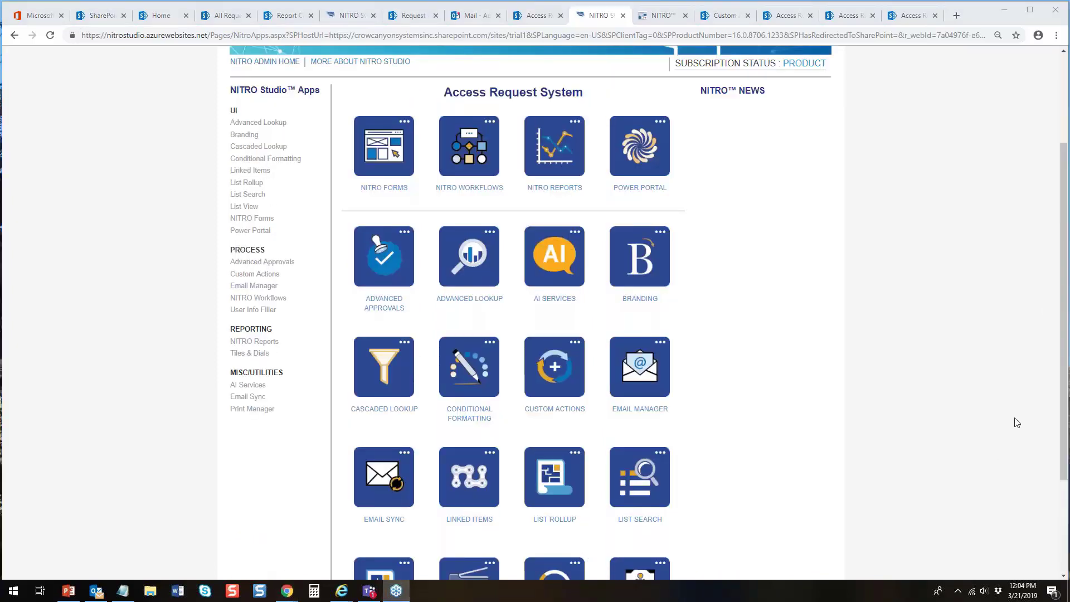